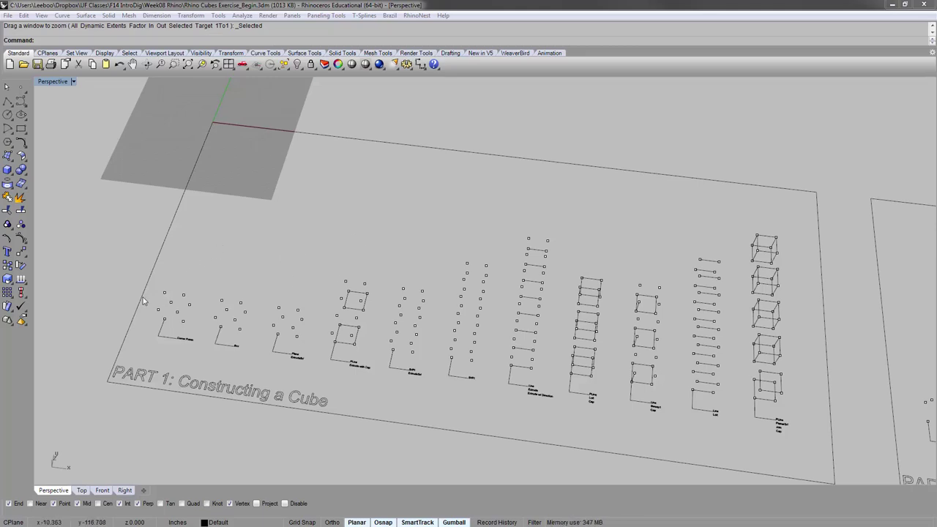
# - Zoom to the selected Corner Points set and examine its cube points from a raised angle
pyautogui.moveTo(268, 278); pyautogui.dragTo(275, 335, button='right')
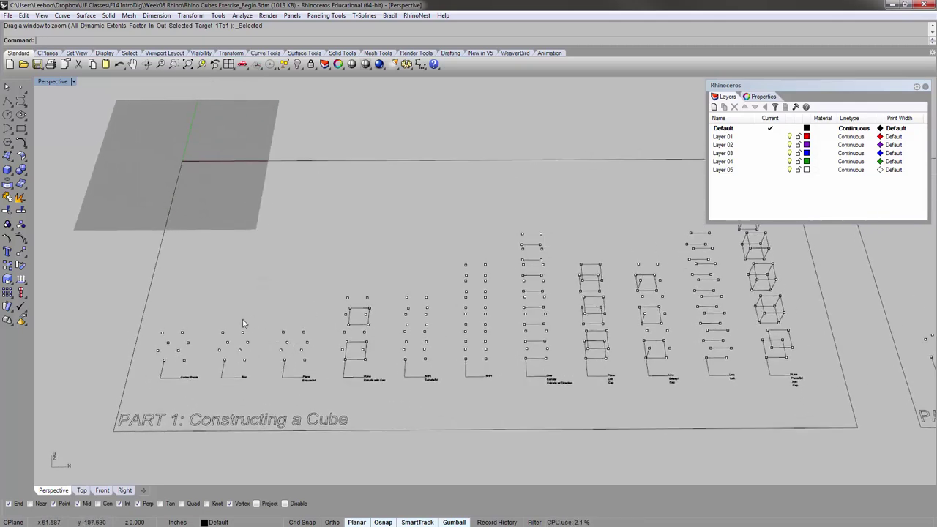
pyautogui.keyDown('shift'); pyautogui.moveTo(243, 320); pyautogui.dragTo(266, 262, button='right'); pyautogui.keyUp('shift')
pyautogui.scroll(6, 191, 300)
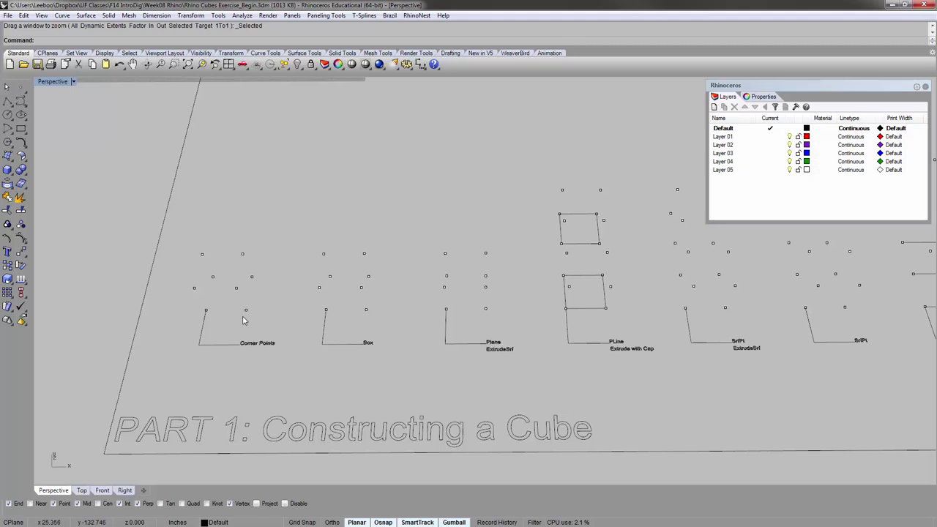
pyautogui.scroll(-4, 197, 321)
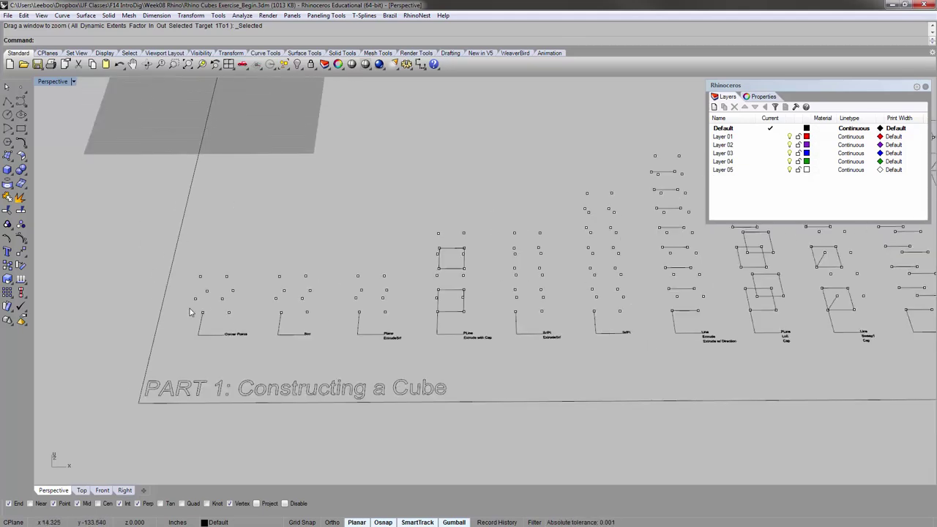
pyautogui.moveTo(117, 240); pyautogui.dragTo(260, 347)
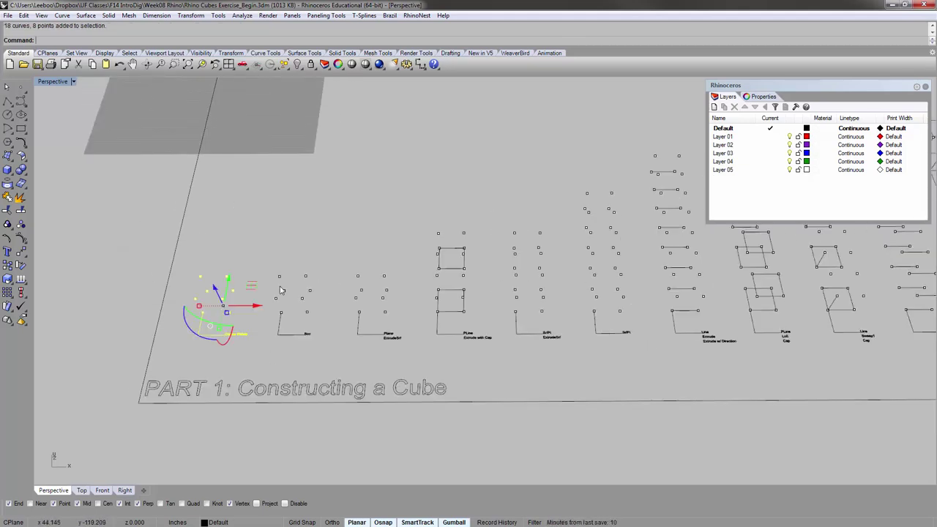
pyautogui.write('zs')
pyautogui.press('Return')
pyautogui.scroll(-6, 147, 253)
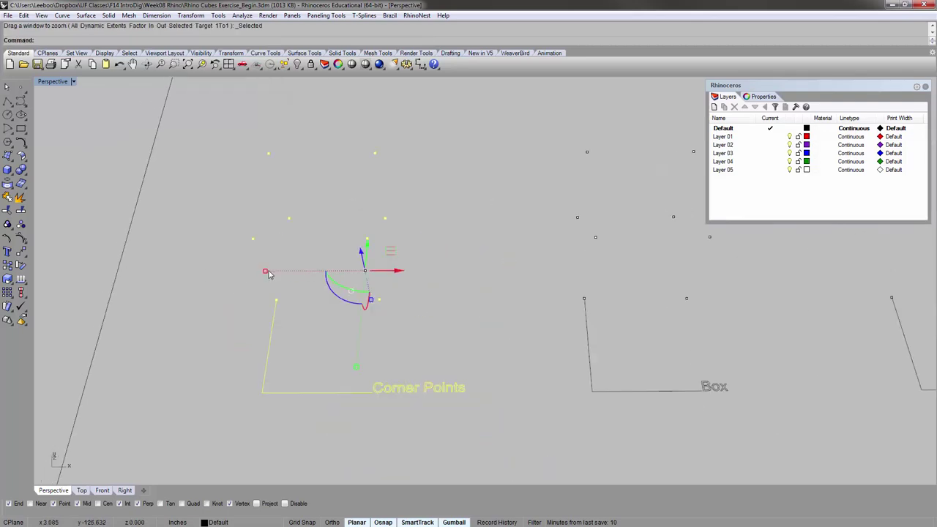
pyautogui.moveTo(281, 268); pyautogui.dragTo(257, 296, button='right')
pyautogui.click(291, 209)
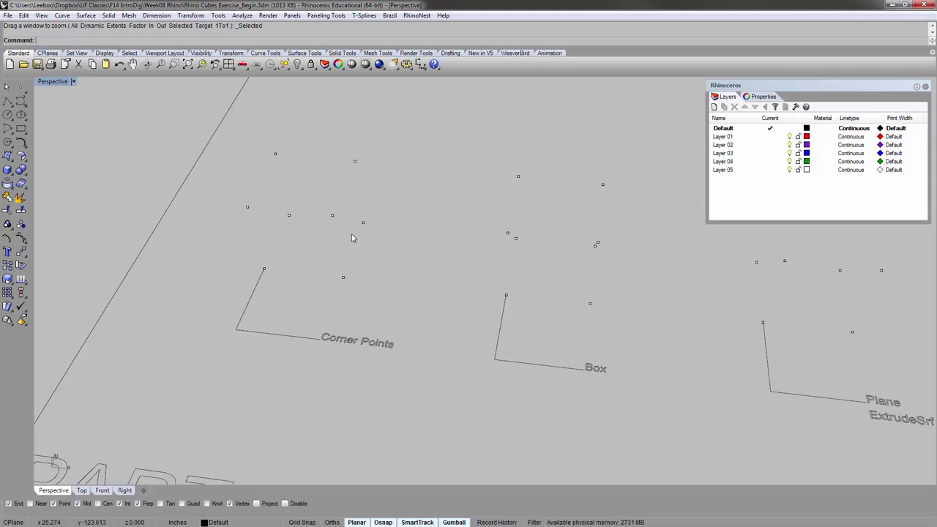
# - Reselect the whole Corner Points set, repeat Zoom Selected on it and clear the selection
pyautogui.scroll(-4, 351, 238)
pyautogui.moveTo(169, 129); pyautogui.dragTo(402, 332)
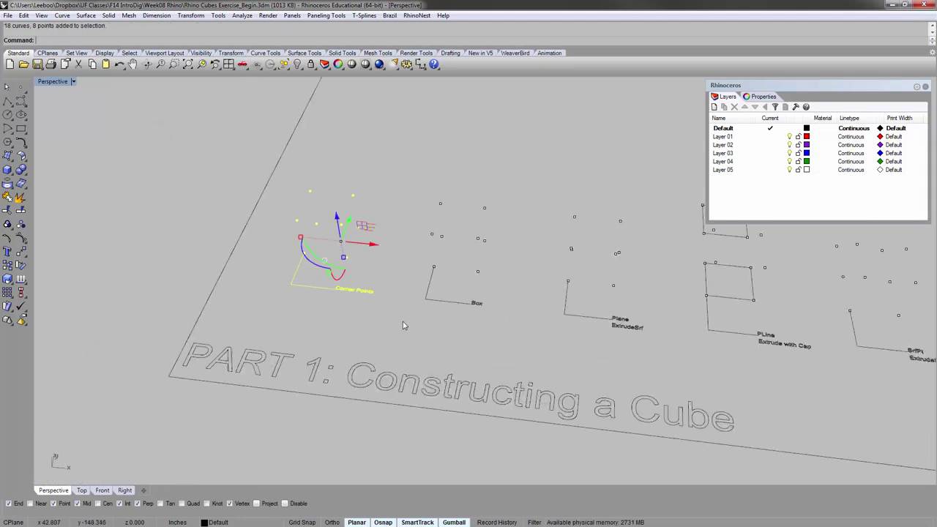
pyautogui.write('S')
pyautogui.press('Return')
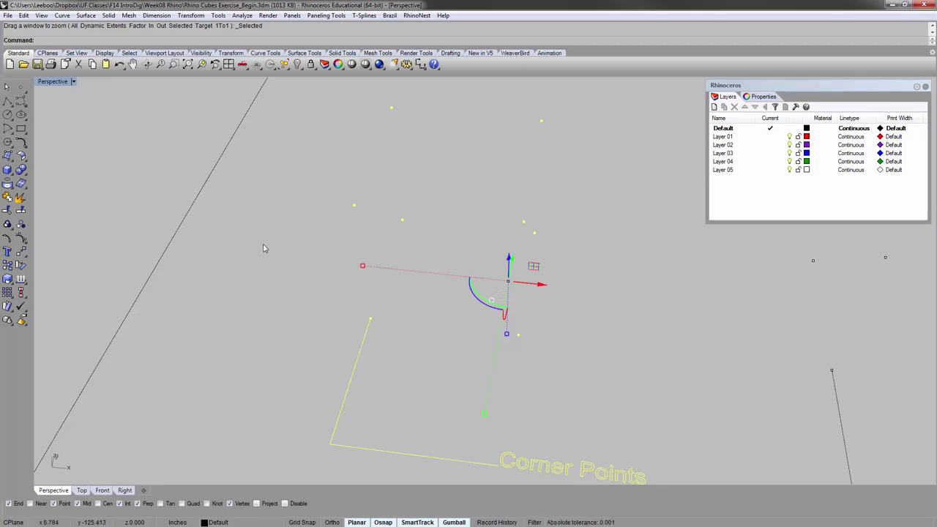
pyautogui.scroll(-4, 265, 248)
pyautogui.click(489, 307)
# - Zoom to the selected Corner Points set from a lower viewing angle and examine its points and label
pyautogui.moveTo(460, 316); pyautogui.dragTo(264, 224, button='right')
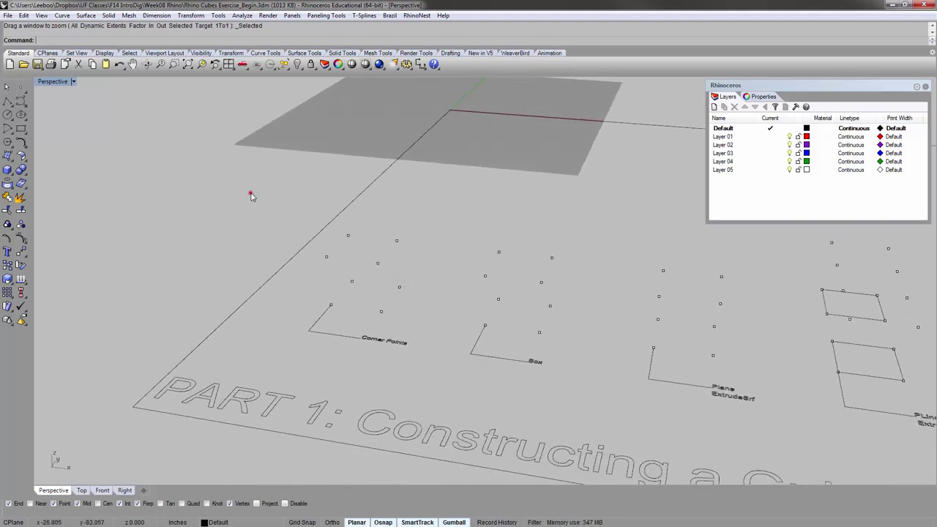
pyautogui.moveTo(249, 194); pyautogui.dragTo(423, 364)
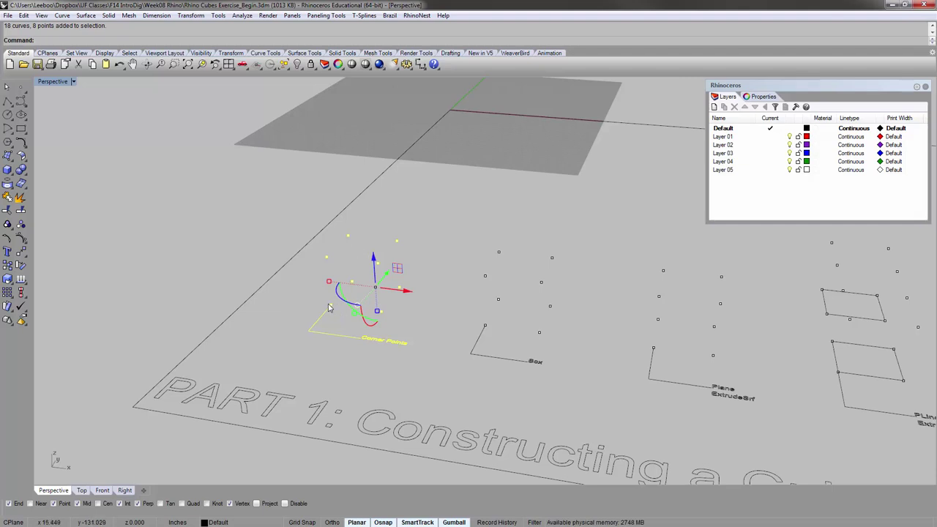
pyautogui.write('zs')
pyautogui.press('Return')
pyautogui.click(327, 270)
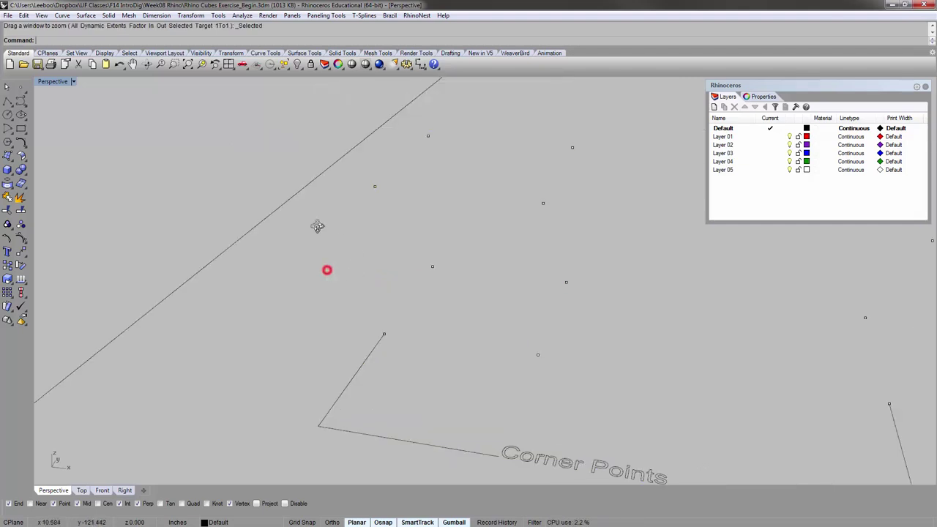
pyautogui.moveTo(318, 226); pyautogui.dragTo(309, 285, button='right')
pyautogui.moveTo(431, 280); pyautogui.dragTo(358, 315, button='right')
pyautogui.click(329, 405)
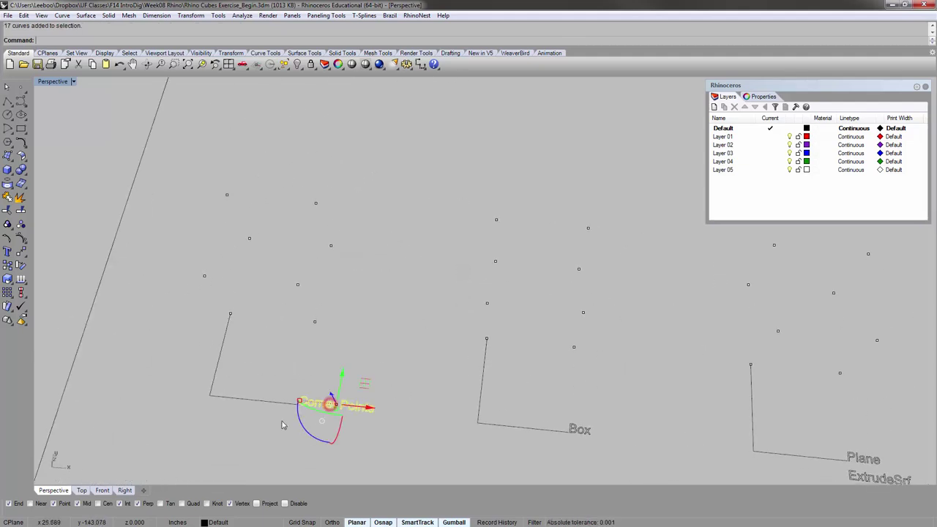
pyautogui.click(272, 420)
# - Measure the distance from the point at the end of the Corner Points guide line to the point above it
pyautogui.moveTo(423, 320)
pyautogui.mouseDown(button='right')
pyautogui.moveTo(412, 288)
pyautogui.moveTo(432, 306)
pyautogui.mouseUp(button='right')
pyautogui.write('d: D')
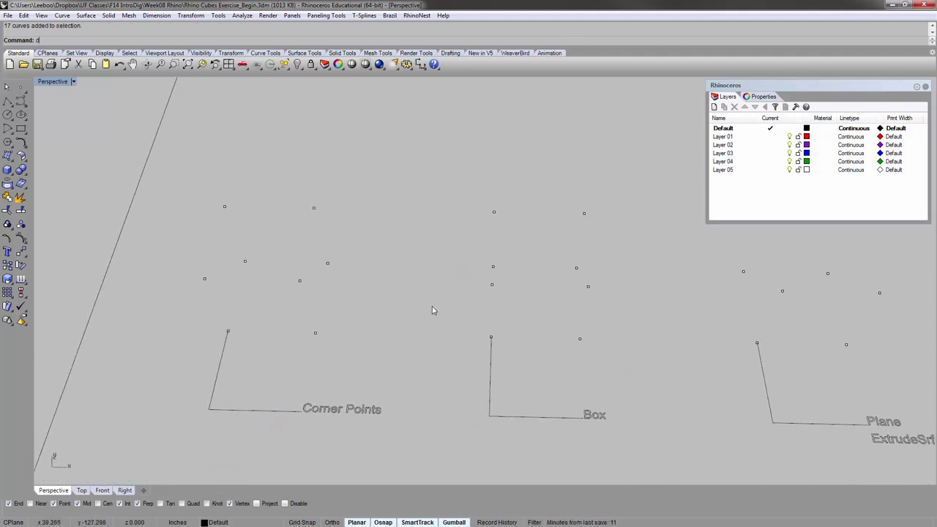
pyautogui.write('ist')
pyautogui.press('Return')
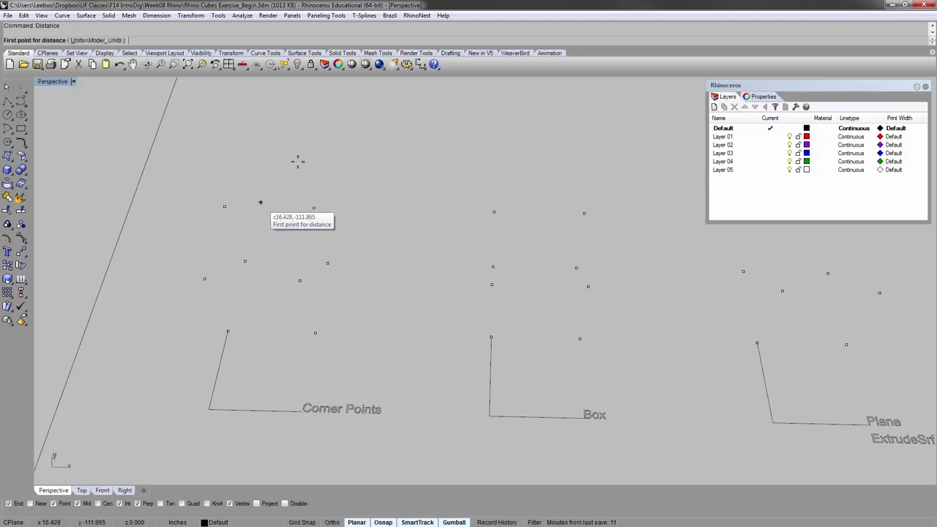
pyautogui.click(228, 331)
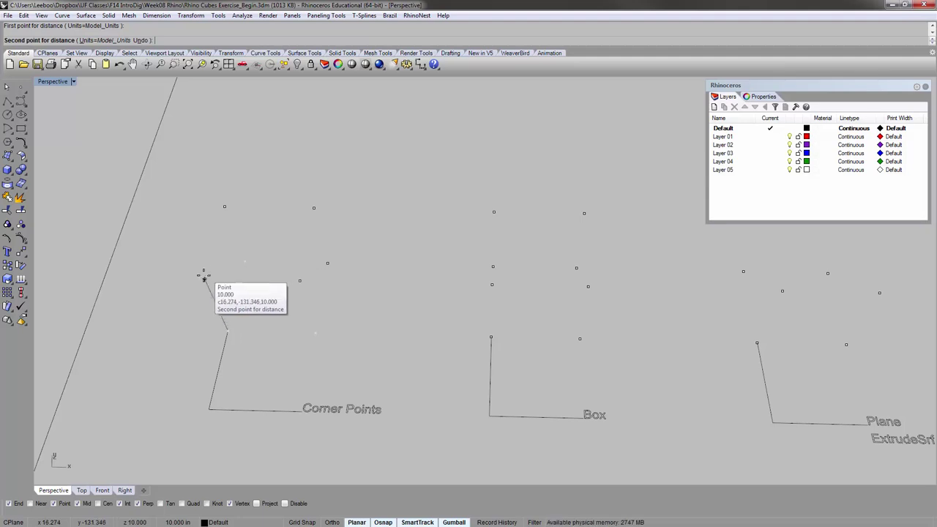
pyautogui.click(229, 281)
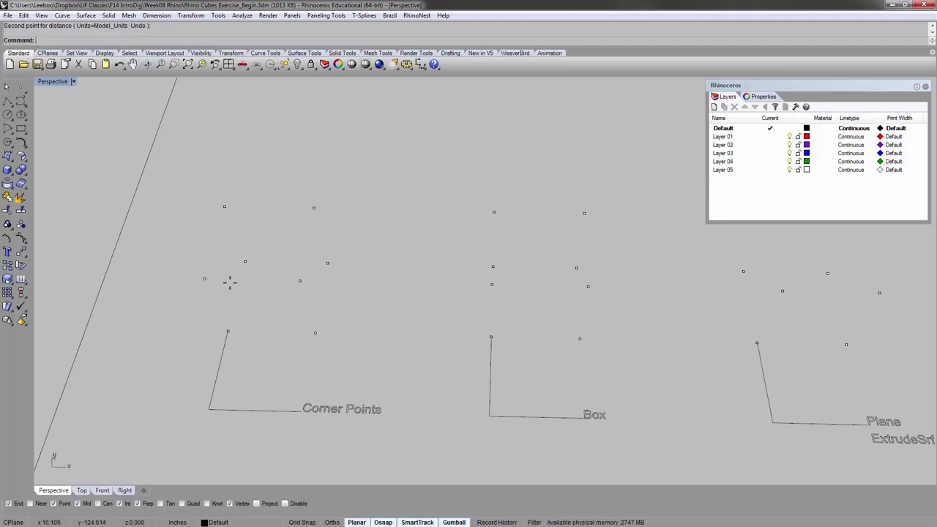
# - Delete the eight points of the Corner Points set, keeping its guide lines and label
pyautogui.scroll(-5, 356, 244)
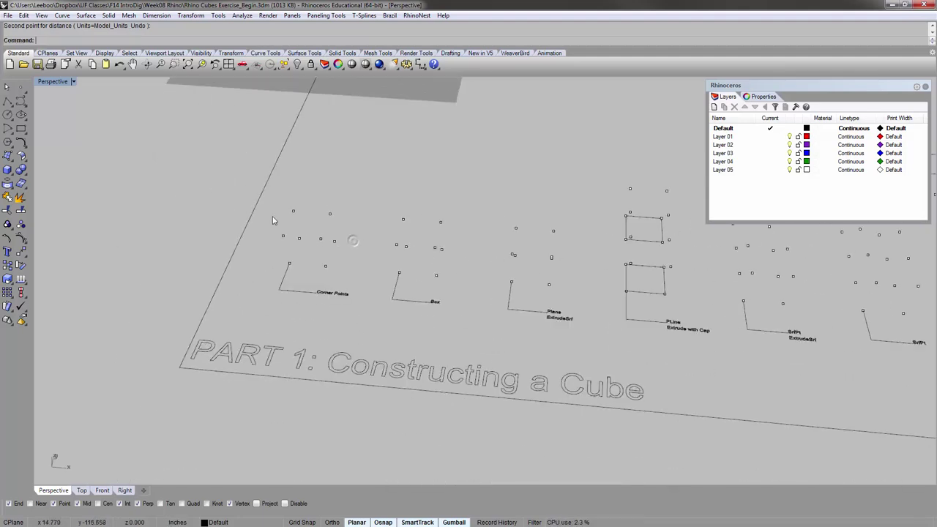
pyautogui.moveTo(196, 172); pyautogui.dragTo(333, 255)
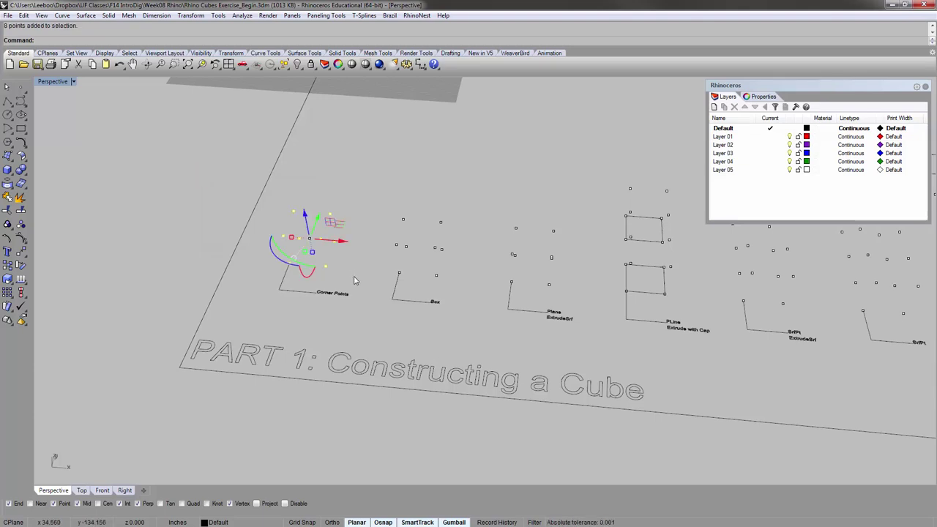
pyautogui.press('Delete')
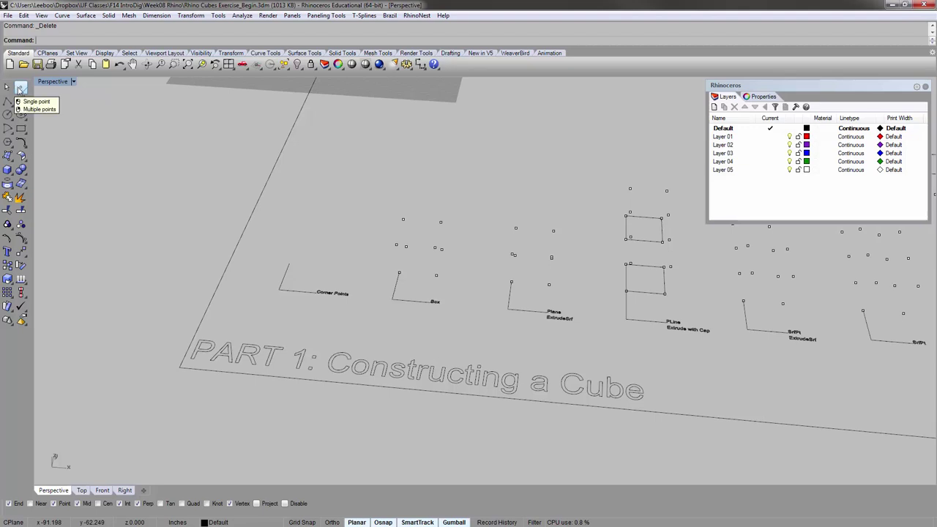
# - Try the multiple-points command by placing several loose points outside the Part 1 frame, and delete them
pyautogui.click(20, 88)
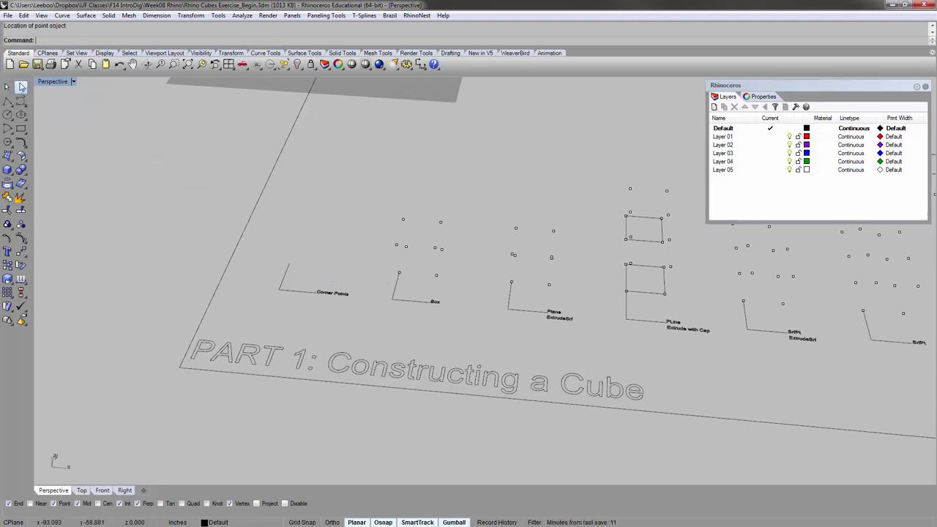
pyautogui.rightClick(20, 88)
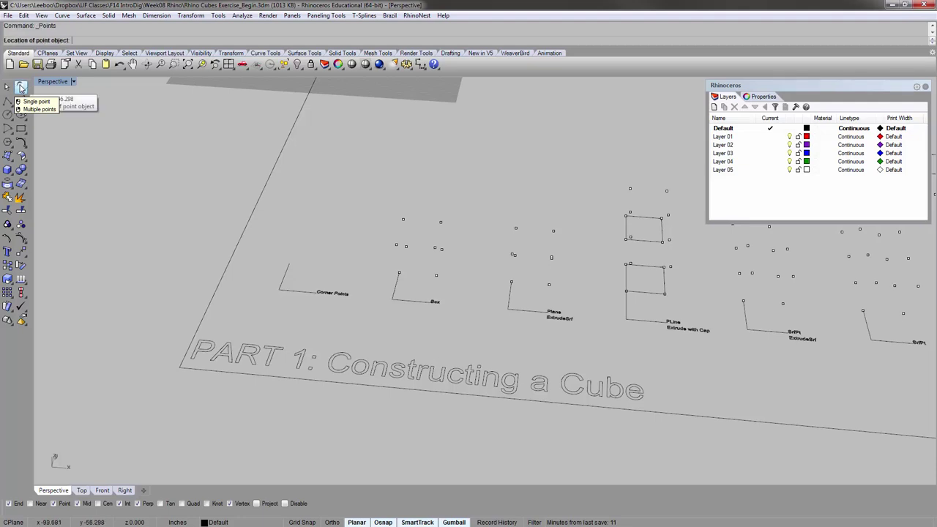
pyautogui.click(155, 227)
pyautogui.click(133, 251)
pyautogui.click(193, 198)
pyautogui.click(153, 195)
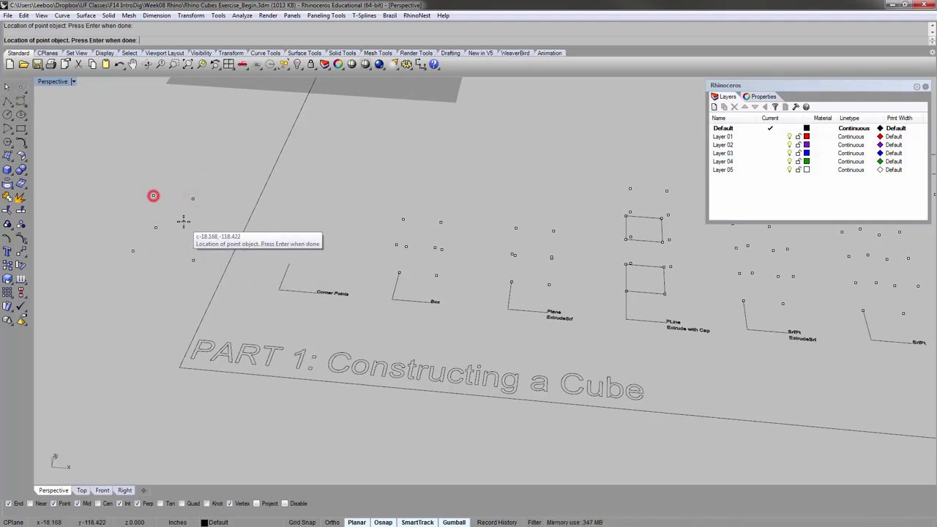
pyautogui.press('Return')
pyautogui.moveTo(186, 266); pyautogui.dragTo(144, 202, button='right')
pyautogui.moveTo(130, 182); pyautogui.dragTo(219, 268)
pyautogui.press('Delete')
# - Place a single point at the open end of the Corner Points guide line
pyautogui.scroll(5, 290, 250)
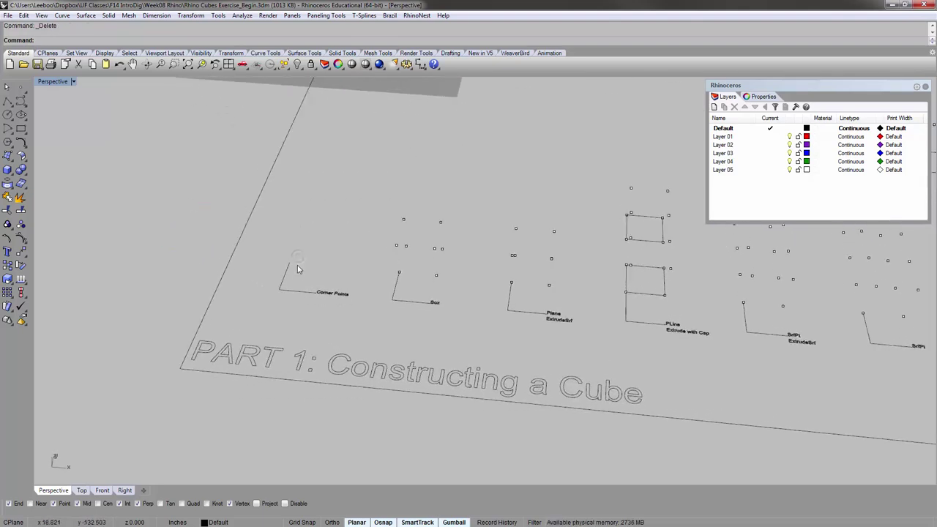
pyautogui.click(19, 86)
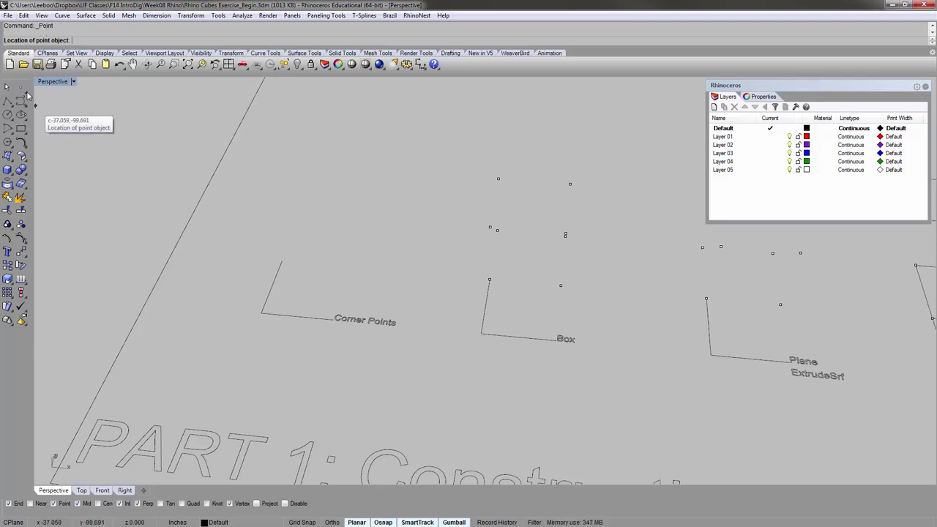
pyautogui.click(279, 251)
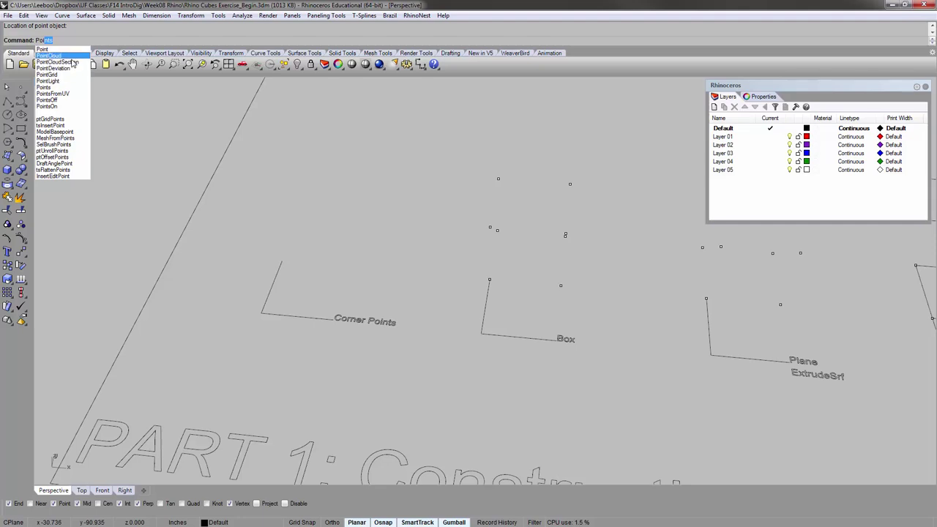
pyautogui.click(68, 49)
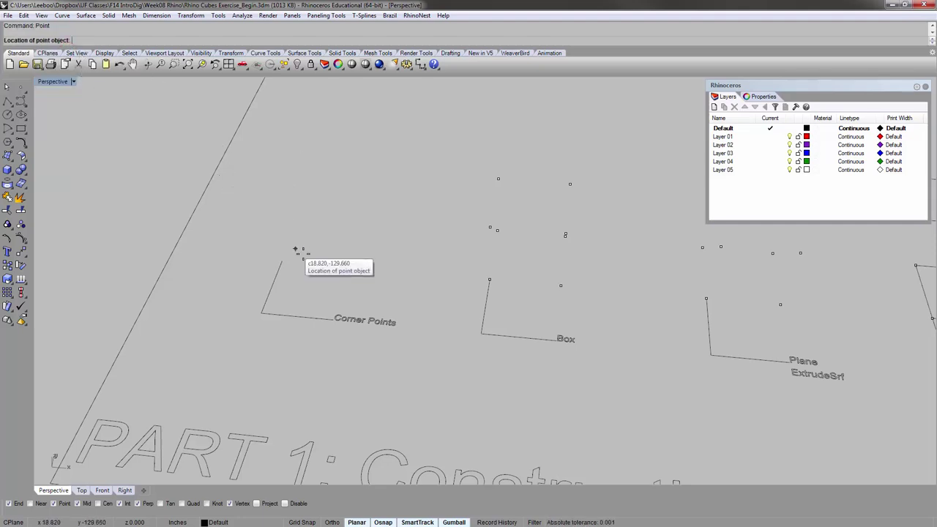
pyautogui.click(282, 259)
# - Select the new point on the Corner Points guide line and switch the gumball off and back on
pyautogui.keyDown('shift'); pyautogui.moveTo(362, 276); pyautogui.dragTo(273, 255, button='right'); pyautogui.keyUp('shift')
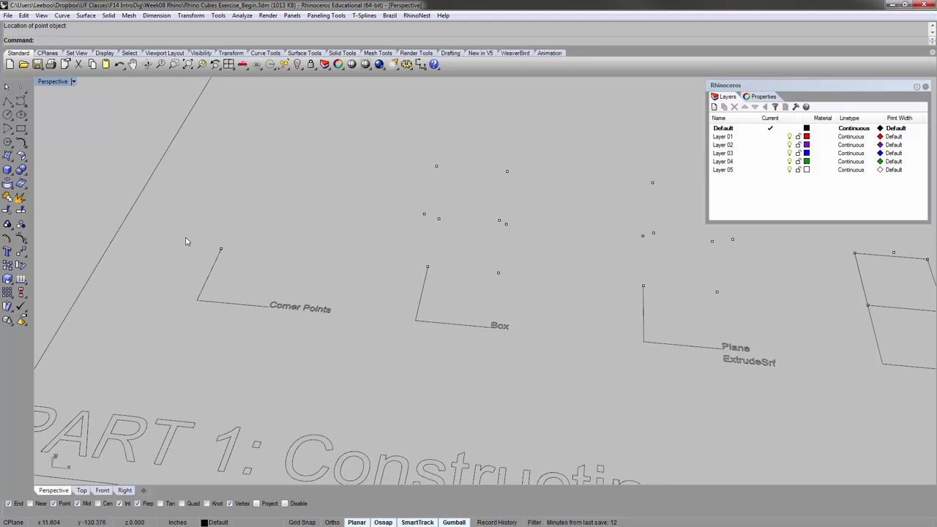
pyautogui.moveTo(199, 227); pyautogui.dragTo(247, 273)
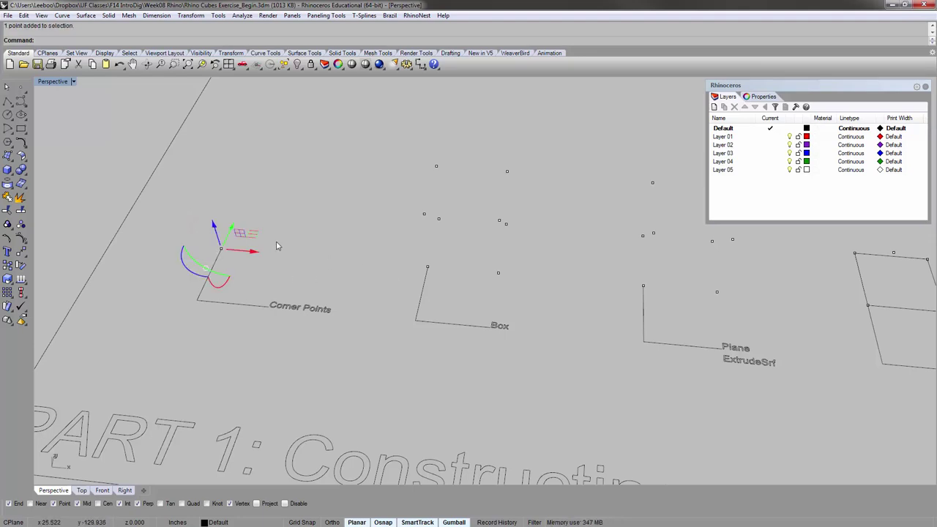
pyautogui.click(454, 522)
pyautogui.click(454, 522)
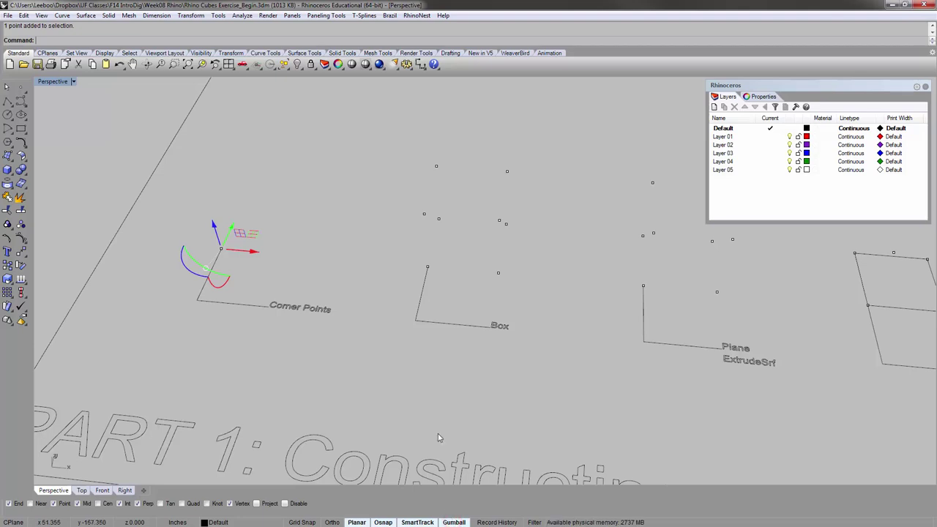
# - Try moving the selected point 10 inches along the X axis with the gumball, and undo the move
pyautogui.click(249, 253)
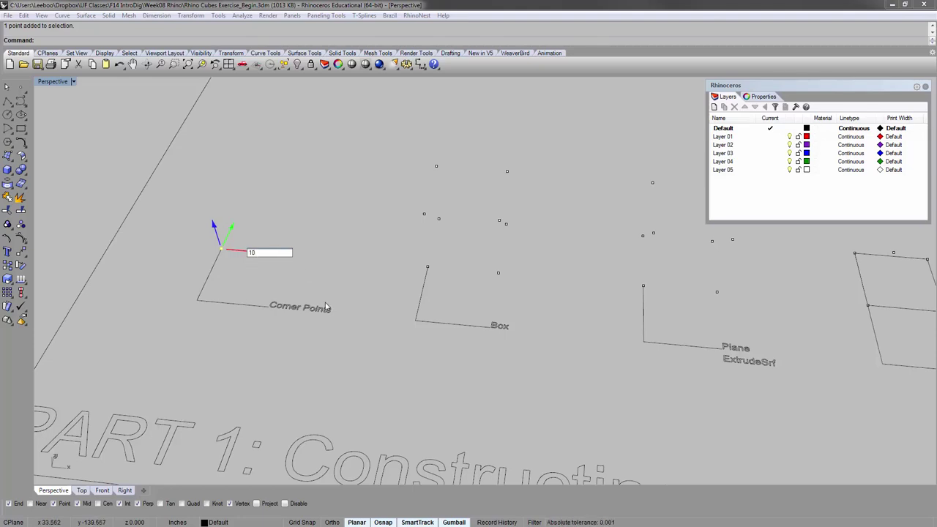
pyautogui.press('Return')
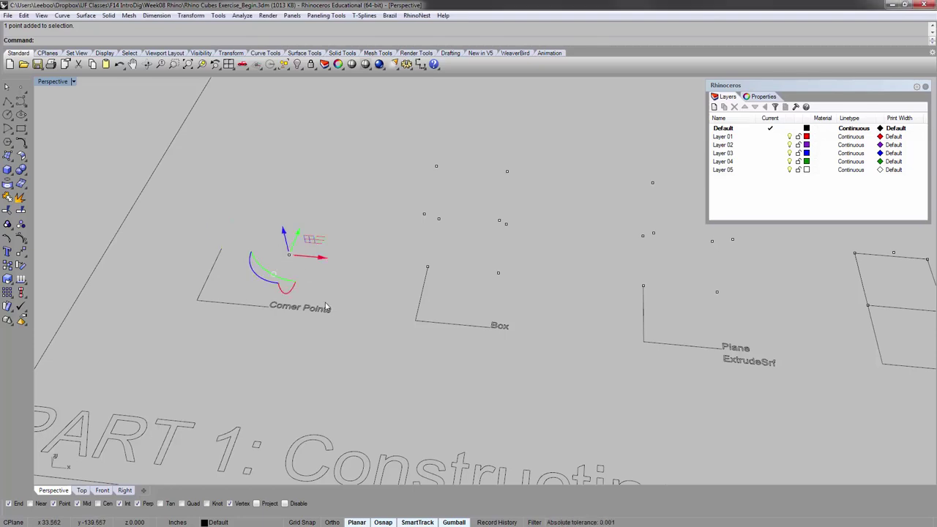
pyautogui.click(335, 286)
pyautogui.hotkey('ctrl', 'z')
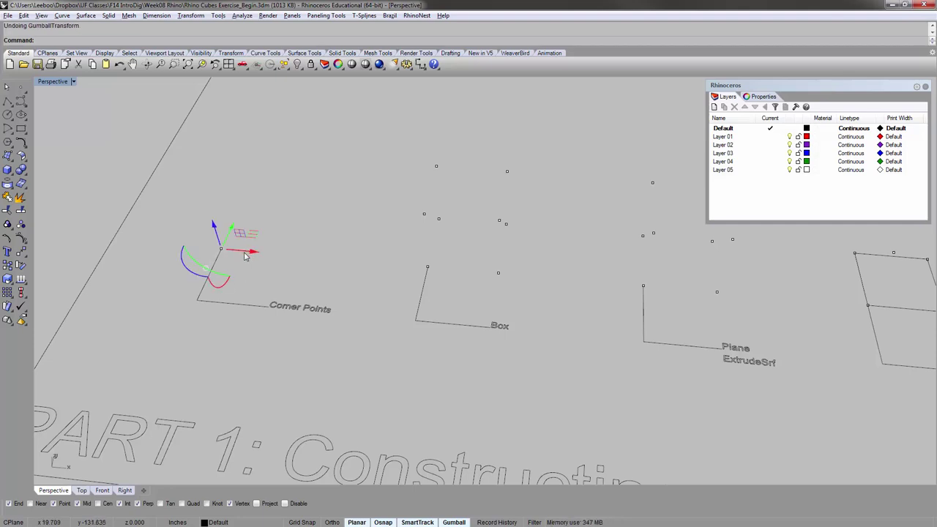
# - Copy the selected point 10 inches along the X axis with the gumball and clear the selection
pyautogui.click(246, 253)
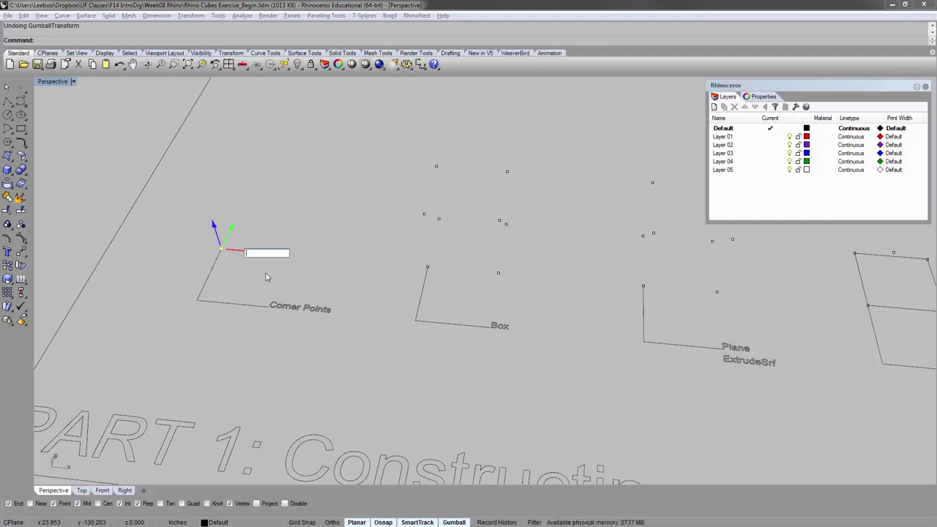
pyautogui.press('Return')
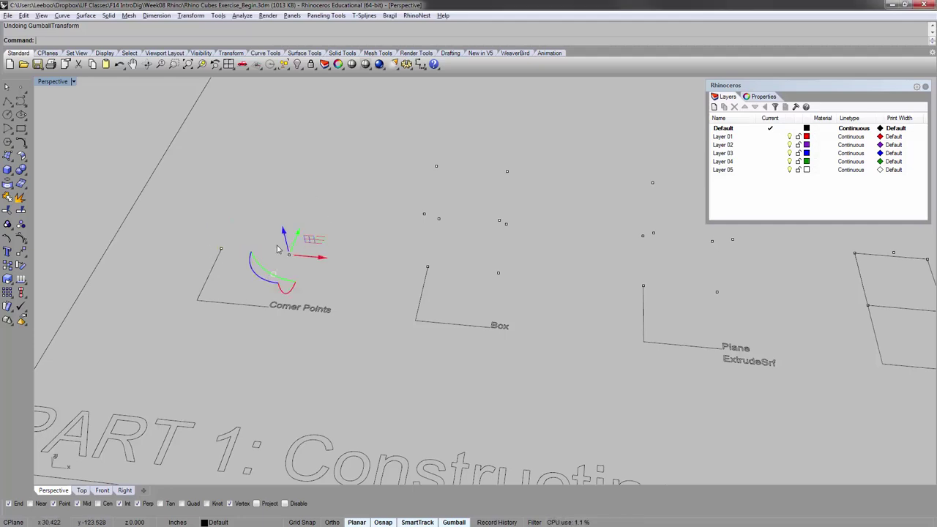
pyautogui.click(364, 142)
pyautogui.keyDown('shift'); pyautogui.moveTo(322, 199); pyautogui.dragTo(297, 215, button='right'); pyautogui.keyUp('shift')
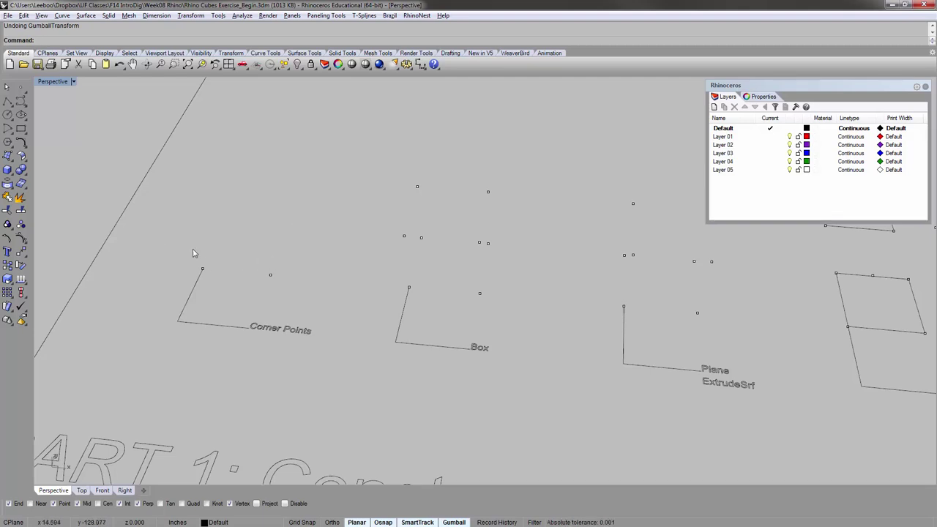
# - Copy the two Corner Points points 10 inches along the Y axis with the Copy command
pyautogui.moveTo(157, 238); pyautogui.dragTo(298, 281)
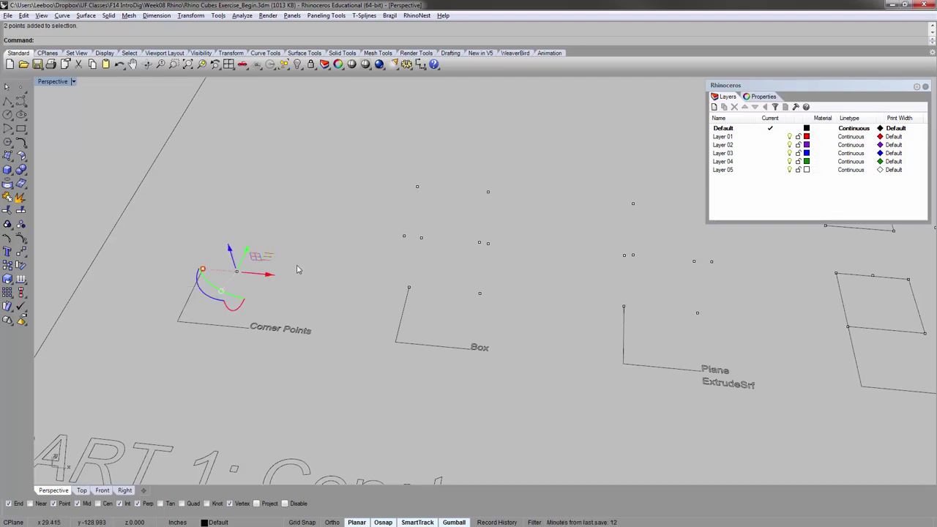
pyautogui.write('copy')
pyautogui.press('Return')
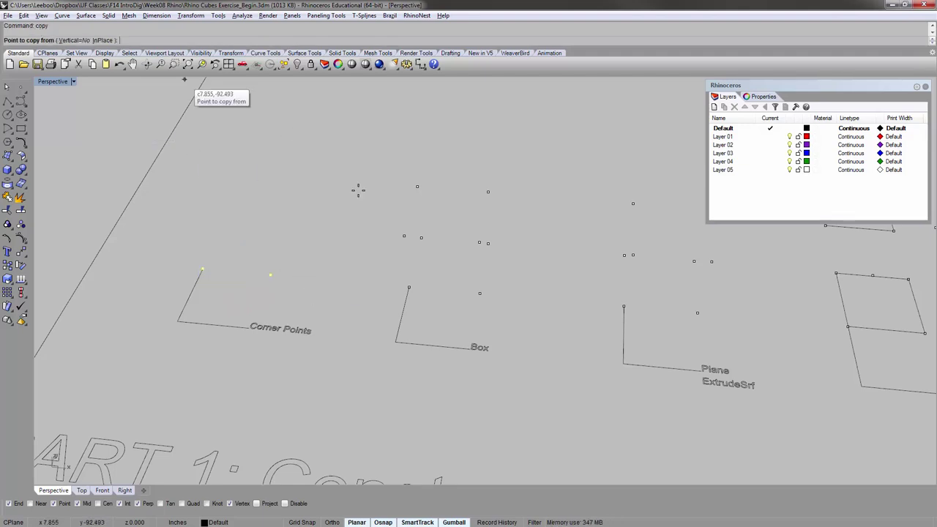
pyautogui.click(308, 294)
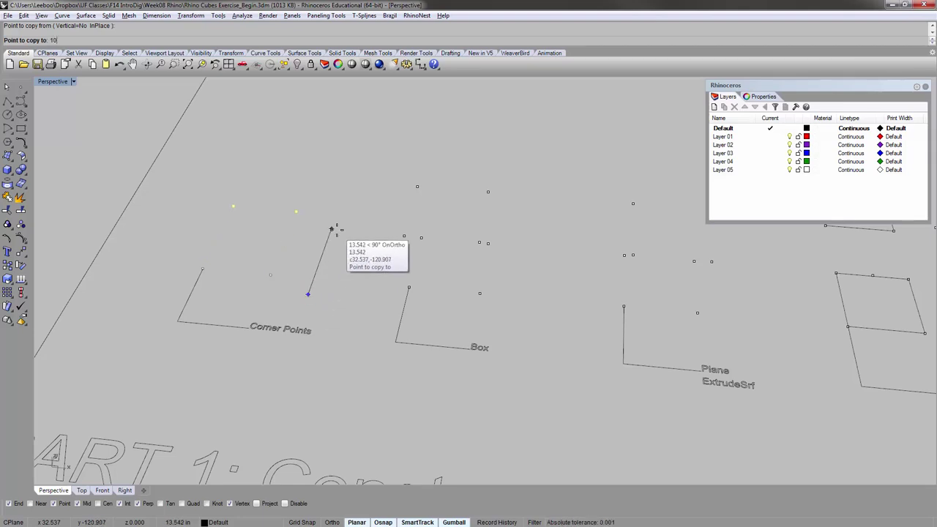
pyautogui.press('Return')
pyautogui.click(337, 230)
pyautogui.press('Return')
pyautogui.click(311, 257)
pyautogui.moveTo(317, 273); pyautogui.dragTo(306, 242, button='right')
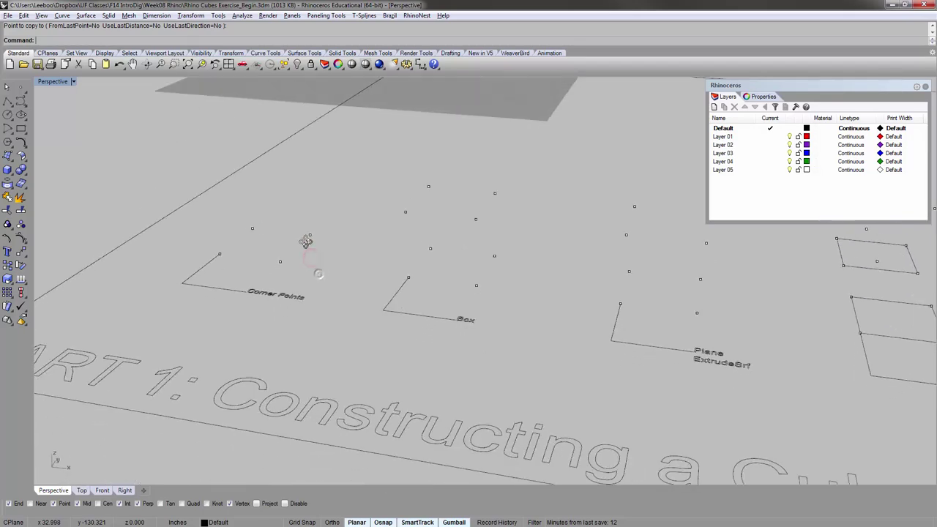
# - Copy the four Corner Points base points 10 inches straight up using Copy with Vertical set to Yes, and clear the selection
pyautogui.moveTo(129, 158); pyautogui.dragTo(347, 284)
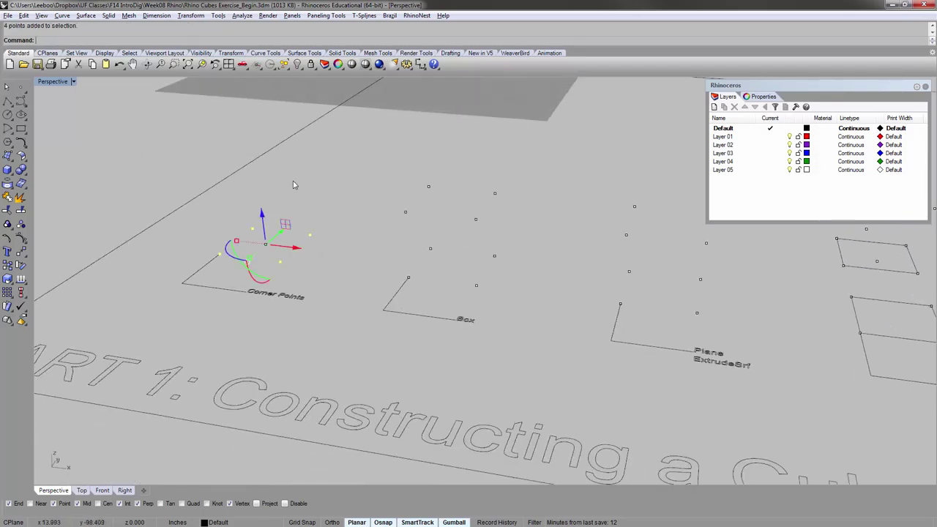
pyautogui.moveTo(293, 181); pyautogui.dragTo(291, 293, button='right')
pyautogui.scroll(8, 275, 293)
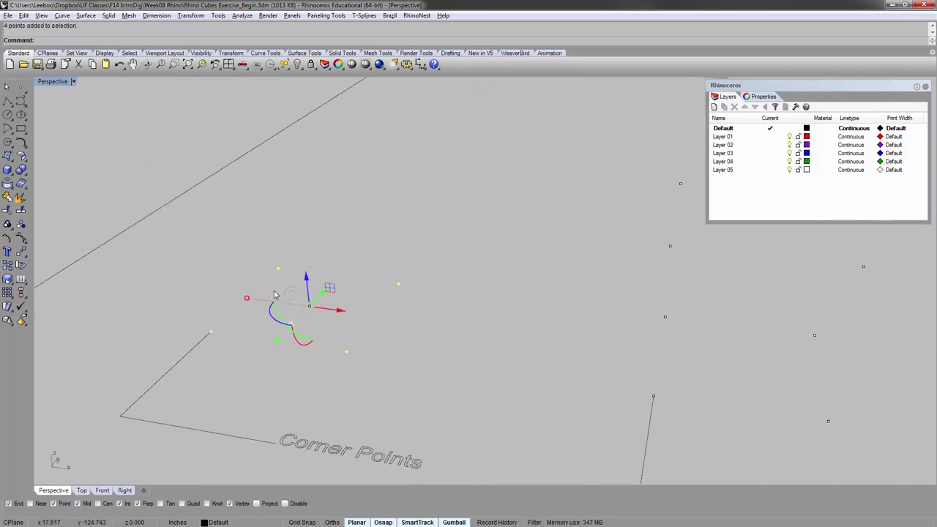
pyautogui.scroll(-6, 275, 295)
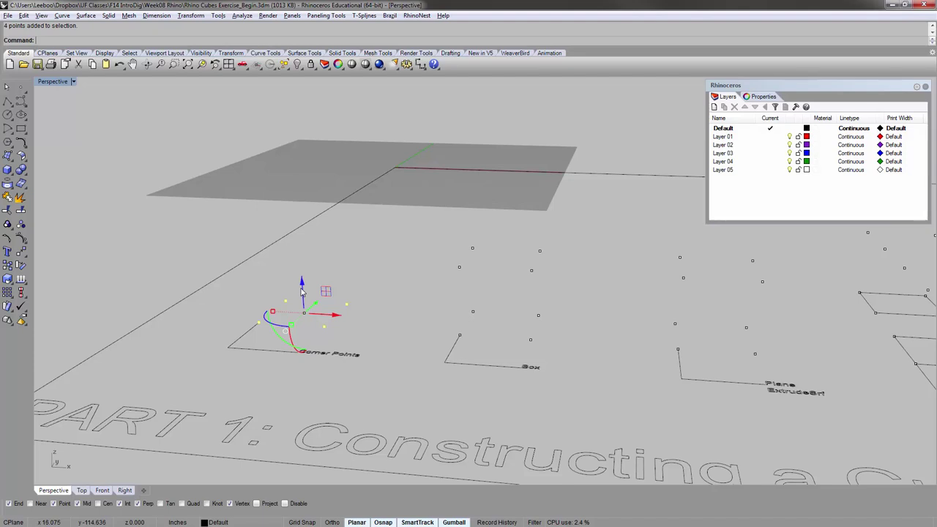
pyautogui.press('alt')
pyautogui.scroll(1, 346, 256)
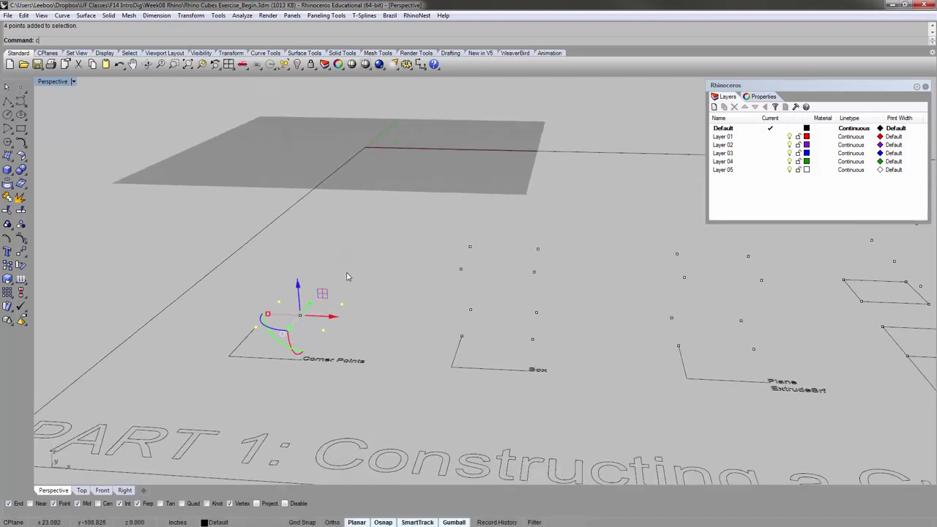
pyautogui.write('opy')
pyautogui.press('Return')
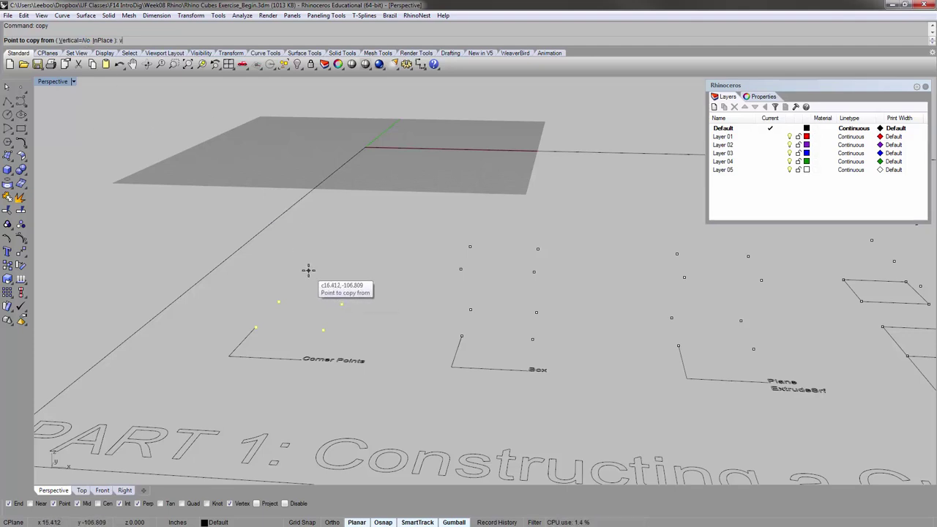
pyautogui.press('Return')
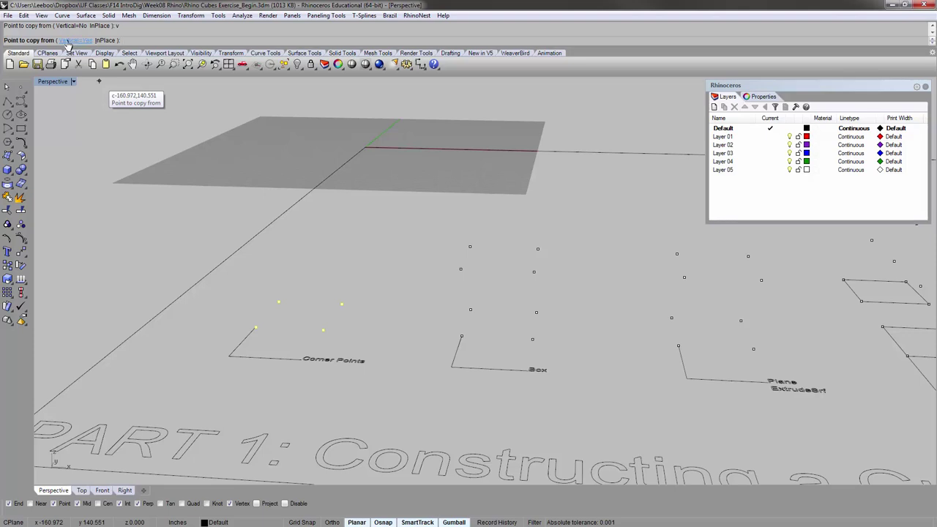
pyautogui.scroll(-2, 335, 272)
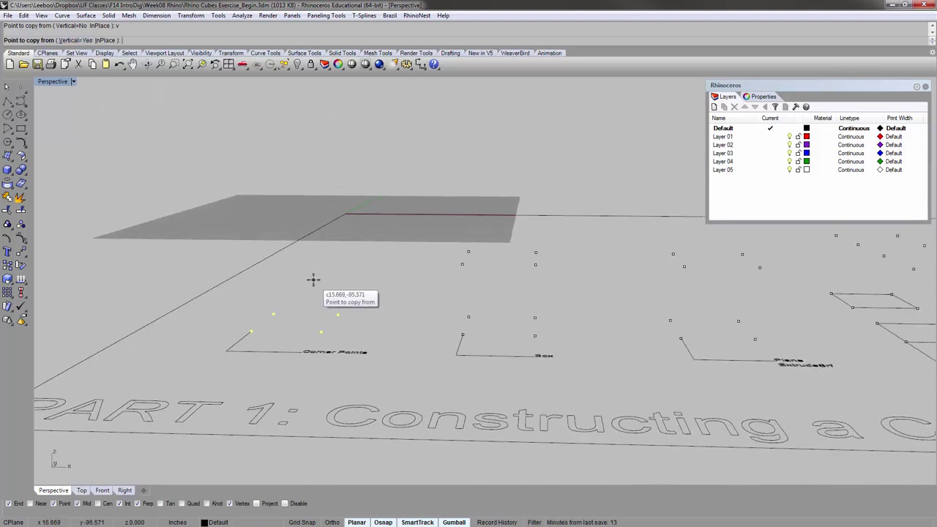
pyautogui.scroll(1, 315, 278)
pyautogui.click(351, 331)
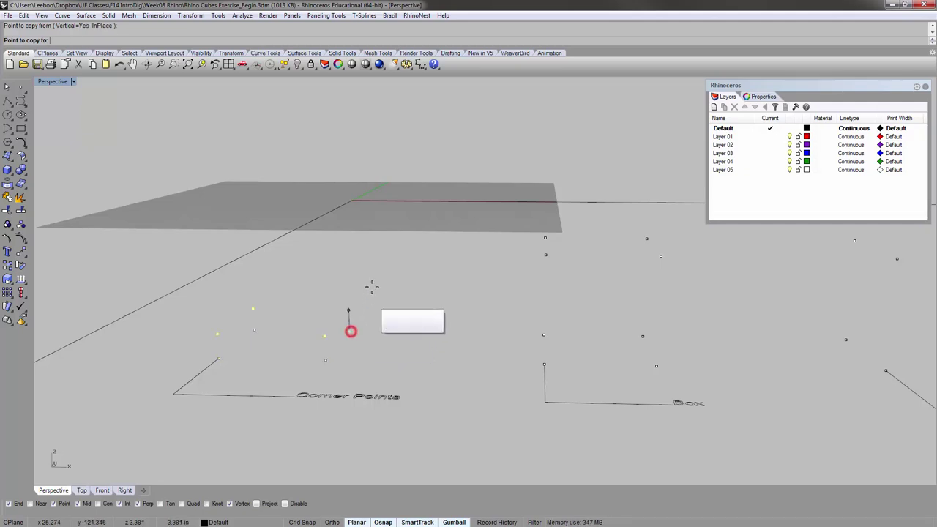
pyautogui.moveTo(347, 274); pyautogui.dragTo(366, 313, button='right')
pyautogui.keyDown('ctrl'); pyautogui.click(366, 314); pyautogui.keyUp('ctrl')
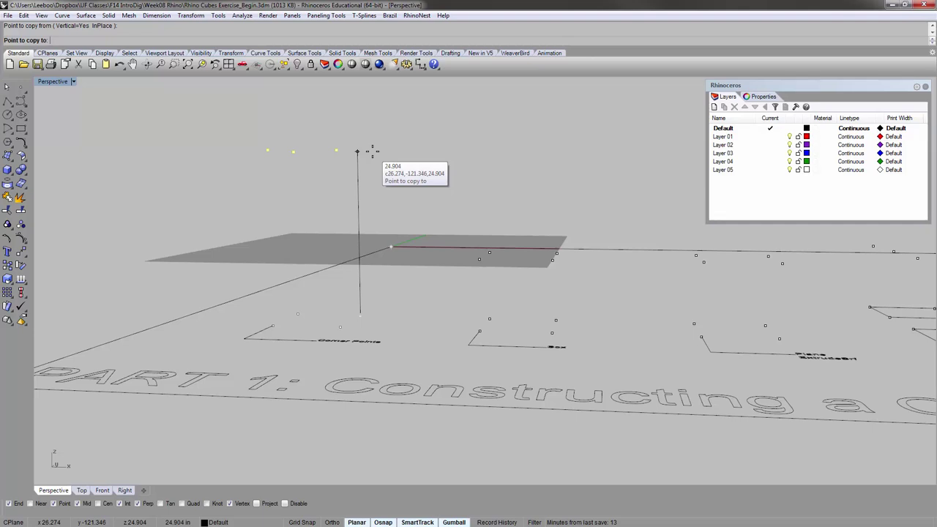
pyautogui.write('10')
pyautogui.press('Return')
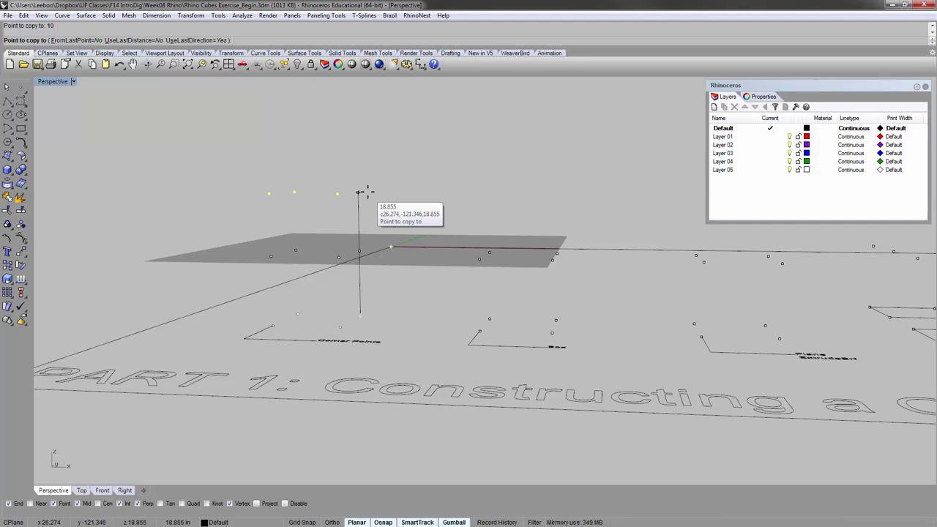
pyautogui.press('Escape')
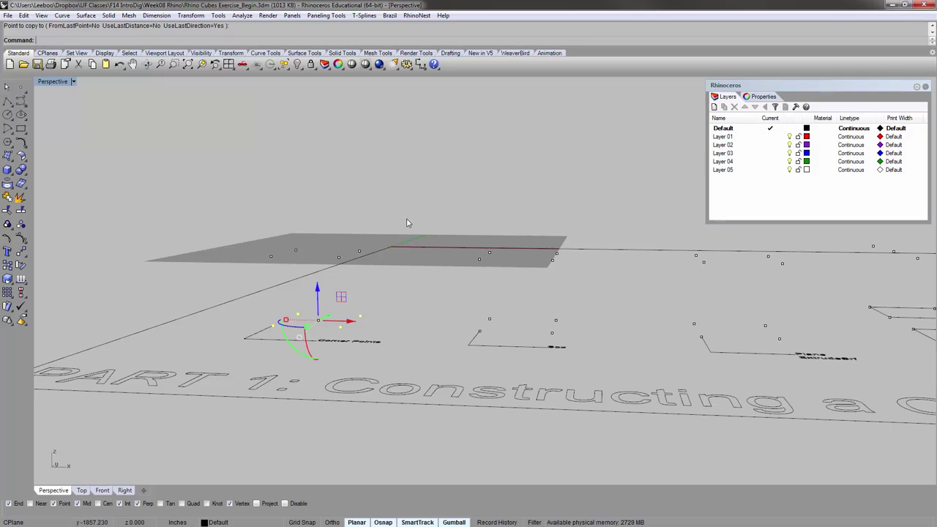
pyautogui.click(371, 196)
# - Examine the completed Corner Points set and the neighbouring Box section with its points and label
pyautogui.moveTo(357, 237); pyautogui.dragTo(339, 275, button='right')
pyautogui.scroll(3, 339, 274)
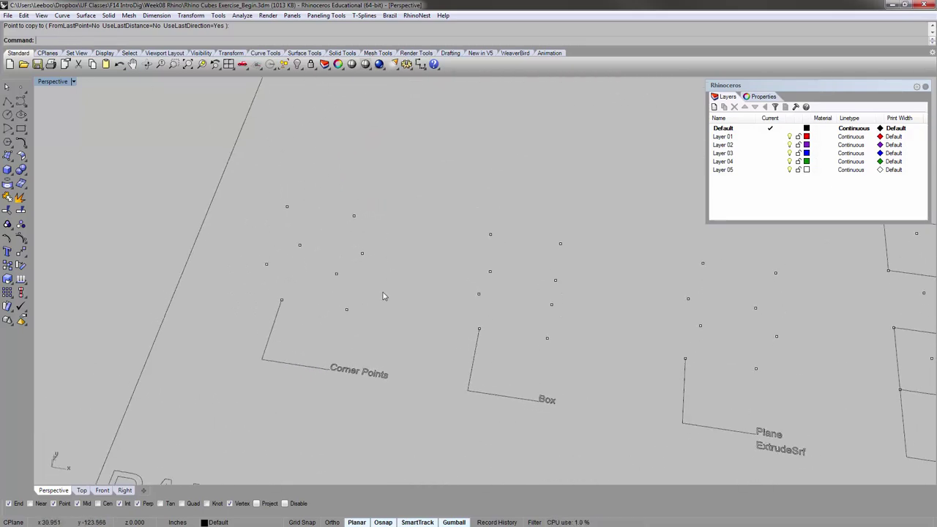
pyautogui.scroll(-5, 261, 290)
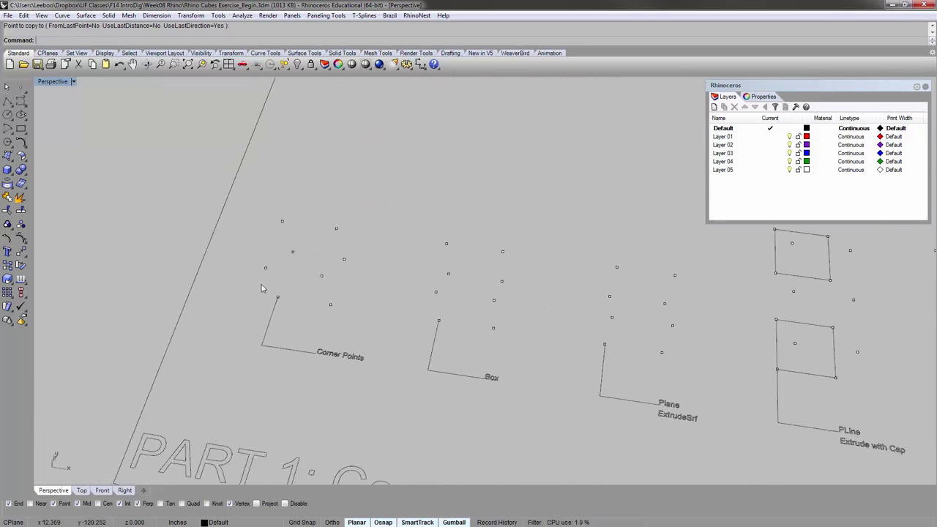
pyautogui.scroll(4, 142, 251)
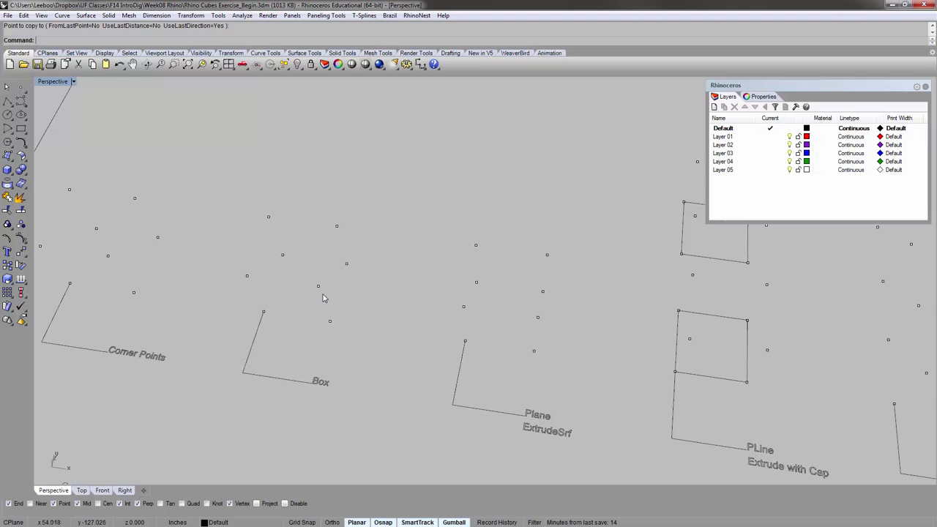
pyautogui.moveTo(332, 251); pyautogui.dragTo(326, 282, button='right')
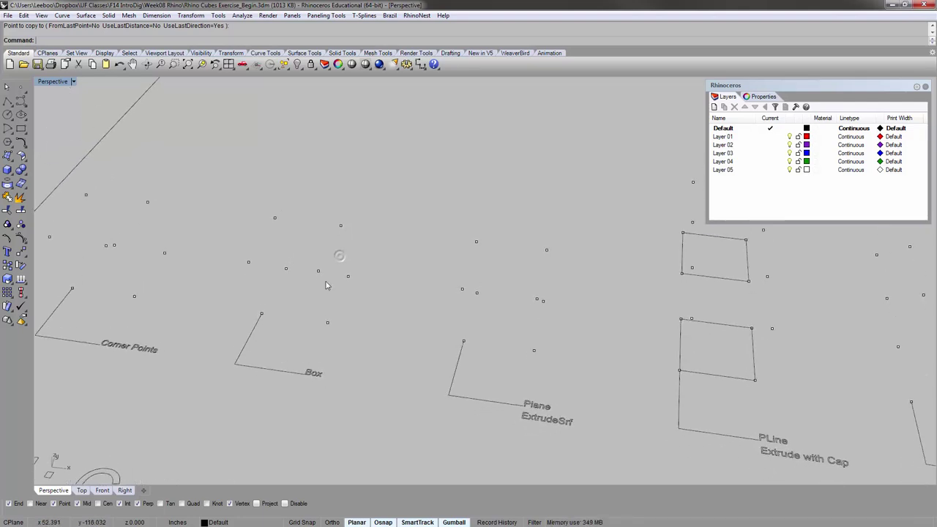
pyautogui.click(311, 374)
pyautogui.click(375, 344)
pyautogui.moveTo(355, 325)
pyautogui.mouseDown(button='right')
pyautogui.moveTo(361, 354)
pyautogui.moveTo(367, 334)
pyautogui.mouseUp(button='right')
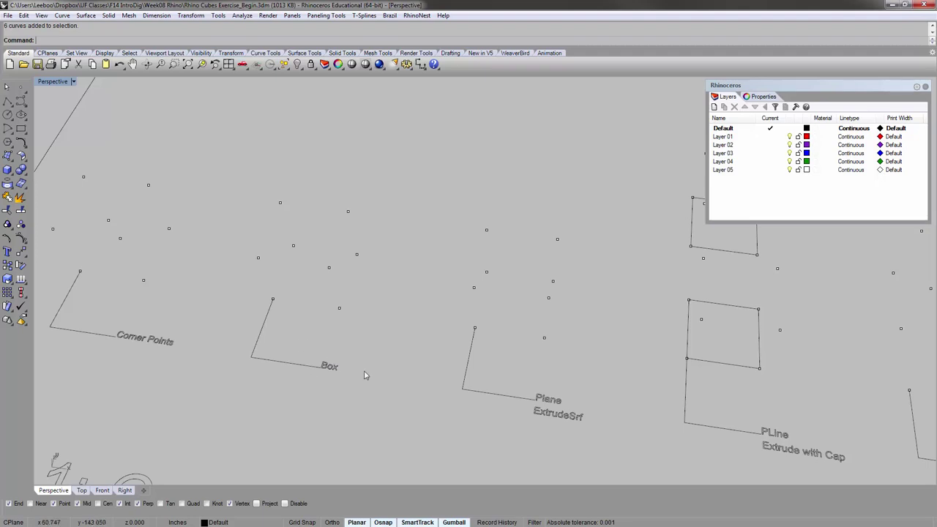
pyautogui.click(7, 169)
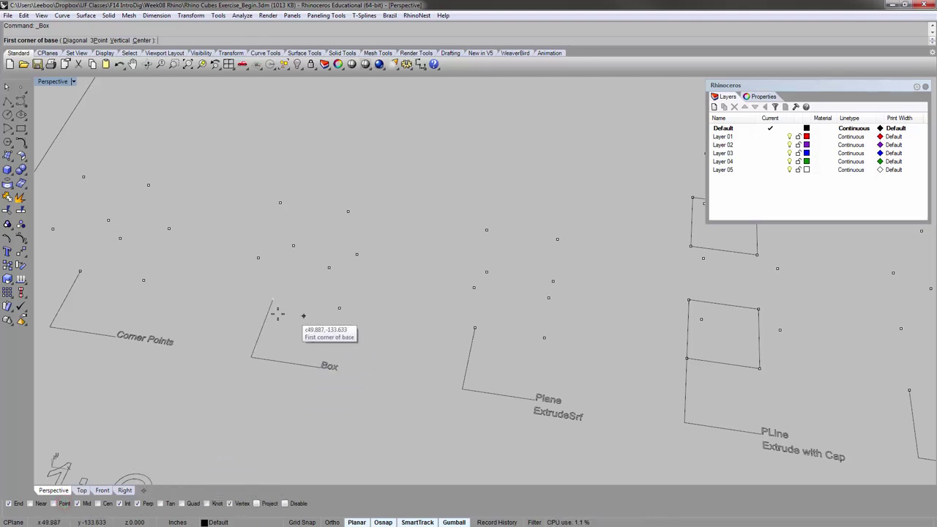
pyautogui.press('Escape')
pyautogui.press('Return')
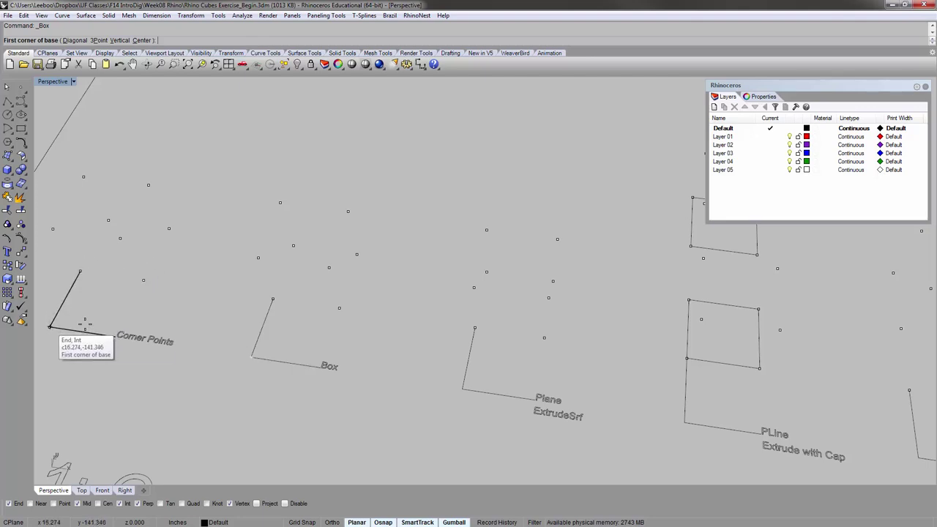
pyautogui.press('Escape')
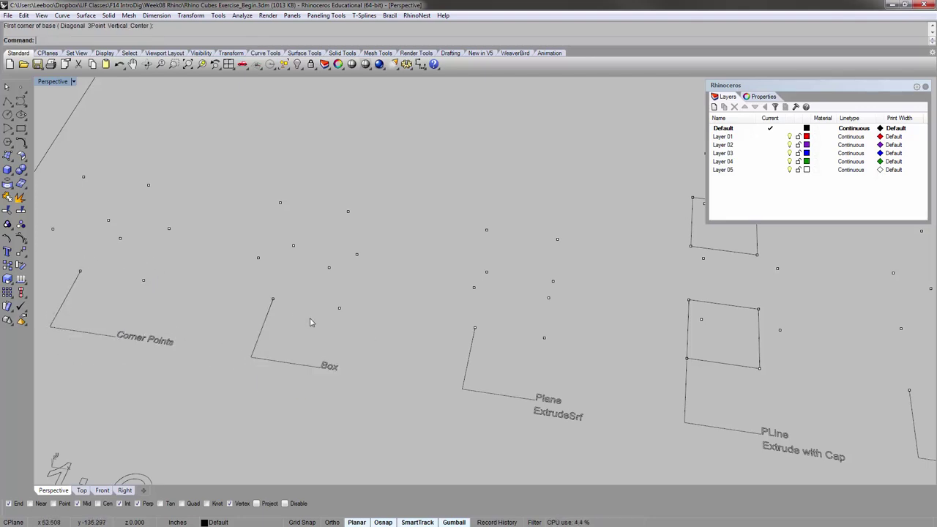
# - Enable the Point object snap and draw a box through the Box section's points, snapping two opposite base corners and the top corner above
pyautogui.click(62, 504)
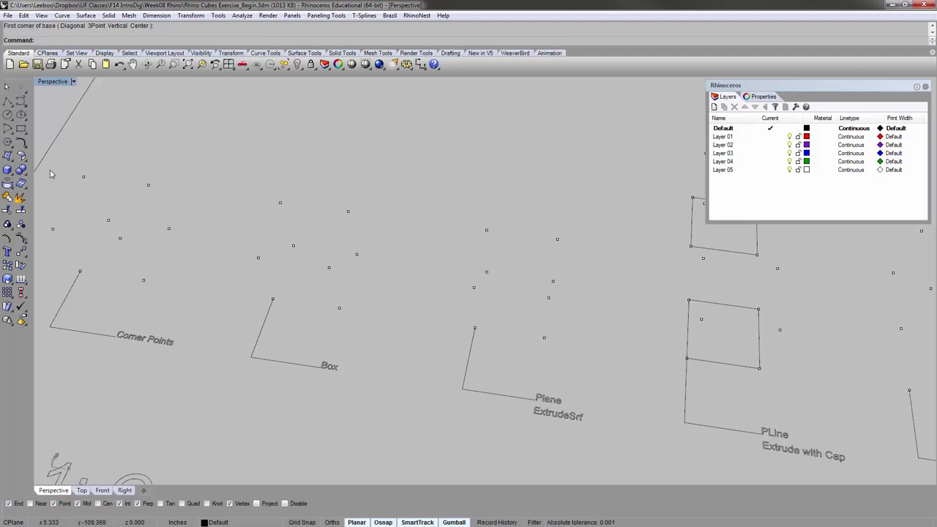
pyautogui.click(7, 170)
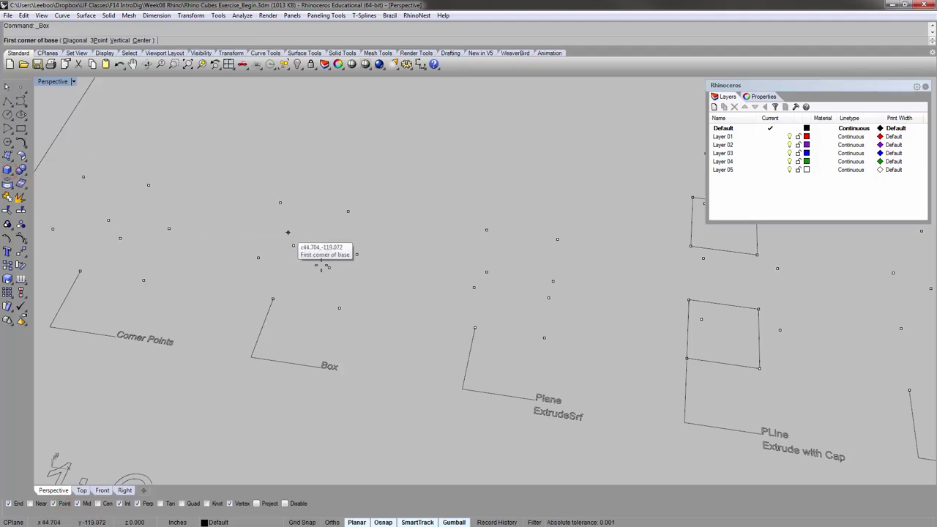
pyautogui.click(274, 298)
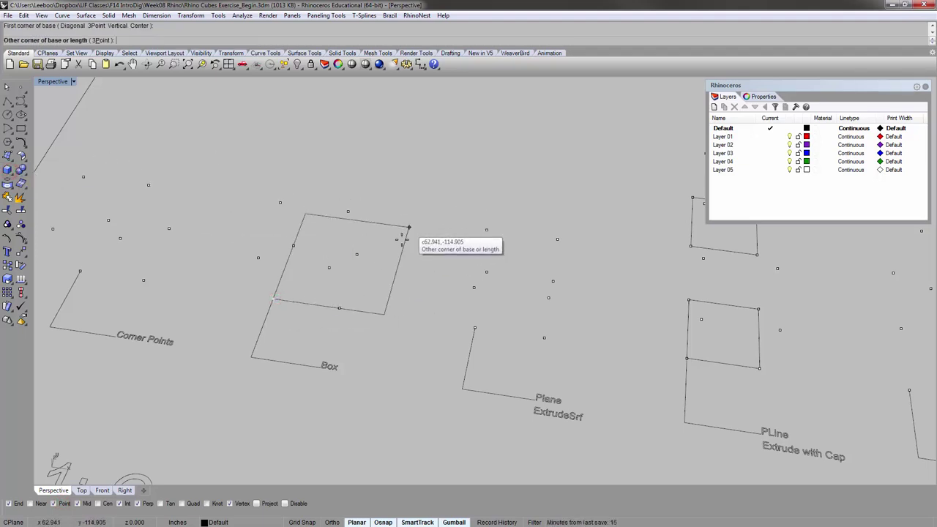
pyautogui.moveTo(398, 237); pyautogui.dragTo(398, 217, button='right')
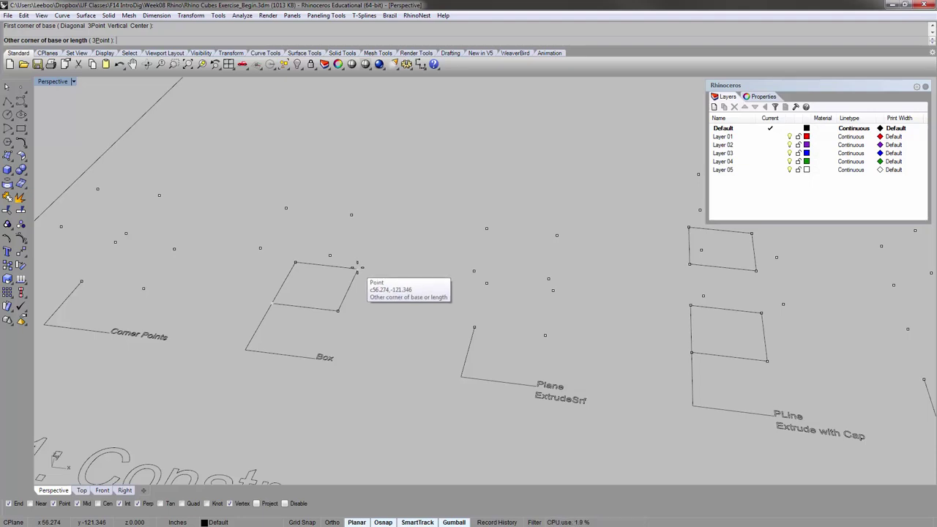
pyautogui.click(357, 267)
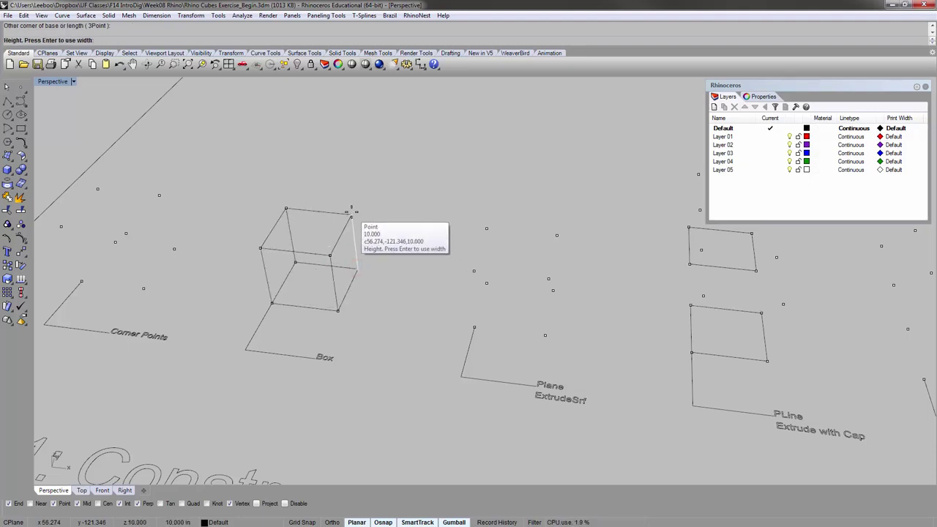
pyautogui.click(351, 214)
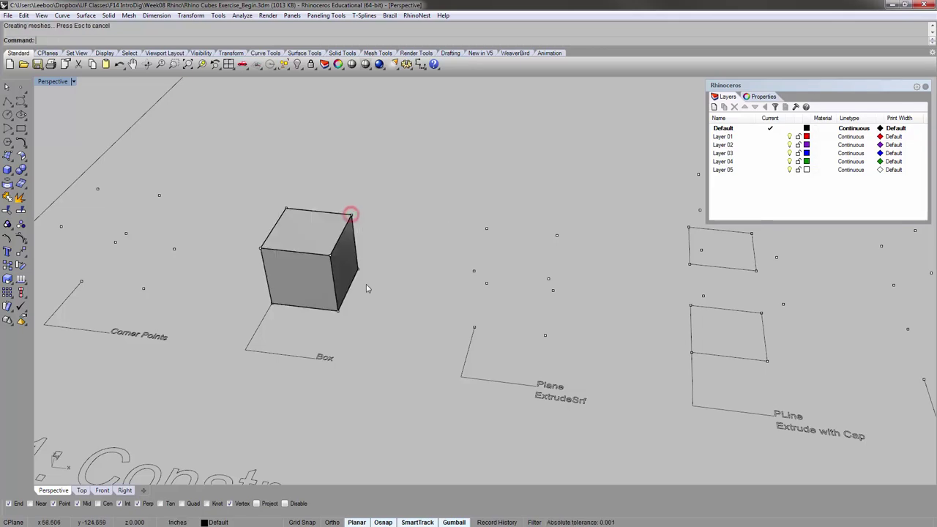
pyautogui.moveTo(366, 276)
pyautogui.mouseDown(button='right')
pyautogui.moveTo(396, 216)
pyautogui.moveTo(337, 265)
pyautogui.moveTo(385, 222)
pyautogui.mouseUp(button='right')
pyautogui.click(337, 265)
pyautogui.keyDown('shift'); pyautogui.moveTo(366, 184); pyautogui.dragTo(368, 232, button='right'); pyautogui.keyUp('shift')
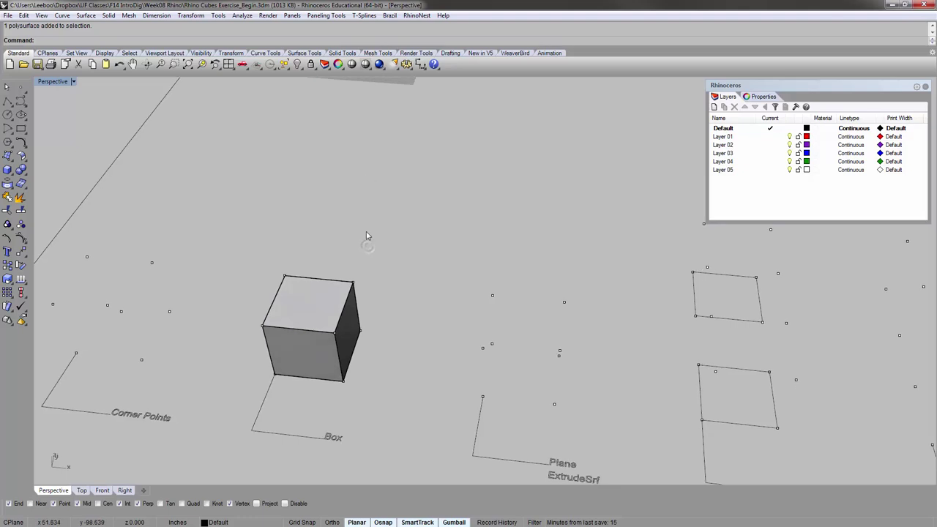
# - Draw a second box in the empty area behind the first cube with length, width and height of 10 inches
pyautogui.rightClick(366, 235)
pyautogui.click(304, 242)
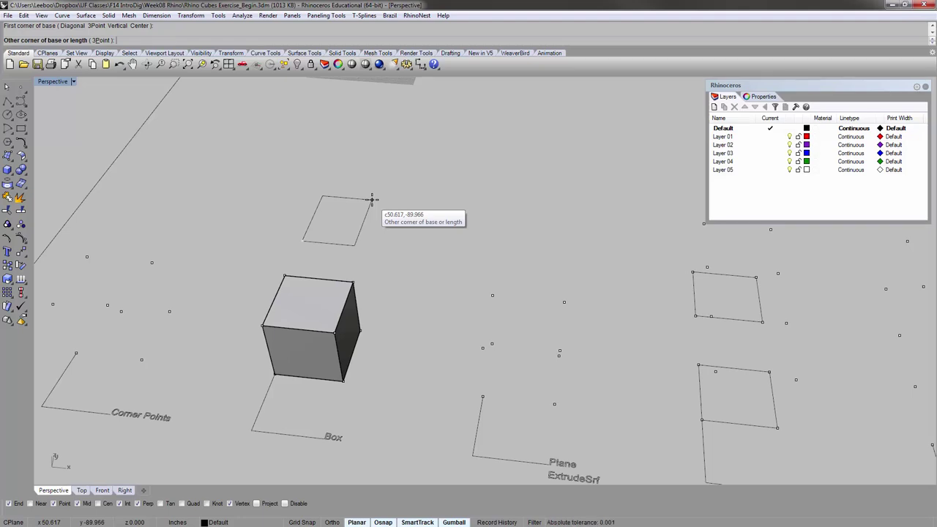
pyautogui.click(372, 200)
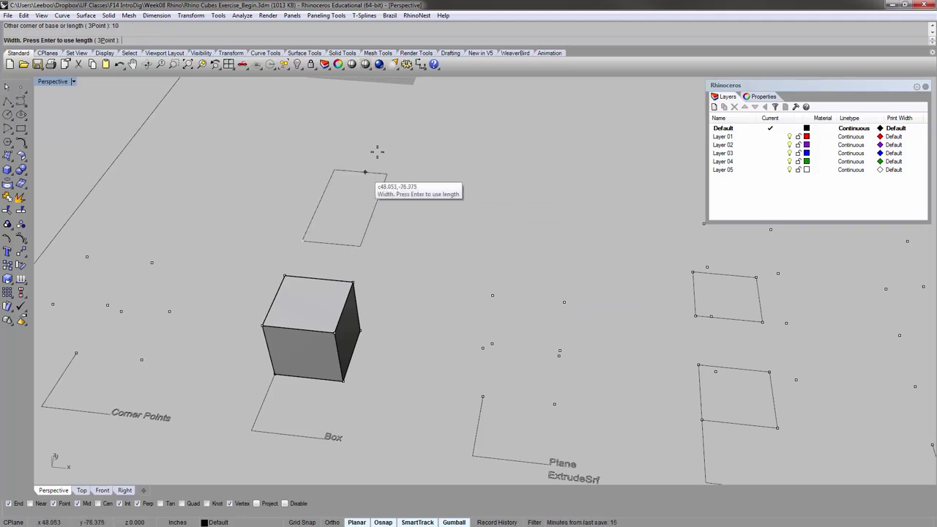
pyautogui.write('1')
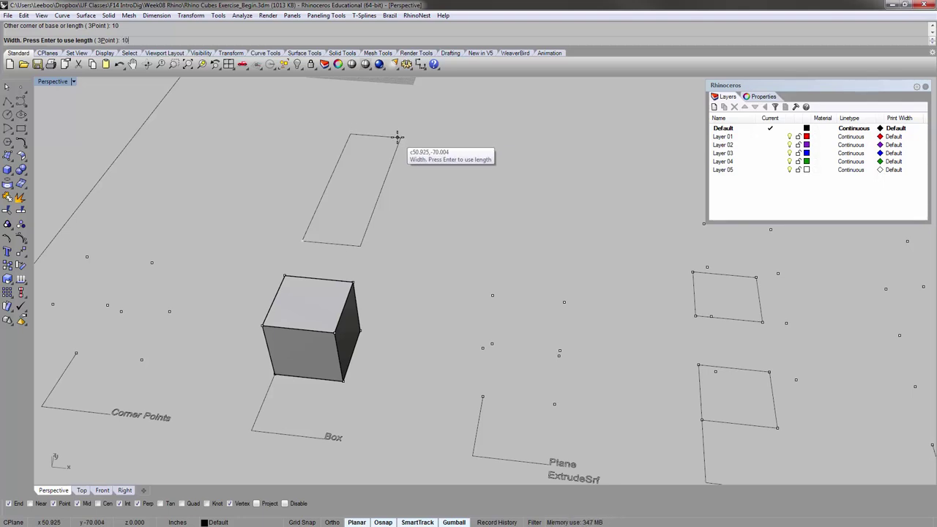
pyautogui.write('0')
pyautogui.press('Return')
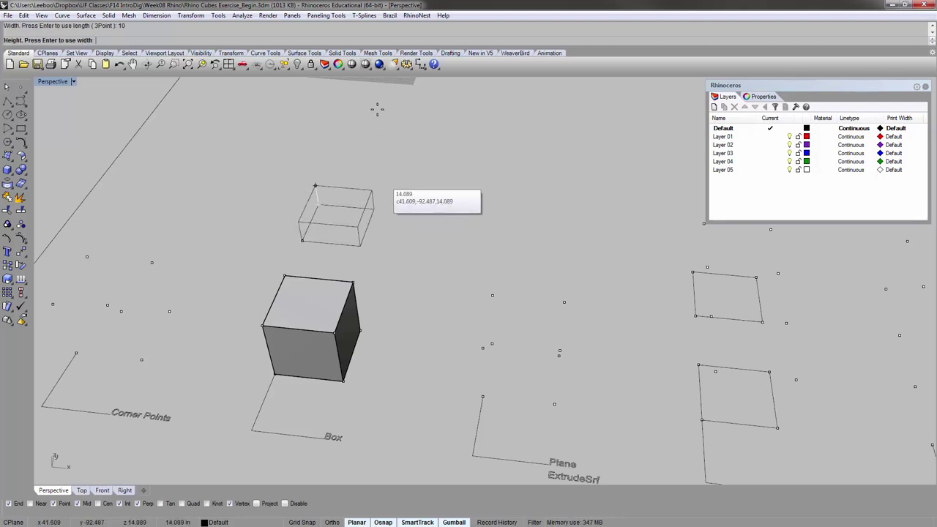
pyautogui.write('10')
pyautogui.press('Return')
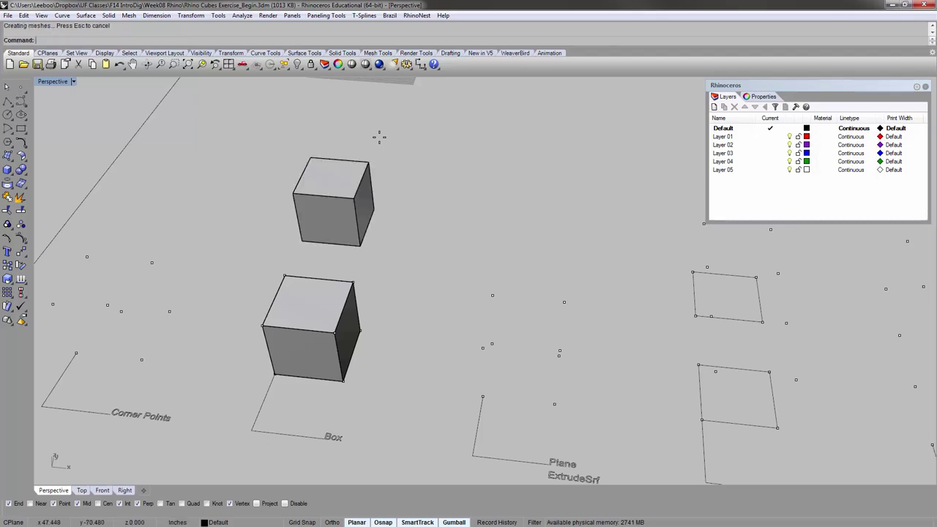
# - Move the second box by its near bottom corner onto the first cube's adjacent bottom corner so the two boxes touch
pyautogui.moveTo(379, 136); pyautogui.dragTo(339, 233, button='right')
pyautogui.click(339, 233)
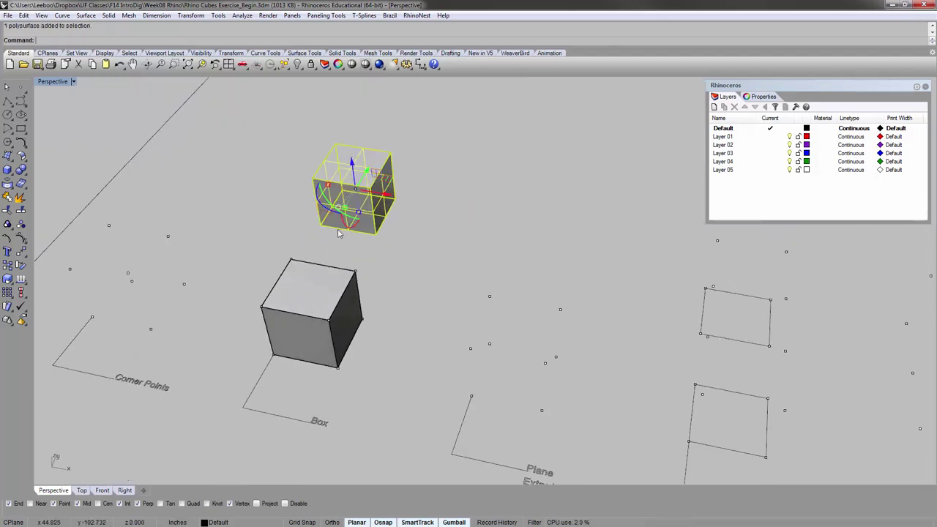
pyautogui.moveTo(308, 263); pyautogui.dragTo(486, 218, button='right')
pyautogui.write('m')
pyautogui.press('Return')
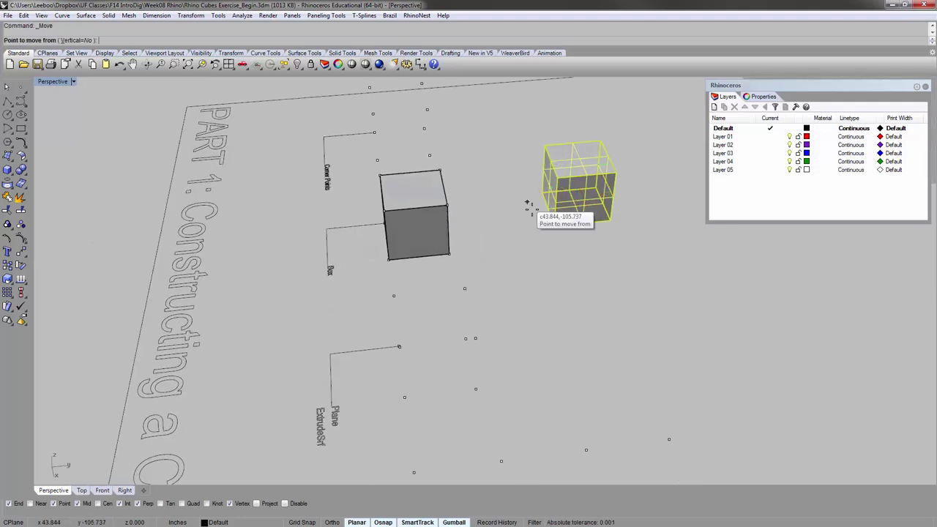
pyautogui.click(560, 233)
pyautogui.click(450, 256)
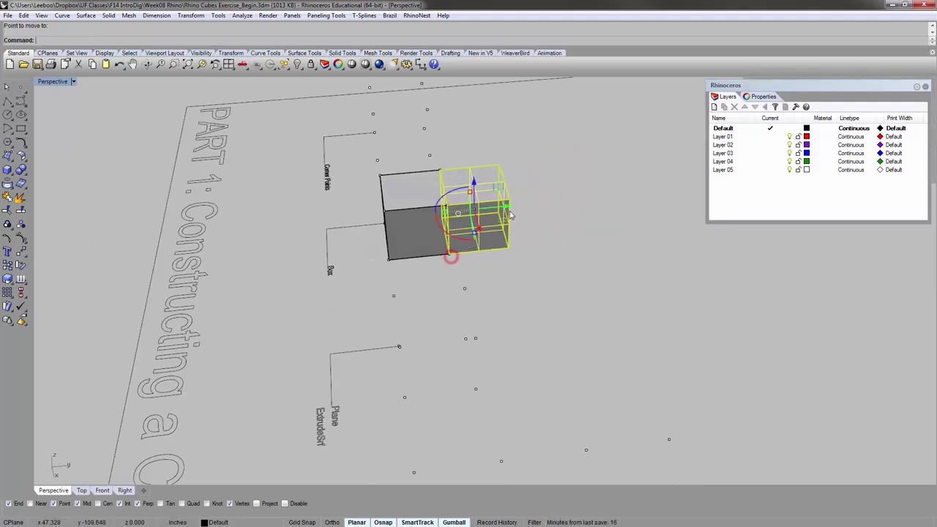
# - Move the second box 10 inches away from the first cube along the Y axis and clear the selection
pyautogui.click(505, 208)
pyautogui.write('10')
pyautogui.press('Return')
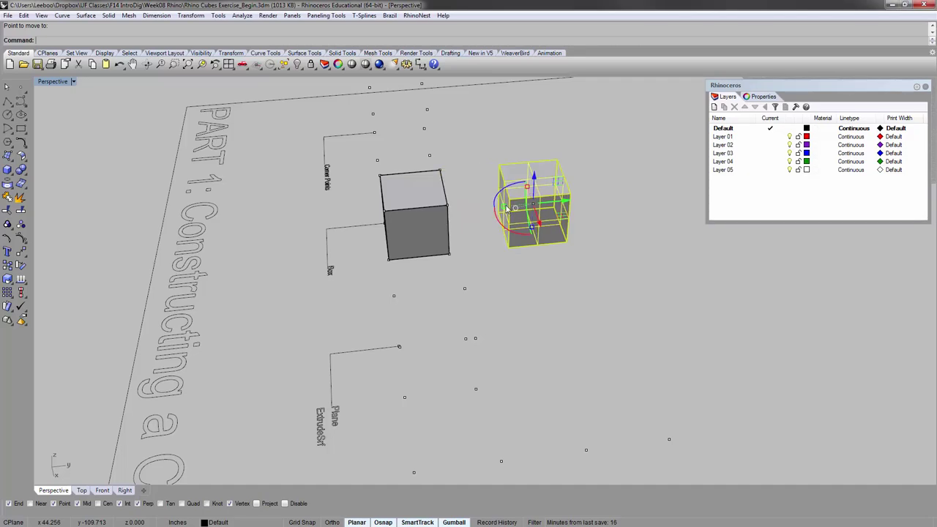
pyautogui.press('Escape')
# - Examine the spacing of the two Box cubes and the points and labels of the neighbouring Plane ExtrudeSrf section
pyautogui.moveTo(410, 234); pyautogui.dragTo(498, 213, button='right')
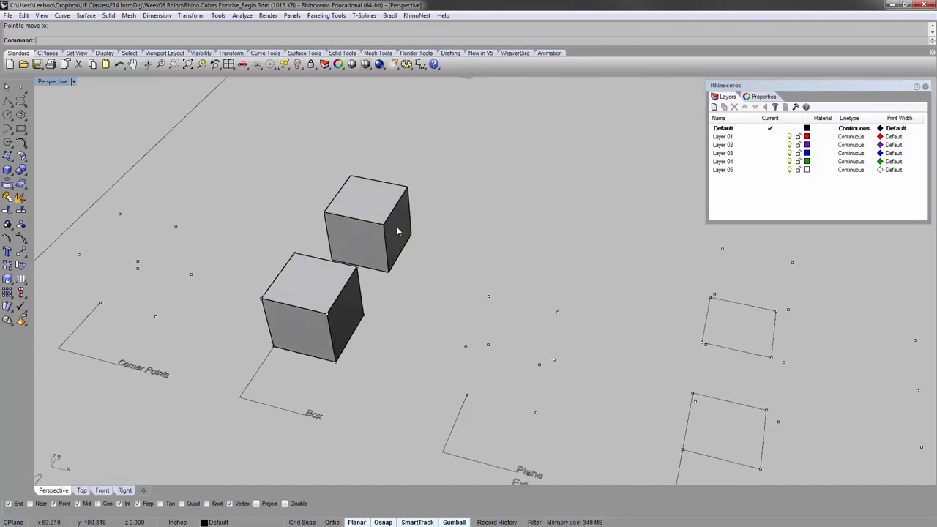
pyautogui.keyDown('shift'); pyautogui.moveTo(466, 250); pyautogui.dragTo(435, 244, button='right'); pyautogui.keyUp('shift')
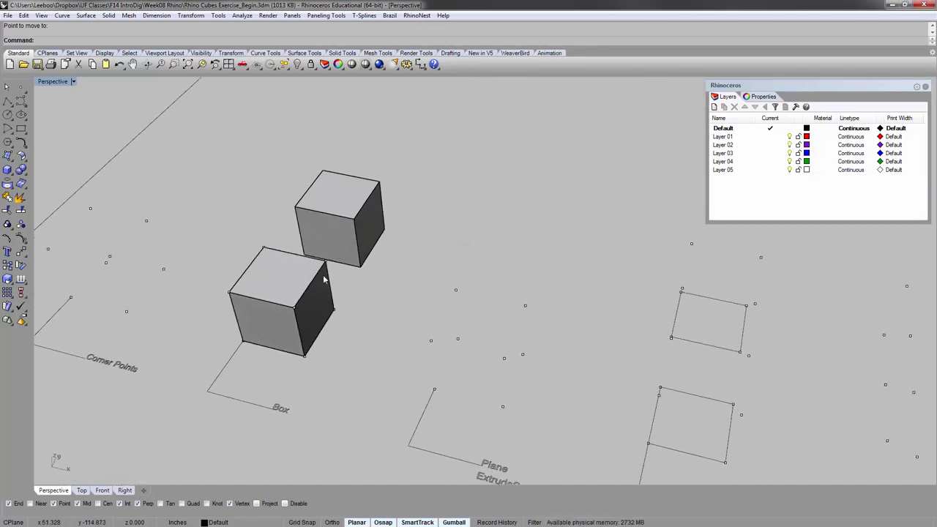
pyautogui.moveTo(324, 275); pyautogui.dragTo(339, 262, button='right')
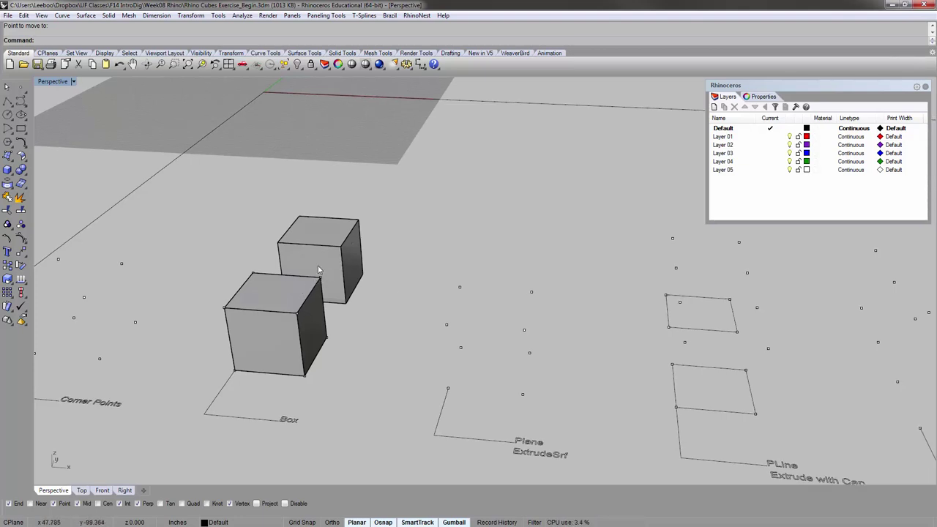
pyautogui.keyDown('shift'); pyautogui.moveTo(567, 316); pyautogui.dragTo(454, 199, button='right'); pyautogui.keyUp('shift')
pyautogui.moveTo(458, 261); pyautogui.dragTo(350, 274, button='right')
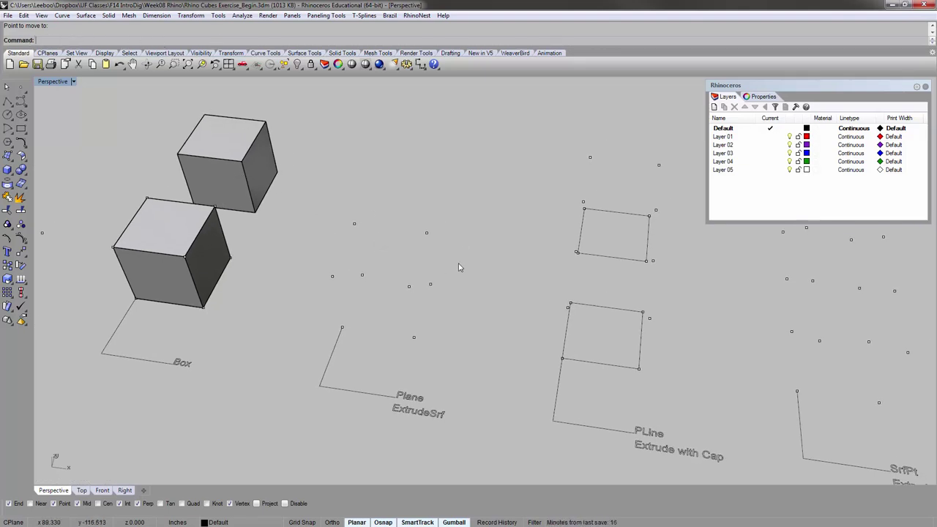
pyautogui.keyDown('shift'); pyautogui.moveTo(456, 274); pyautogui.dragTo(434, 258, button='right'); pyautogui.keyUp('shift')
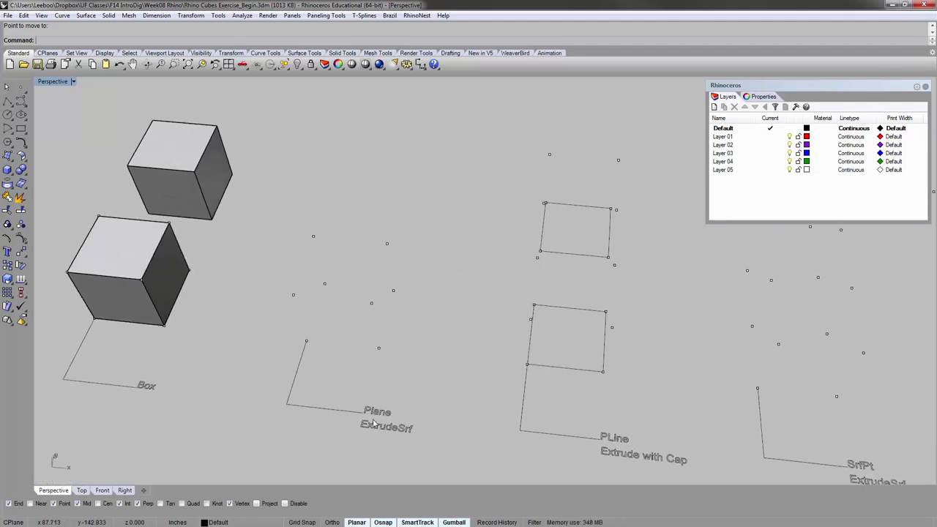
pyautogui.moveTo(476, 328); pyautogui.dragTo(468, 304, button='right')
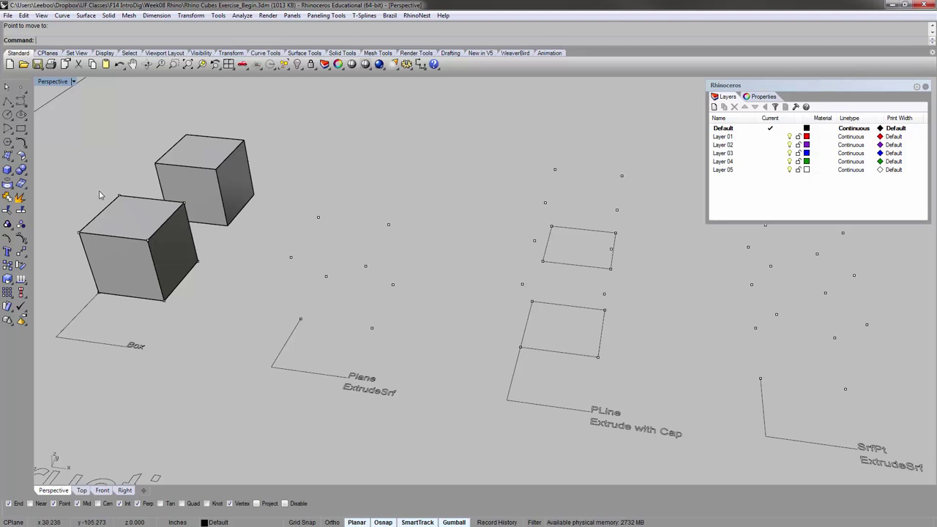
# - Show the surface creation tools as a floating set and draw a plane between two opposite base points of the Plane section
pyautogui.click(10, 159)
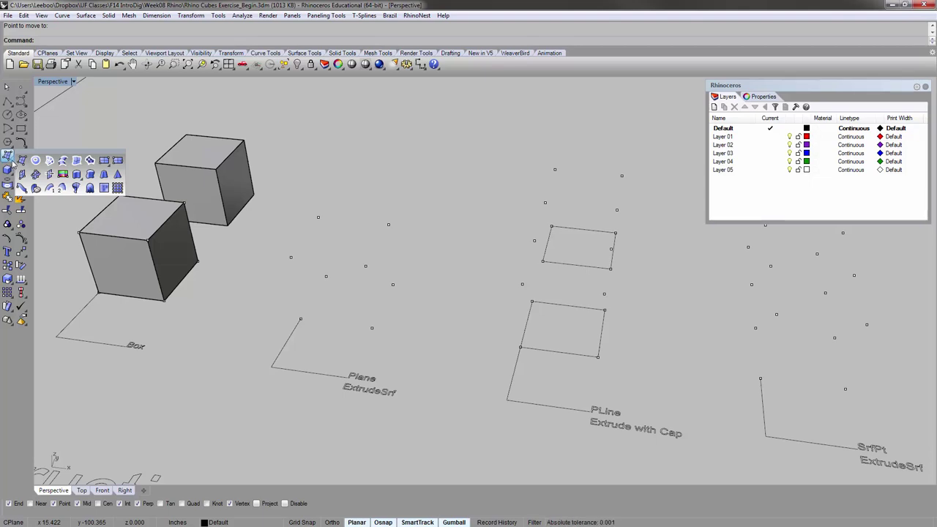
pyautogui.moveTo(37, 155); pyautogui.dragTo(84, 102)
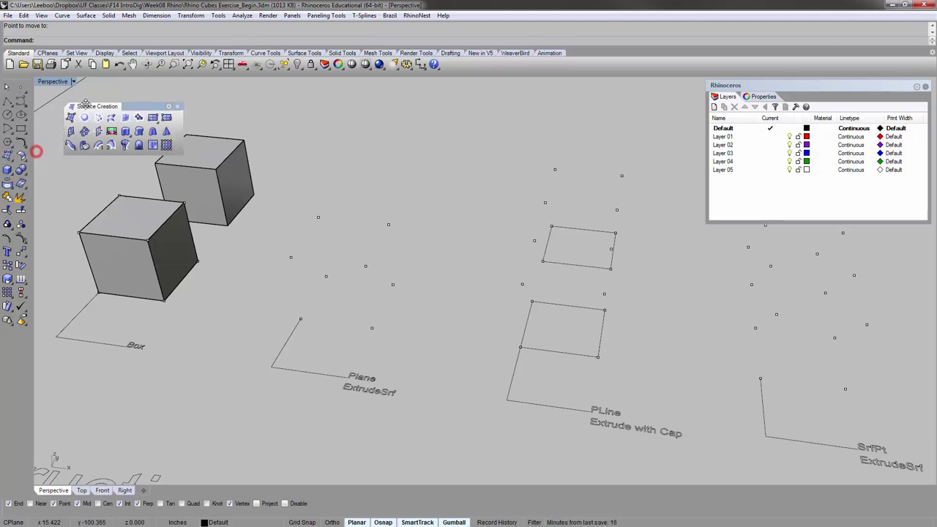
pyautogui.click(152, 115)
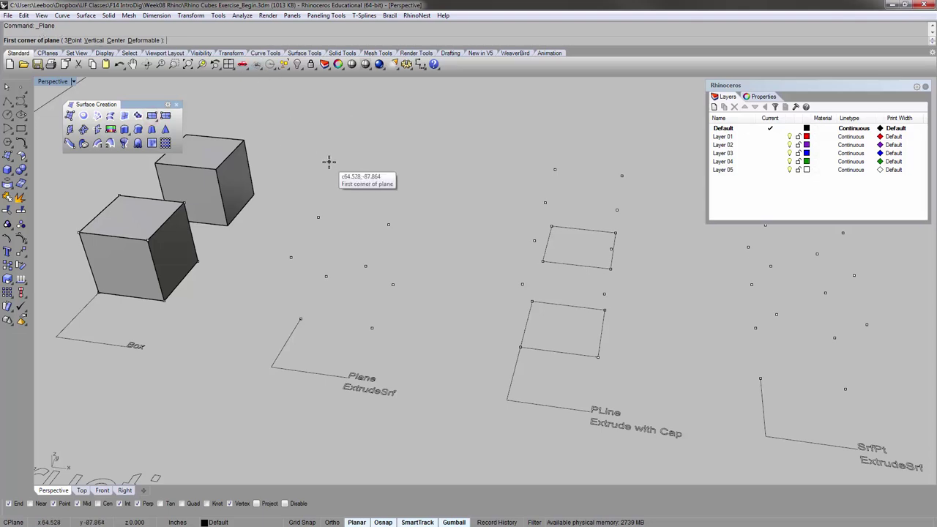
pyautogui.click(301, 319)
pyautogui.click(392, 287)
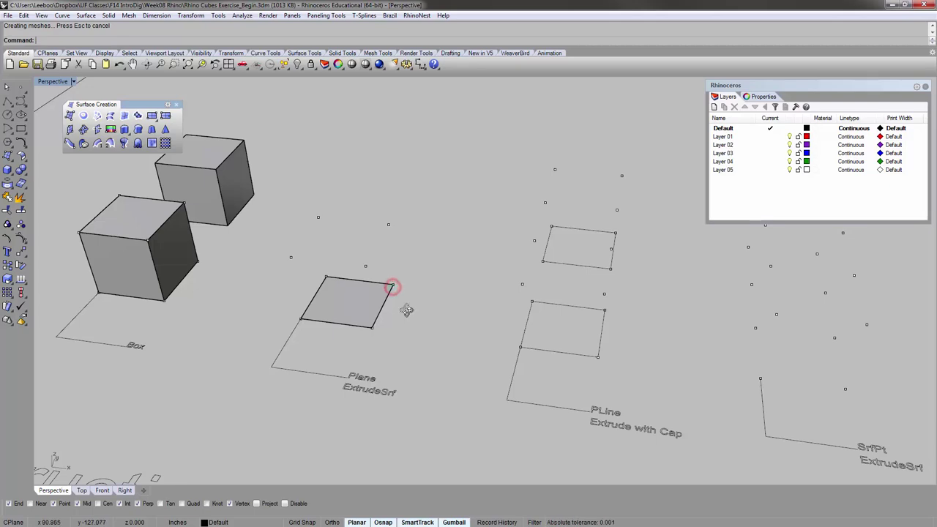
pyautogui.moveTo(408, 304); pyautogui.dragTo(418, 335, button='right')
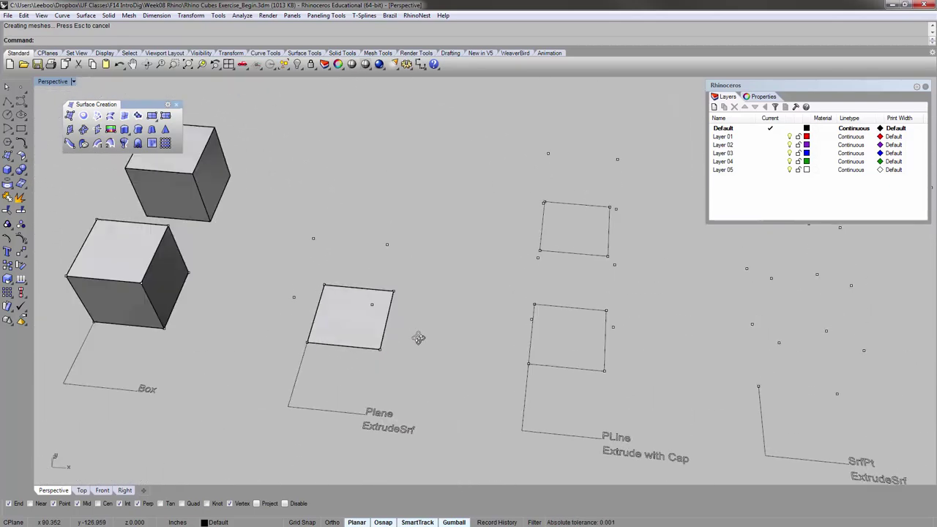
# - Extrude the plane surface up 10 inches with ExtrudeSrf, trying Solid=No before returning to Solid=Yes and snapping to an upper point
pyautogui.click(10, 173)
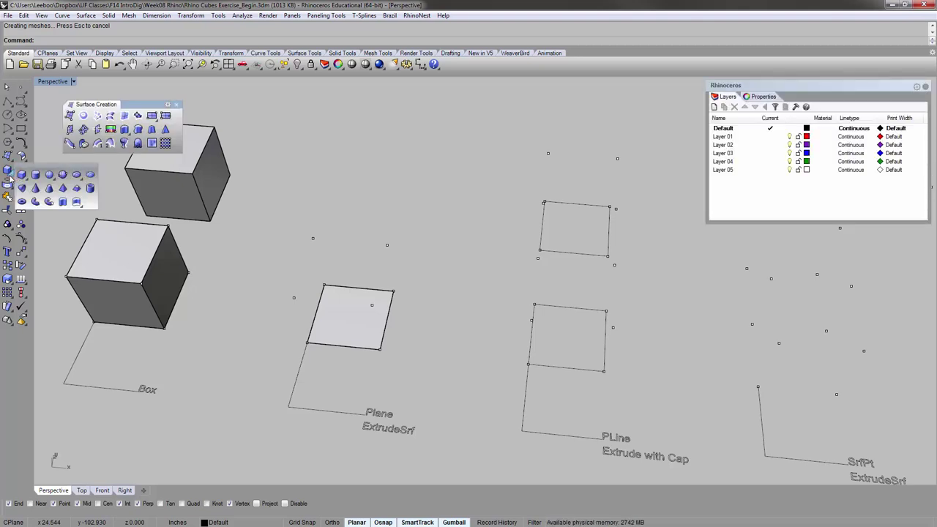
pyautogui.click(80, 208)
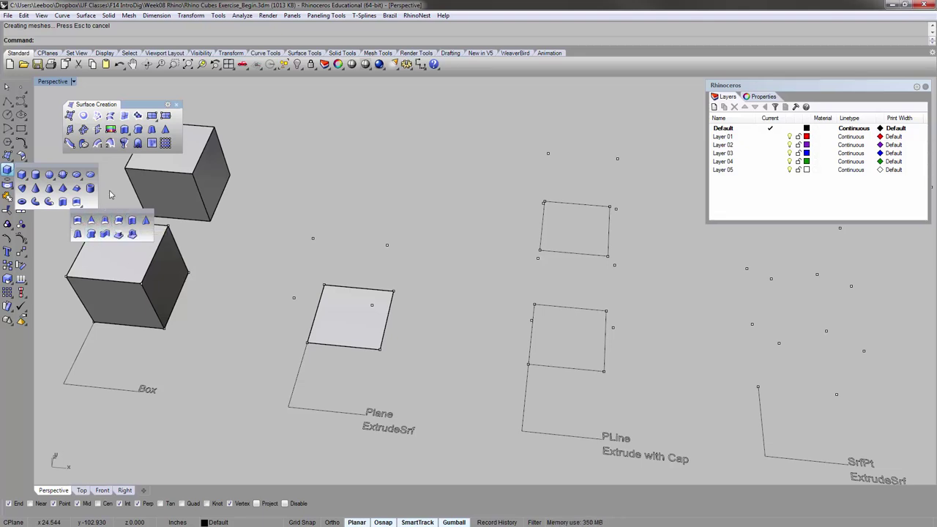
pyautogui.write('ex')
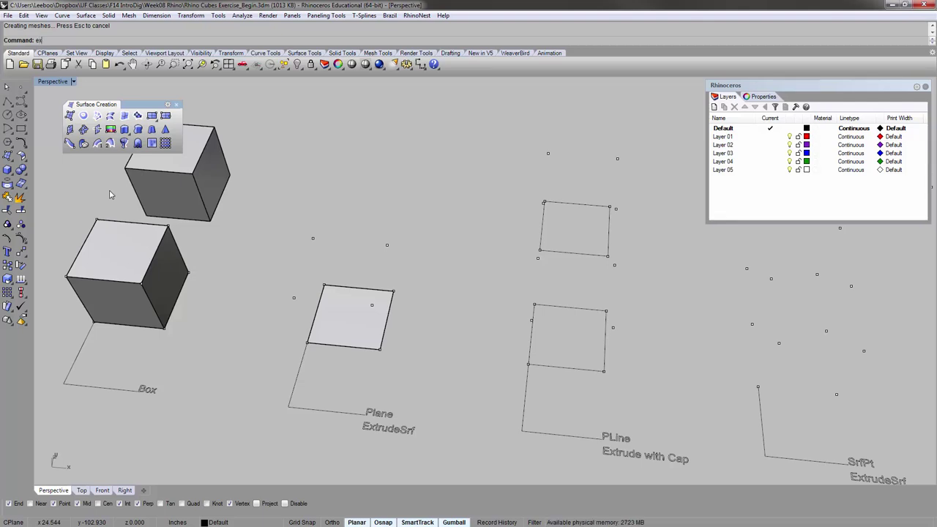
pyautogui.write('t')
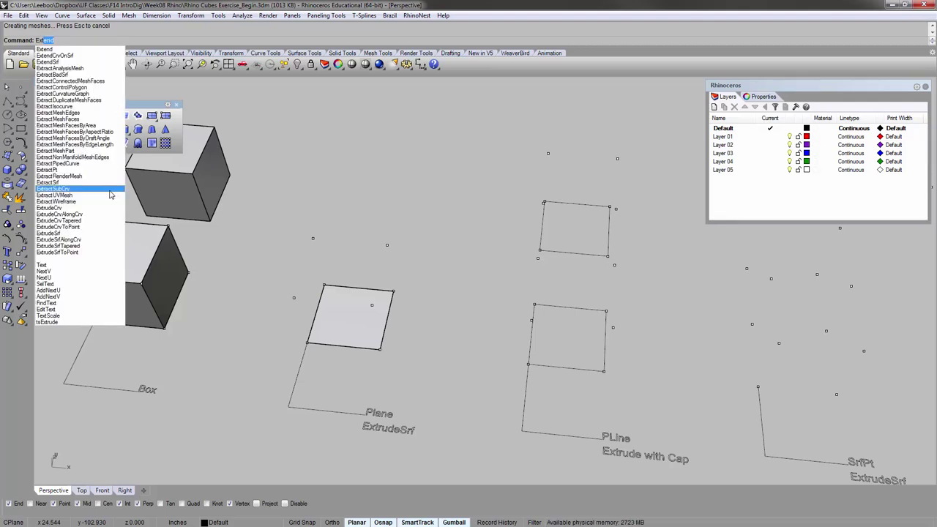
pyautogui.write('ru')
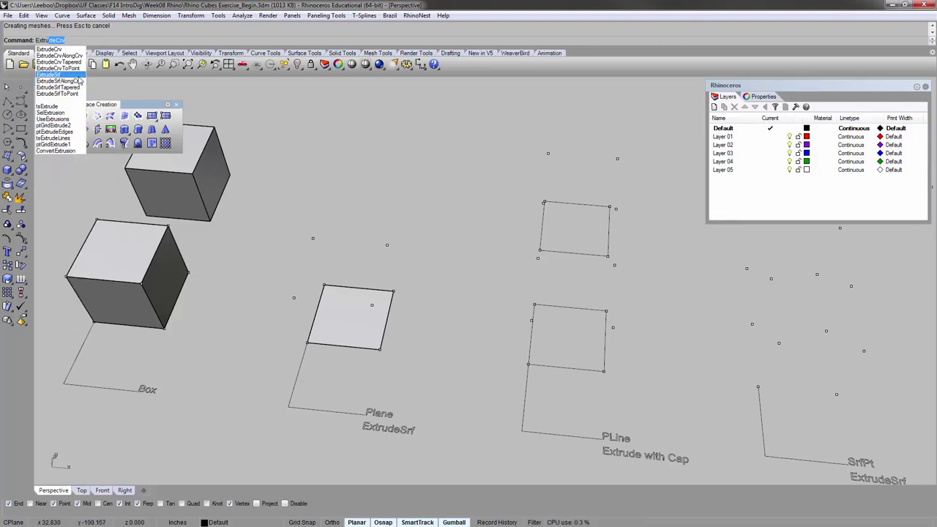
pyautogui.click(78, 75)
pyautogui.moveTo(278, 308); pyautogui.dragTo(270, 298, button='right')
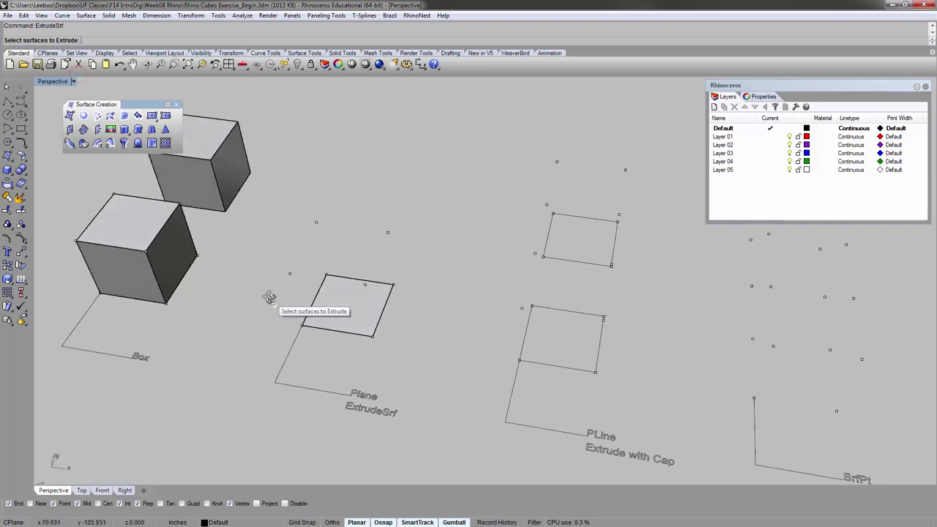
pyautogui.click(348, 301)
pyautogui.moveTo(347, 301); pyautogui.dragTo(430, 301, button='right')
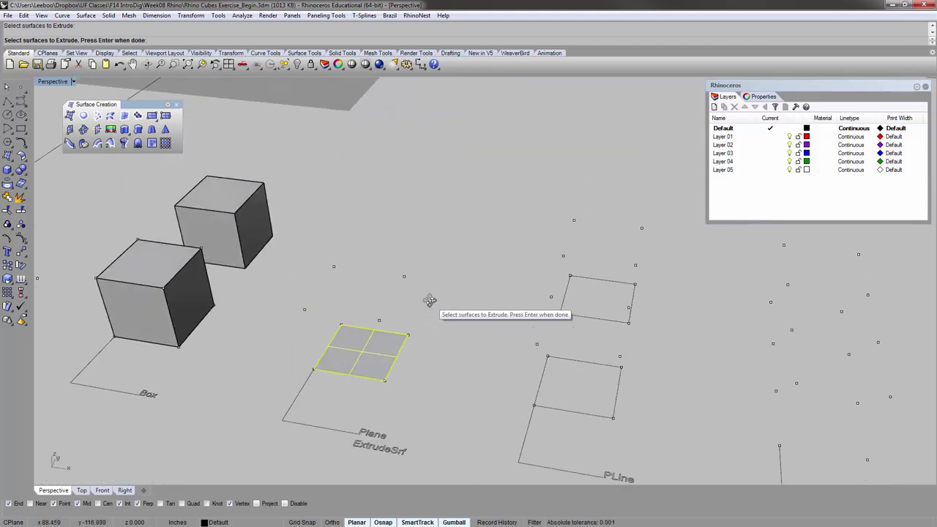
pyautogui.press('Return')
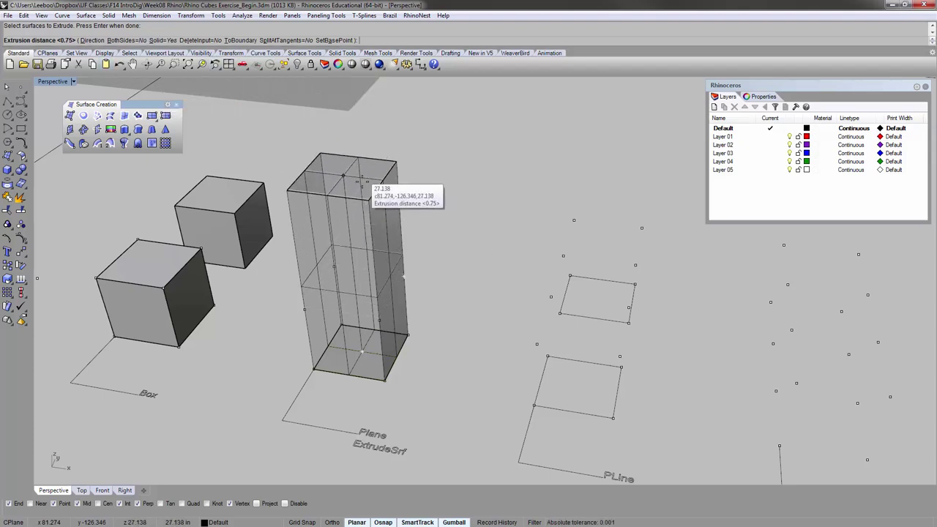
pyautogui.click(168, 39)
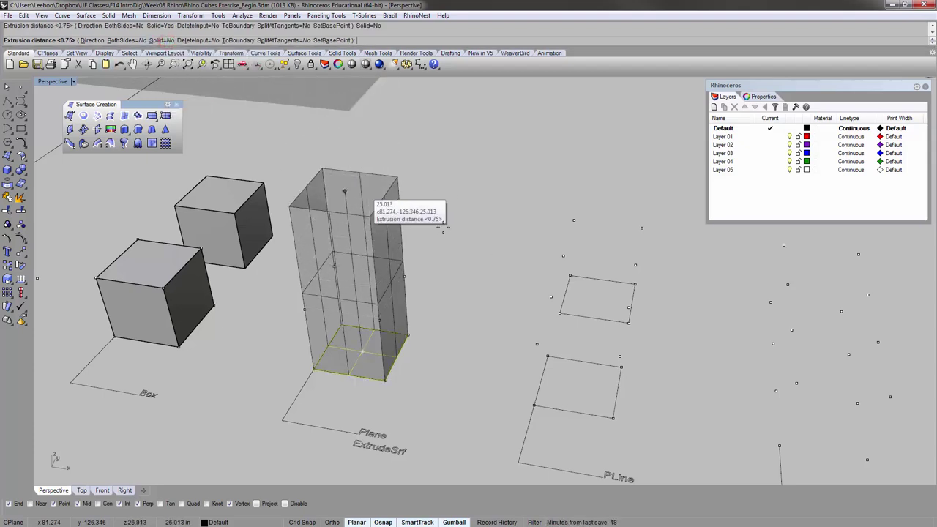
pyautogui.moveTo(422, 234); pyautogui.dragTo(412, 271, button='right')
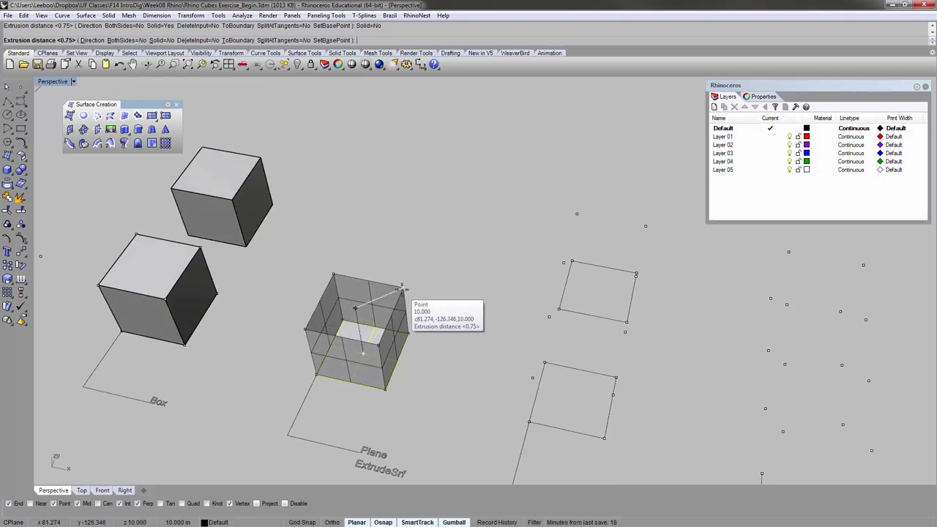
pyautogui.click(167, 39)
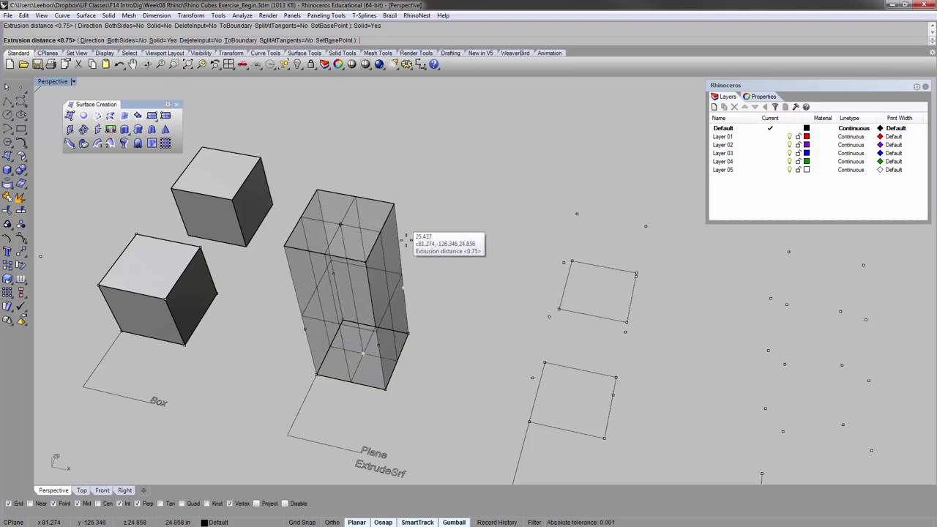
pyautogui.click(402, 288)
# - Move the extruded cube off its base with the gumball, select the original plane left beneath, and undo the move
pyautogui.keyDown('shift'); pyautogui.moveTo(452, 259); pyautogui.dragTo(439, 212, button='right'); pyautogui.keyUp('shift')
pyautogui.click(334, 254)
pyautogui.click(426, 291)
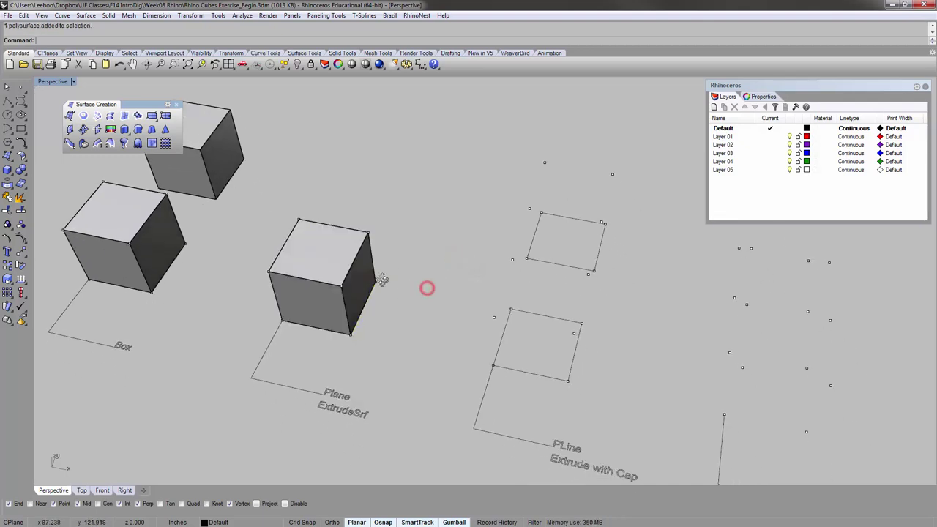
pyautogui.moveTo(381, 279)
pyautogui.mouseDown(button='right')
pyautogui.moveTo(385, 259)
pyautogui.moveTo(370, 279)
pyautogui.mouseUp(button='right')
pyautogui.click(370, 278)
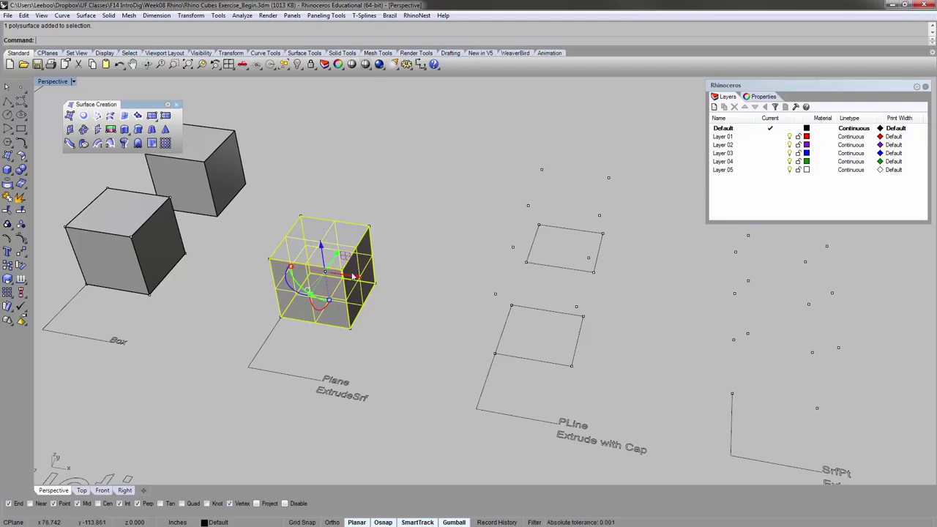
pyautogui.moveTo(353, 277); pyautogui.dragTo(404, 297, button='right')
pyautogui.scroll(2, 352, 260)
pyautogui.moveTo(351, 256); pyautogui.dragTo(413, 240)
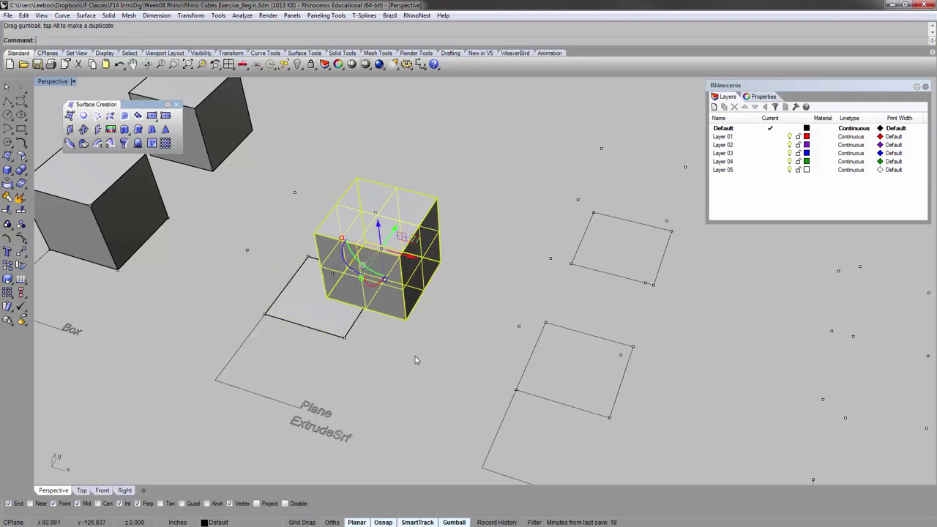
pyautogui.click(413, 357)
pyautogui.click(324, 298)
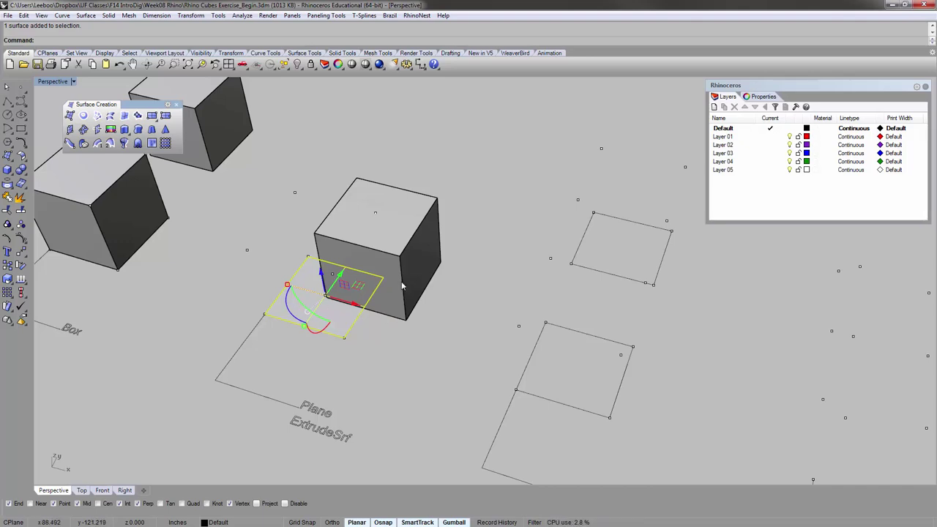
pyautogui.hotkey('ctrl', 'z')
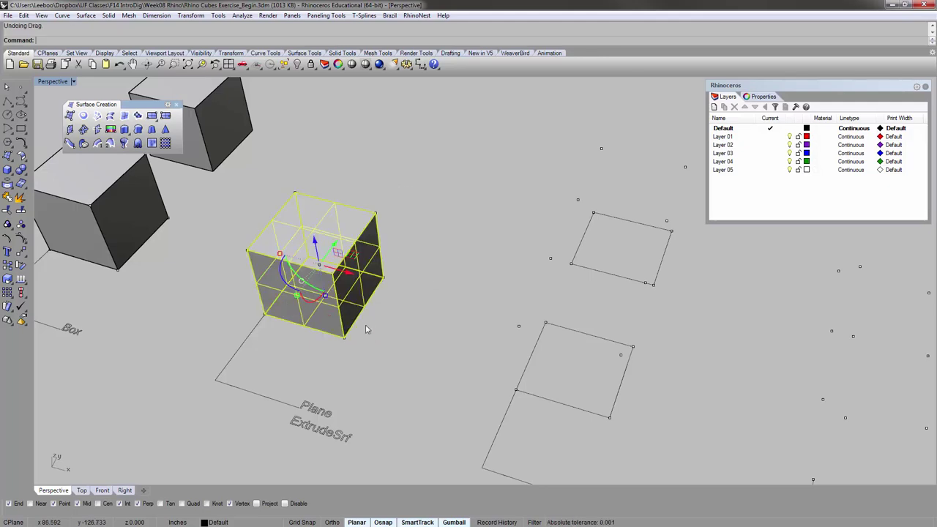
# - Inspect the extruded cube's underside, checking the overlapping surface and polysurface choices there, and dismiss the choice
pyautogui.click(368, 336)
pyautogui.moveTo(360, 307); pyautogui.dragTo(314, 228, button='right')
pyautogui.click(307, 198)
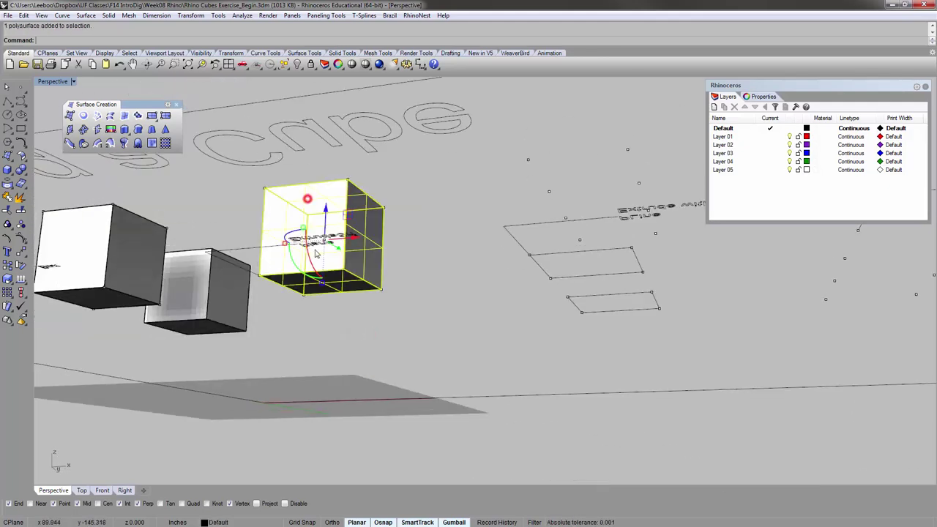
pyautogui.click(338, 279)
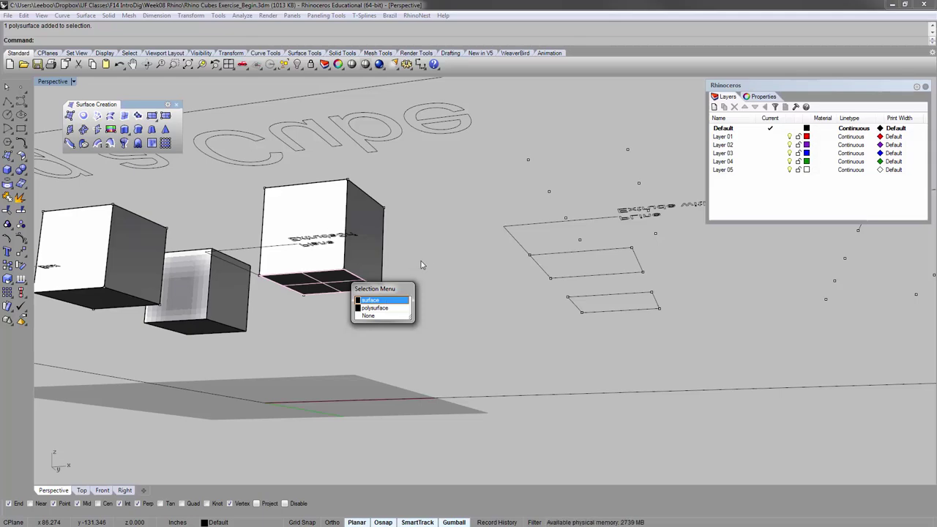
pyautogui.click(415, 219)
# - Select the extruded cube in the Plane ExtrudeSrf section
pyautogui.moveTo(372, 197); pyautogui.dragTo(348, 291, button='right')
pyautogui.scroll(-5, 343, 280)
pyautogui.click(276, 285)
pyautogui.click(314, 246)
pyautogui.scroll(6, 314, 246)
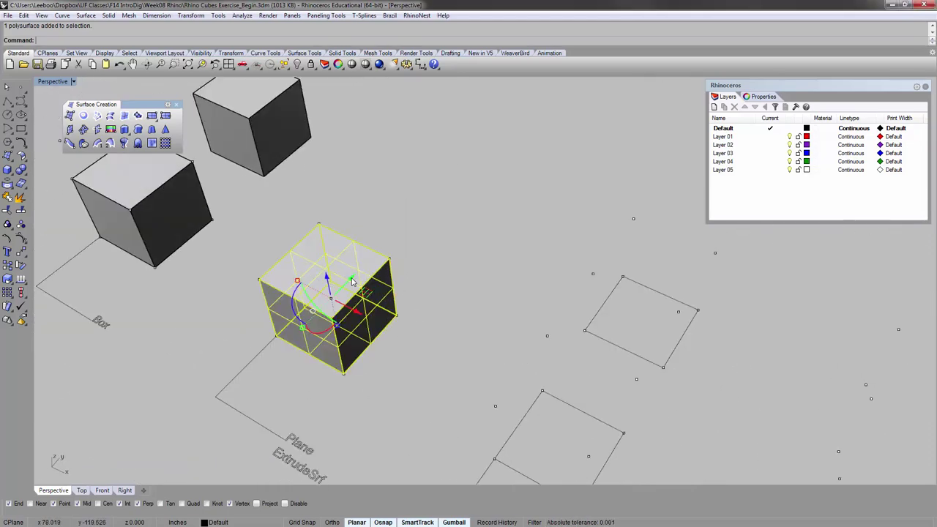
pyautogui.scroll(-4, 270, 254)
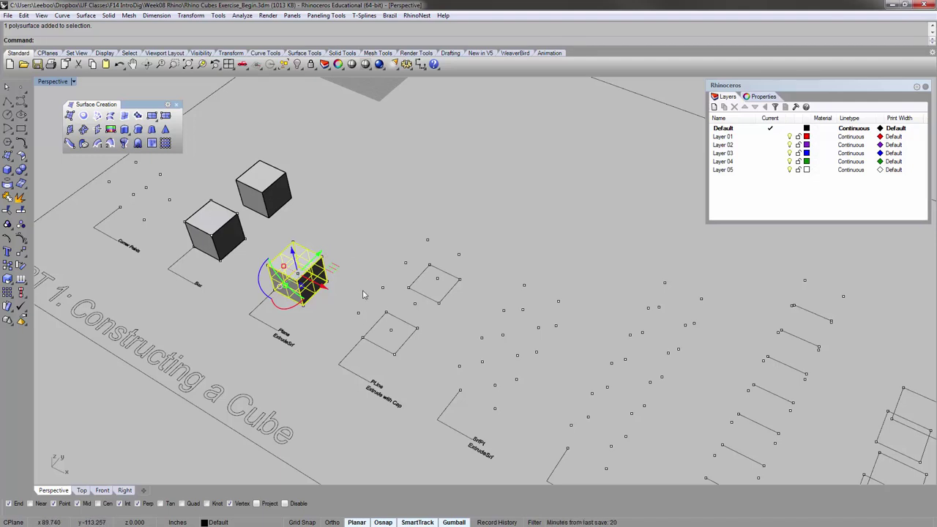
# - Move the extruded cube 20 inches along the gumball's Y axis, and select the base plane and cube separately to check them
pyautogui.scroll(2, 313, 269)
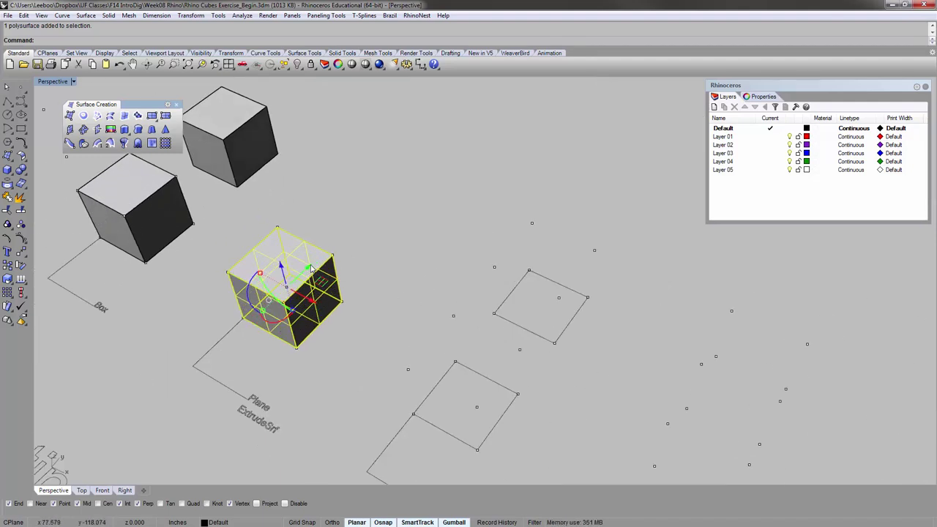
pyautogui.click(307, 273)
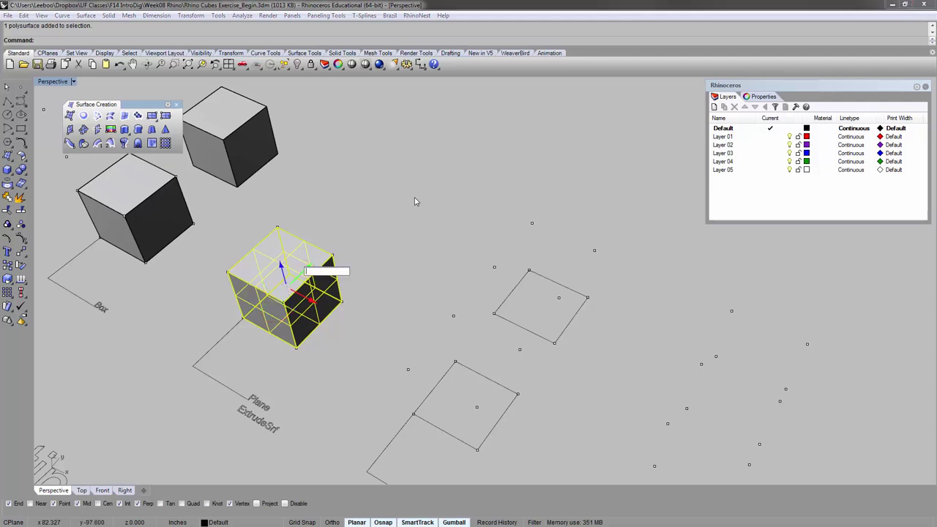
pyautogui.write('20')
pyautogui.press('Return')
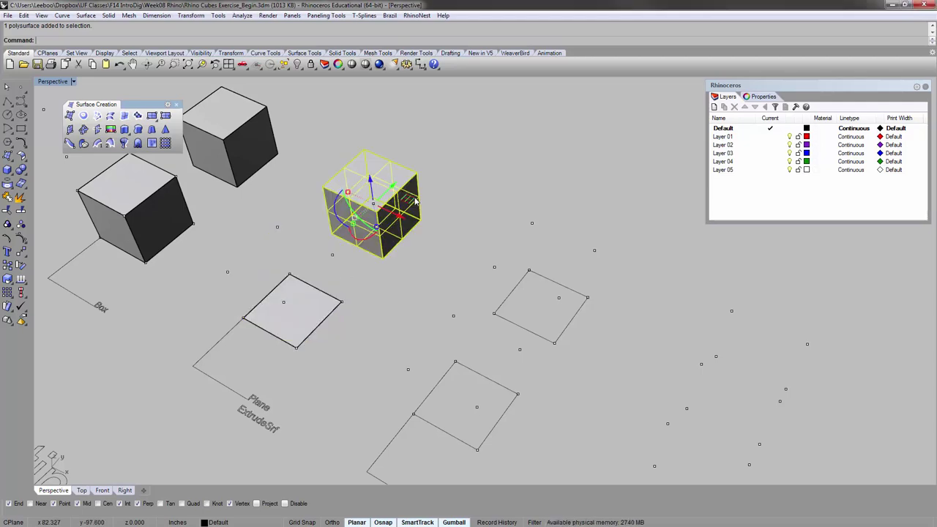
pyautogui.press('Escape')
pyautogui.click(301, 300)
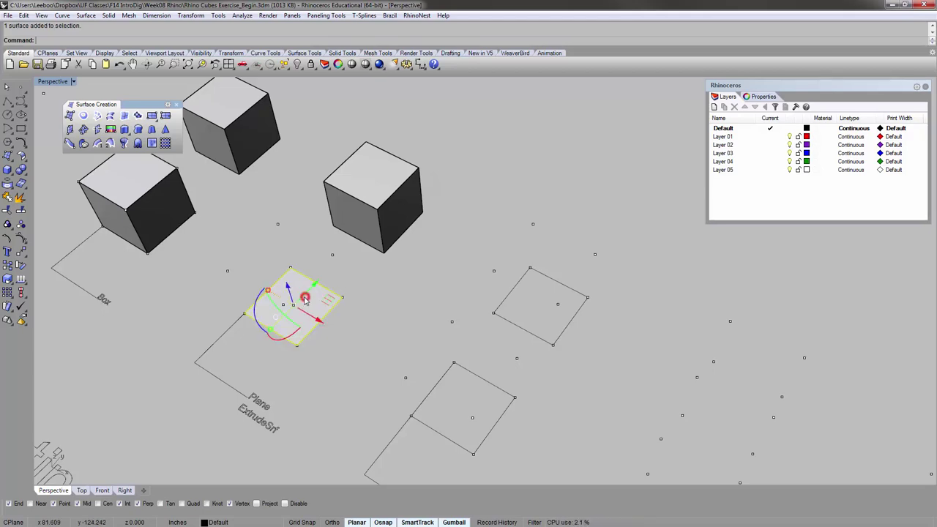
pyautogui.click(370, 191)
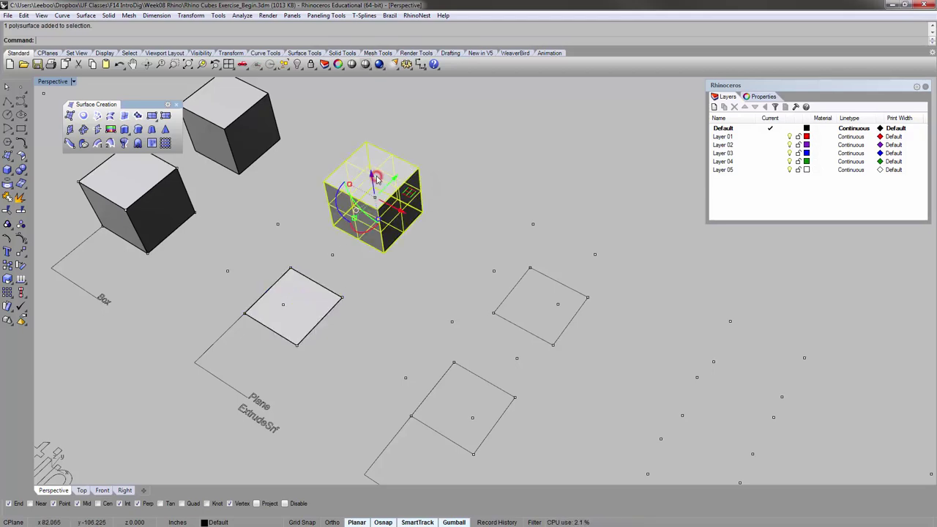
pyautogui.click(255, 250)
# - Delete both existing square curves in the PLine Extrude with Cap section, leaving only the reference points
pyautogui.scroll(-2, 253, 246)
pyautogui.moveTo(252, 245); pyautogui.dragTo(322, 212, button='right')
pyautogui.scroll(-6, 280, 207)
pyautogui.keyDown('shift'); pyautogui.moveTo(430, 227); pyautogui.dragTo(340, 221, button='right'); pyautogui.keyUp('shift')
pyautogui.moveTo(340, 221); pyautogui.dragTo(314, 240, button='right')
pyautogui.scroll(6, 315, 239)
pyautogui.moveTo(292, 288)
pyautogui.keyDown('shift'); pyautogui.mouseDown(button='right')
pyautogui.moveTo(303, 259)
pyautogui.moveTo(291, 297)
pyautogui.mouseUp(button='right'); pyautogui.keyUp('shift')
pyautogui.scroll(7, 303, 259)
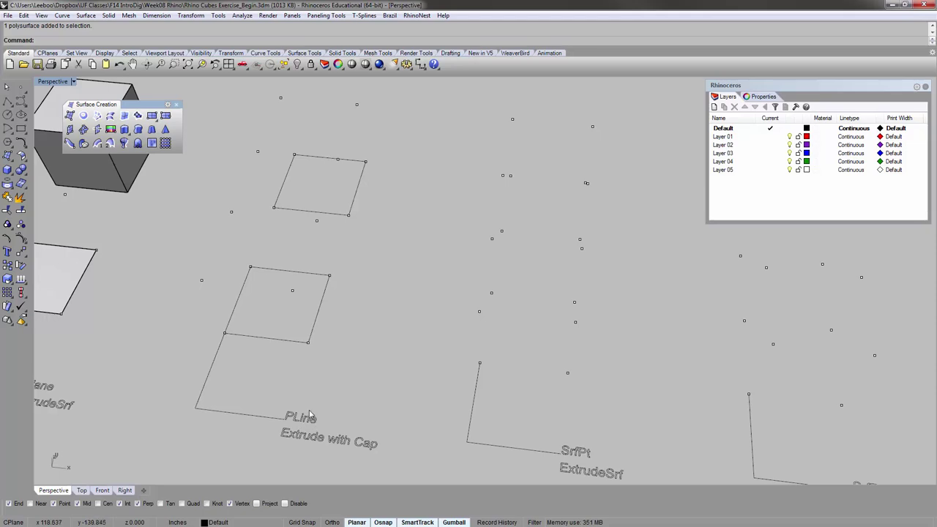
pyautogui.scroll(-3, 302, 402)
pyautogui.scroll(2, 310, 356)
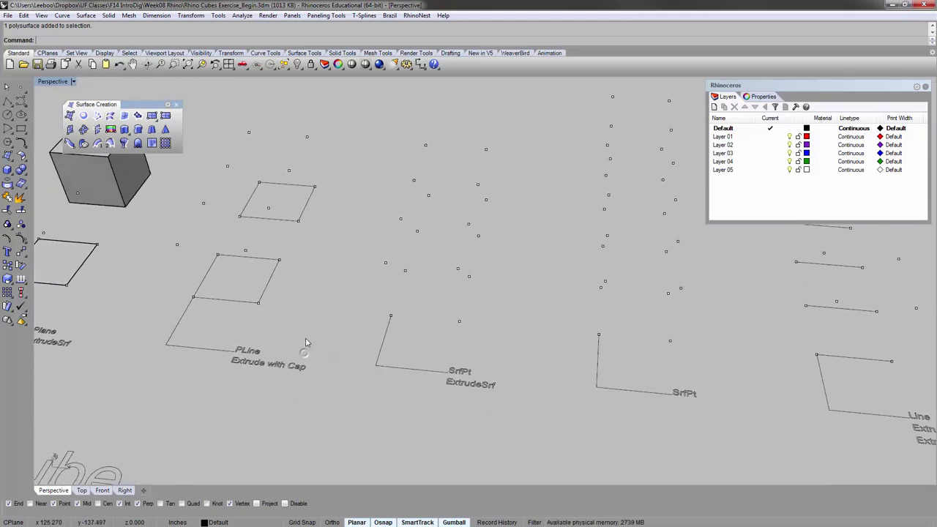
pyautogui.click(239, 306)
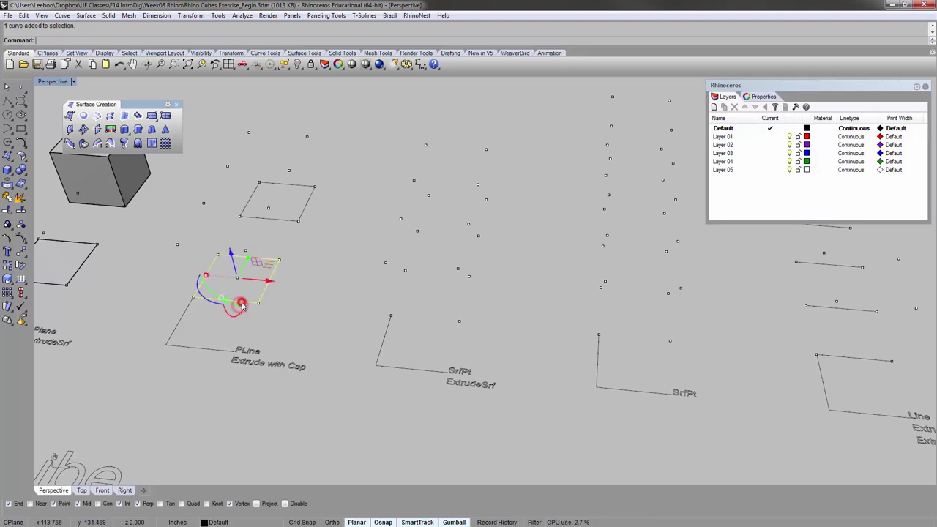
pyautogui.press('Delete')
pyautogui.click(285, 219)
pyautogui.press('Delete')
pyautogui.click(311, 247)
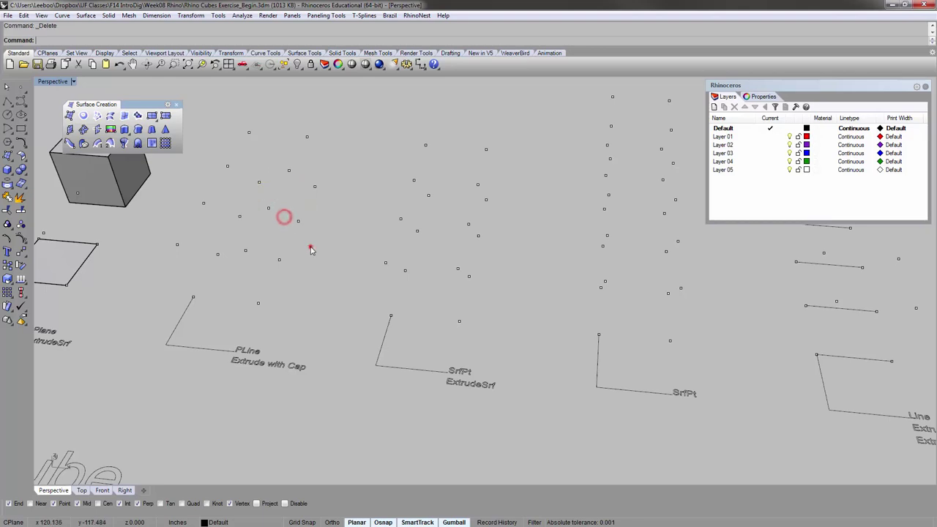
# - Draw a closed square polyline through the four base points of the PLine section, and check it by selecting it
pyautogui.moveTo(260, 273); pyautogui.dragTo(306, 279, button='right')
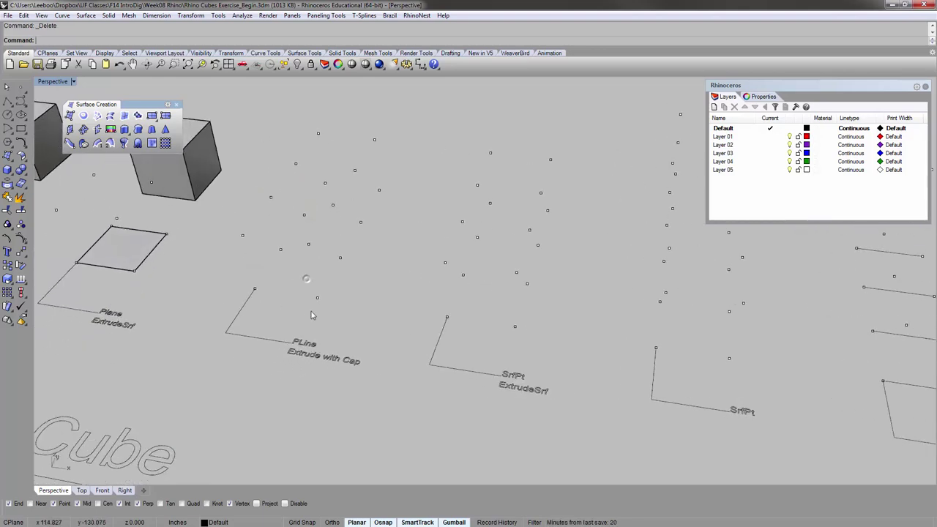
pyautogui.write('Pol')
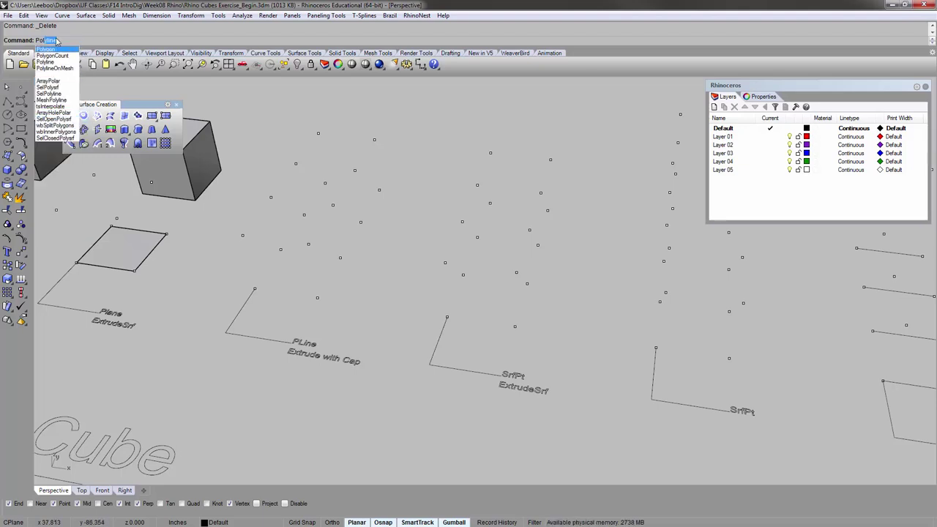
pyautogui.press('Escape')
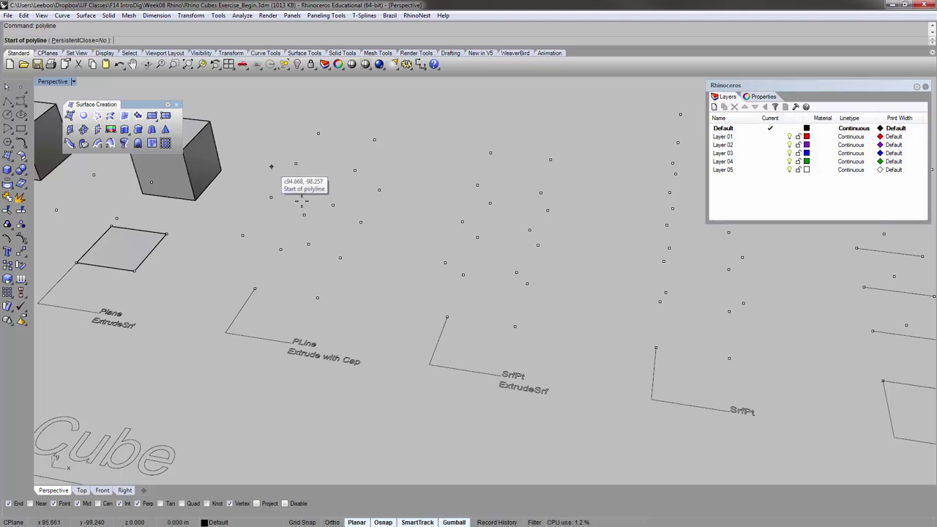
pyautogui.click(255, 289)
pyautogui.click(281, 250)
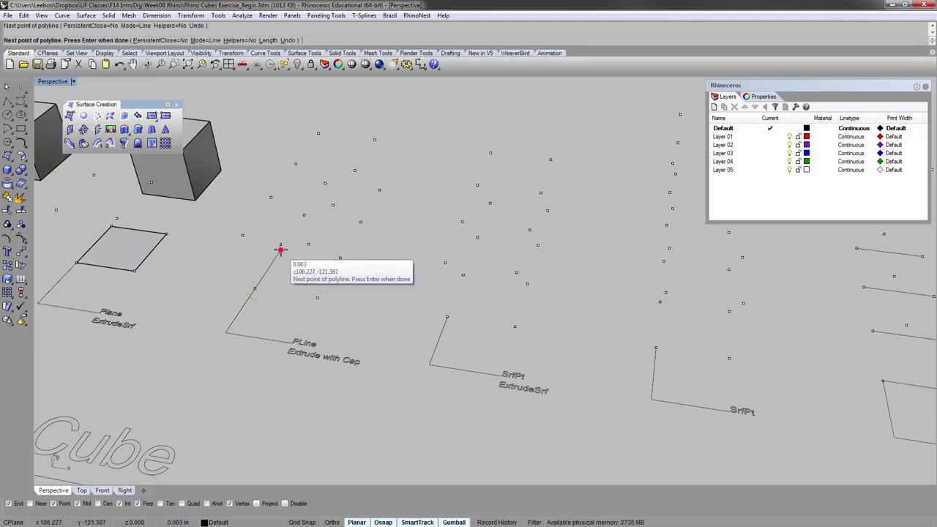
pyautogui.click(336, 258)
pyautogui.click(317, 297)
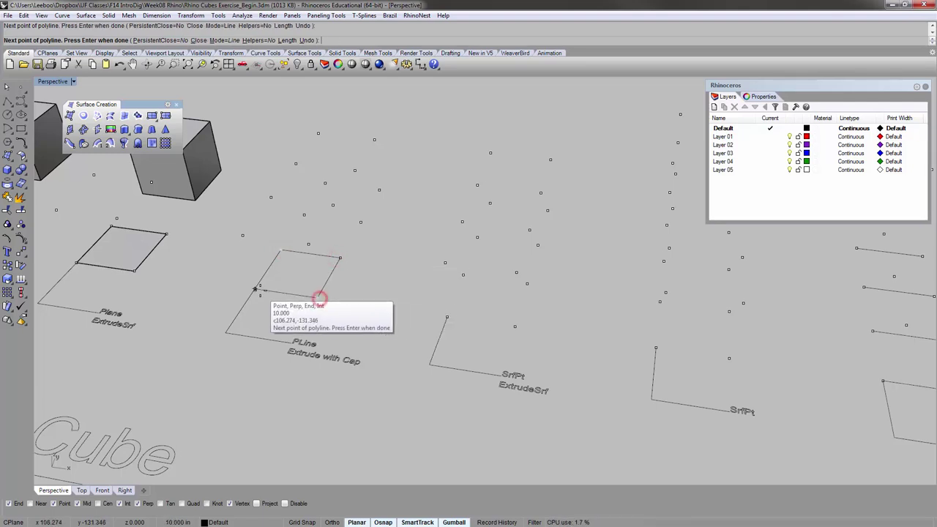
pyautogui.click(255, 289)
pyautogui.click(279, 295)
pyautogui.click(347, 280)
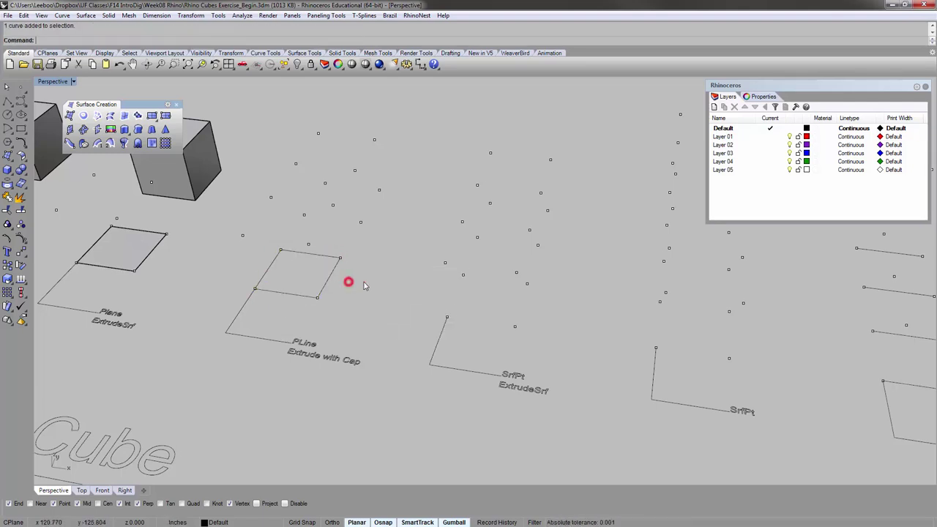
# - Extrude the square polyline up 10 inches with ExtrudeCrv and Solid=Yes, snapping to an upper reference point
pyautogui.scroll(5, 408, 288)
pyautogui.scroll(3, 407, 318)
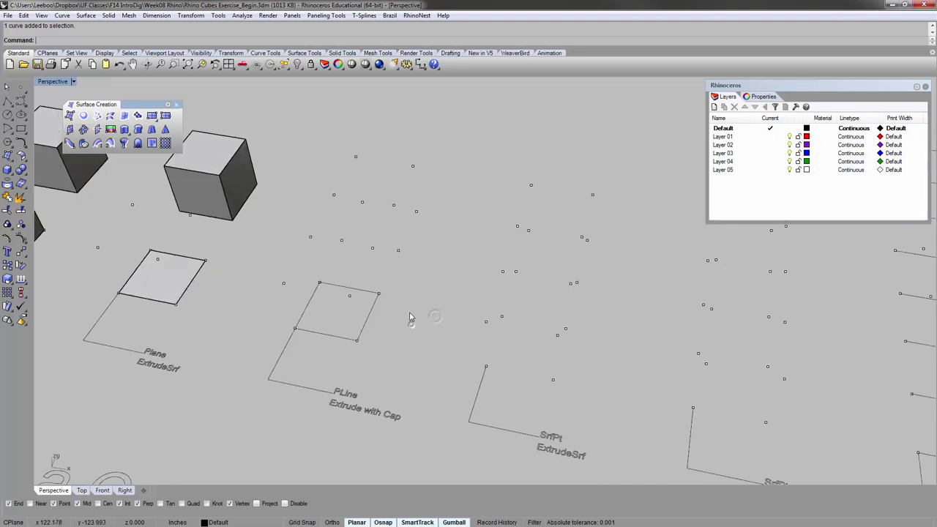
pyautogui.write('Ext')
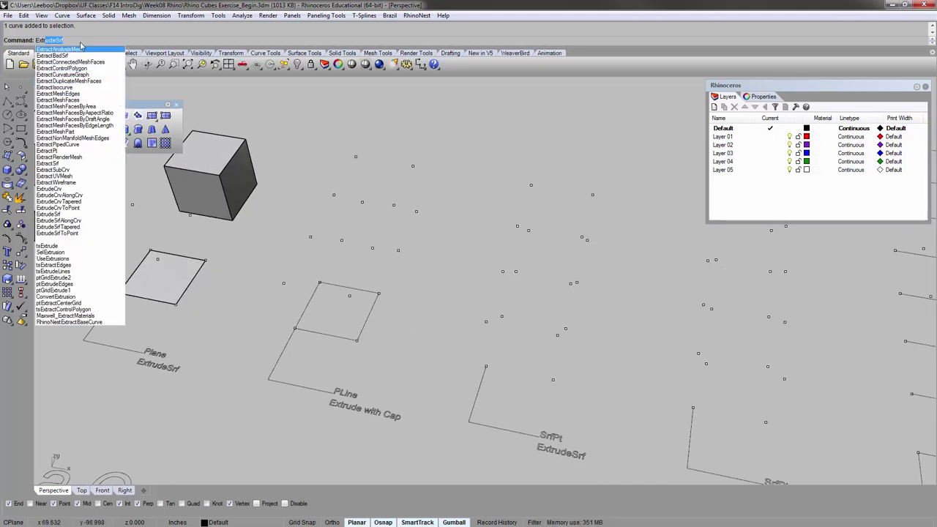
pyautogui.click(93, 193)
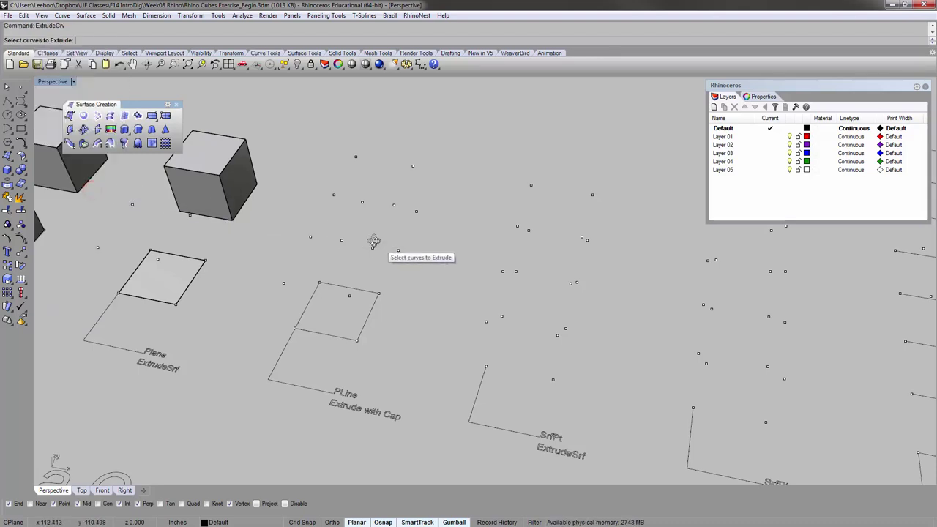
pyautogui.moveTo(376, 241); pyautogui.dragTo(364, 274, button='right')
pyautogui.click(356, 273)
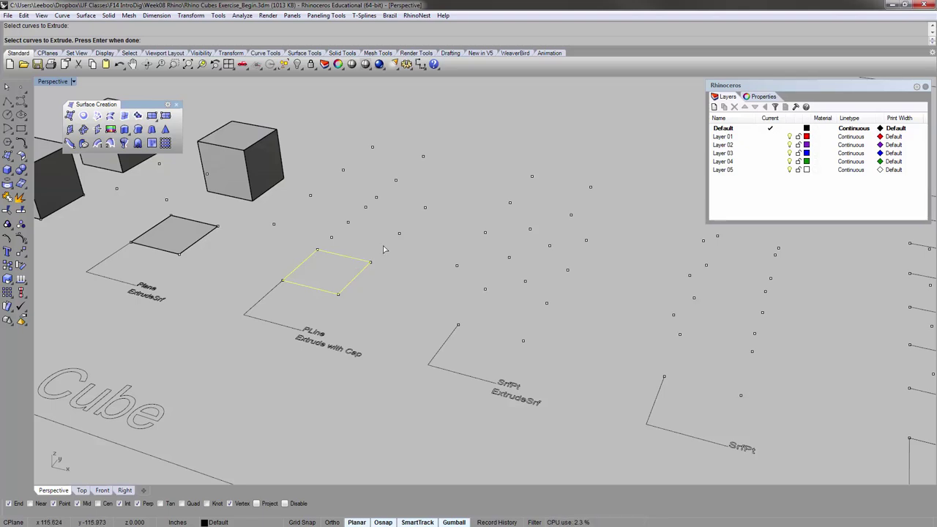
pyautogui.press('Return')
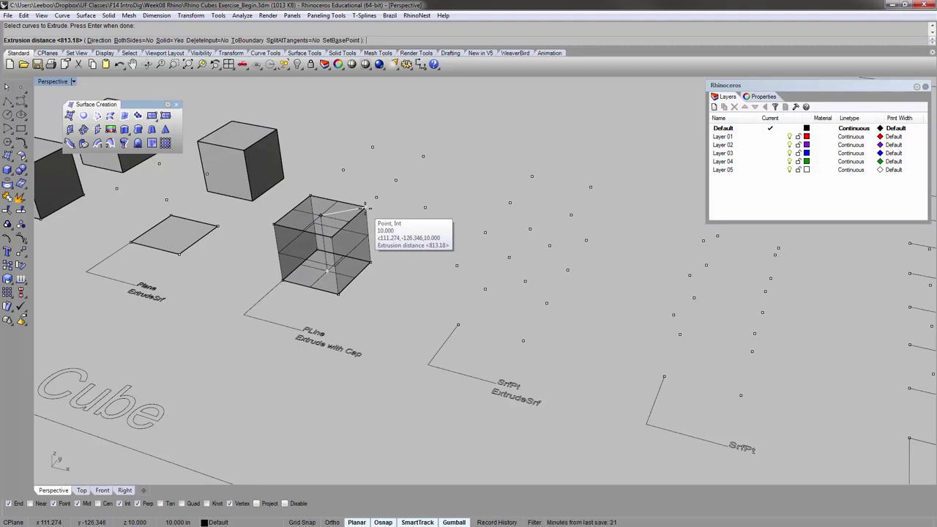
pyautogui.click(365, 210)
pyautogui.click(394, 250)
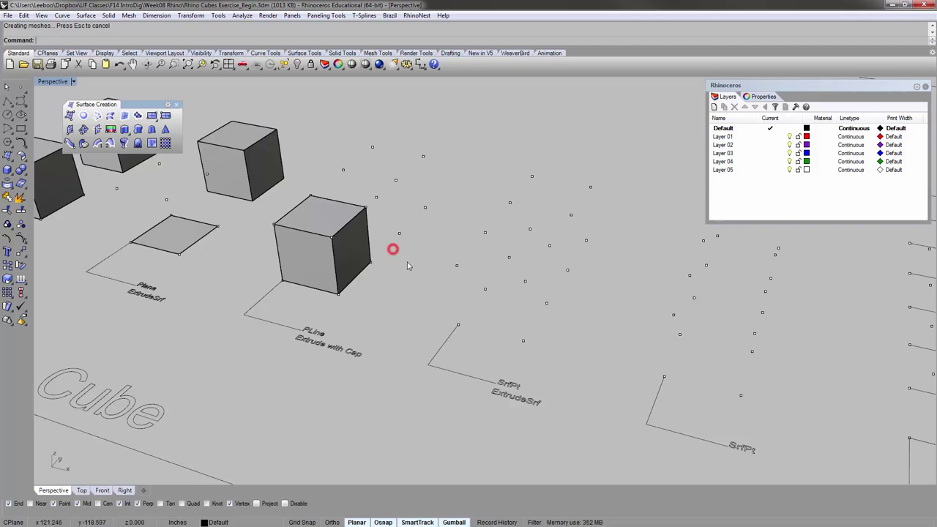
# - Move the capped cube off its base polyline, from its rear top corner to the matching reference point behind it
pyautogui.moveTo(407, 263); pyautogui.dragTo(345, 281, button='right')
pyautogui.click(358, 258)
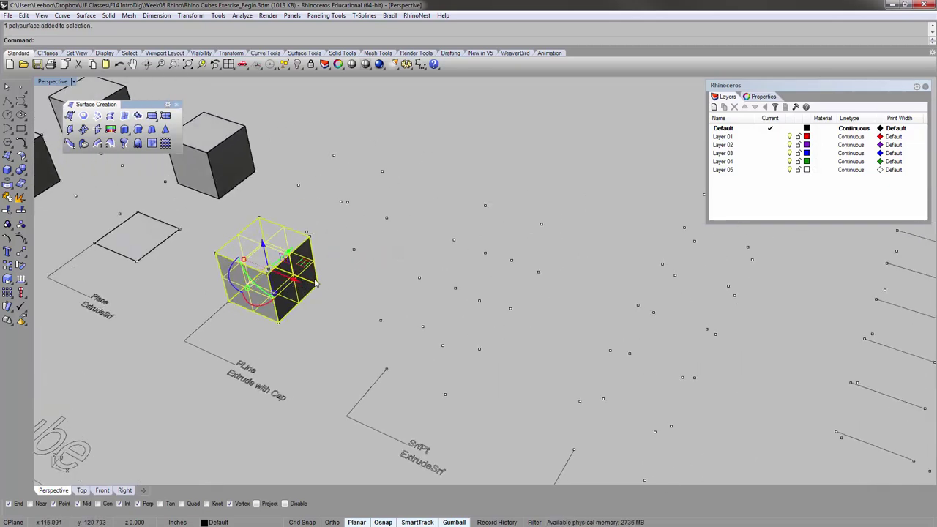
pyautogui.moveTo(316, 282); pyautogui.dragTo(341, 225, button='right')
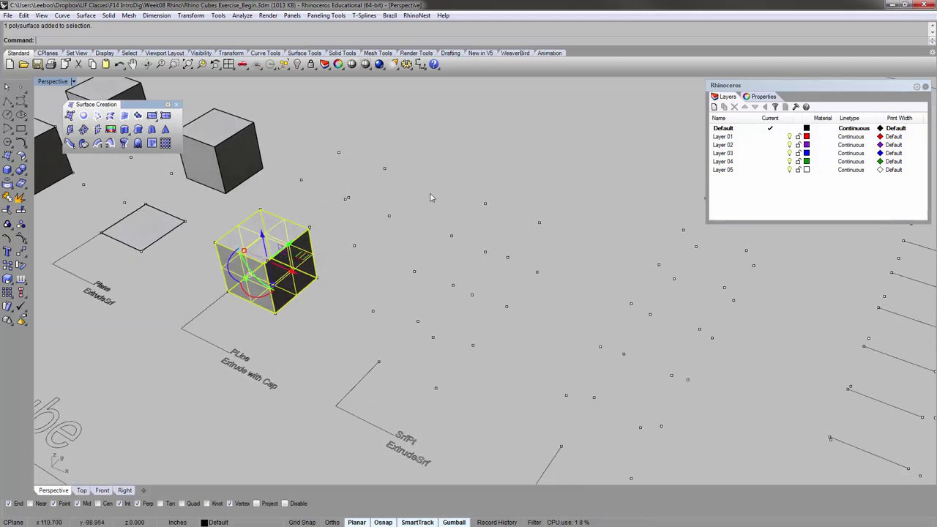
pyautogui.moveTo(399, 235)
pyautogui.mouseDown(button='right')
pyautogui.moveTo(388, 295)
pyautogui.moveTo(380, 217)
pyautogui.moveTo(390, 227)
pyautogui.mouseUp(button='right')
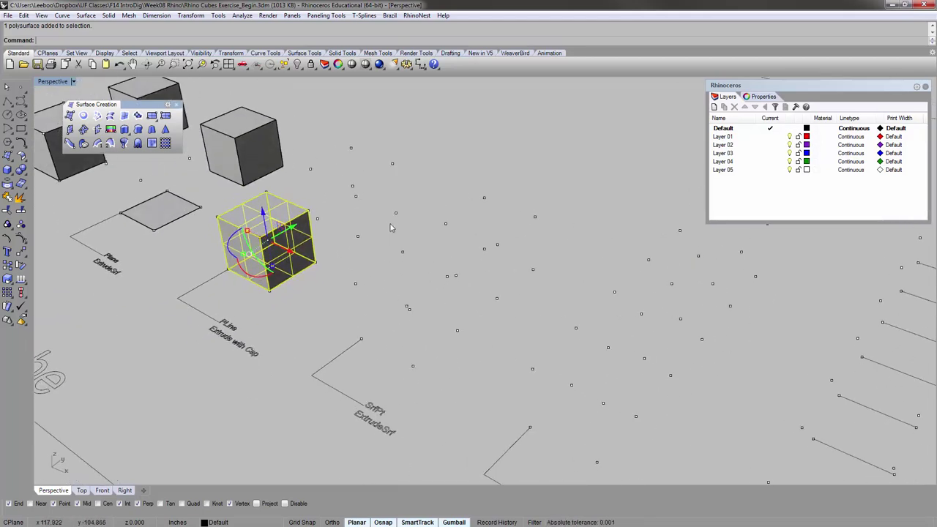
pyautogui.click(265, 192)
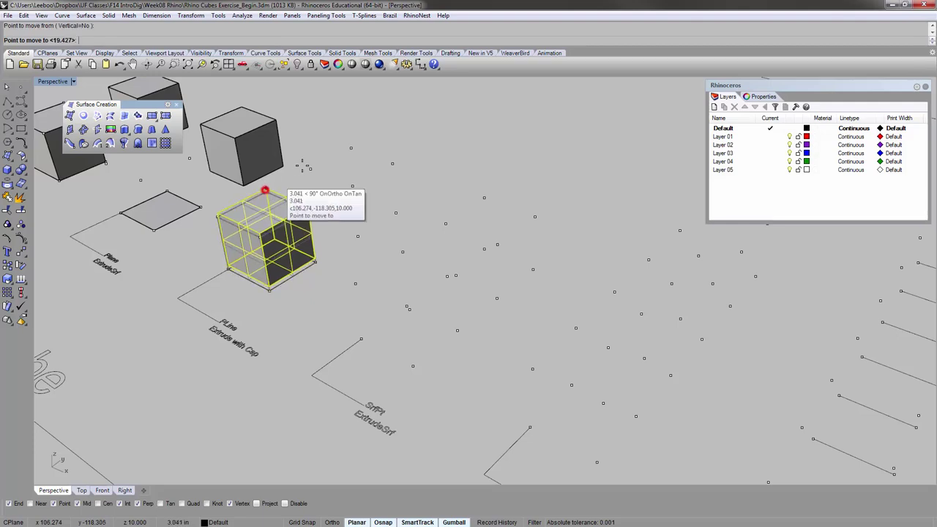
pyautogui.click(349, 147)
pyautogui.click(452, 118)
# - Examine the base polyline and the moved cube by selecting each one separately
pyautogui.moveTo(452, 119); pyautogui.dragTo(320, 240, button='right')
pyautogui.moveTo(265, 214); pyautogui.dragTo(377, 203, button='right')
pyautogui.moveTo(353, 260); pyautogui.dragTo(342, 312, button='right')
pyautogui.click(305, 308)
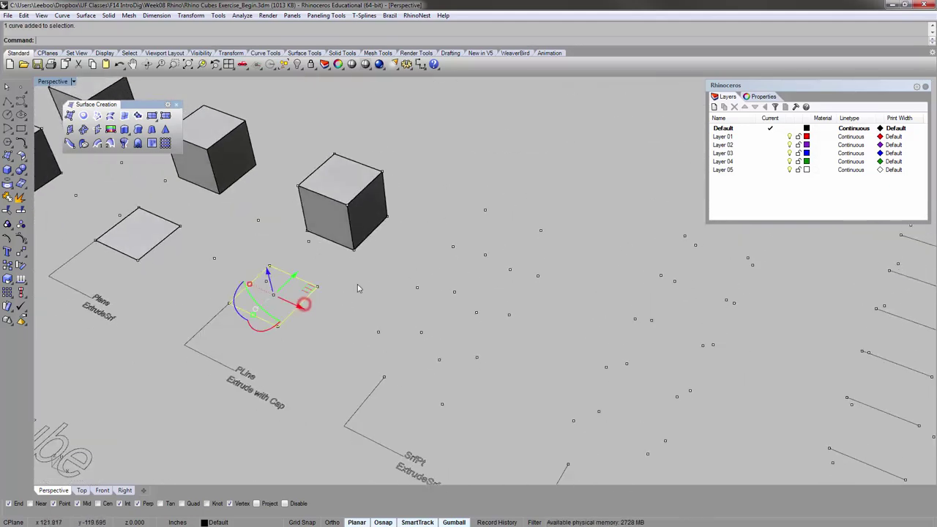
pyautogui.click(320, 331)
pyautogui.click(365, 217)
pyautogui.click(368, 282)
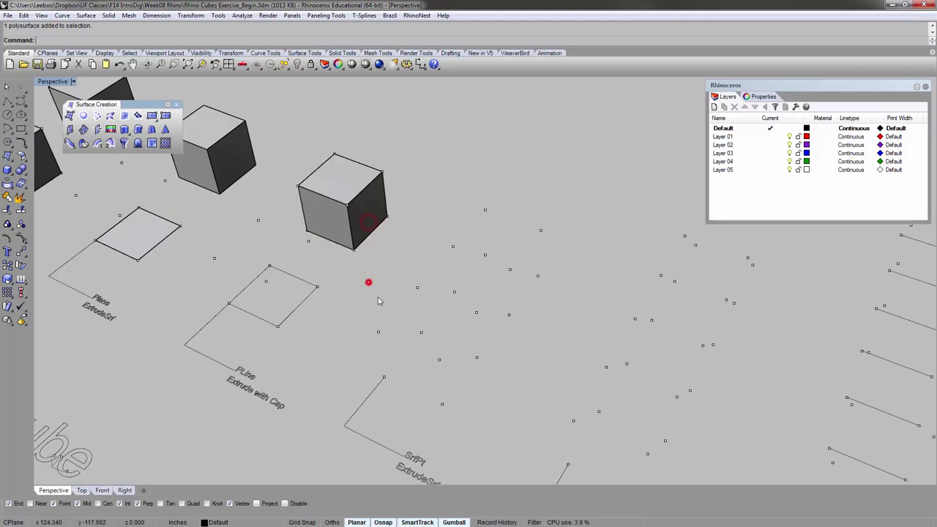
# - Create a square surface with SrfPt through the four base points of the SrfPt ExtrudeSrf section, and select it
pyautogui.keyDown('shift'); pyautogui.moveTo(429, 301); pyautogui.dragTo(360, 236, button='right'); pyautogui.keyUp('shift')
pyautogui.moveTo(379, 269); pyautogui.dragTo(400, 375, button='right')
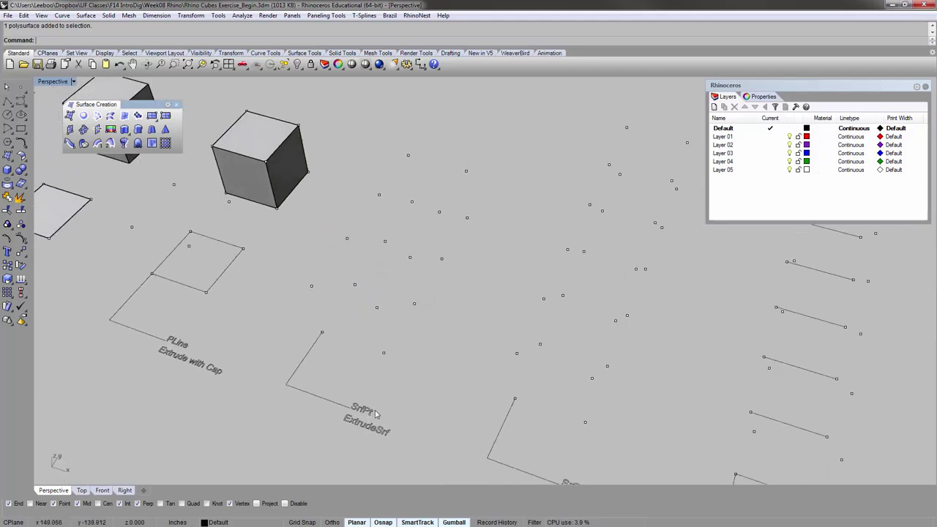
pyautogui.moveTo(373, 410); pyautogui.dragTo(466, 369, button='right')
pyautogui.keyDown('shift'); pyautogui.moveTo(466, 369); pyautogui.dragTo(394, 296, button='right'); pyautogui.keyUp('shift')
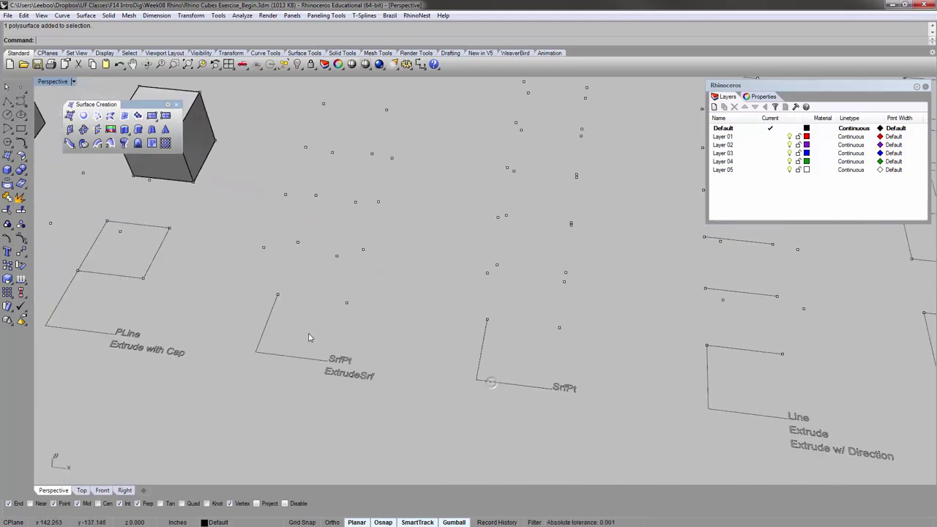
pyautogui.scroll(3, 318, 335)
pyautogui.scroll(-4, 322, 330)
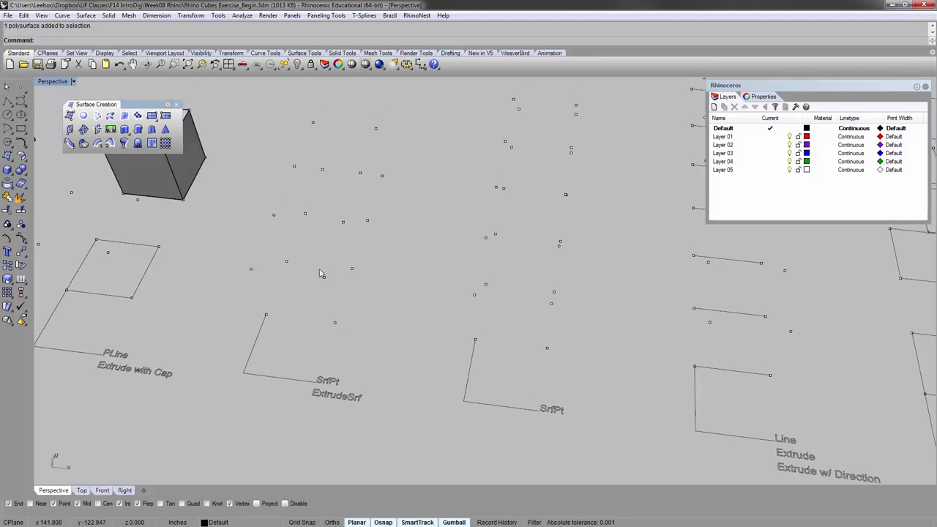
pyautogui.click(8, 156)
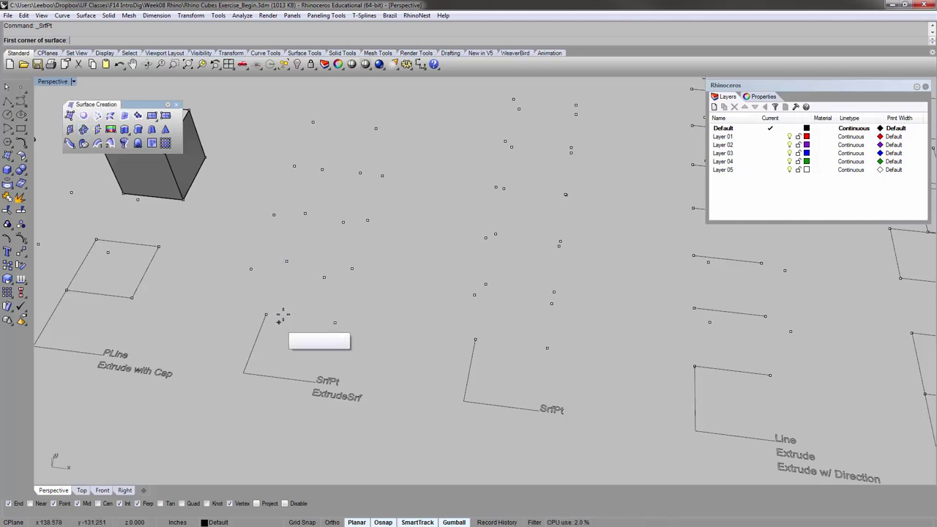
pyautogui.moveTo(319, 309); pyautogui.dragTo(300, 298, button='right')
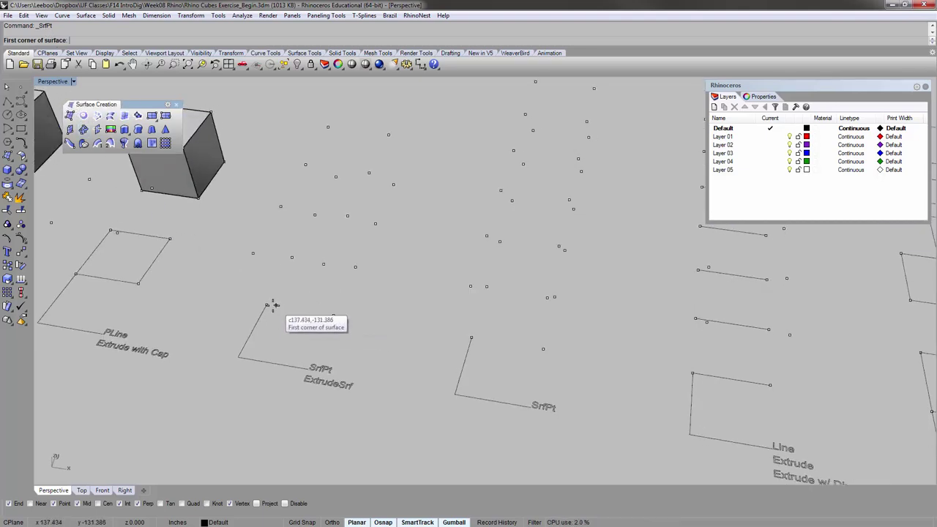
pyautogui.click(269, 303)
pyautogui.click(292, 257)
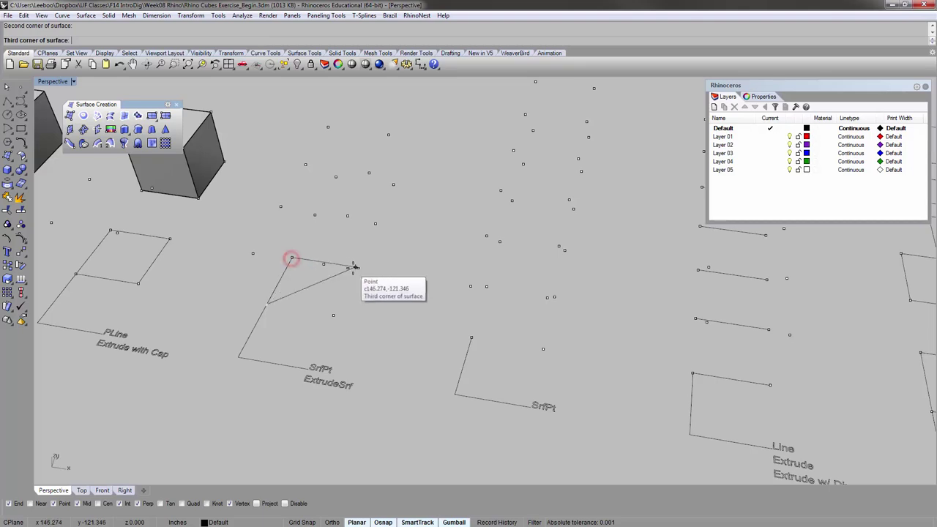
pyautogui.click(353, 268)
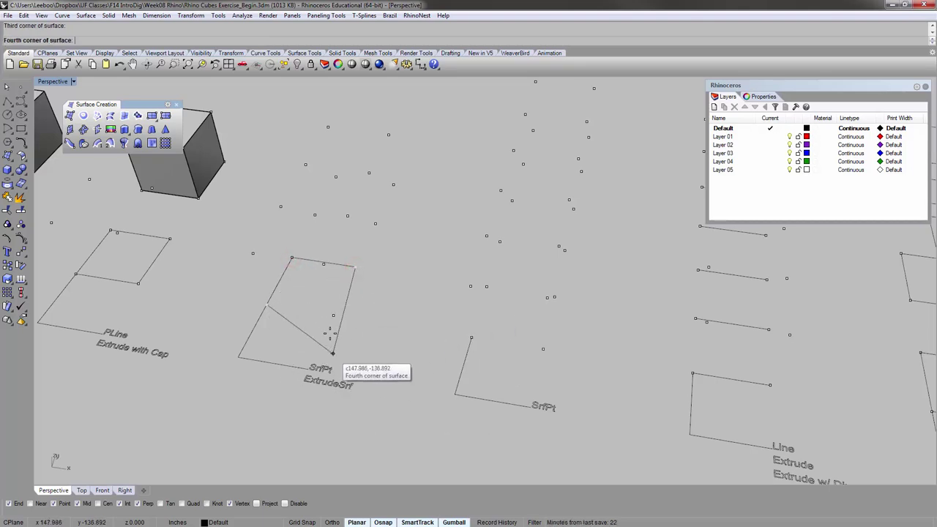
pyautogui.click(329, 318)
pyautogui.click(336, 278)
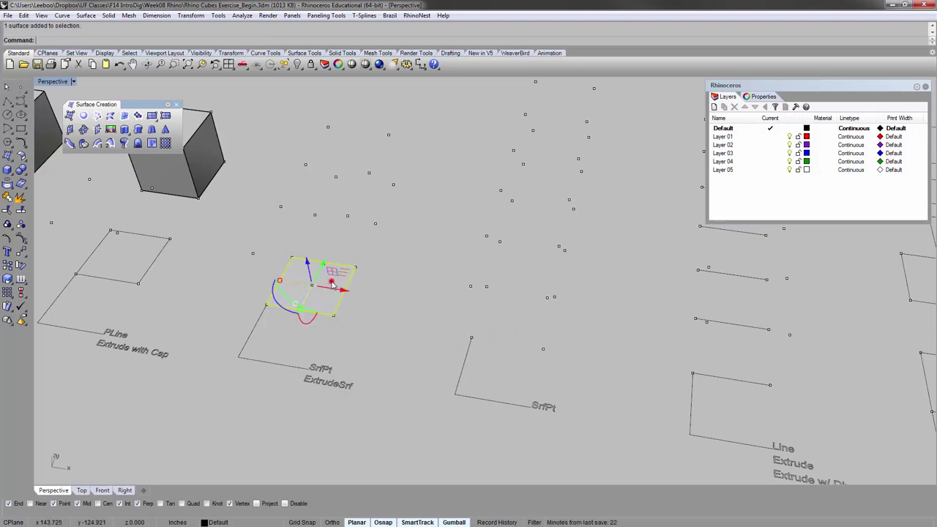
# - Copy the square surface of the SrfPt ExtrudeSrf section from its front corner to the matching reference point behind it
pyautogui.moveTo(332, 282); pyautogui.dragTo(299, 288, button='right')
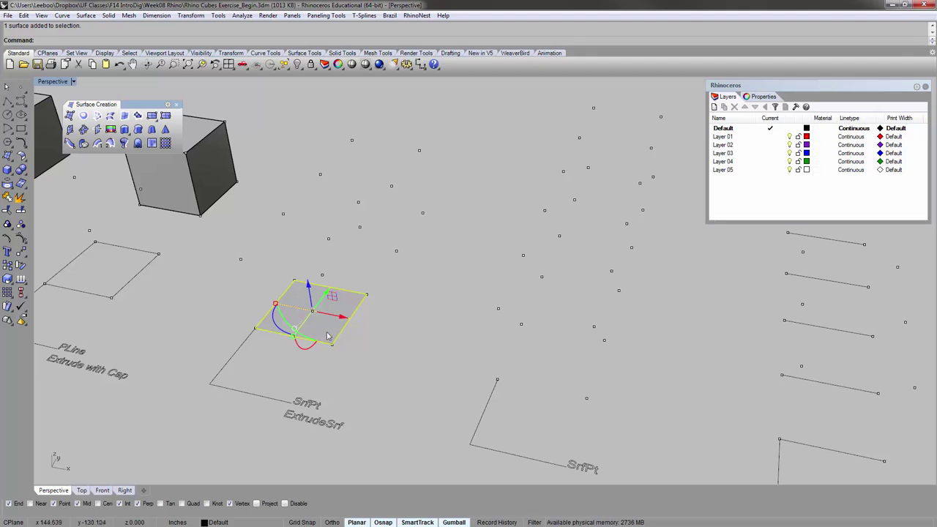
pyautogui.click(383, 335)
pyautogui.click(349, 317)
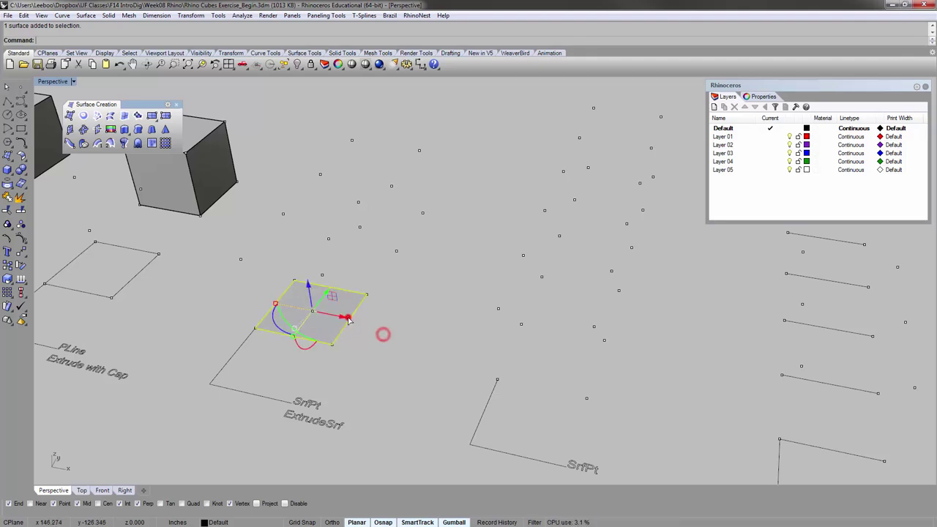
pyautogui.moveTo(382, 334); pyautogui.dragTo(366, 341, button='right')
pyautogui.write('copy')
pyautogui.press('Return')
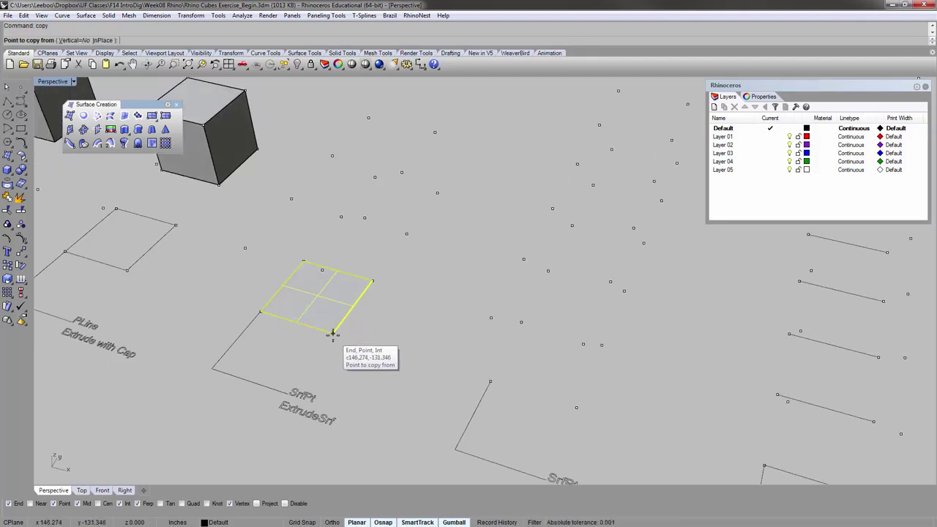
pyautogui.click(334, 335)
pyautogui.click(407, 234)
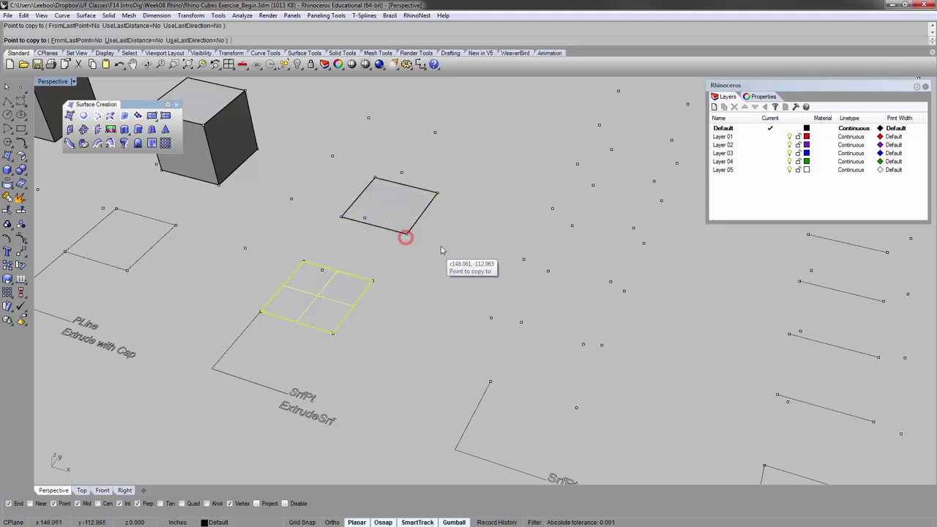
pyautogui.rightClick(442, 246)
# - Extrude the copied square surface up 10 inches with ExtrudeSrf, snapping to the upper reference point
pyautogui.moveTo(477, 221); pyautogui.dragTo(388, 283, button='right')
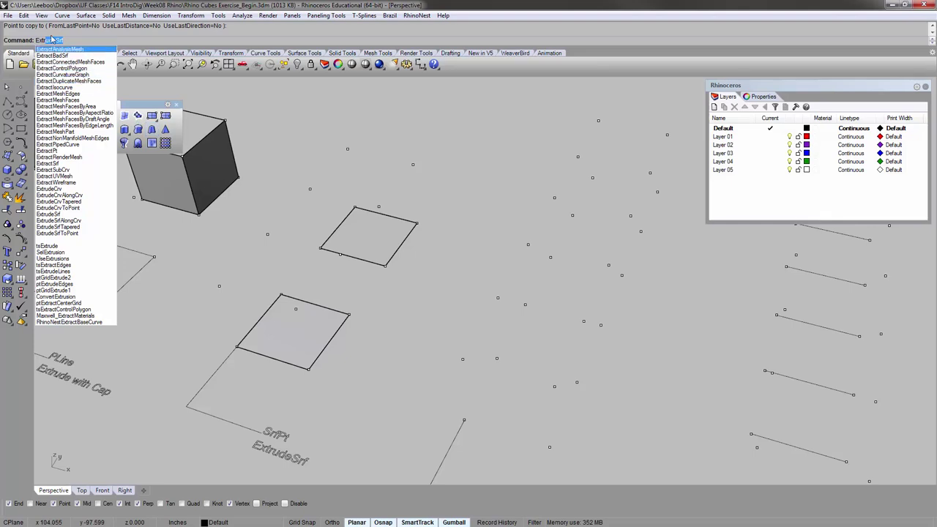
pyautogui.press('Return')
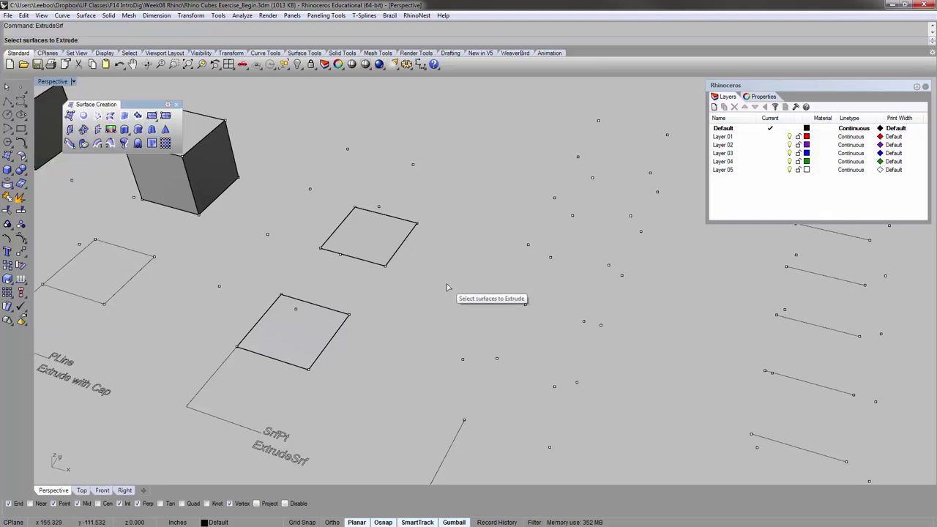
pyautogui.click(377, 237)
pyautogui.press('Return')
pyautogui.click(415, 168)
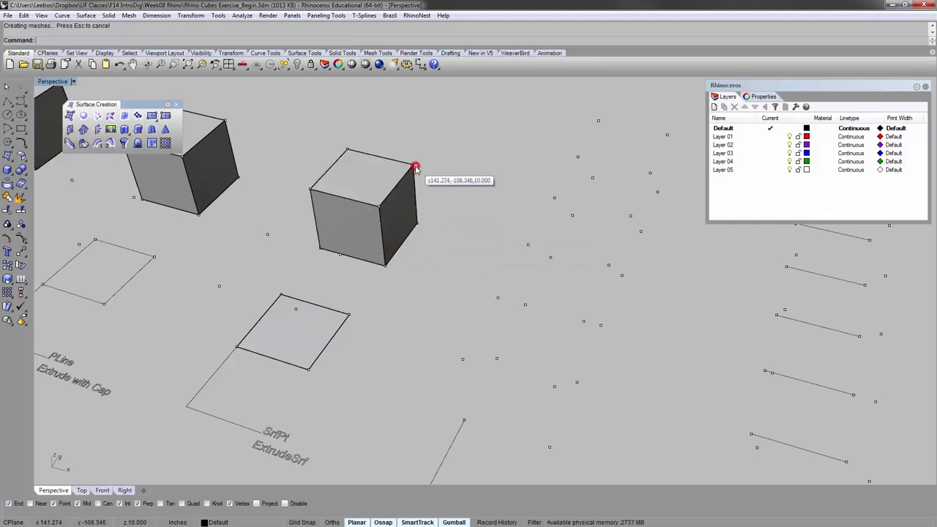
pyautogui.moveTo(449, 226); pyautogui.dragTo(432, 241, button='right')
pyautogui.scroll(-2, 295, 293)
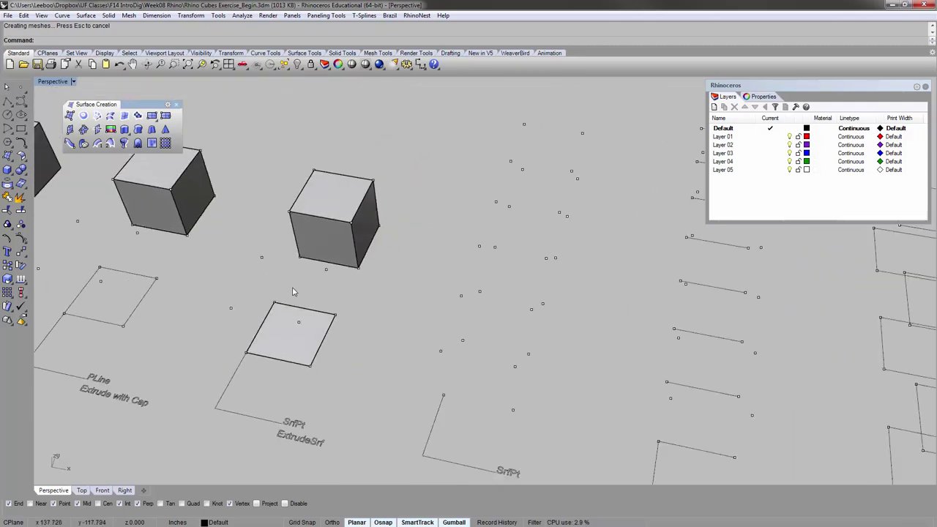
# - Examine the layout of reference points in the SrfPt section beside the finished cube
pyautogui.keyDown('shift'); pyautogui.moveTo(374, 311); pyautogui.dragTo(311, 272, button='right'); pyautogui.keyUp('shift')
pyautogui.scroll(2, 392, 380)
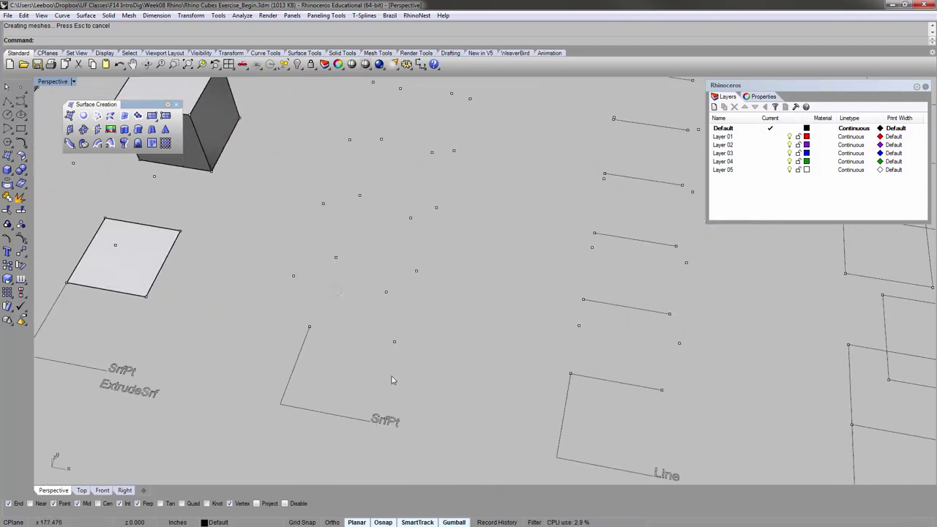
pyautogui.scroll(-2, 392, 380)
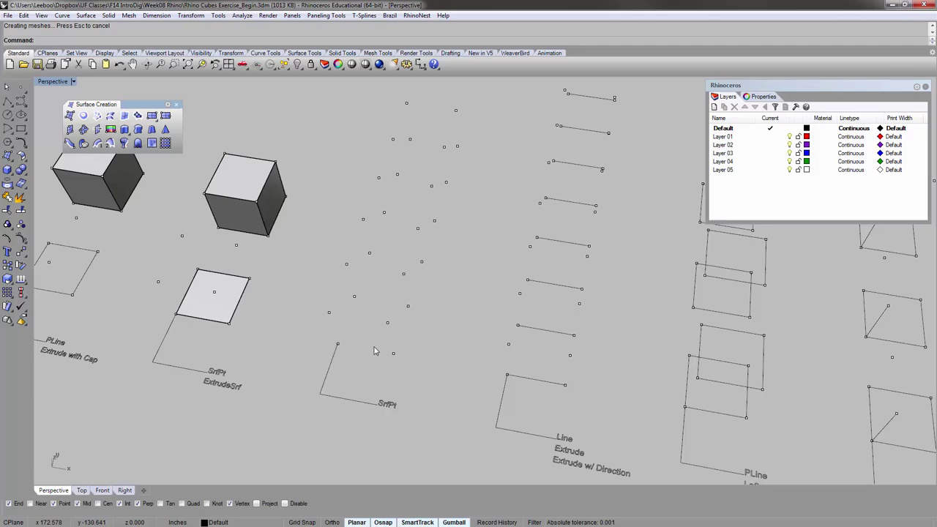
pyautogui.scroll(3, 401, 414)
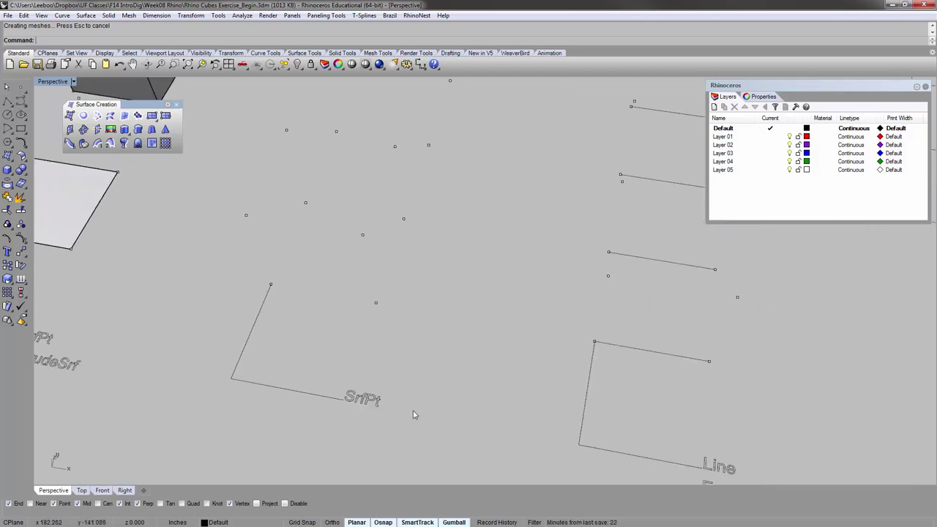
pyautogui.scroll(-3, 359, 395)
pyautogui.scroll(-2, 324, 317)
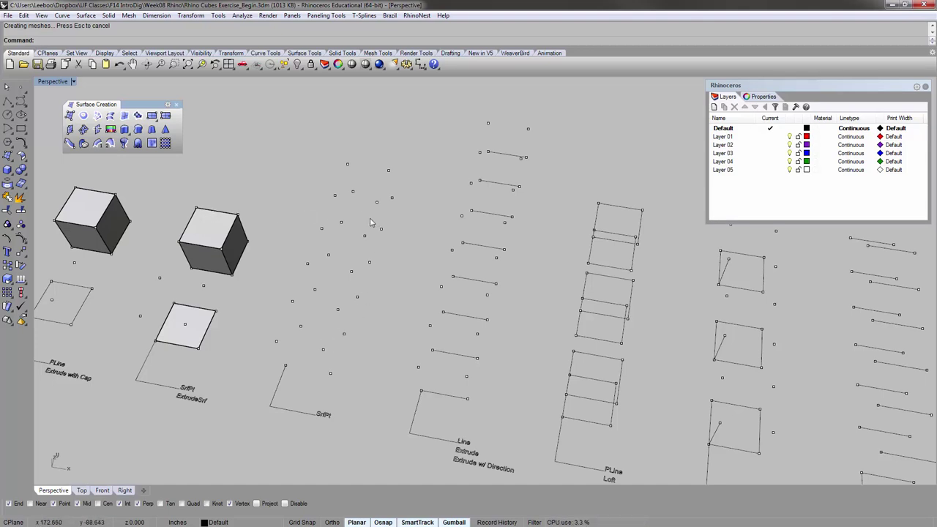
pyautogui.moveTo(357, 227); pyautogui.dragTo(345, 213, button='right')
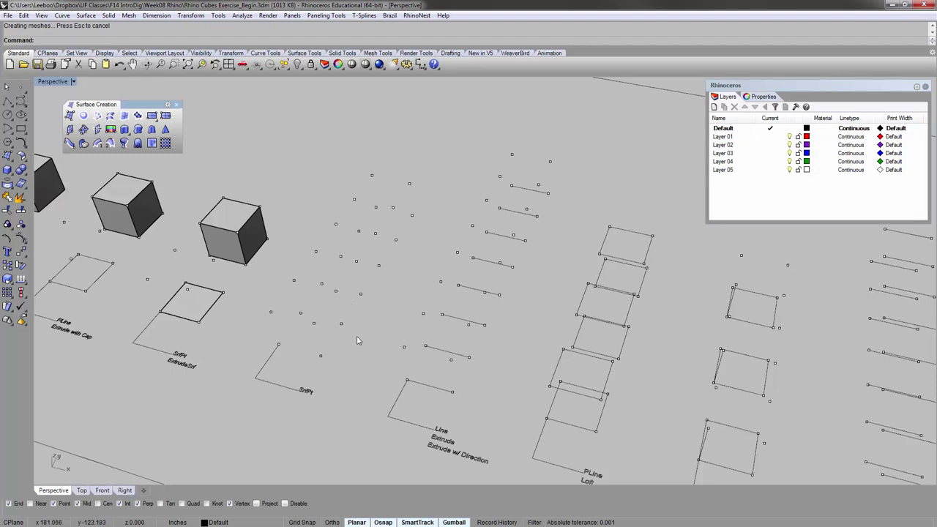
pyautogui.moveTo(330, 301); pyautogui.dragTo(325, 334, button='right')
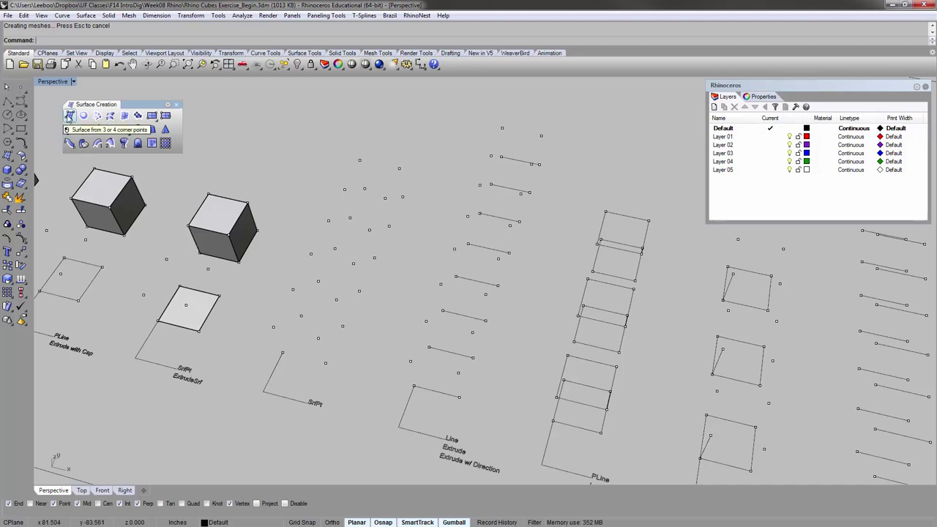
# - Create a square surface with SrfPt through the four base points of the SrfPt section, and select it
pyautogui.click(68, 118)
pyautogui.scroll(3, 282, 352)
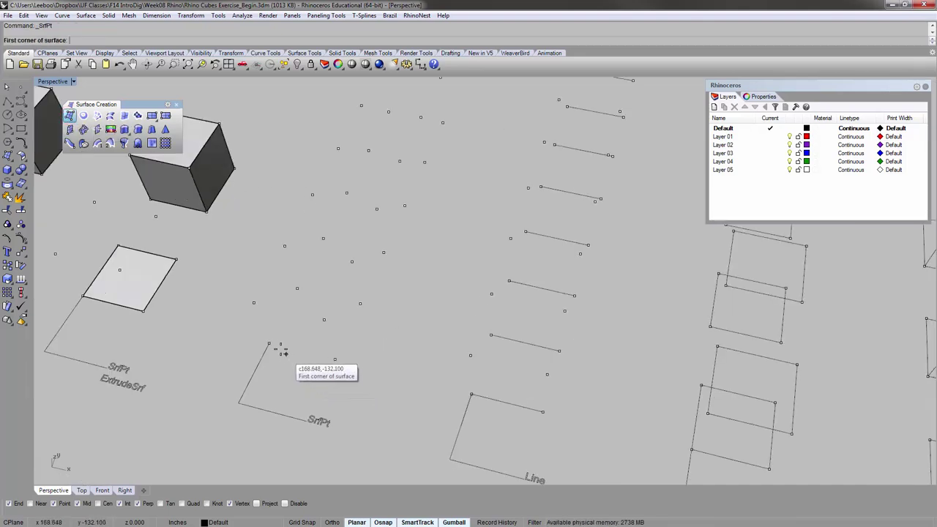
pyautogui.click(270, 343)
pyautogui.click(297, 290)
pyautogui.click(361, 300)
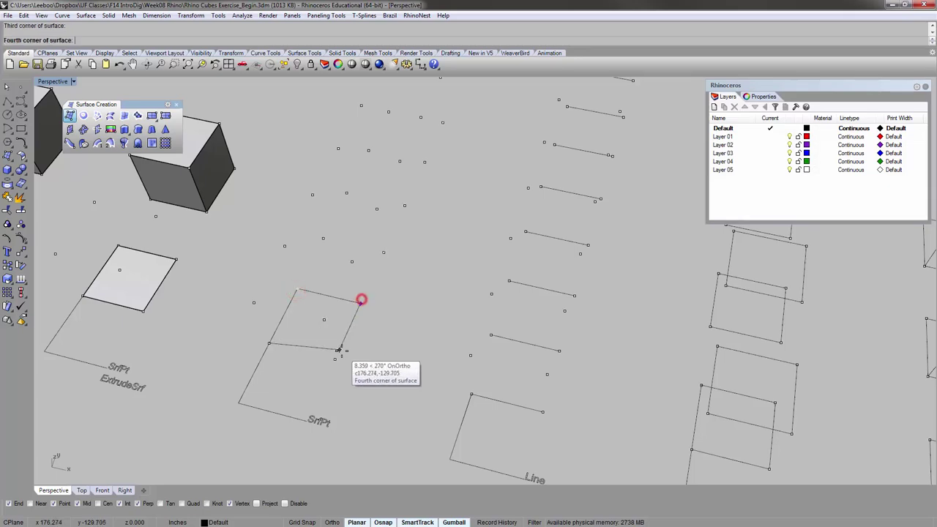
pyautogui.click(339, 350)
pyautogui.moveTo(378, 331); pyautogui.dragTo(346, 360, button='right')
pyautogui.click(335, 373)
# - Try to copy the square base surface to the reference point behind it, and undo that copy
pyautogui.write('copy')
pyautogui.press('Return')
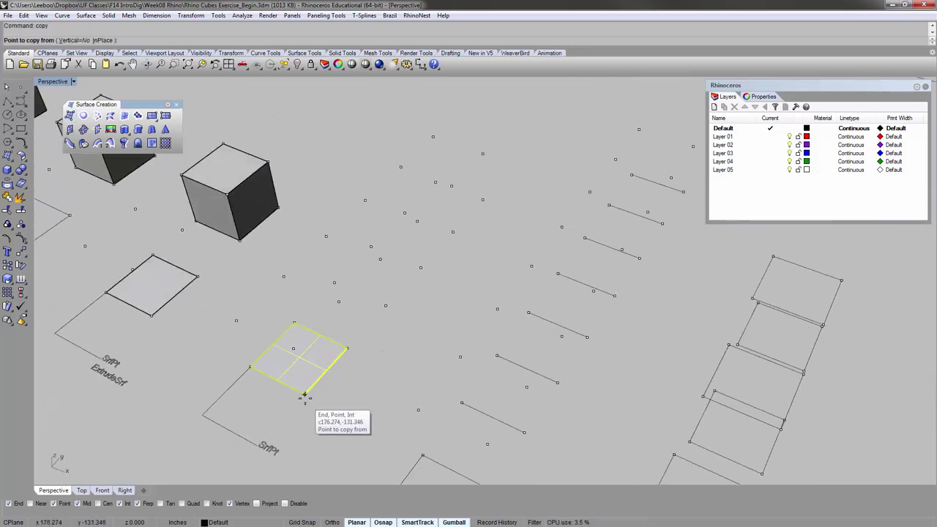
pyautogui.click(305, 395)
pyautogui.moveTo(385, 308)
pyautogui.mouseDown(button='right')
pyautogui.moveTo(374, 279)
pyautogui.moveTo(389, 311)
pyautogui.mouseUp(button='right')
pyautogui.click(388, 310)
pyautogui.click(389, 311)
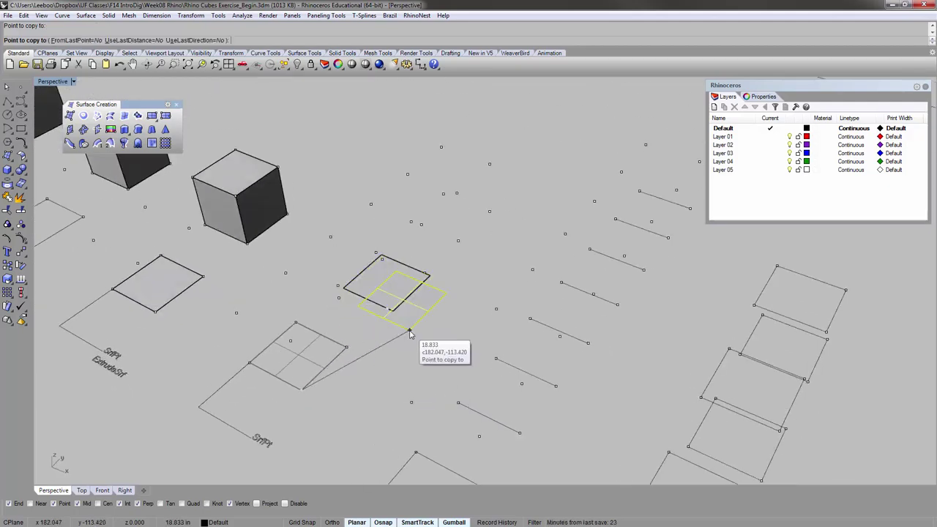
pyautogui.press('Return')
pyautogui.hotkey('ctrl', 'z')
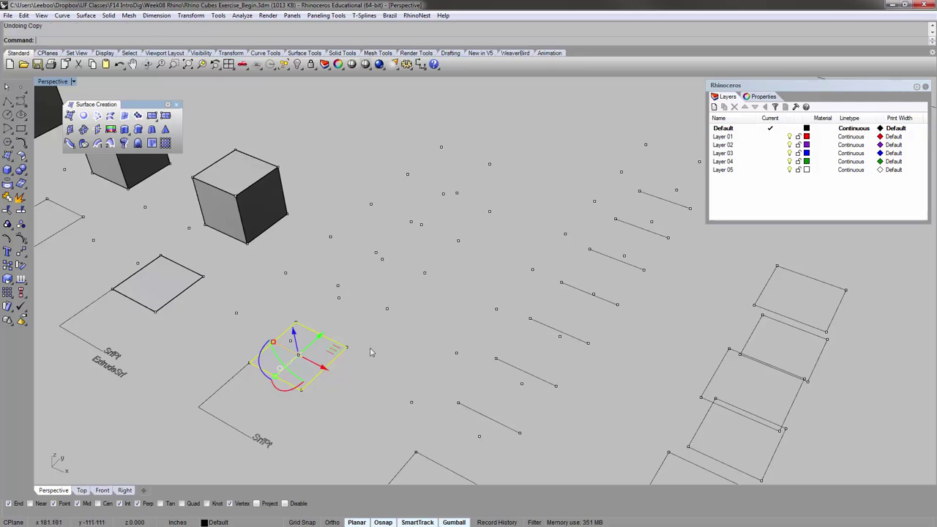
# - Copy the selected square surface from its front corner to the matching reference point 20 inches behind it
pyautogui.press('Return')
pyautogui.click(296, 394)
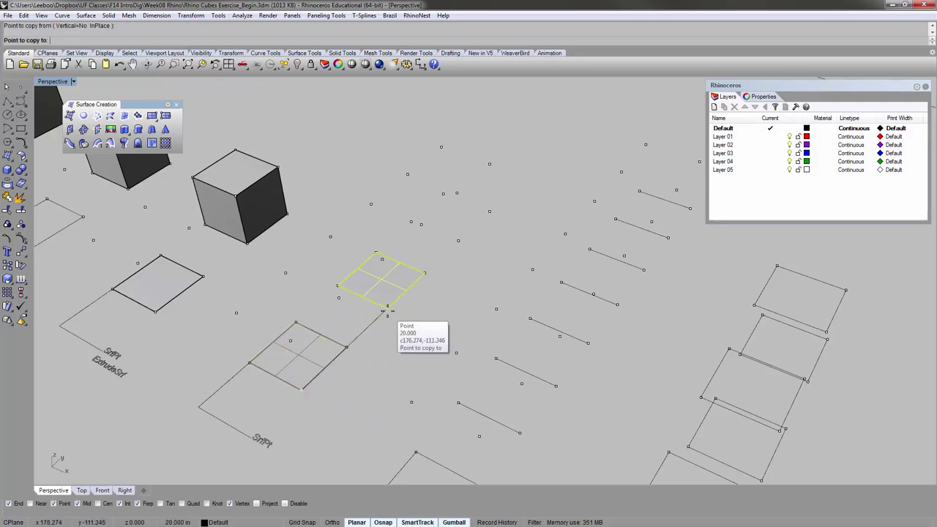
pyautogui.click(387, 309)
# - Create the left vertical side on the copied base with SrfPt, using two base corners and the reference points above them
pyautogui.moveTo(415, 333); pyautogui.dragTo(298, 312, button='right')
pyautogui.click(68, 115)
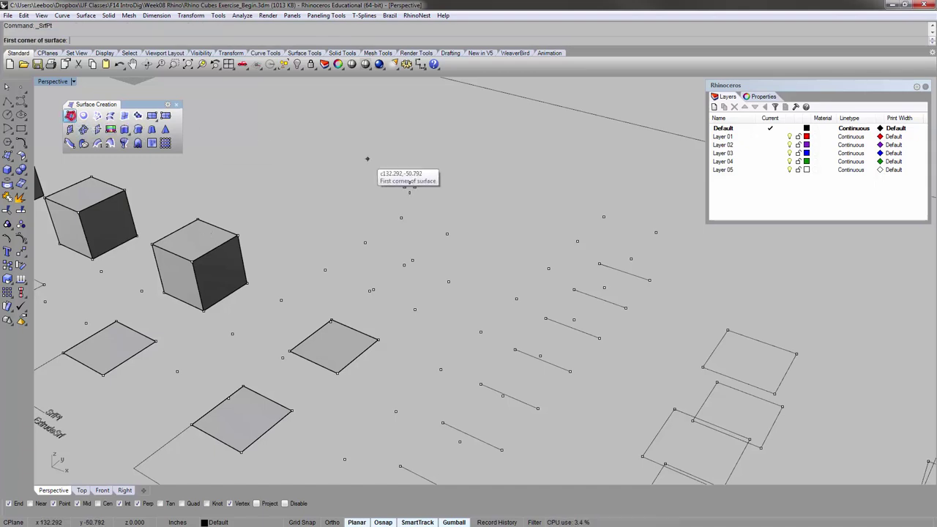
pyautogui.click(291, 353)
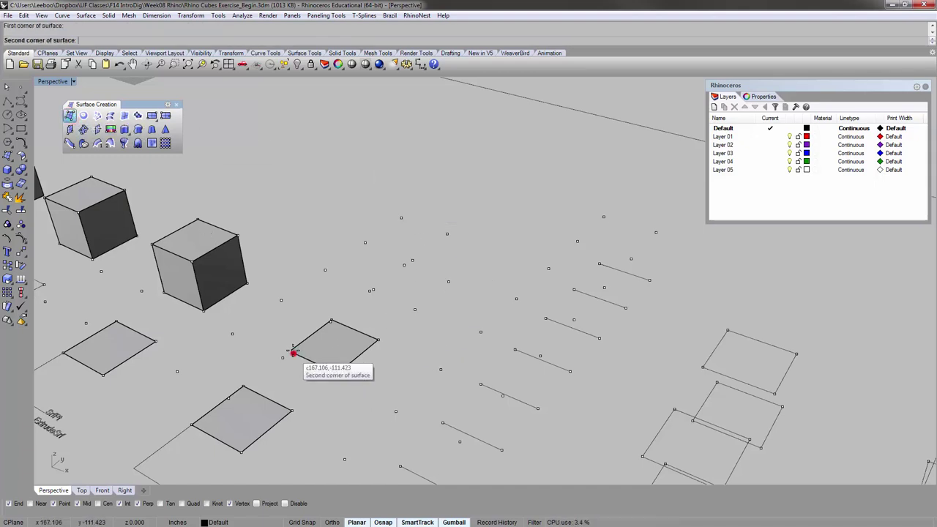
pyautogui.click(283, 304)
pyautogui.click(326, 271)
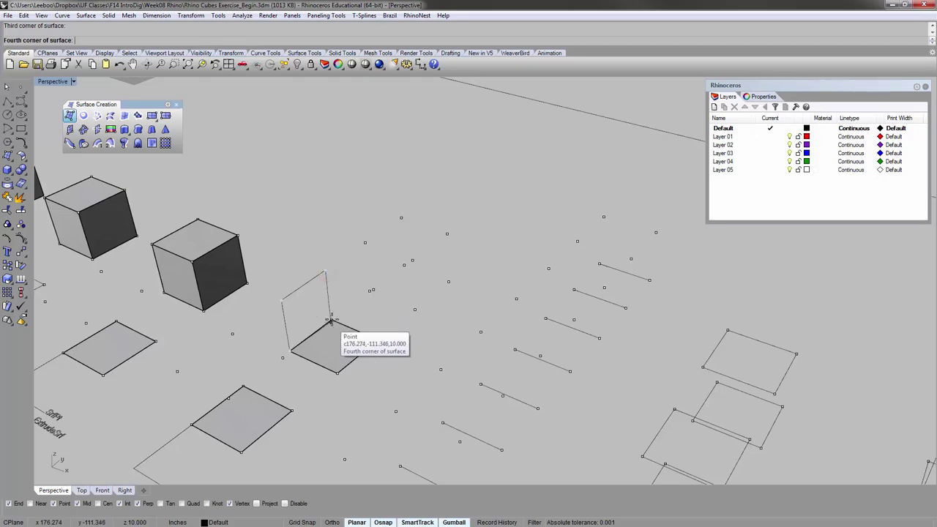
pyautogui.scroll(4, 331, 328)
pyautogui.moveTo(351, 334); pyautogui.dragTo(361, 326, button='right')
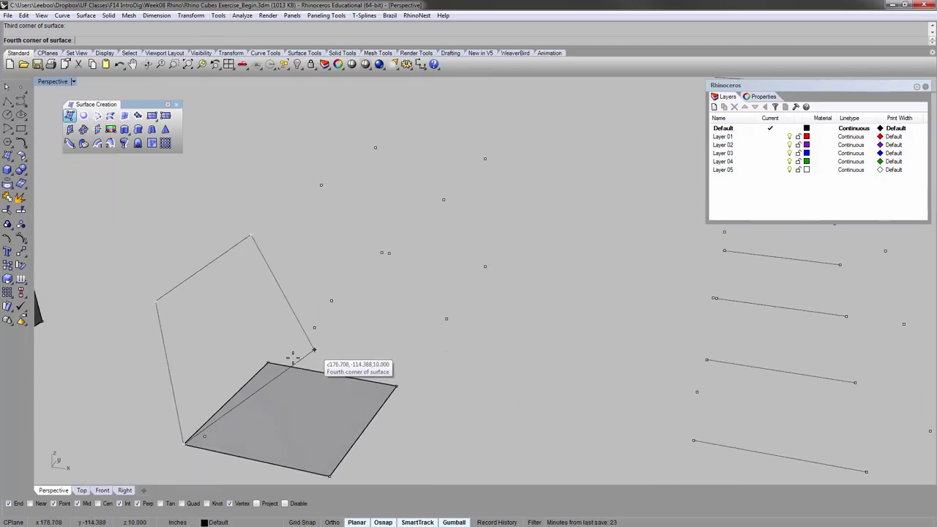
pyautogui.click(269, 362)
pyautogui.moveTo(270, 361); pyautogui.dragTo(364, 341, button='right')
# - Create the opposite, right vertical side of the copied base with SrfPt through its base corners and upper reference points
pyautogui.rightClick(364, 341)
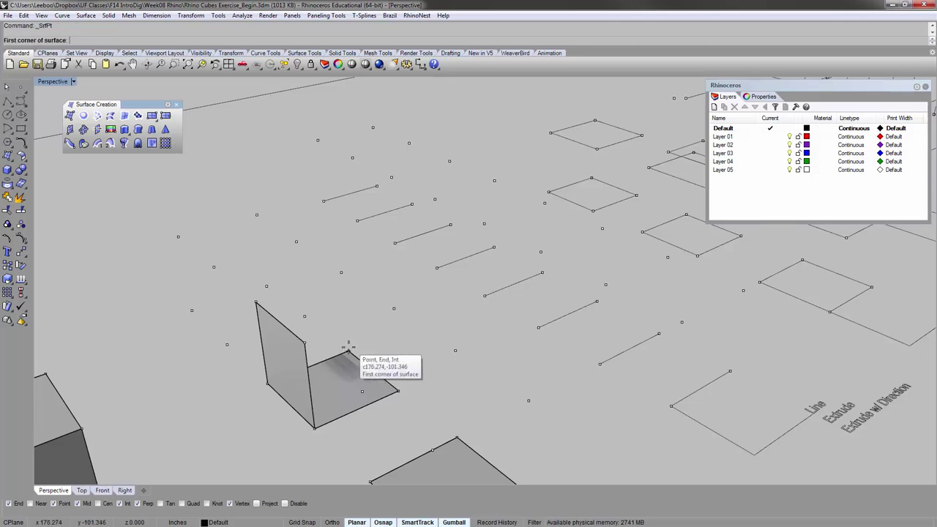
pyautogui.click(348, 349)
pyautogui.click(345, 273)
pyautogui.moveTo(425, 349)
pyautogui.mouseDown(button='right')
pyautogui.moveTo(440, 322)
pyautogui.moveTo(412, 351)
pyautogui.moveTo(408, 344)
pyautogui.mouseUp(button='right')
pyautogui.click(383, 300)
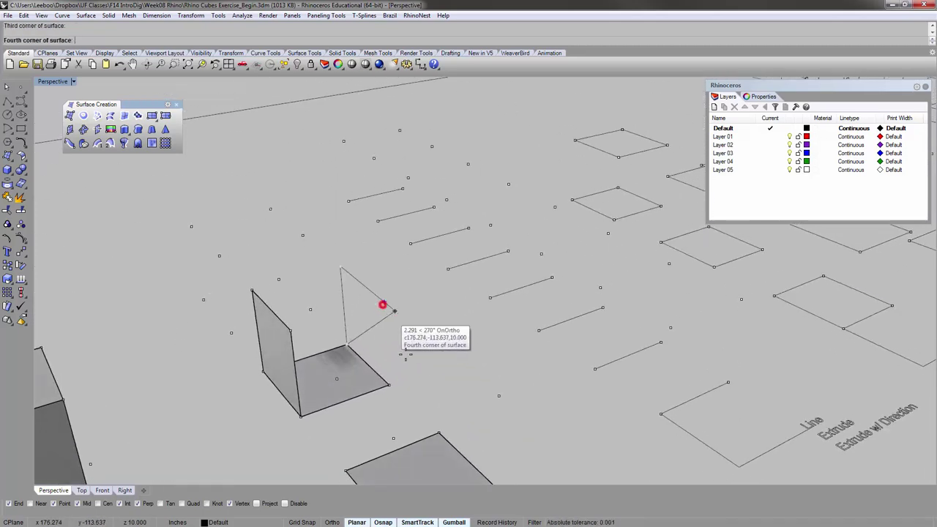
pyautogui.click(388, 386)
pyautogui.moveTo(389, 386); pyautogui.dragTo(362, 292, button='right')
pyautogui.moveTo(377, 218); pyautogui.dragTo(366, 308, button='right')
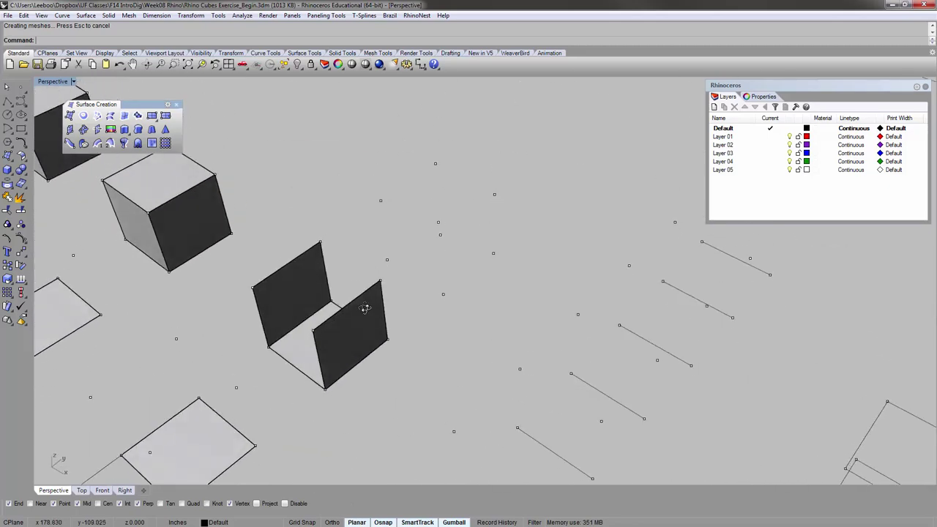
# - Copy the base and both vertical side surfaces 20 inches back along the Y axis with the gumball, and deselect them
pyautogui.click(300, 298)
pyautogui.moveTo(369, 345); pyautogui.dragTo(375, 325, button='right')
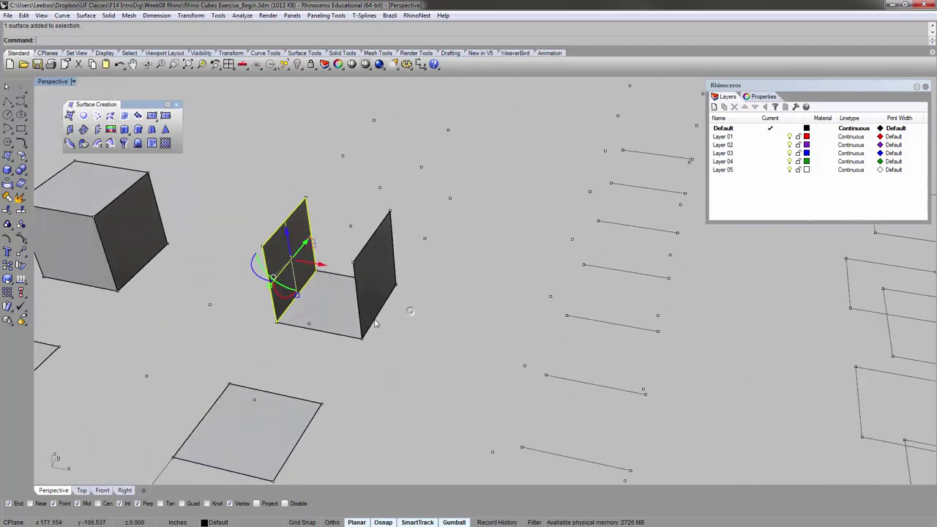
pyautogui.keyDown('shift'); pyautogui.click(329, 308); pyautogui.keyUp('shift')
pyautogui.keyDown('shift'); pyautogui.click(388, 271); pyautogui.keyUp('shift')
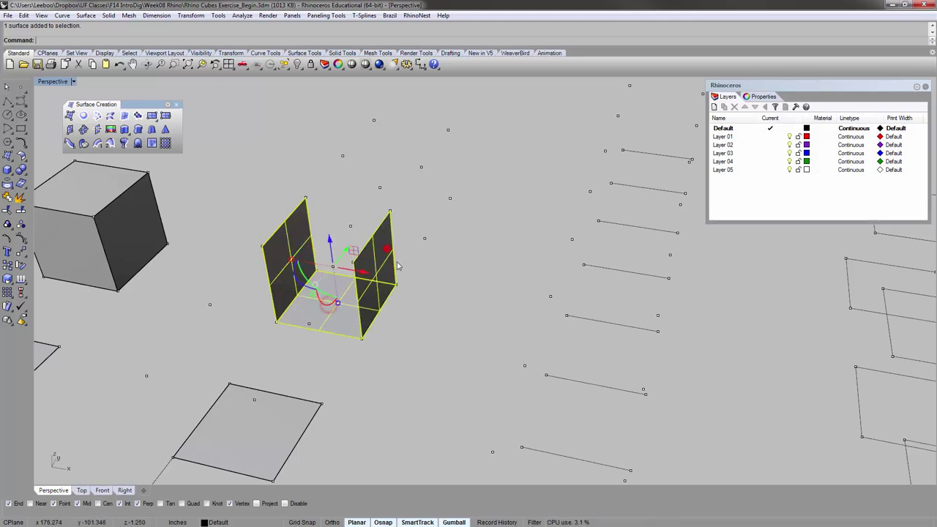
pyautogui.moveTo(398, 268); pyautogui.dragTo(483, 258, button='right')
pyautogui.keyDown('shift'); pyautogui.moveTo(473, 274); pyautogui.dragTo(359, 350, button='right'); pyautogui.keyUp('shift')
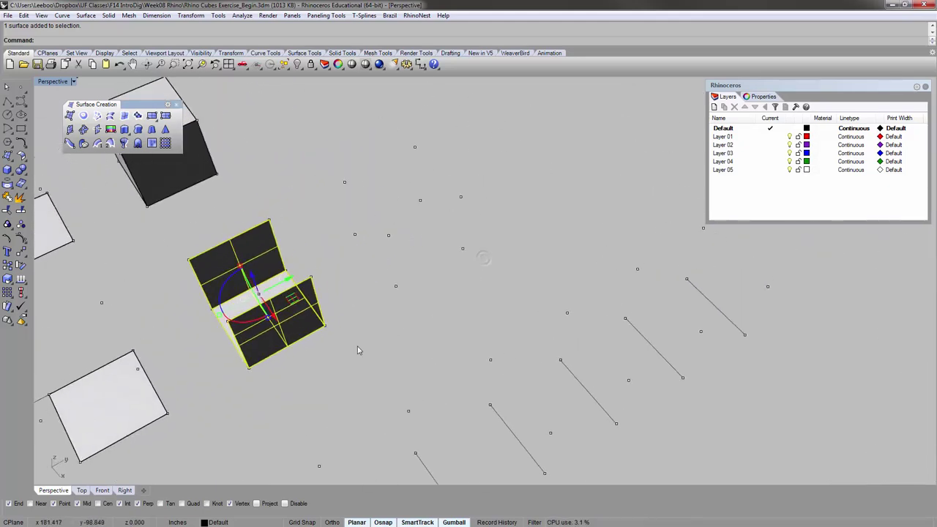
pyautogui.click(287, 282)
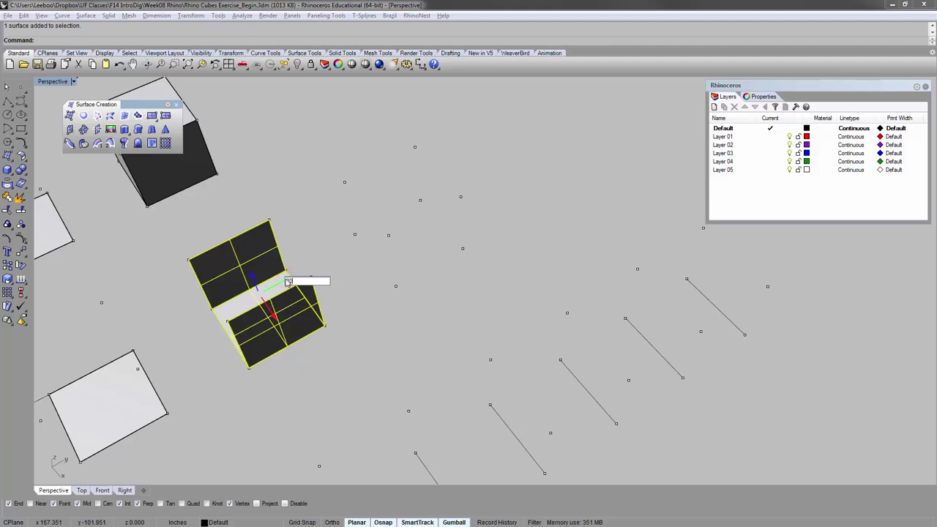
pyautogui.press('Return')
pyautogui.press('Escape')
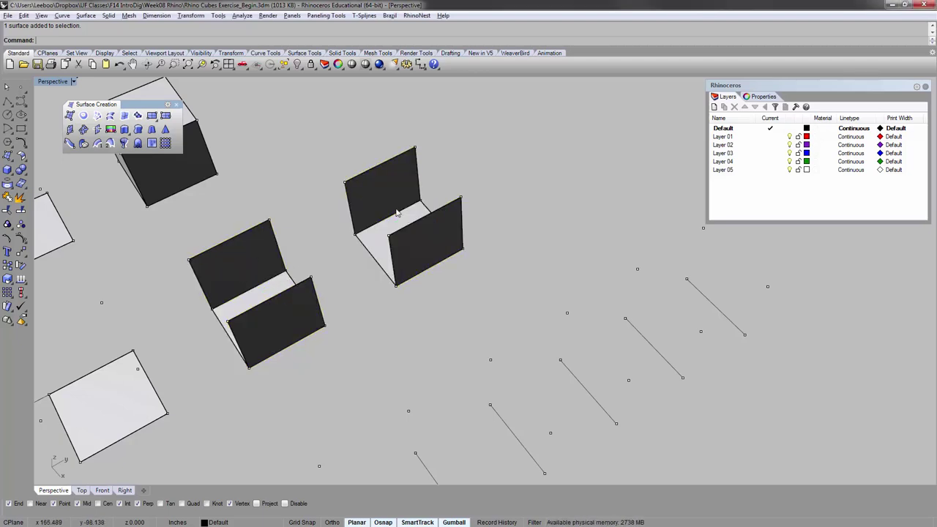
# - Create the front vertical side of the newest open-ended copy with SrfPt, through its two base and two upper corners
pyautogui.keyDown('shift'); pyautogui.moveTo(375, 251); pyautogui.dragTo(293, 341, button='right'); pyautogui.keyUp('shift')
pyautogui.moveTo(393, 238); pyautogui.dragTo(343, 229, button='right')
pyautogui.click(70, 118)
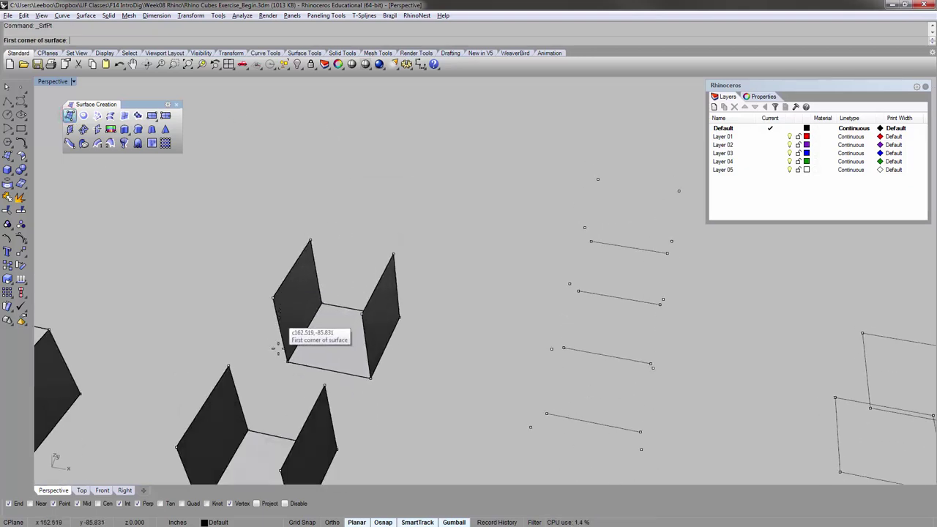
pyautogui.click(288, 362)
pyautogui.click(273, 298)
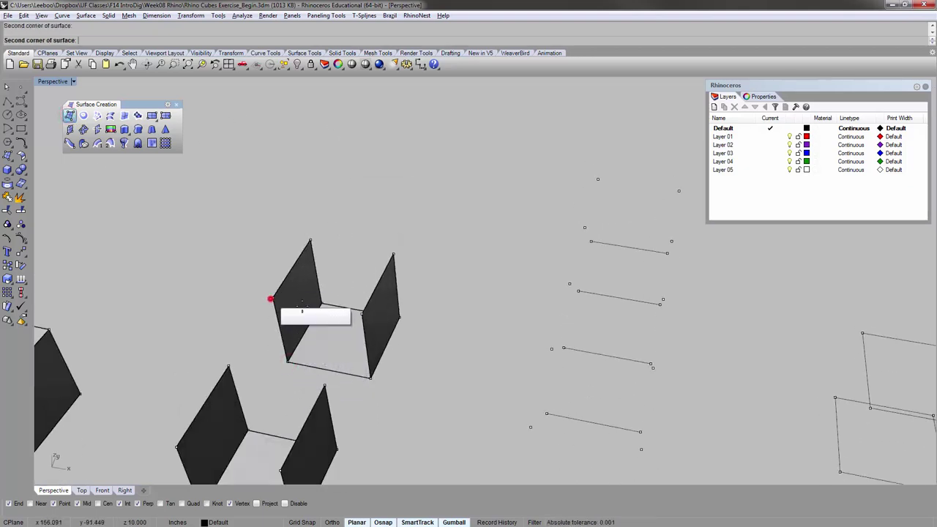
pyautogui.click(359, 315)
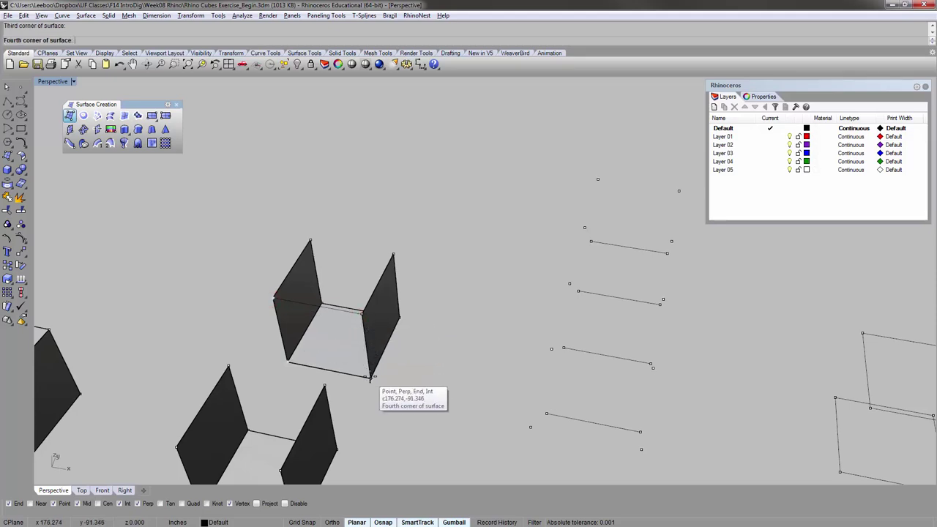
pyautogui.click(369, 376)
pyautogui.moveTo(369, 376); pyautogui.dragTo(418, 338, button='right')
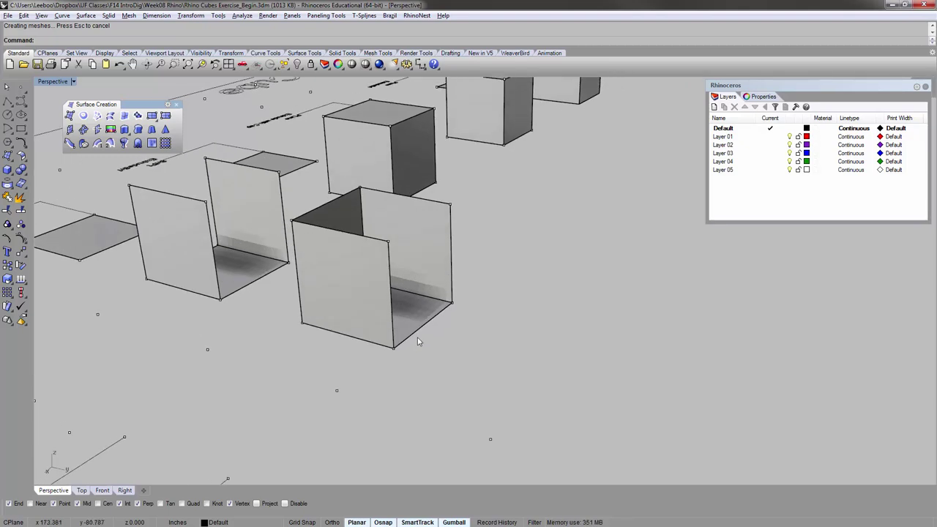
# - Create the back vertical side of the same copy with SrfPt through its four corners, forming an open-topped box
pyautogui.rightClick(417, 337)
pyautogui.click(396, 349)
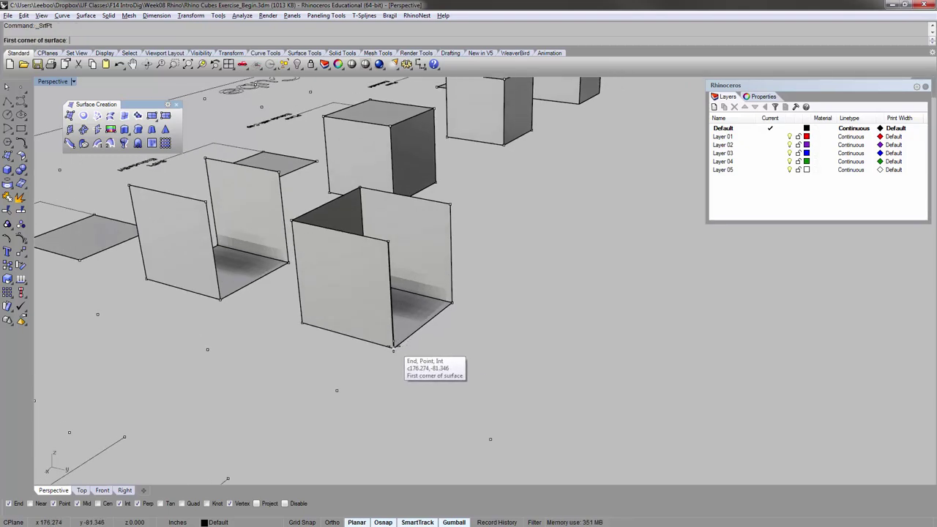
pyautogui.click(390, 242)
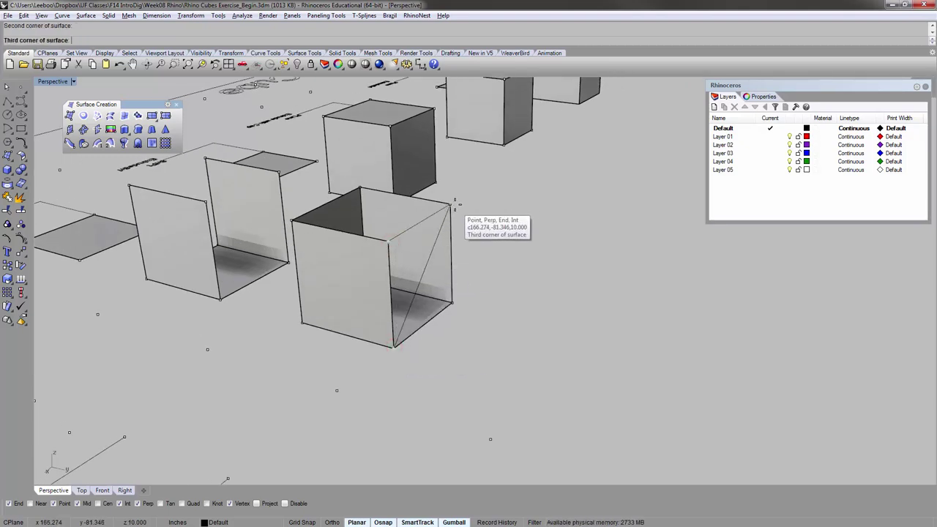
pyautogui.click(450, 205)
pyautogui.click(451, 299)
pyautogui.moveTo(451, 300); pyautogui.dragTo(502, 350, button='right')
pyautogui.hotkey('alt', 'Tab')
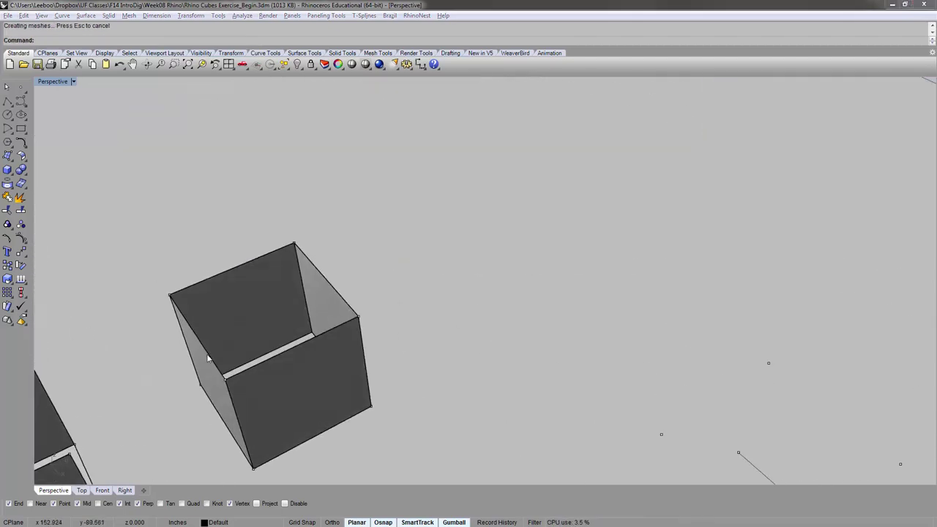
pyautogui.moveTo(208, 357); pyautogui.dragTo(403, 292, button='right')
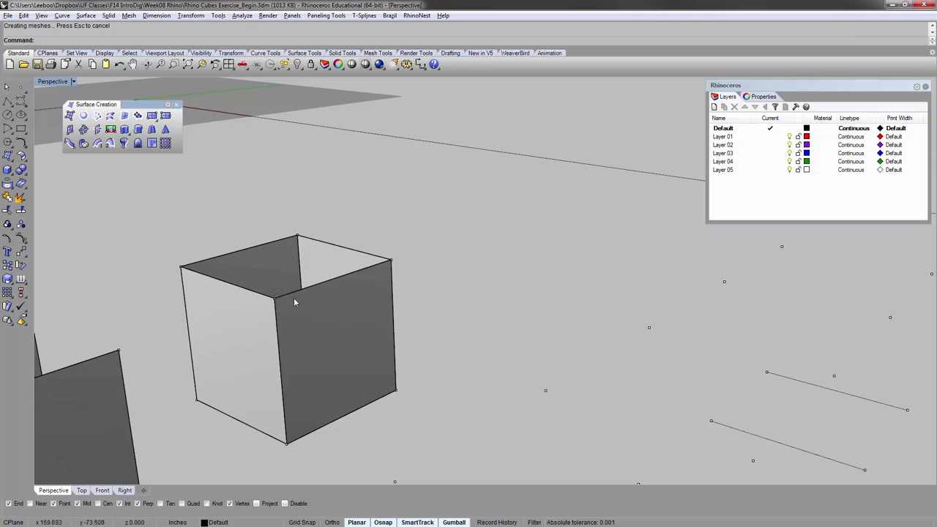
pyautogui.moveTo(294, 300); pyautogui.dragTo(314, 298, button='right')
pyautogui.scroll(3, 315, 298)
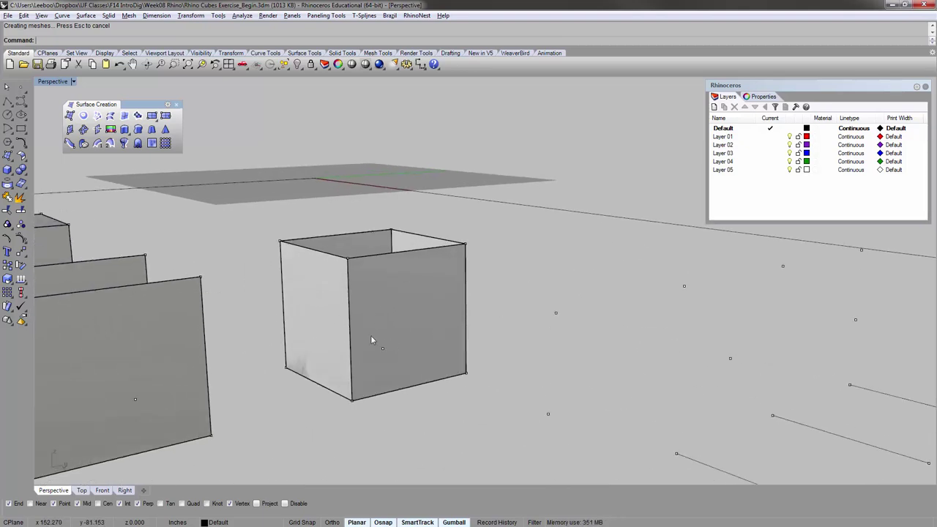
pyautogui.moveTo(360, 280); pyautogui.dragTo(373, 257, button='right')
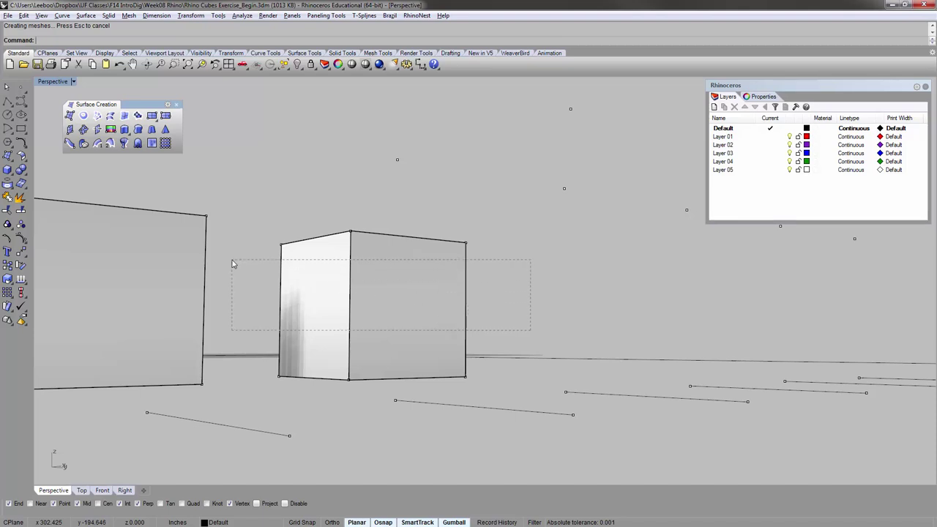
pyautogui.moveTo(235, 290); pyautogui.dragTo(236, 296)
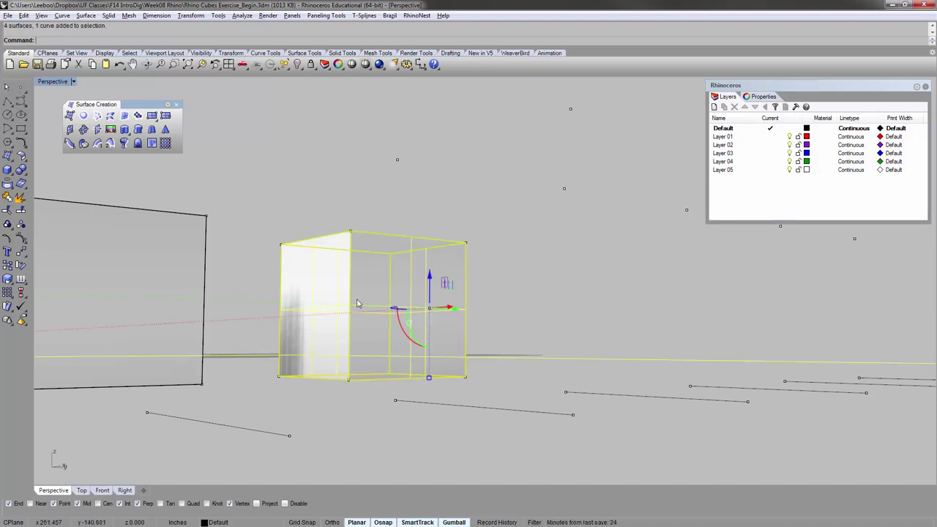
pyautogui.click(483, 299)
# - Select the open-topped box's base and four walls without the long reference curve, and copy them 20 inches along the Y axis with the gumball
pyautogui.moveTo(483, 296); pyautogui.dragTo(512, 280, button='right')
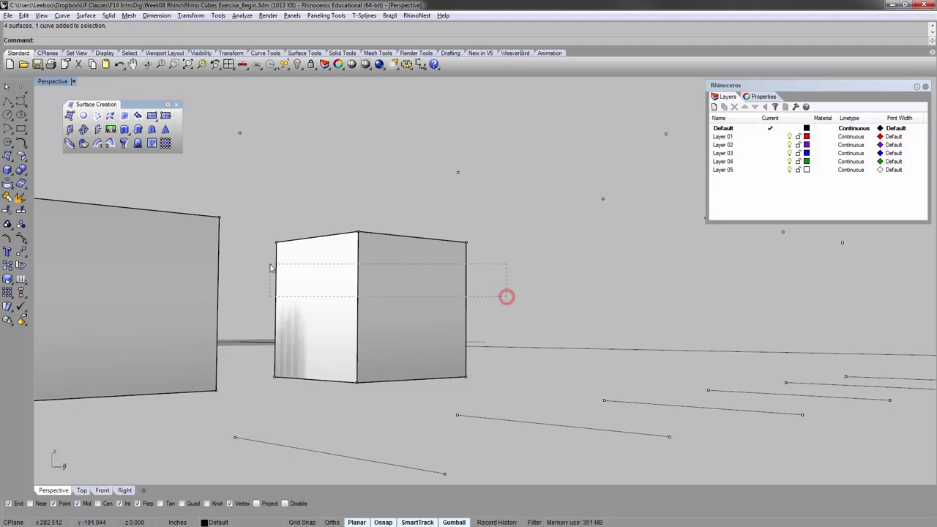
pyautogui.moveTo(270, 268); pyautogui.dragTo(271, 268)
pyautogui.moveTo(324, 293); pyautogui.dragTo(520, 153, button='right')
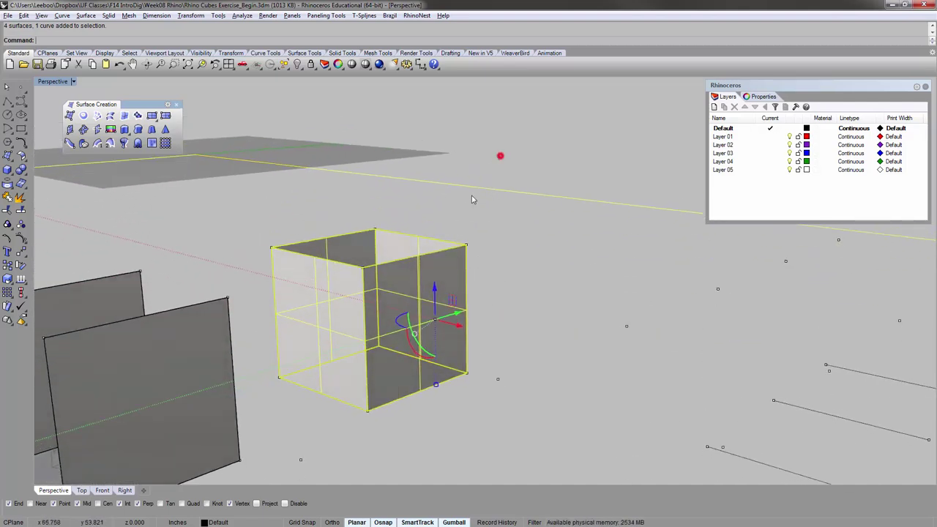
pyautogui.keyDown('ctrl'); pyautogui.click(507, 161); pyautogui.keyUp('ctrl')
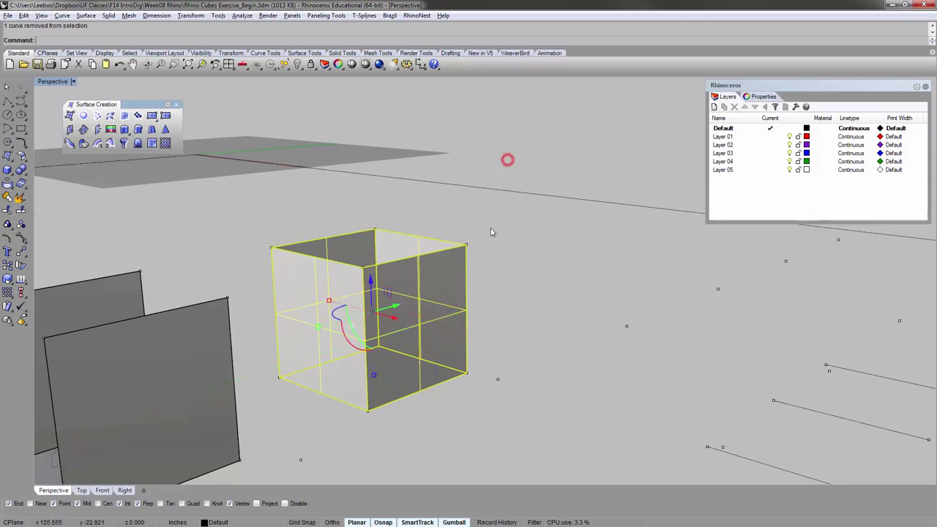
pyautogui.moveTo(474, 263); pyautogui.dragTo(417, 333, button='right')
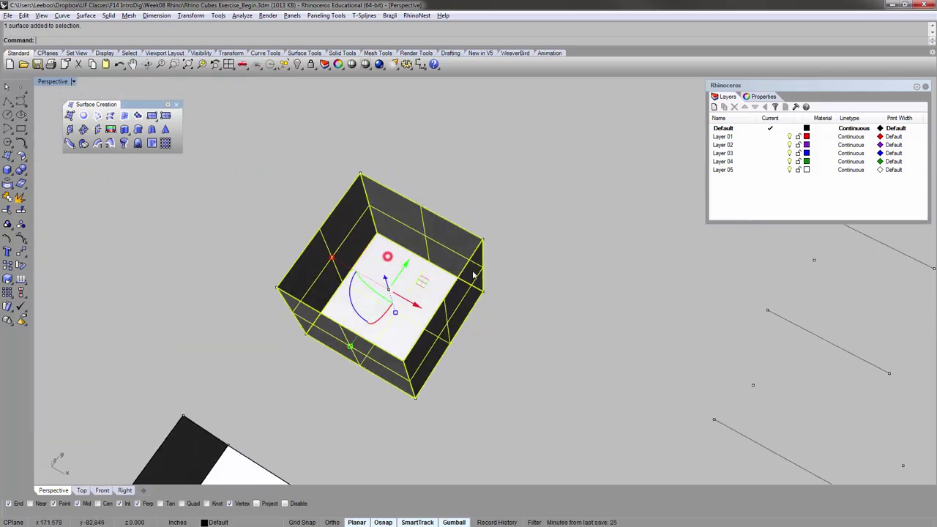
pyautogui.moveTo(485, 259); pyautogui.dragTo(396, 280, button='right')
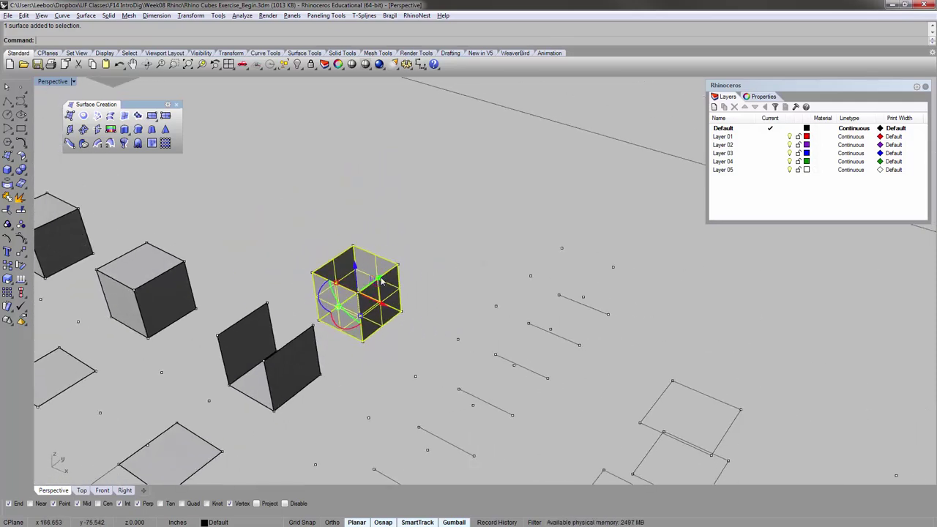
pyautogui.click(378, 280)
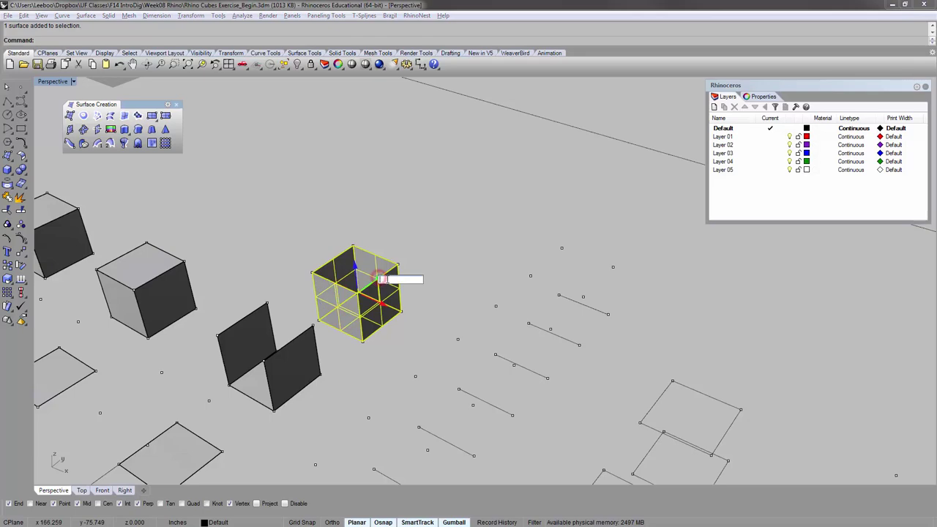
pyautogui.write('20')
pyautogui.hotkey('alt', 'Return')
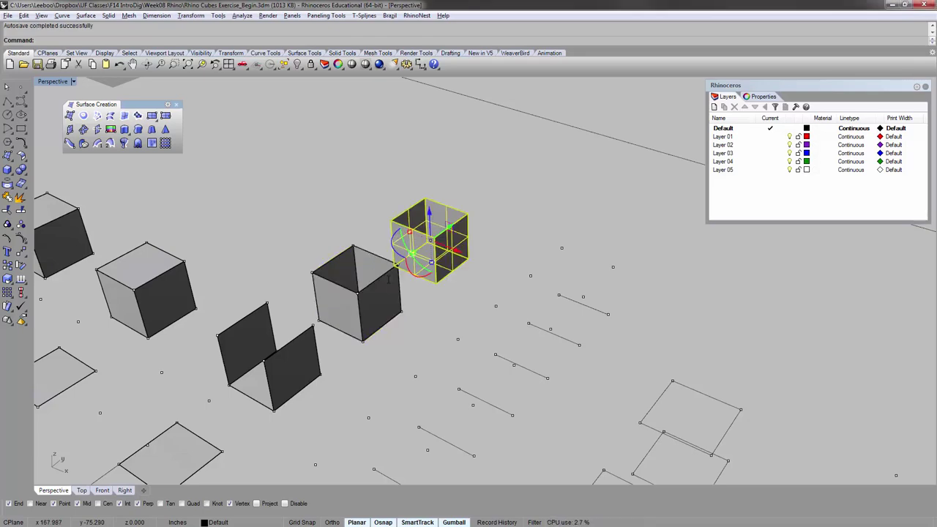
pyautogui.click(400, 175)
# - Close the copied box with a top surface using SrfPt through its four upper corners
pyautogui.moveTo(401, 205); pyautogui.dragTo(485, 270, button='right')
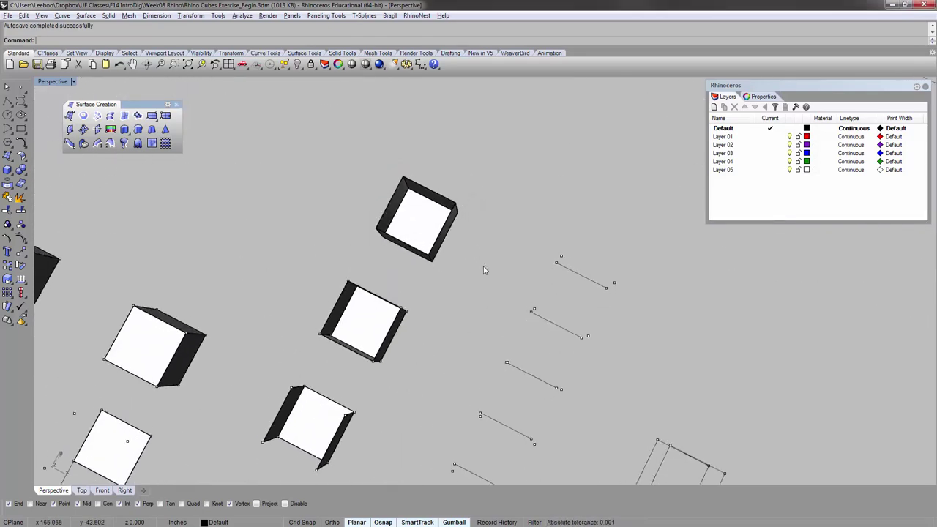
pyautogui.scroll(4, 454, 219)
pyautogui.moveTo(454, 219)
pyautogui.keyDown('shift'); pyautogui.mouseDown(button='right')
pyautogui.moveTo(459, 226)
pyautogui.moveTo(454, 216)
pyautogui.mouseUp(button='right'); pyautogui.keyUp('shift')
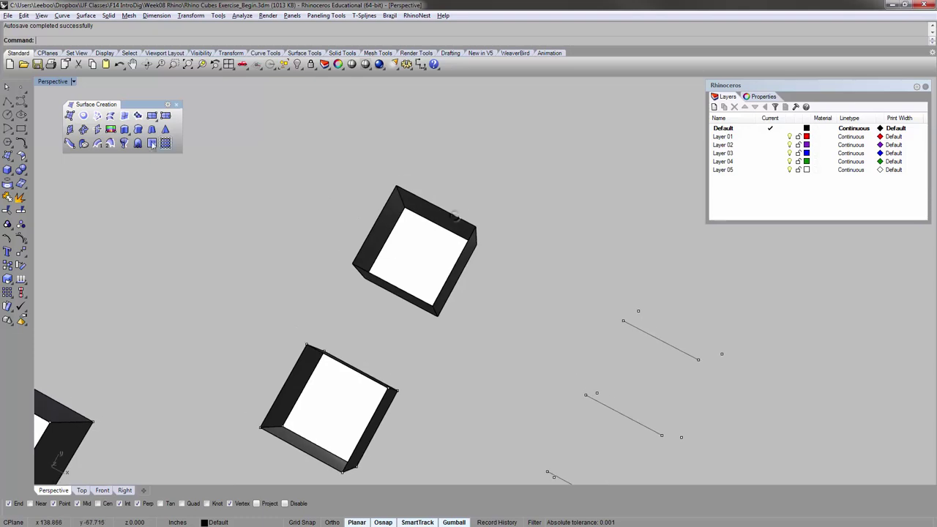
pyautogui.click(69, 117)
pyautogui.moveTo(386, 254); pyautogui.dragTo(383, 205, button='right')
pyautogui.click(357, 243)
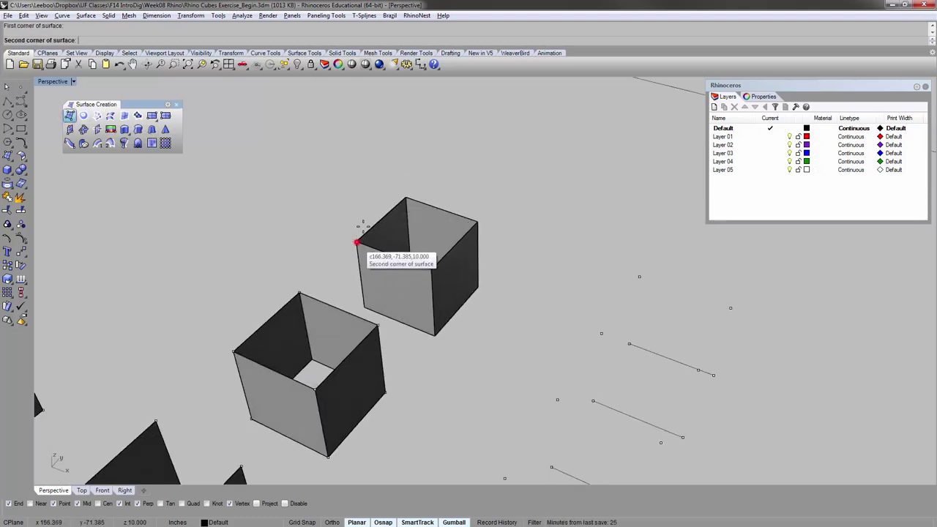
pyautogui.click(357, 242)
pyautogui.click(406, 197)
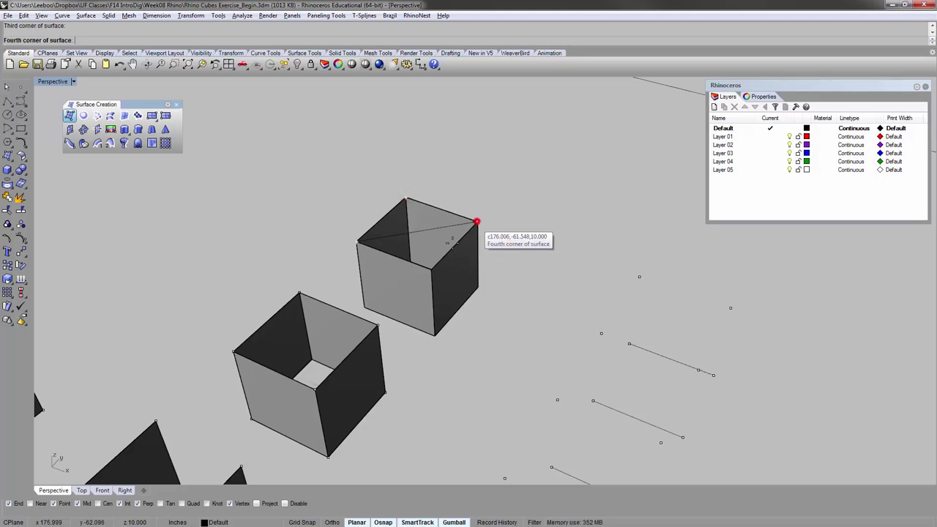
pyautogui.click(477, 221)
# - Select all six surfaces of the closed cube and join them with Join
pyautogui.moveTo(509, 213); pyautogui.dragTo(454, 215, button='right')
pyautogui.click(450, 214)
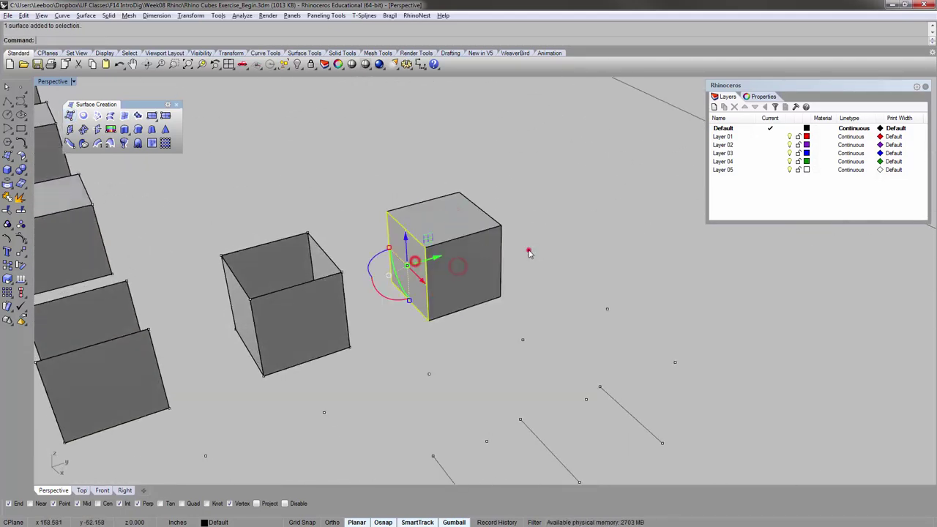
pyautogui.moveTo(529, 253); pyautogui.dragTo(387, 228, button='right')
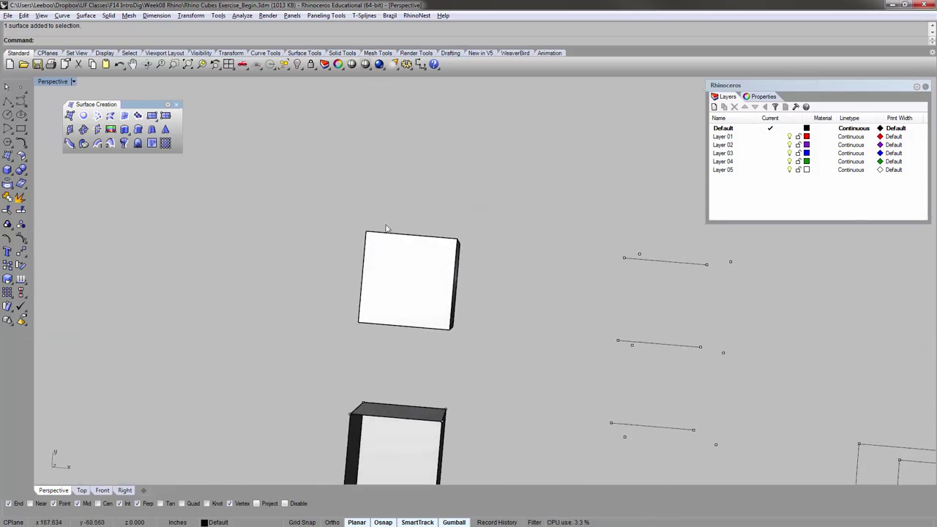
pyautogui.moveTo(454, 311); pyautogui.dragTo(504, 361)
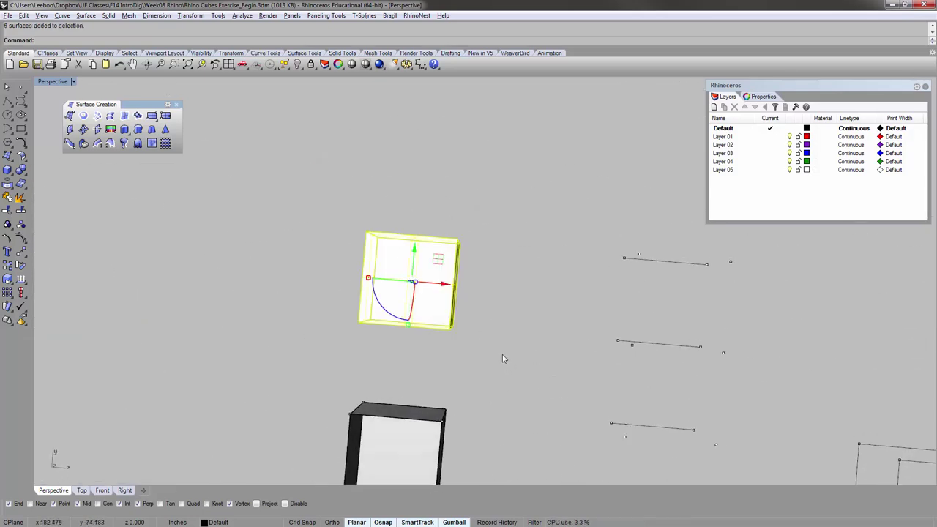
pyautogui.write('join')
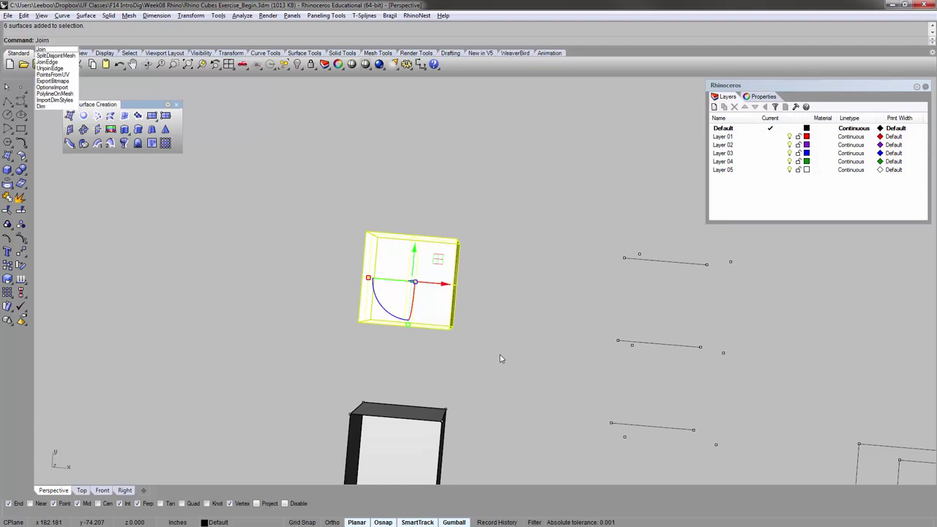
pyautogui.press('BackSpace')
pyautogui.write('n')
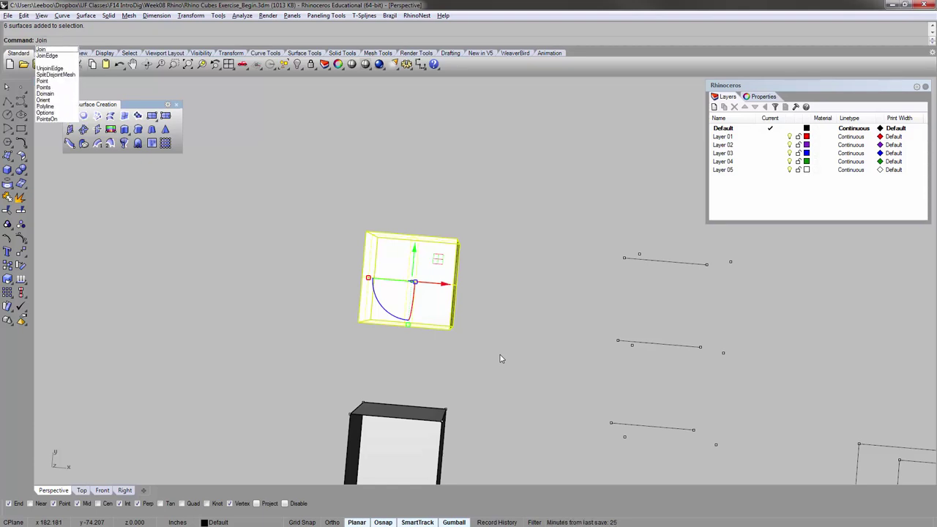
pyautogui.press('Return')
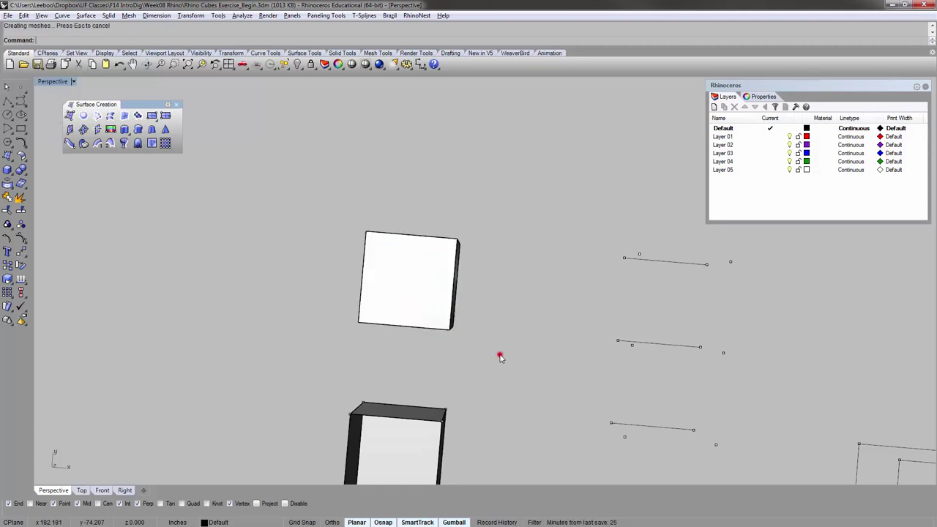
# - Select the joined cube and the open box's individual sides in turn to compare a single polysurface with separate surfaces
pyautogui.moveTo(432, 233); pyautogui.dragTo(423, 203, button='right')
pyautogui.click(429, 218)
pyautogui.moveTo(482, 352); pyautogui.dragTo(438, 337, button='right')
pyautogui.click(325, 255)
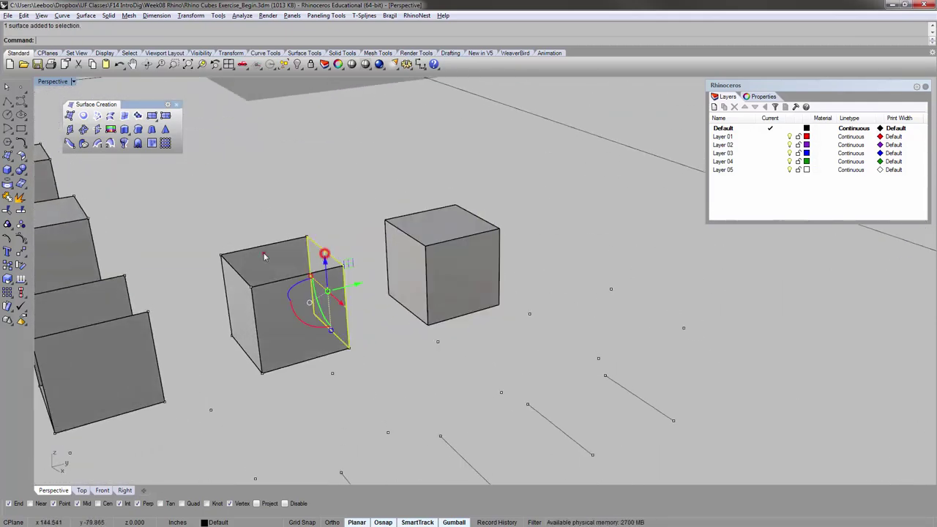
pyautogui.click(264, 253)
pyautogui.click(230, 283)
pyautogui.press('Delete')
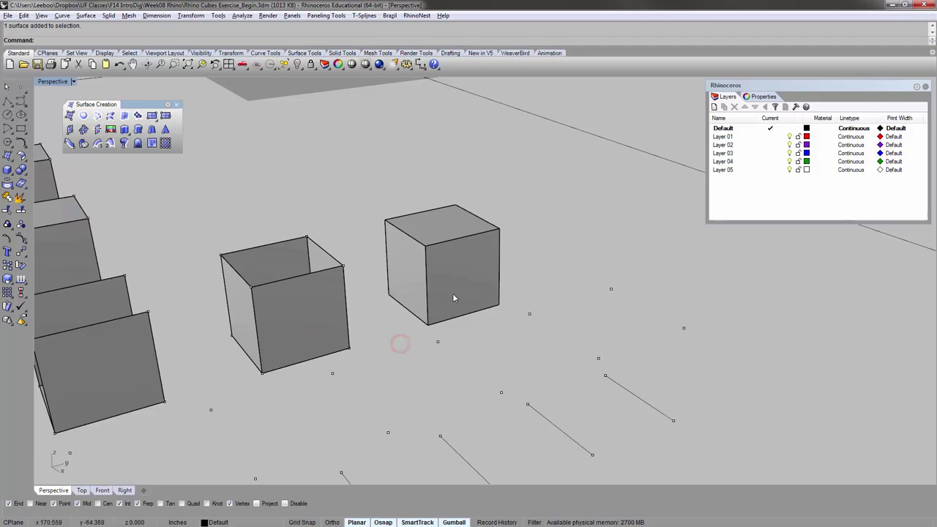
pyautogui.moveTo(453, 292); pyautogui.dragTo(422, 285, button='right')
pyautogui.click(426, 245)
pyautogui.click(527, 247)
# - Delete the frontmost base line in the Line, Extrude, Extrude w/ Direction column
pyautogui.scroll(-7, 414, 242)
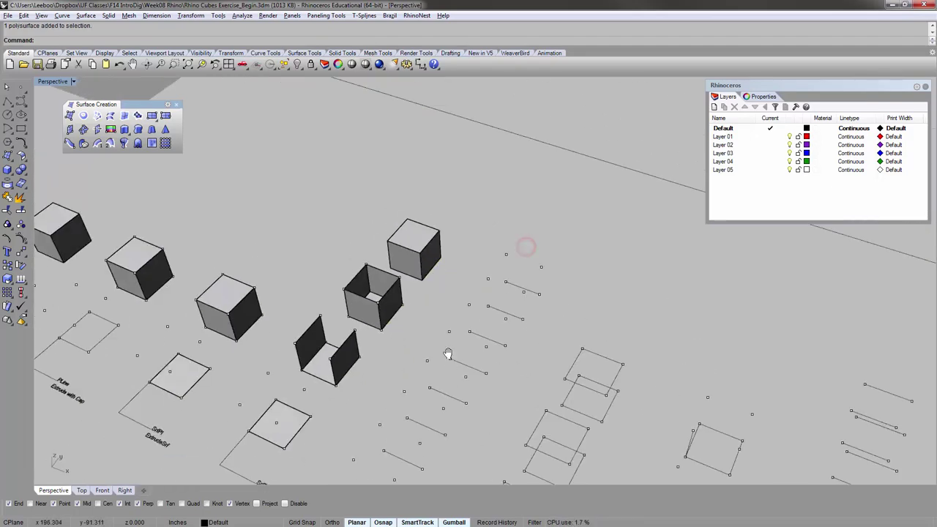
pyautogui.keyDown('shift'); pyautogui.moveTo(449, 356); pyautogui.dragTo(438, 205, button='right'); pyautogui.keyUp('shift')
pyautogui.scroll(5, 454, 376)
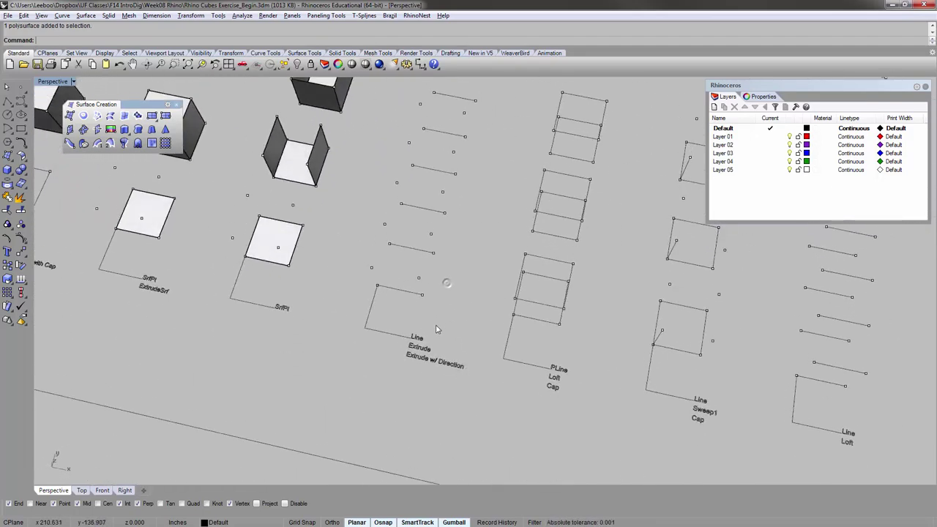
pyautogui.moveTo(436, 325); pyautogui.dragTo(338, 384, button='right')
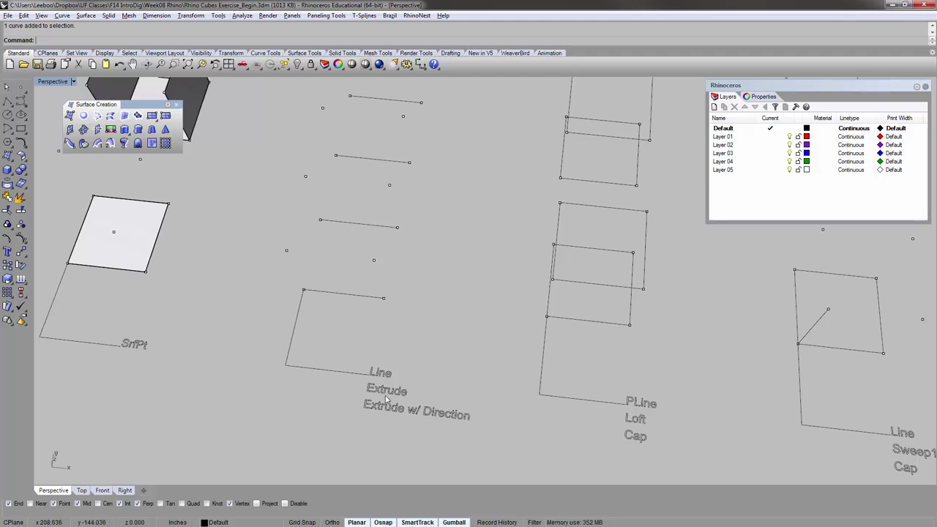
pyautogui.moveTo(451, 240); pyautogui.dragTo(394, 364, button='right')
pyautogui.press('Delete')
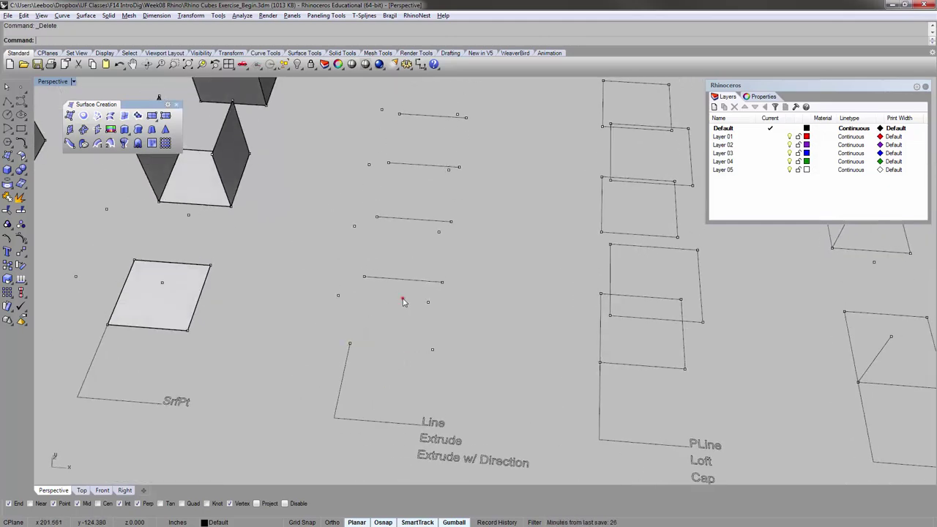
pyautogui.moveTo(444, 299); pyautogui.dragTo(409, 309, button='right')
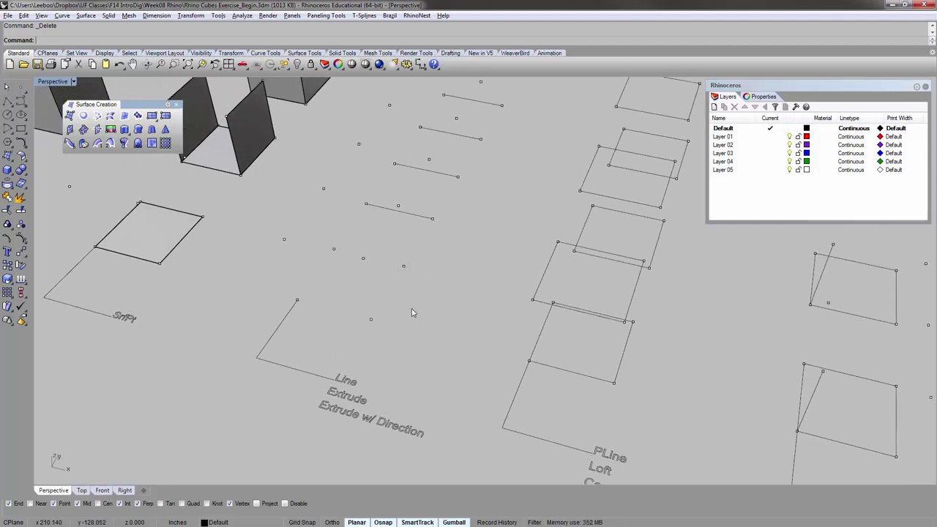
# - Draw the frontmost base line in the Line, Extrude column with Polyline, snapping to its two guide points
pyautogui.write('polyline')
pyautogui.press('Return')
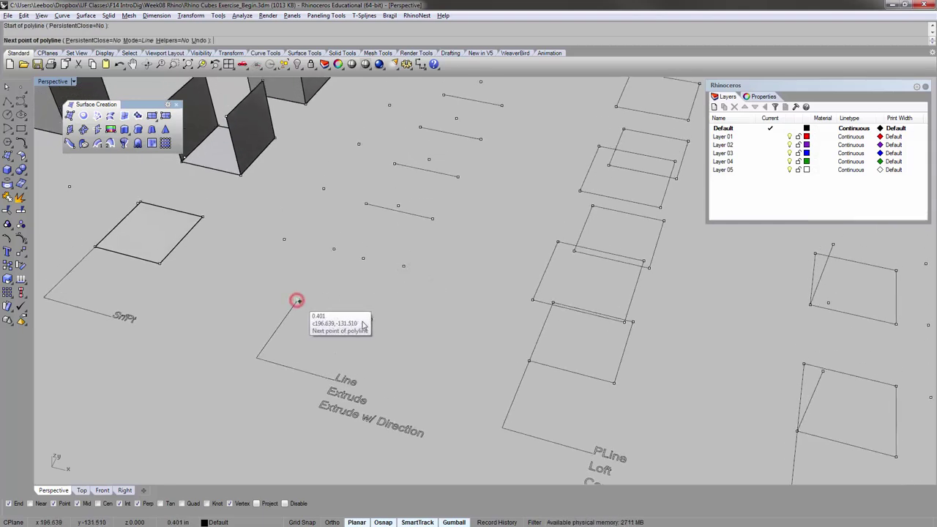
pyautogui.click(296, 301)
pyautogui.click(371, 318)
pyautogui.rightClick(356, 285)
# - Draw a parallel second line with Polyline between the next pair of guide points behind the front line
pyautogui.moveTo(356, 284); pyautogui.dragTo(339, 273, button='right')
pyautogui.scroll(4, 350, 257)
pyautogui.rightClick(350, 262)
pyautogui.click(351, 259)
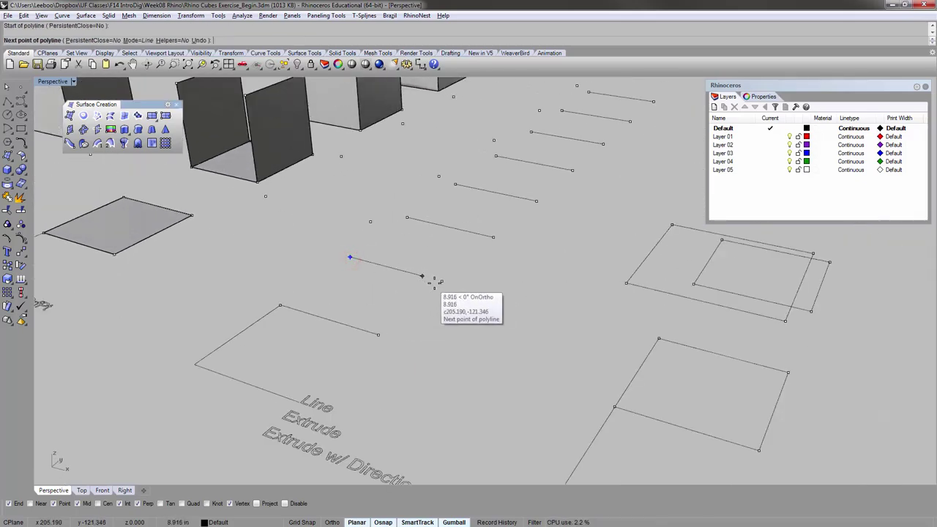
pyautogui.click(437, 284)
pyautogui.press('Return')
# - Extrude the two front lines vertically with ExtrudeCrv up to the height guide point above the front line's end
pyautogui.moveTo(416, 302); pyautogui.dragTo(425, 320, button='right')
pyautogui.moveTo(425, 233); pyautogui.dragTo(316, 332, button='right')
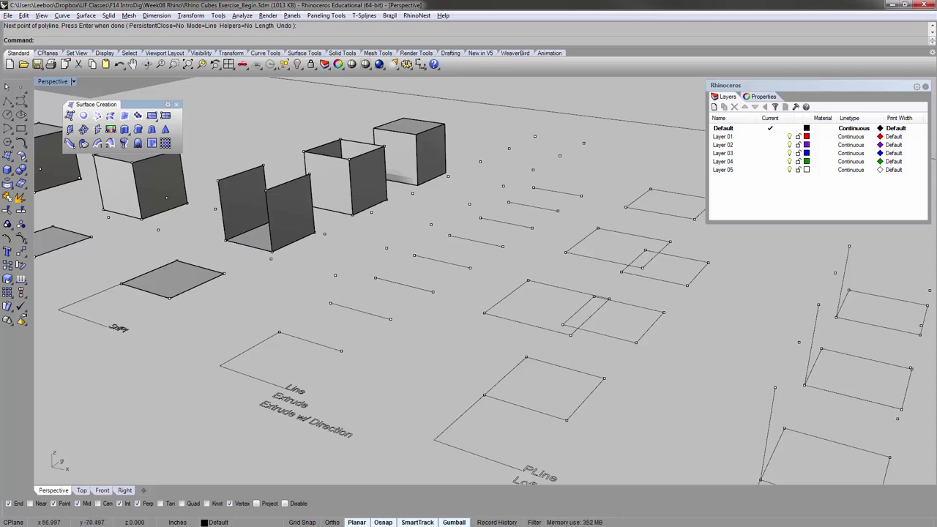
pyautogui.click(431, 6)
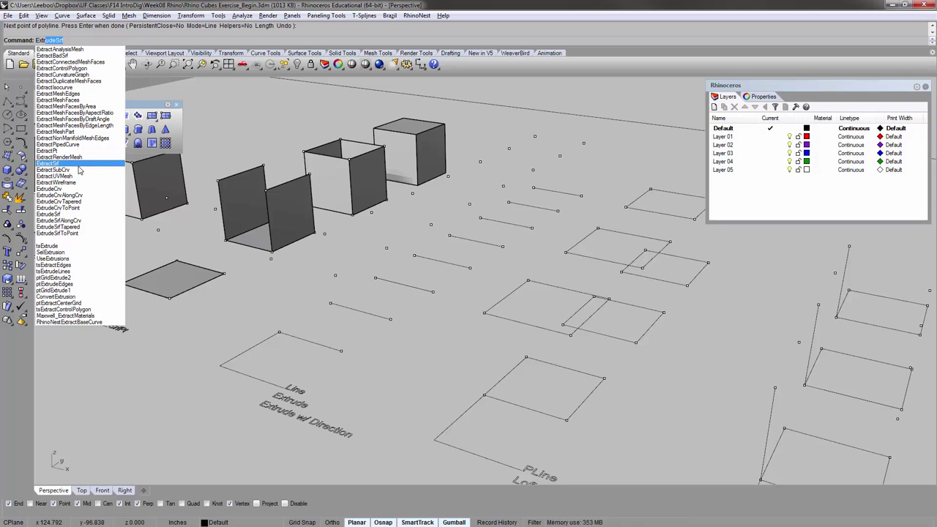
pyautogui.click(83, 188)
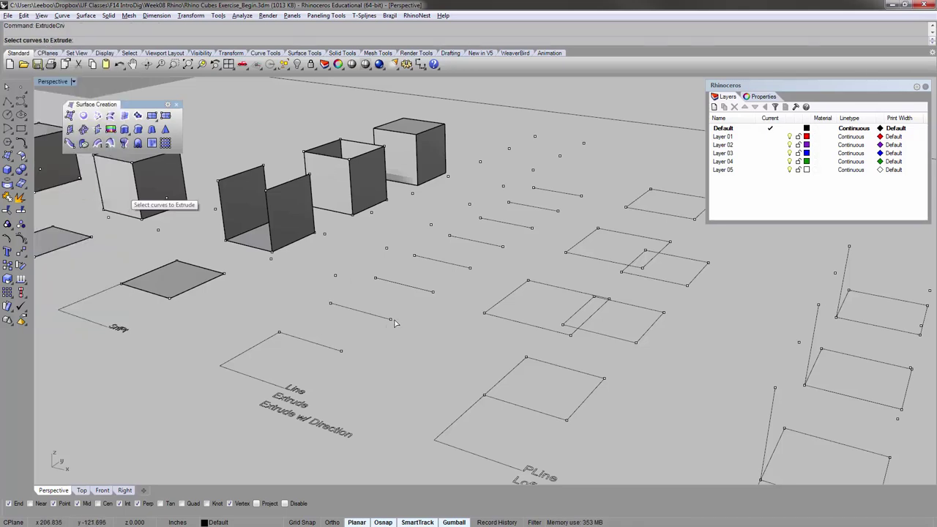
pyautogui.click(316, 348)
pyautogui.click(364, 313)
pyautogui.press('Return')
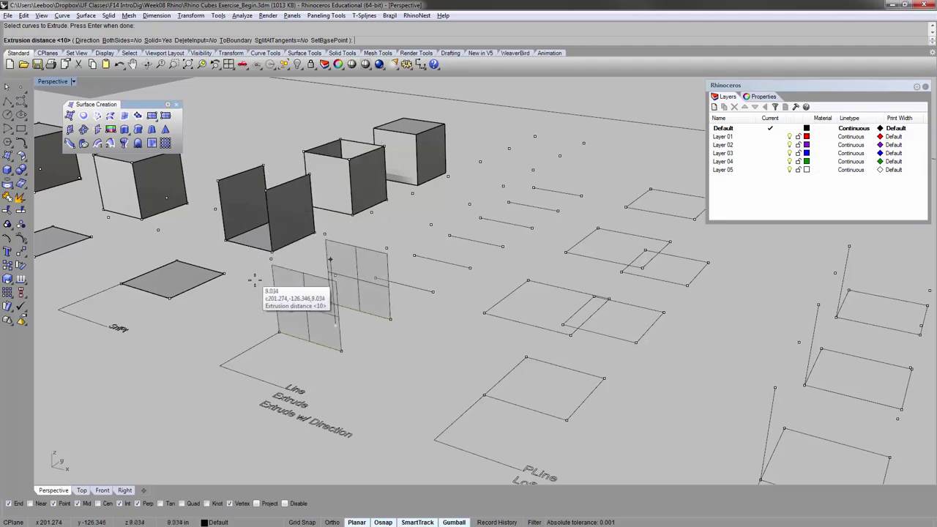
pyautogui.click(271, 258)
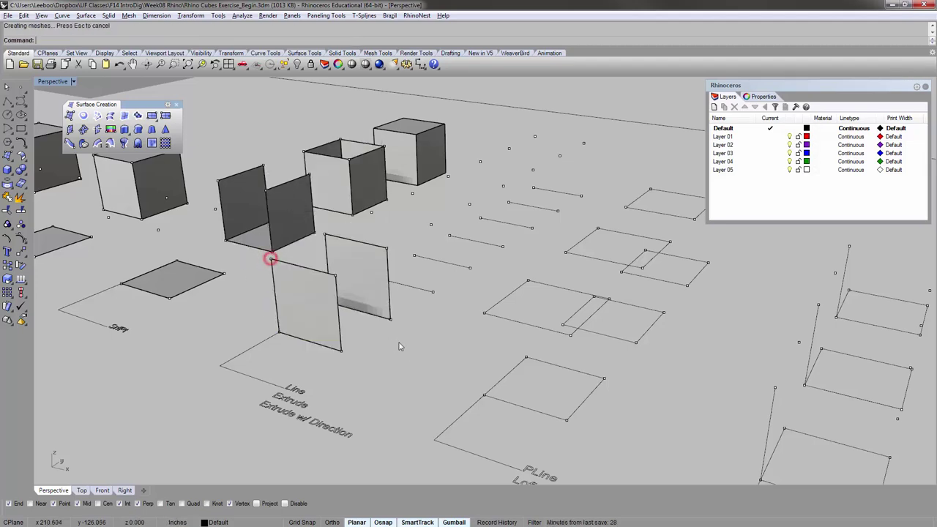
# - Copy the two upright surfaces from the front surface's lower corner to the matching endpoint of the next base line
pyautogui.moveTo(409, 346); pyautogui.dragTo(372, 366, button='right')
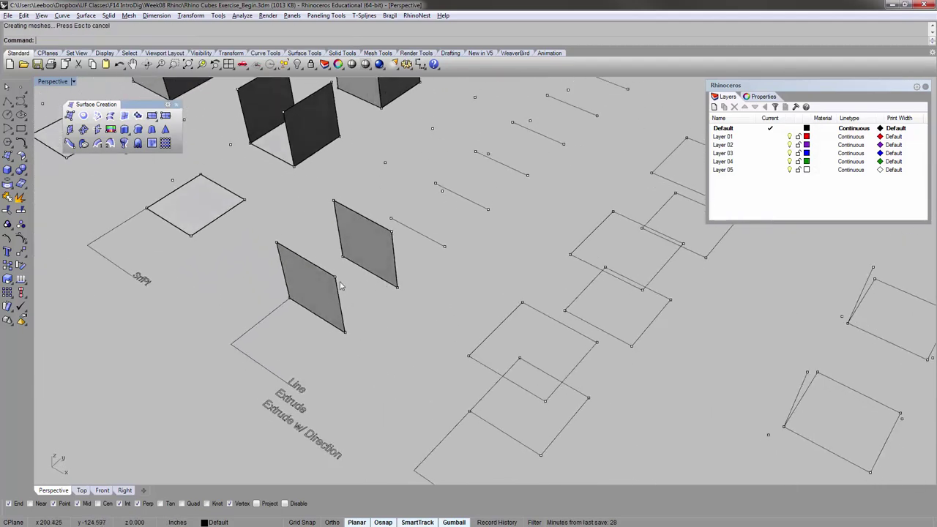
pyautogui.click(327, 296)
pyautogui.keyDown('shift'); pyautogui.click(383, 250); pyautogui.keyUp('shift')
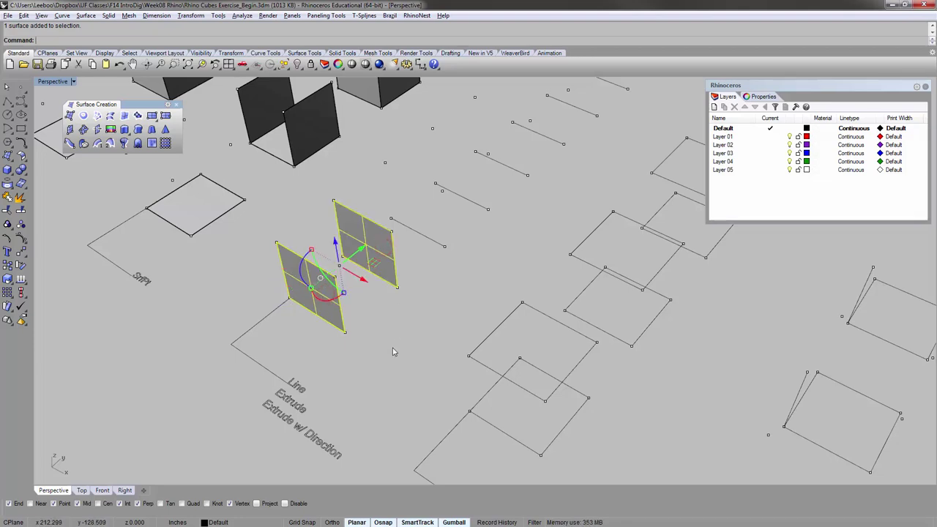
pyautogui.write('copy')
pyautogui.press('Return')
pyautogui.click(345, 332)
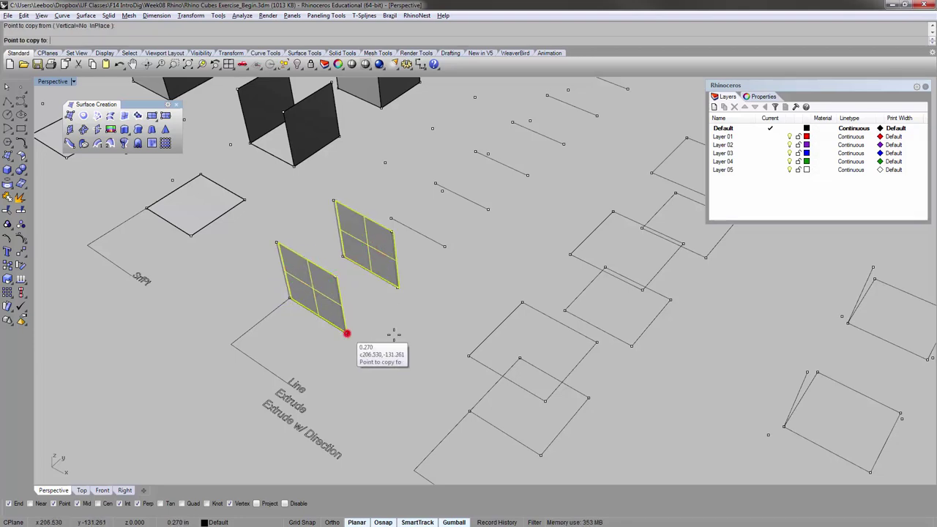
pyautogui.click(449, 245)
pyautogui.rightClick(470, 244)
# - Extrude both vertical edges of the third upright surface 10 inches with ExtrudeCrv to meet the fourth surface, forming the side walls
pyautogui.moveTo(503, 224); pyautogui.dragTo(326, 297, button='right')
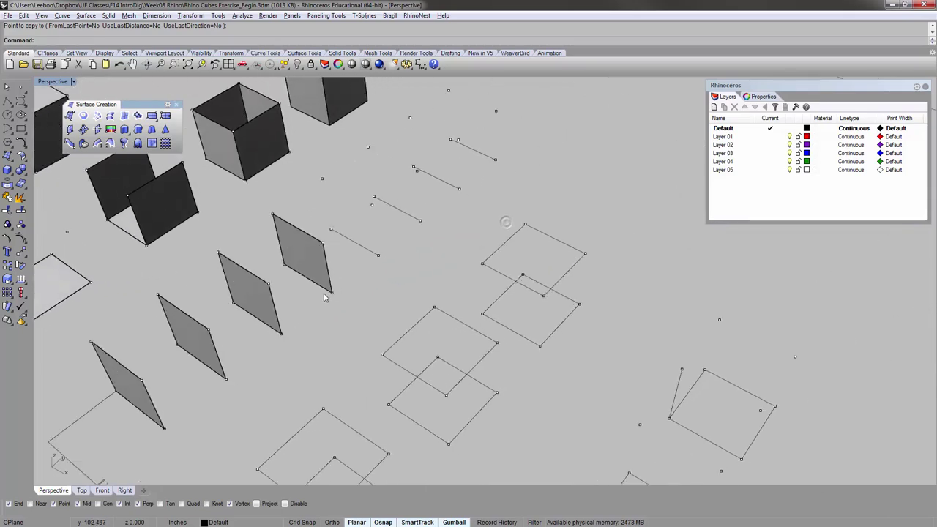
pyautogui.scroll(4, 326, 297)
pyautogui.write('Ex')
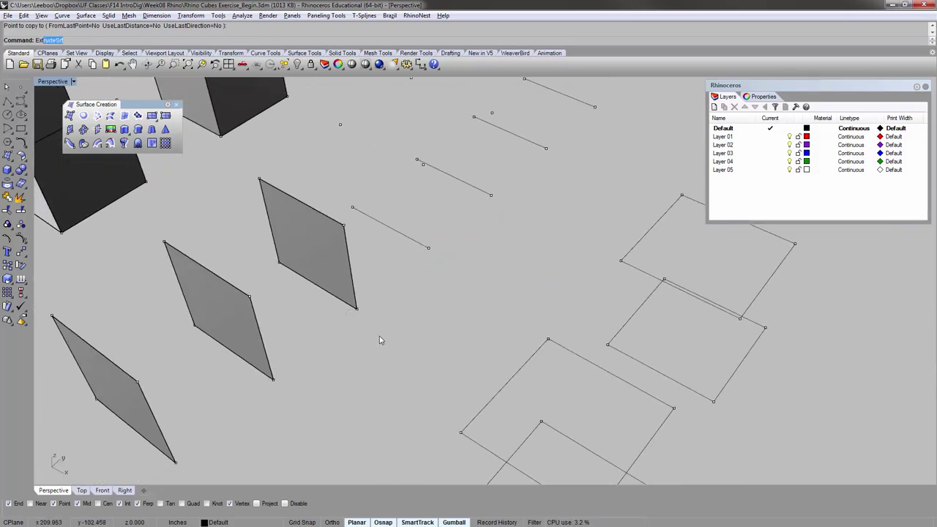
pyautogui.write('t')
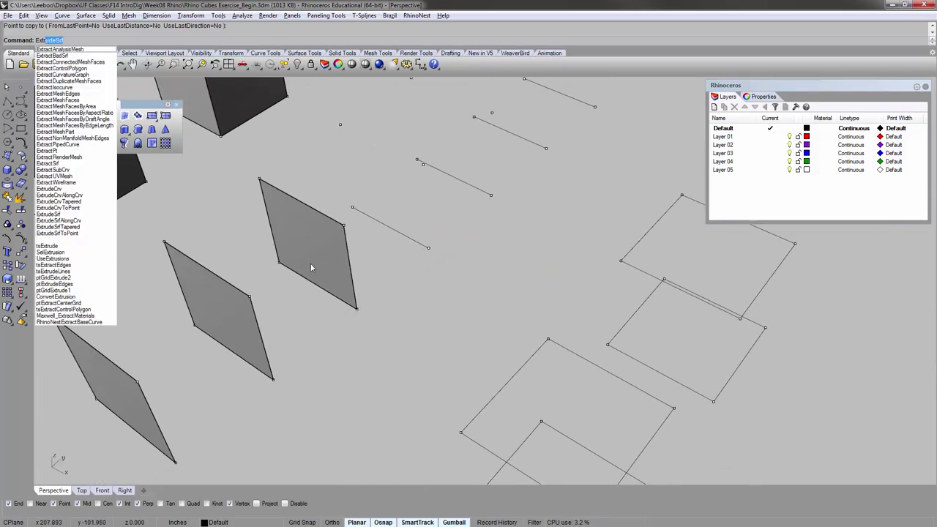
pyautogui.click(94, 187)
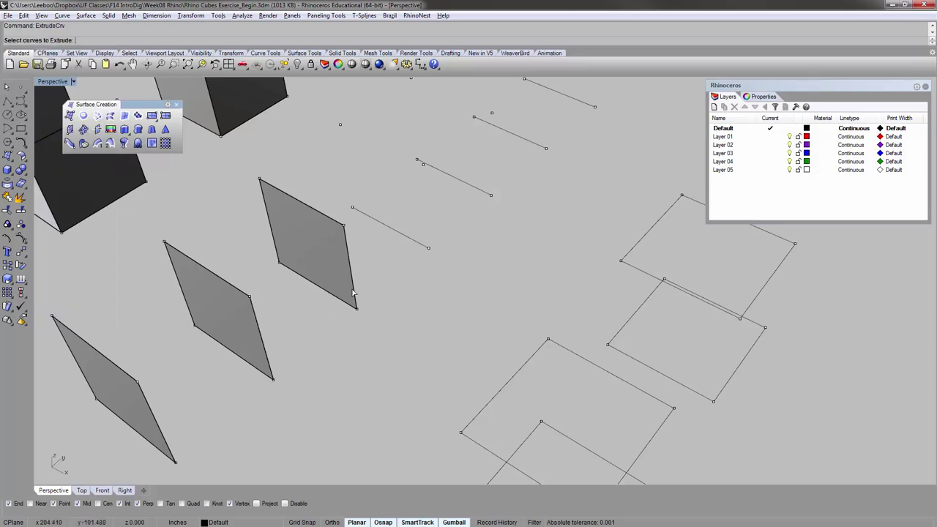
pyautogui.scroll(-5, 350, 294)
pyautogui.scroll(2, 342, 297)
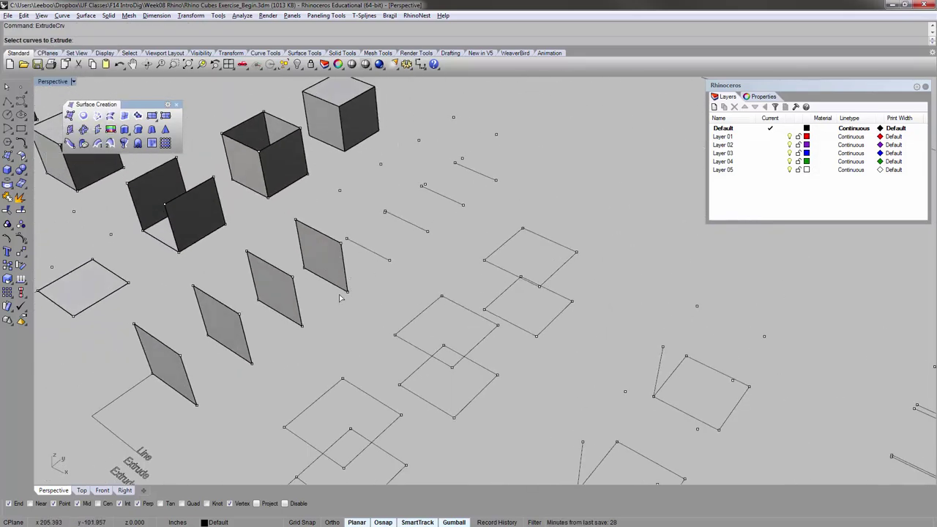
pyautogui.click(298, 302)
pyautogui.click(255, 280)
pyautogui.scroll(5, 318, 299)
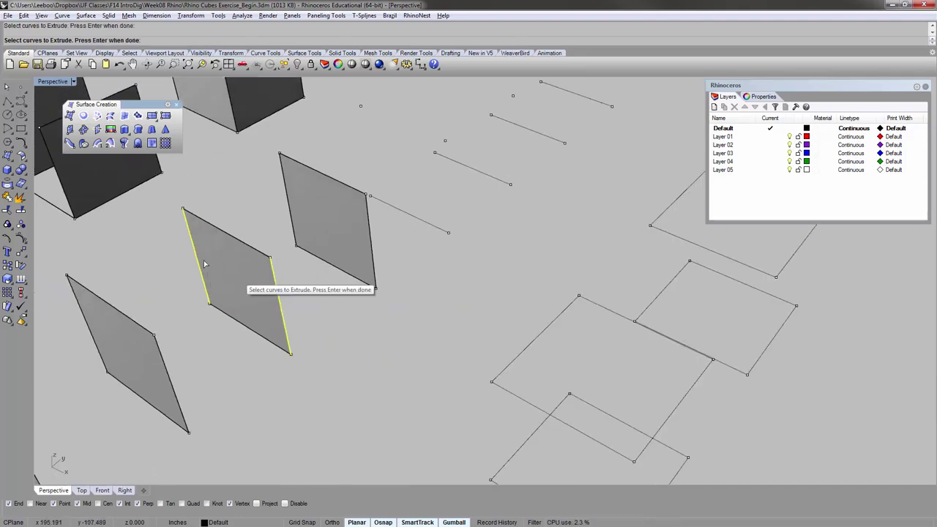
pyautogui.press('Return')
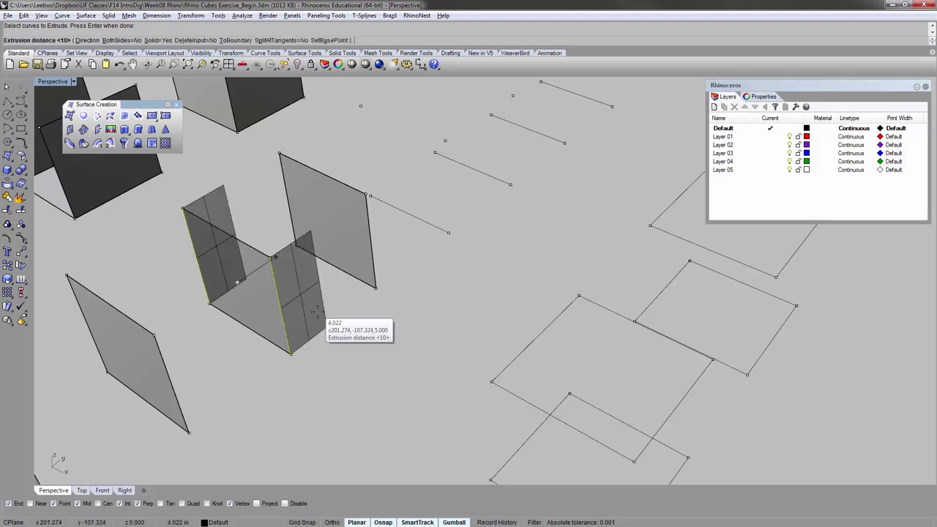
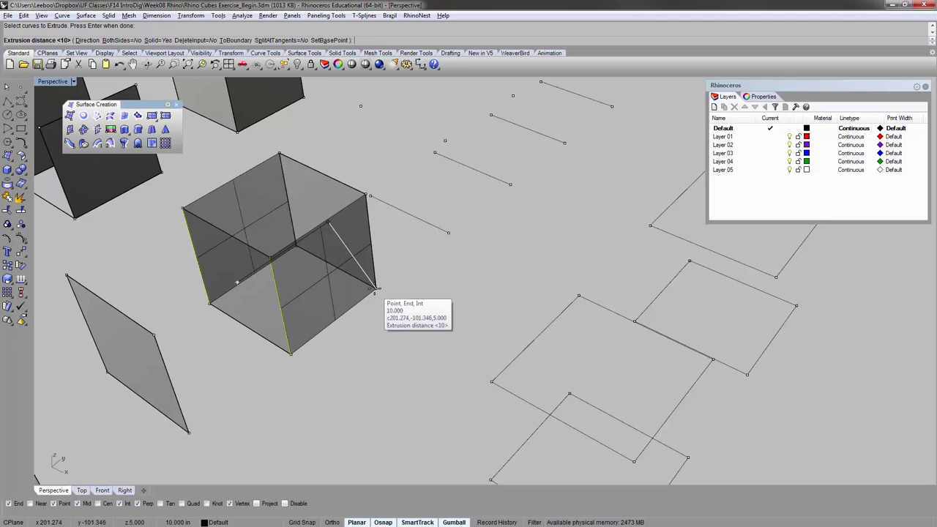
pyautogui.click(375, 288)
# - Select the four walls of the open box and copy them 20 inches back to the endpoint of the next base line
pyautogui.moveTo(373, 289); pyautogui.dragTo(357, 265, button='right')
pyautogui.click(305, 280)
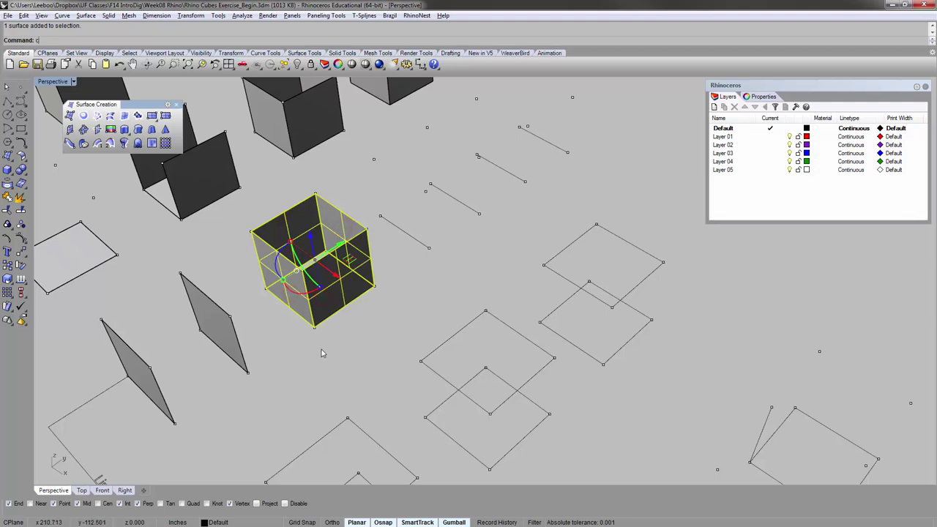
pyautogui.write('opy')
pyautogui.press('Return')
pyautogui.click(314, 327)
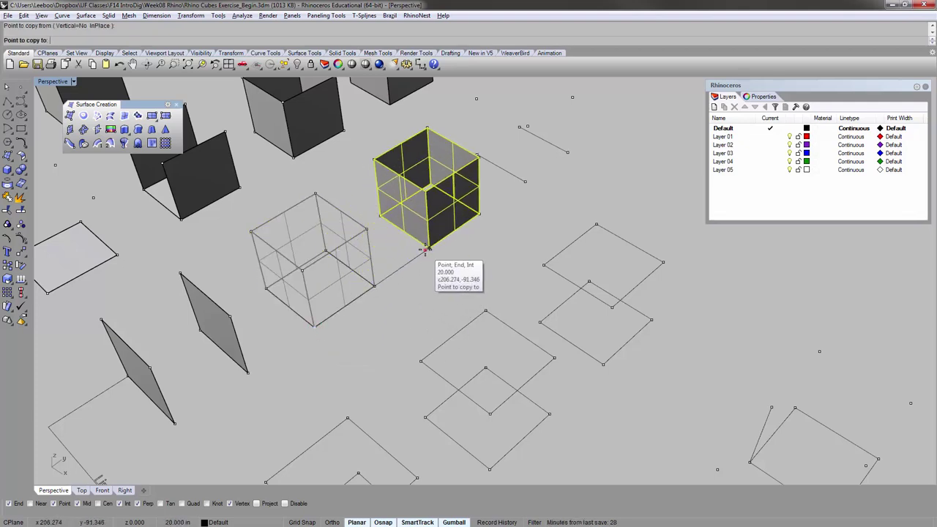
pyautogui.click(425, 251)
pyautogui.press('Escape')
# - Extrude the upper and lower edges of the copied box's side wall 10 inches across to the opposite wall with ExtrudeCrv
pyautogui.moveTo(464, 257); pyautogui.dragTo(359, 275, button='right')
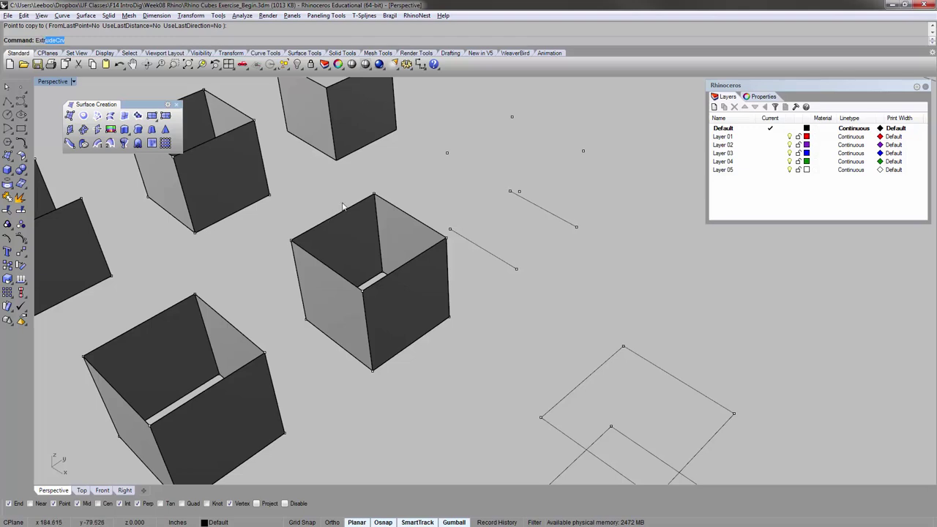
pyautogui.write('Ext')
pyautogui.press('Return')
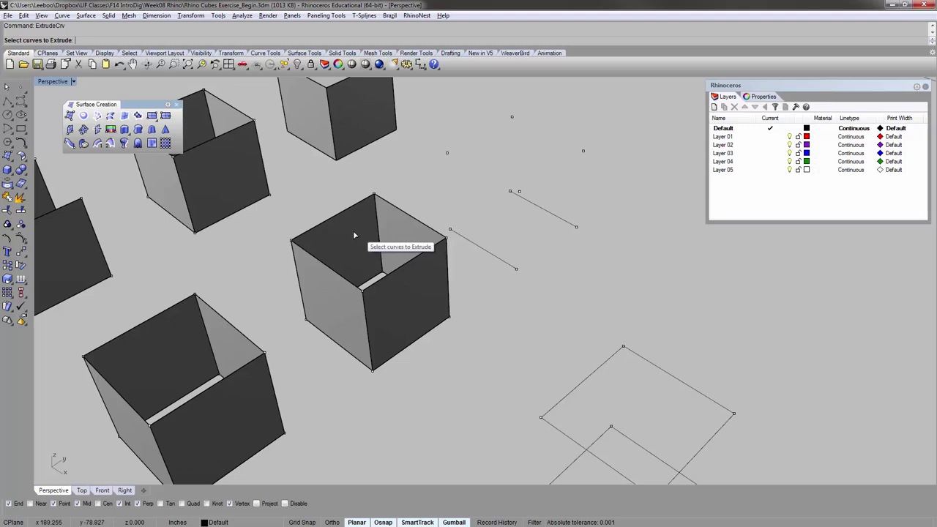
pyautogui.click(334, 216)
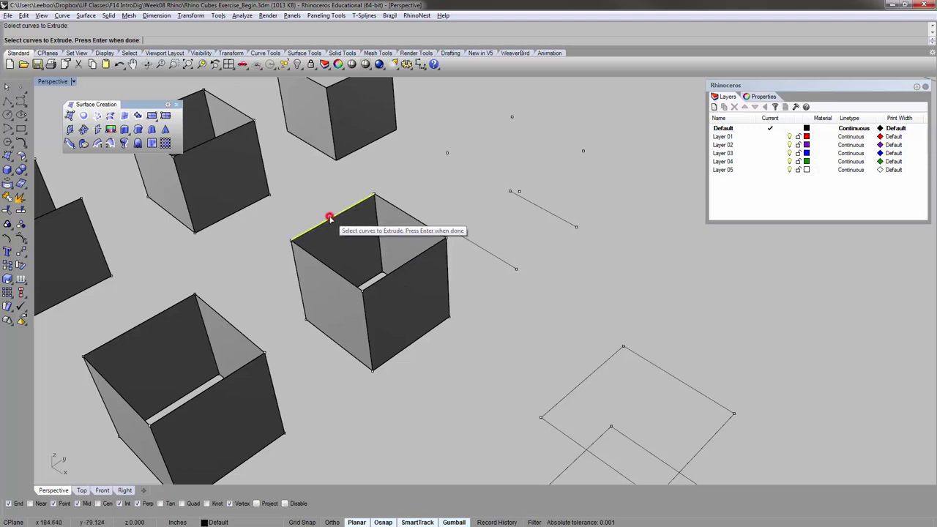
pyautogui.moveTo(351, 234); pyautogui.dragTo(353, 256, button='right')
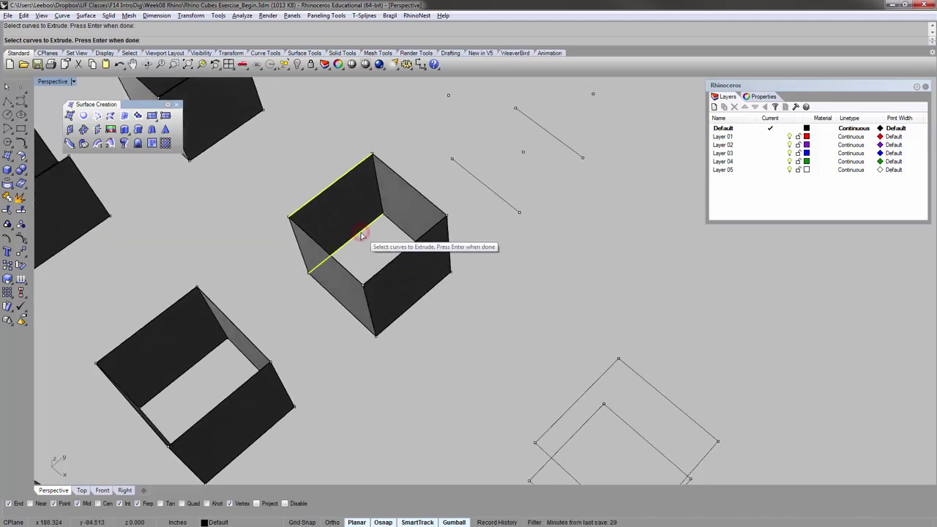
pyautogui.press('Return')
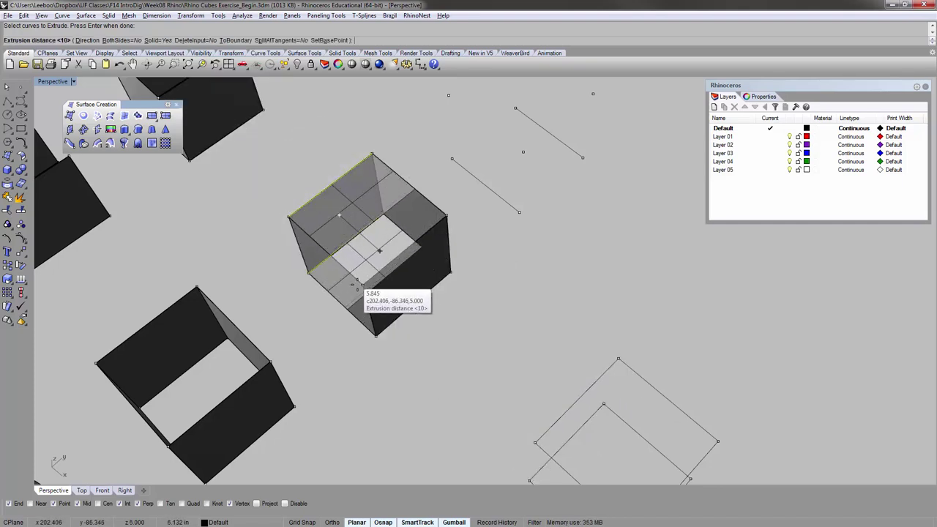
pyautogui.moveTo(425, 201); pyautogui.dragTo(498, 210, button='right')
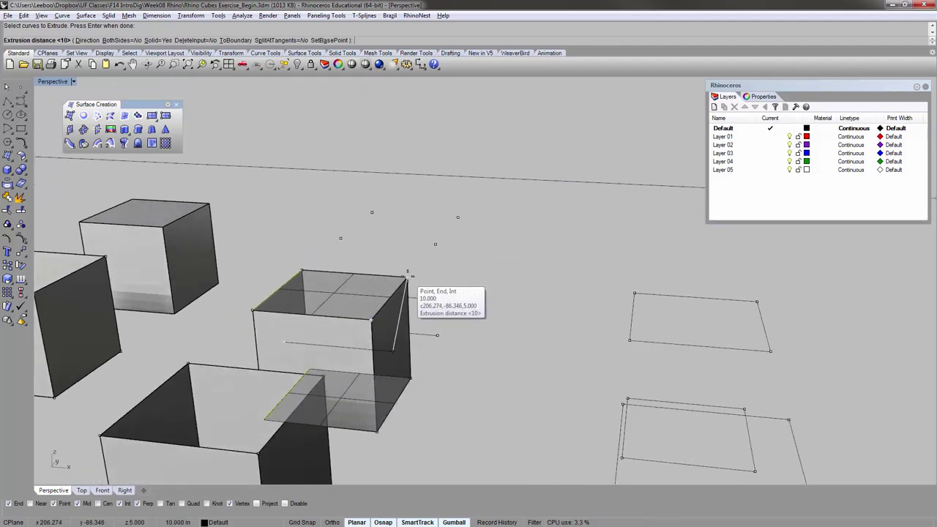
# - Extrude the selected edge 10 inches up to the top corner to complete the cube in the Line Extrude column
pyautogui.click(407, 277)
pyautogui.moveTo(460, 288); pyautogui.dragTo(425, 323, button='right')
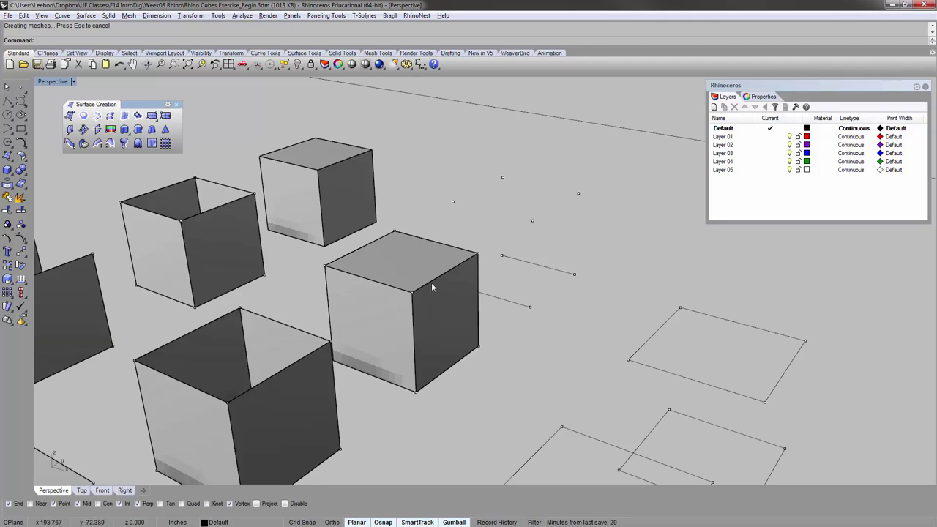
# - Copy all the separate faces of the finished cube from its bottom corner to the matching corner point of the next cube position
pyautogui.moveTo(431, 288); pyautogui.dragTo(521, 358, button='right')
pyautogui.keyDown('ctrl'); pyautogui.keyDown('shift'); pyautogui.click(405, 266); pyautogui.keyUp('shift'); pyautogui.keyUp('ctrl')
pyautogui.keyDown('ctrl'); pyautogui.keyDown('shift'); pyautogui.click(374, 318); pyautogui.keyUp('shift'); pyautogui.keyUp('ctrl')
pyautogui.keyDown('ctrl'); pyautogui.keyDown('shift'); pyautogui.click(446, 329); pyautogui.keyUp('shift'); pyautogui.keyUp('ctrl')
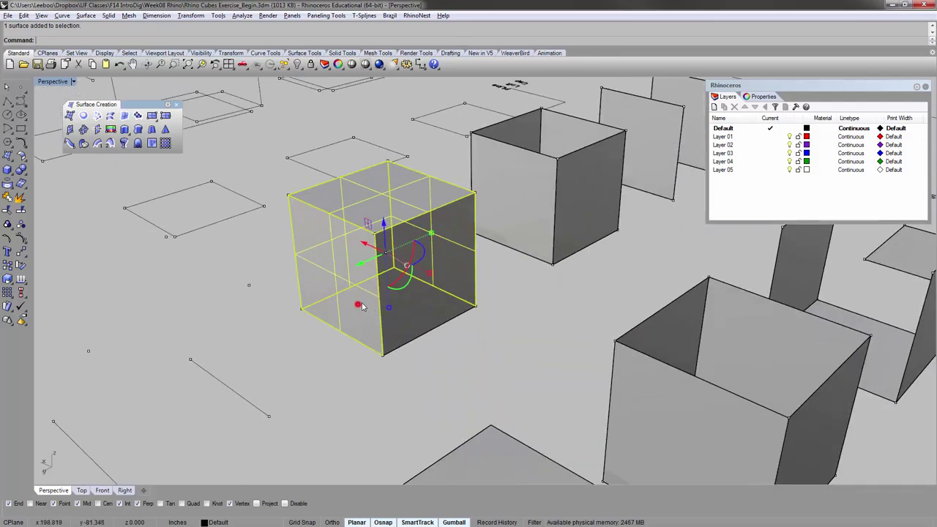
pyautogui.moveTo(355, 303); pyautogui.dragTo(375, 249, button='right')
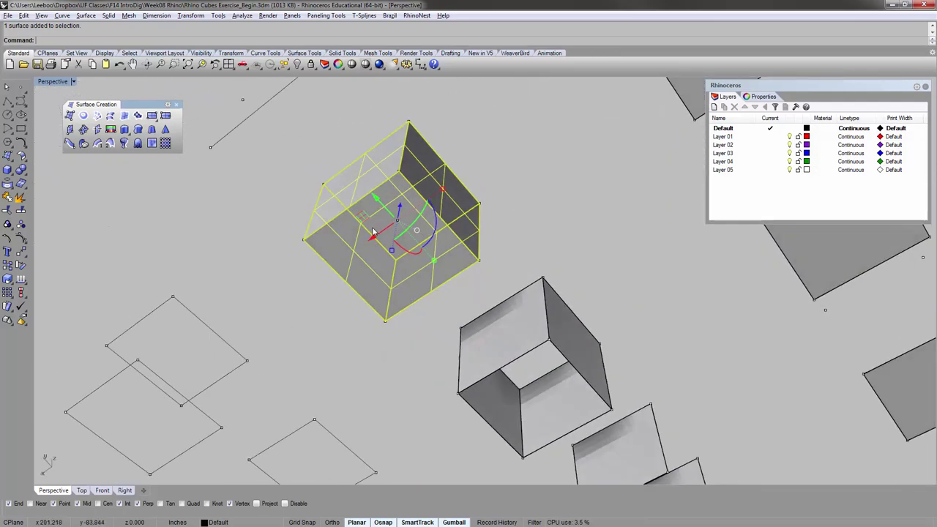
pyautogui.moveTo(429, 170); pyautogui.dragTo(408, 243, button='right')
pyautogui.moveTo(322, 342); pyautogui.dragTo(267, 326, button='right')
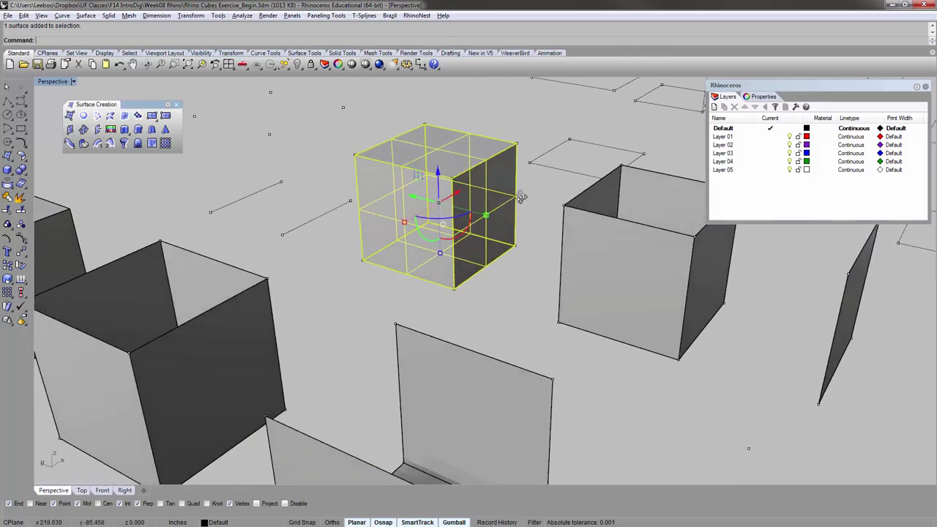
pyautogui.moveTo(520, 197); pyautogui.dragTo(334, 205, button='right')
pyautogui.scroll(-4, 521, 197)
pyautogui.moveTo(560, 254); pyautogui.dragTo(483, 341, button='right')
pyautogui.write('copy')
pyautogui.press('Return')
pyautogui.click(427, 299)
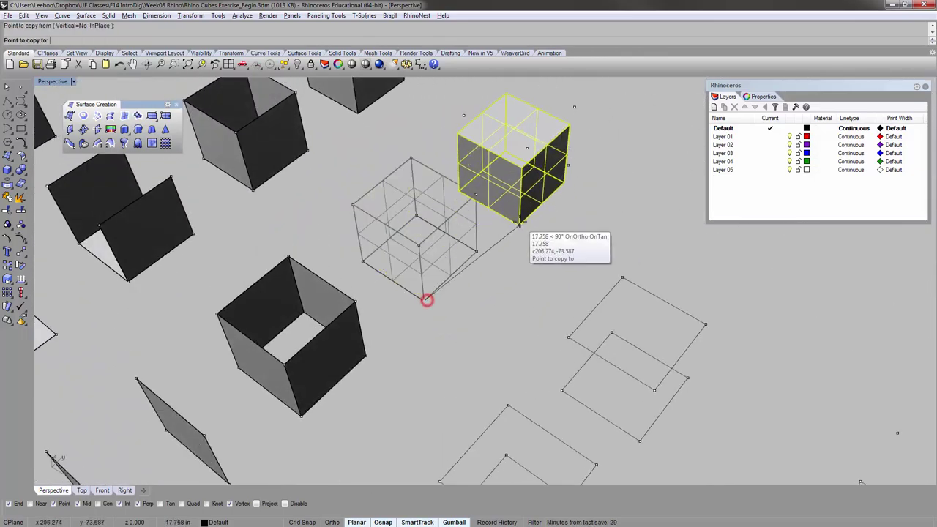
pyautogui.click(525, 206)
pyautogui.press('Return')
pyautogui.click(556, 211)
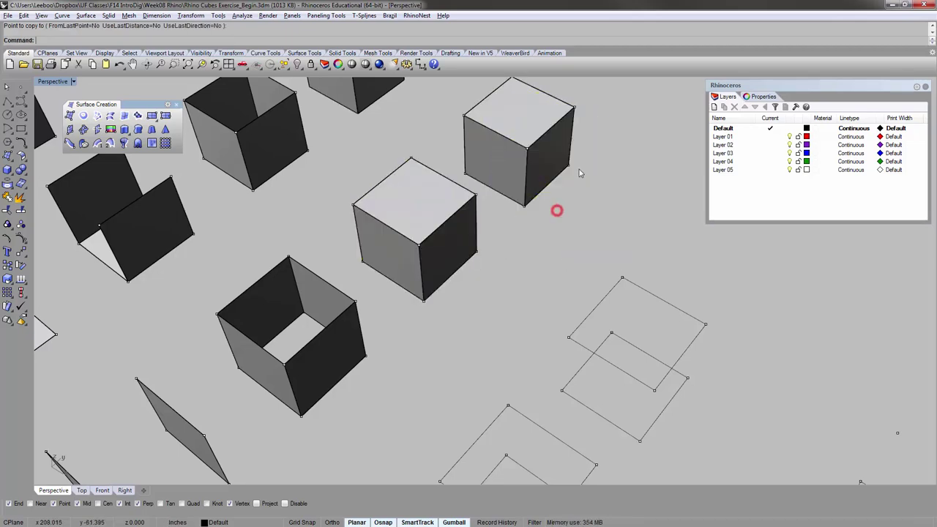
# - Select faces of the copied cube to check whether they are separate surfaces
pyautogui.keyDown('shift'); pyautogui.moveTo(577, 173); pyautogui.dragTo(392, 246, button='right'); pyautogui.keyUp('shift')
pyautogui.click(416, 230)
pyautogui.click(437, 279)
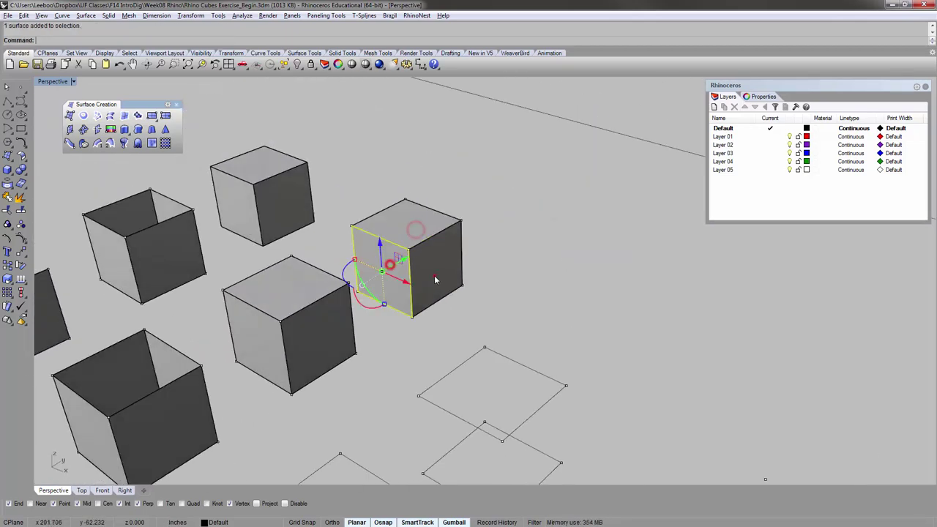
pyautogui.click(497, 205)
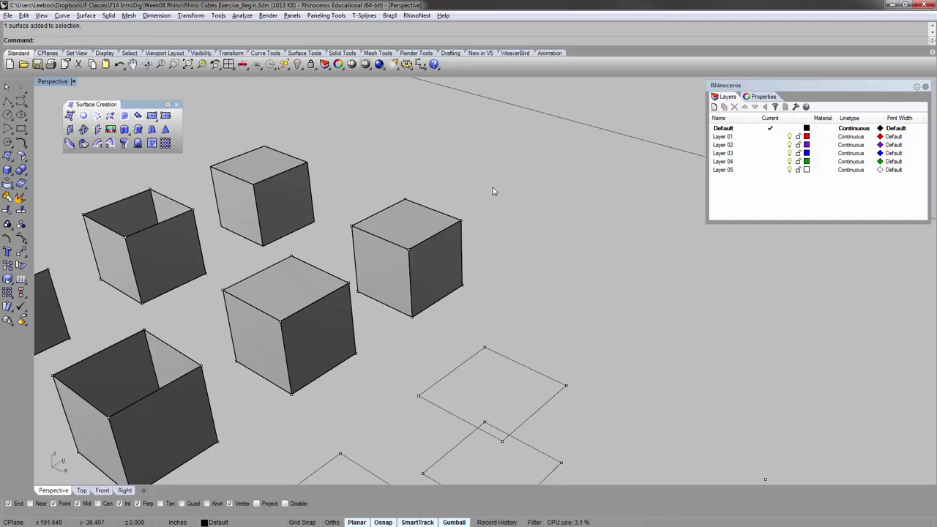
# - Select the last created objects and join the copied cube's six surfaces into one polysurface
pyautogui.click(288, 68)
pyautogui.click(454, 134)
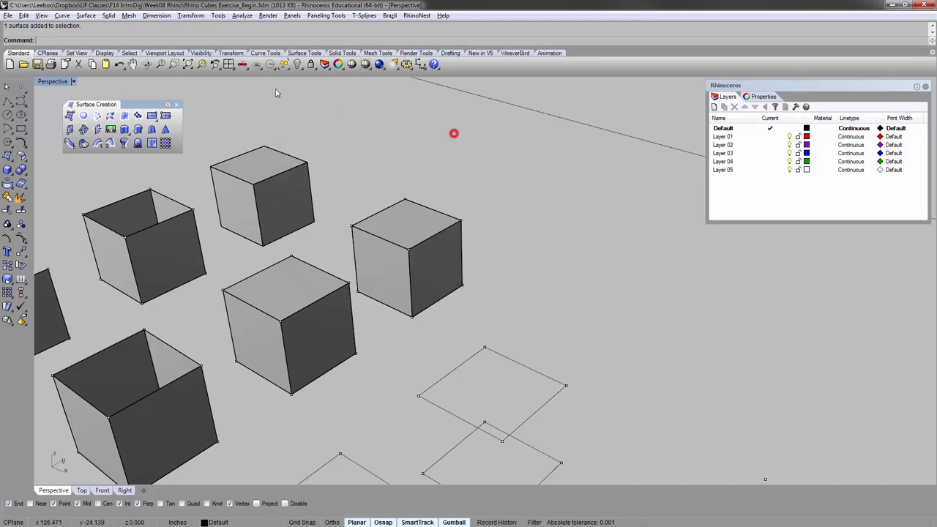
pyautogui.click(288, 68)
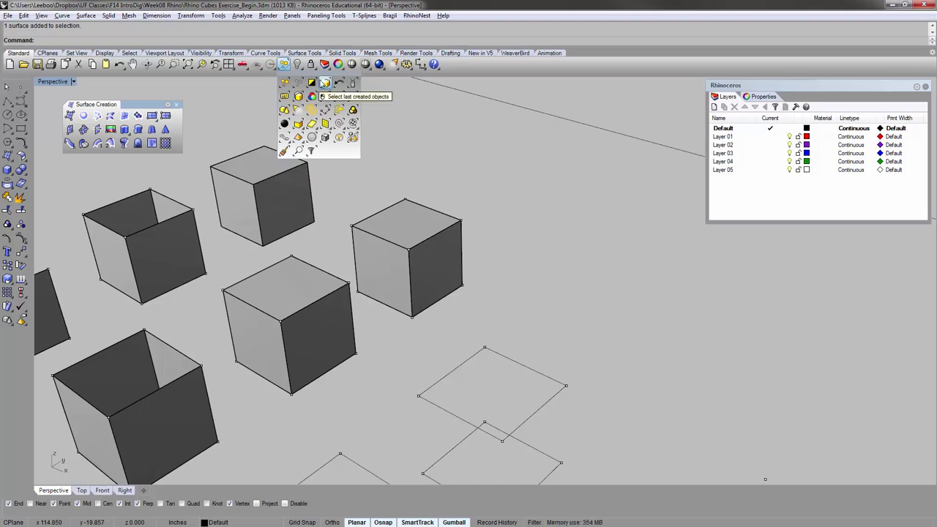
pyautogui.click(326, 83)
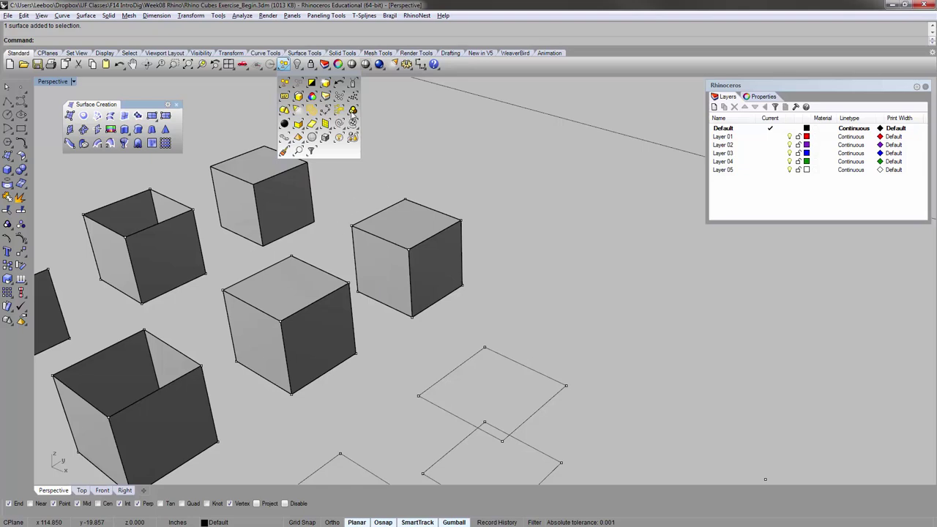
pyautogui.click(327, 83)
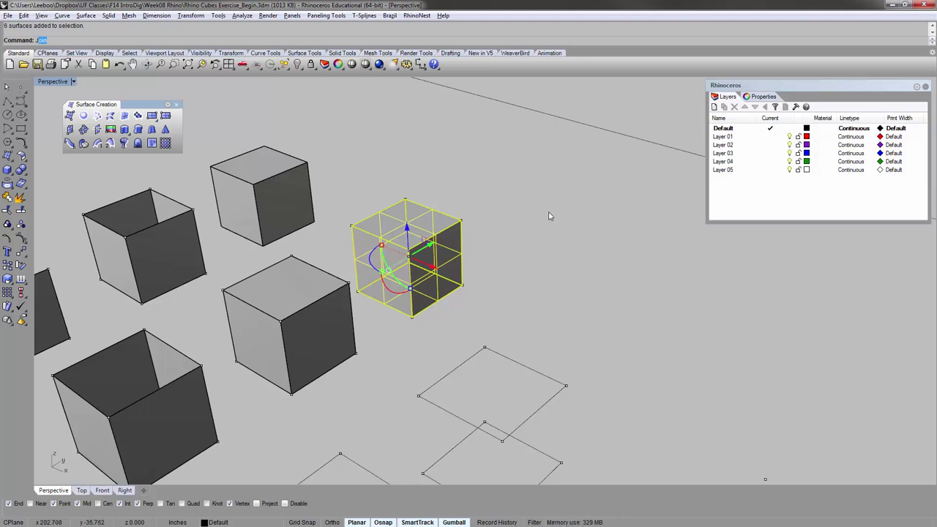
pyautogui.press('Return')
pyautogui.click(462, 147)
pyautogui.click(405, 225)
pyautogui.click(487, 209)
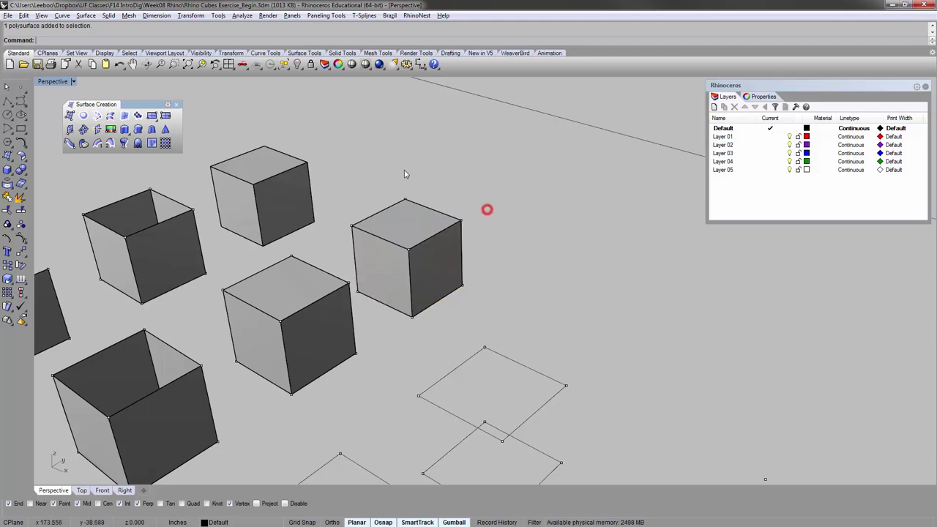
# - Delete the two existing square curves in the first cube position of the PLine Loft Cap column
pyautogui.scroll(-8, 404, 174)
pyautogui.scroll(5, 413, 306)
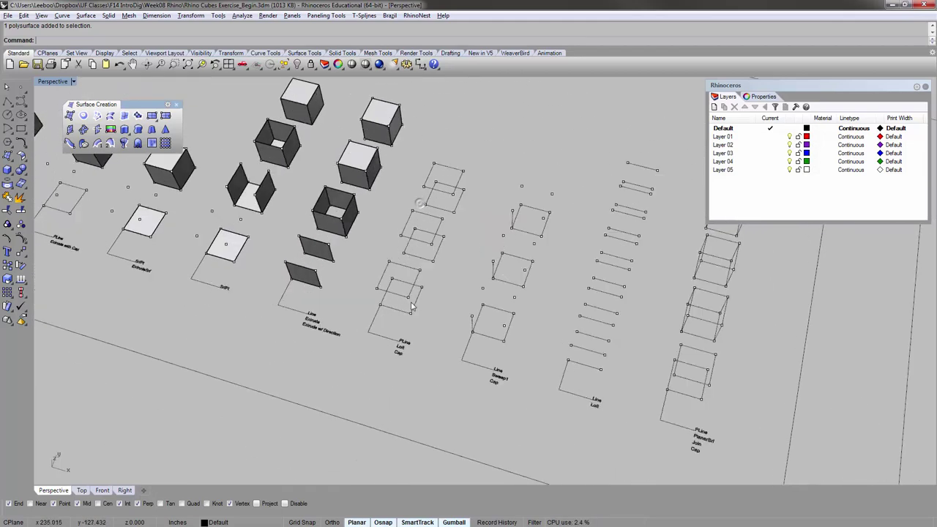
pyautogui.scroll(2, 412, 306)
pyautogui.click(396, 320)
pyautogui.write('zs')
pyautogui.press('Return')
pyautogui.press('Escape')
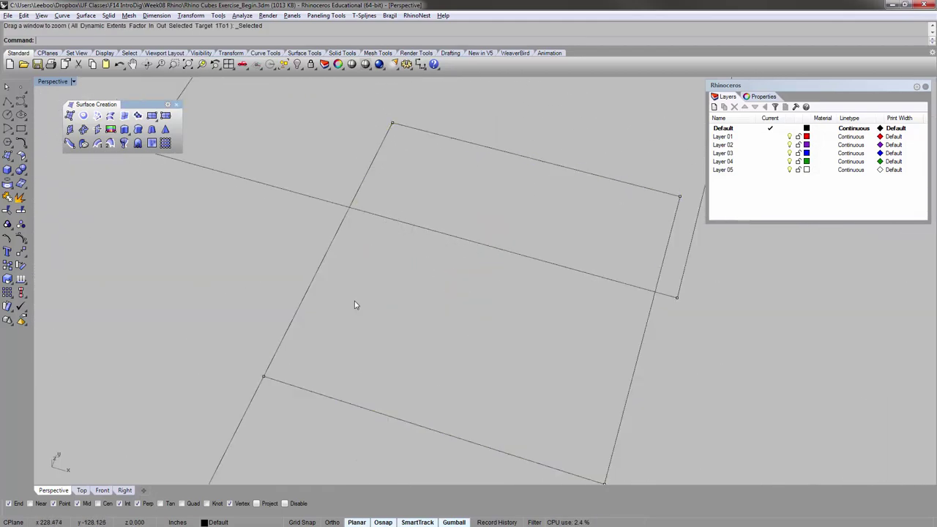
pyautogui.scroll(-10, 355, 303)
pyautogui.moveTo(348, 293); pyautogui.dragTo(410, 348, button='right')
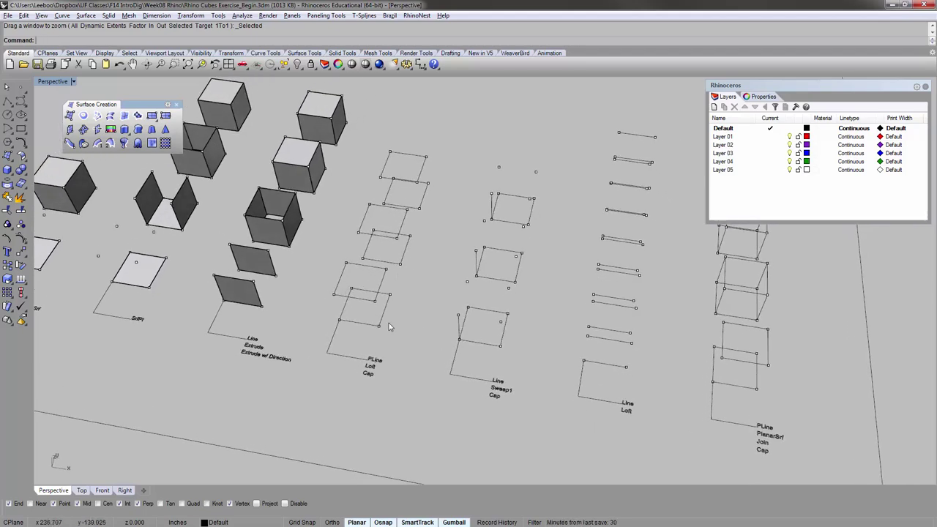
pyautogui.scroll(4, 389, 327)
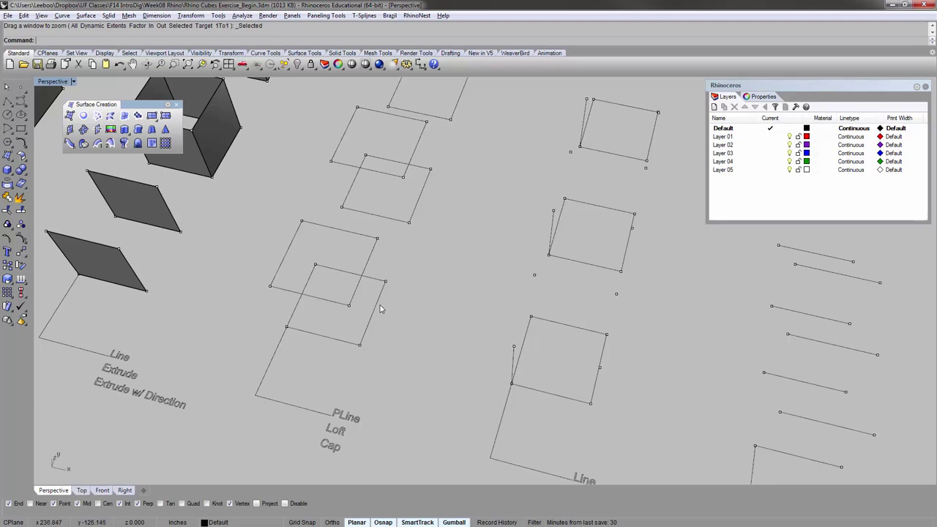
pyautogui.click(379, 306)
pyautogui.press('Delete')
pyautogui.click(368, 257)
pyautogui.press('Delete')
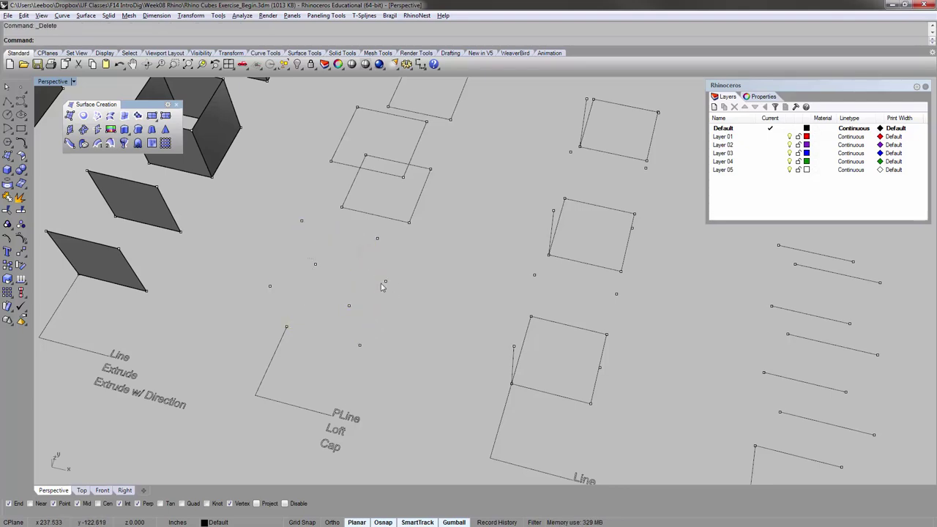
# - Draw a closed square polyline through the four base points of the first PLine Loft Cap position, using the Close option
pyautogui.write('polyline')
pyautogui.press('Return')
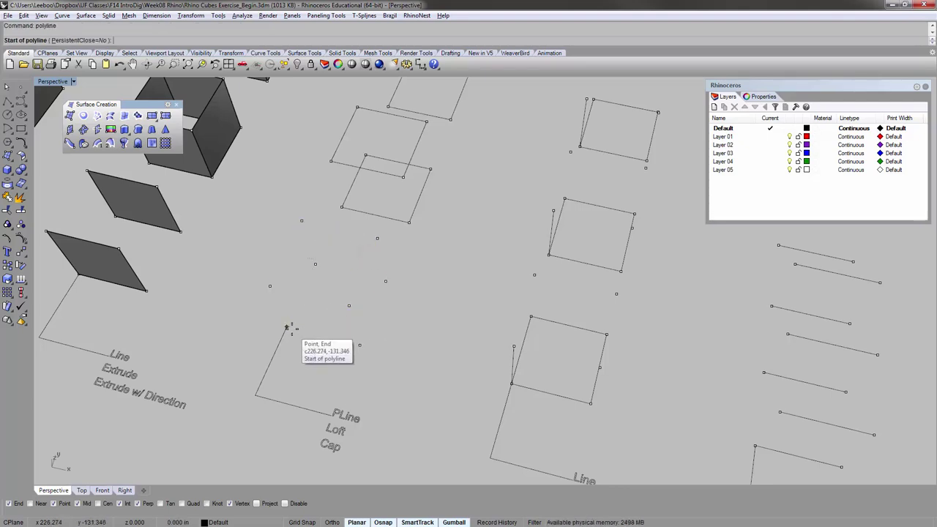
pyautogui.click(288, 327)
pyautogui.click(313, 268)
pyautogui.click(384, 280)
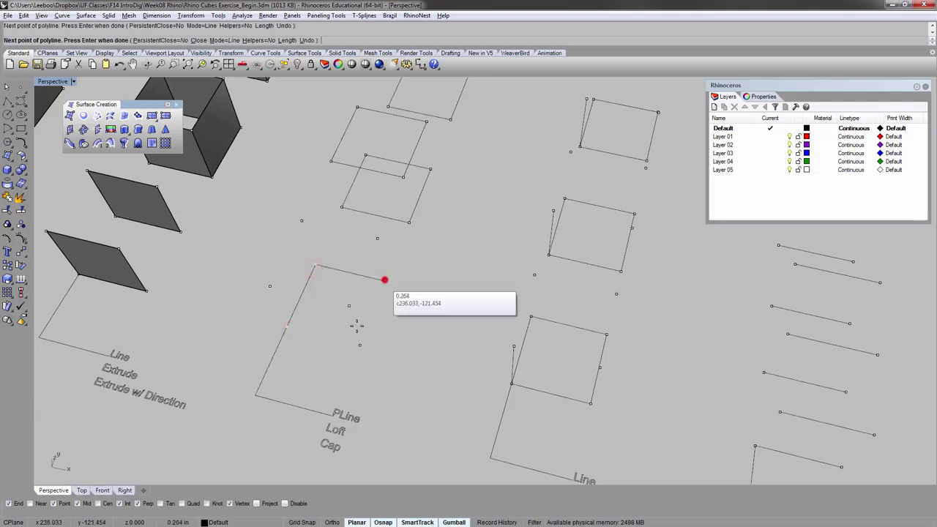
pyautogui.click(357, 343)
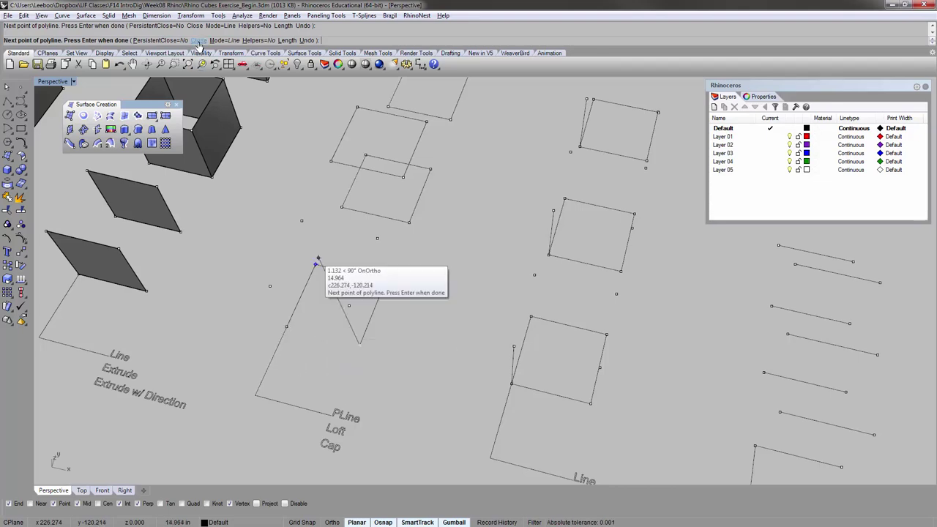
pyautogui.write('c')
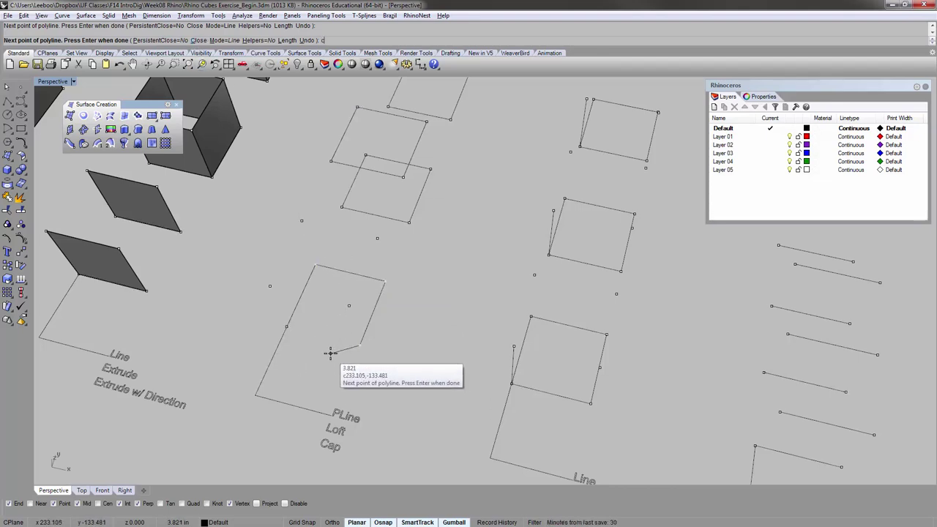
pyautogui.press('Return')
pyautogui.click(289, 331)
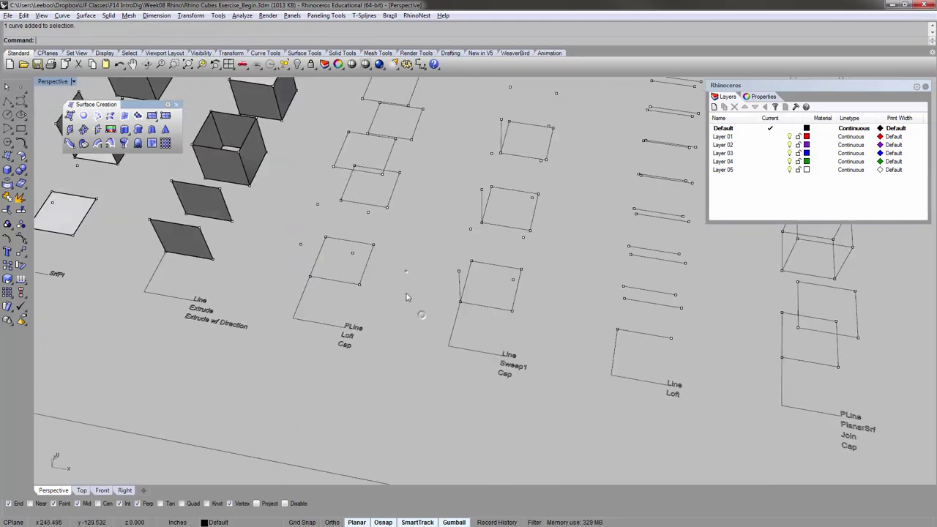
# - Draw an irregular polyline over the space beside the PLine Loft Cap square and close it with the Close option
pyautogui.rightClick(408, 297)
pyautogui.click(392, 298)
pyautogui.click(426, 265)
pyautogui.click(434, 294)
pyautogui.click(380, 308)
pyautogui.click(420, 341)
pyautogui.click(459, 384)
pyautogui.click(377, 383)
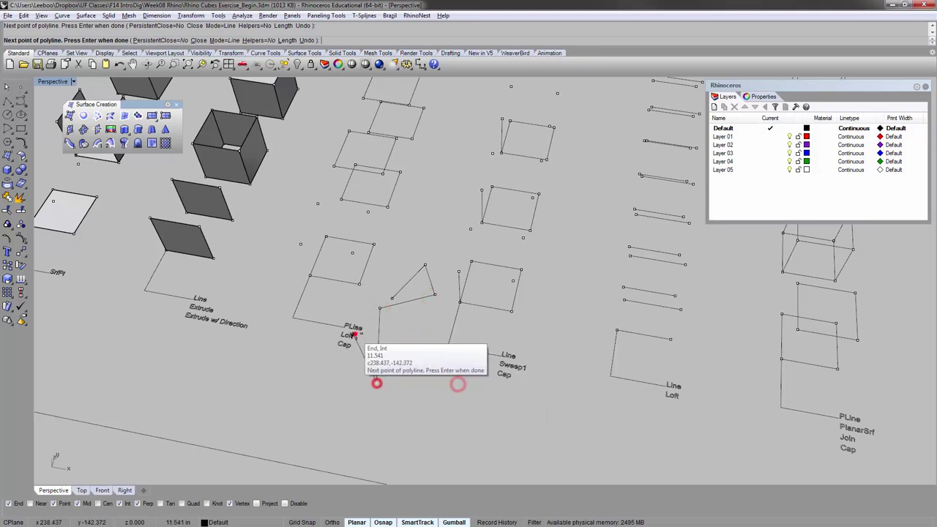
pyautogui.click(376, 382)
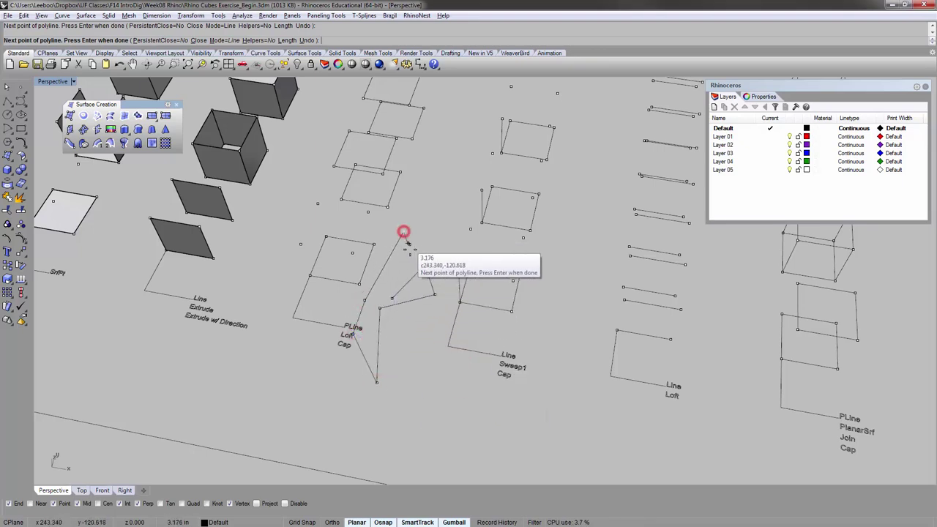
pyautogui.write('c')
pyautogui.press('Return')
# - Delete the irregular closed polyline beside the PLine Loft Cap square
pyautogui.scroll(3, 395, 301)
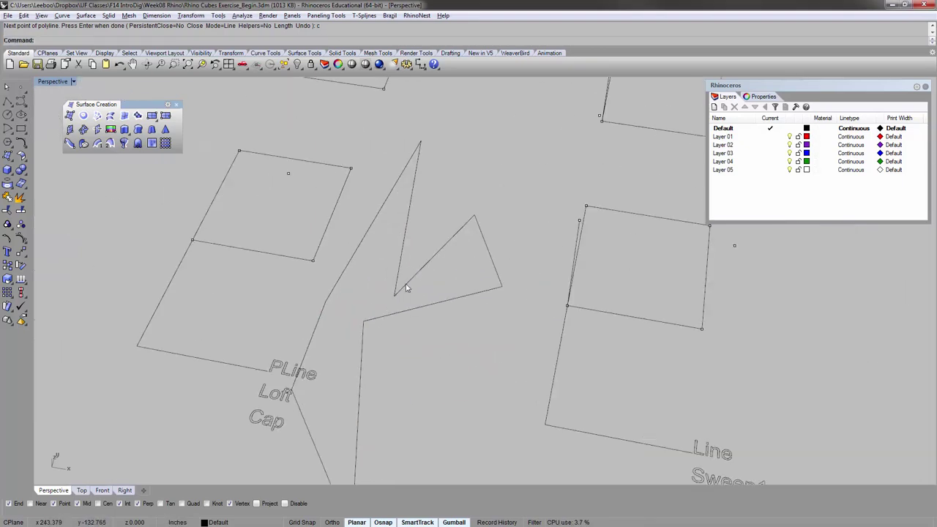
pyautogui.click(407, 288)
pyautogui.press('Delete')
pyautogui.scroll(-3, 373, 278)
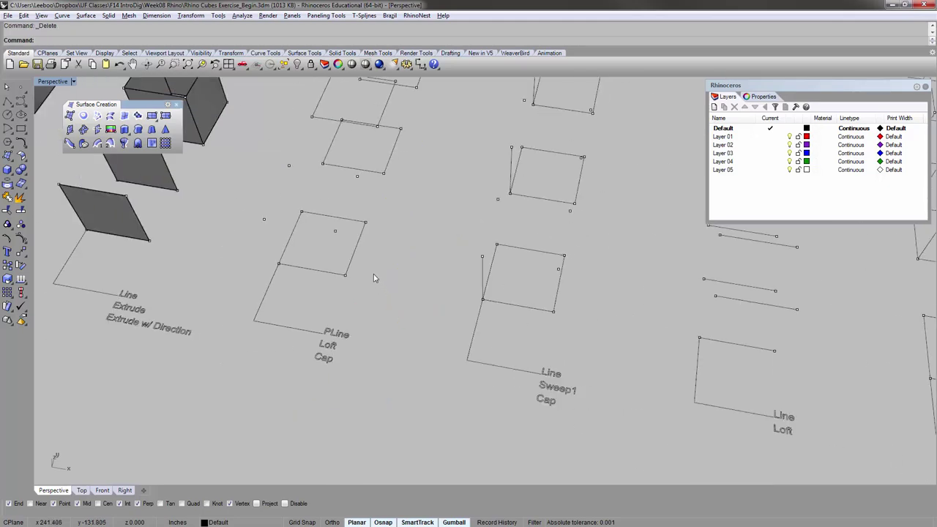
# - Copy the base square from its front corner to the point directly above it to make the top square
pyautogui.scroll(-5, 374, 278)
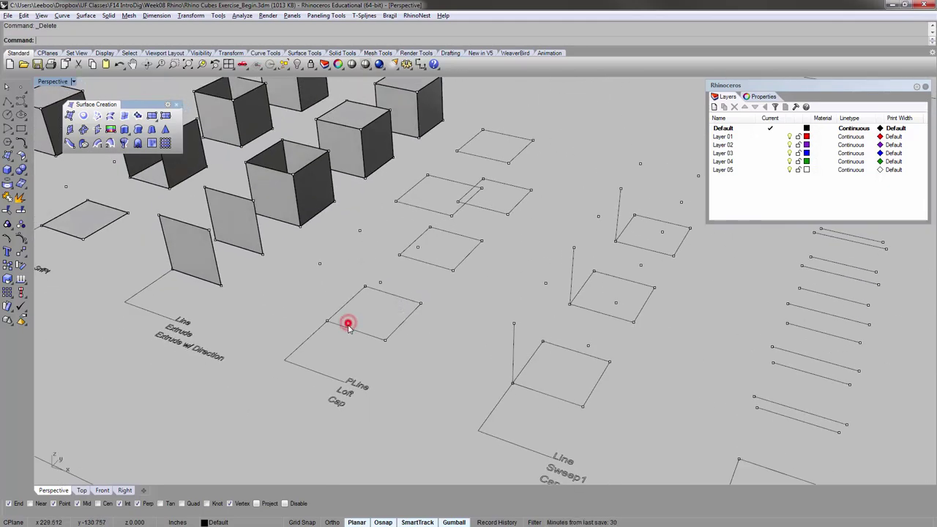
pyautogui.click(348, 328)
pyautogui.write('copy')
pyautogui.press('Return')
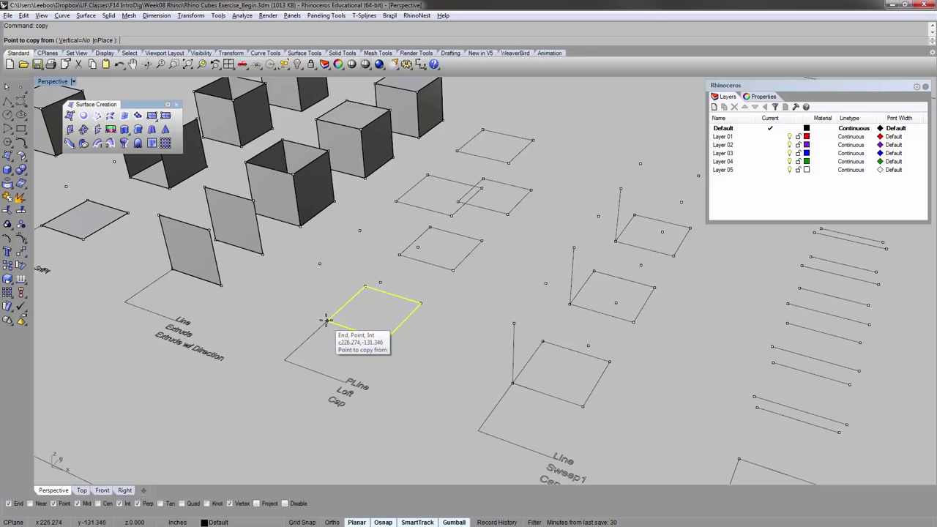
pyautogui.click(326, 320)
pyautogui.click(319, 263)
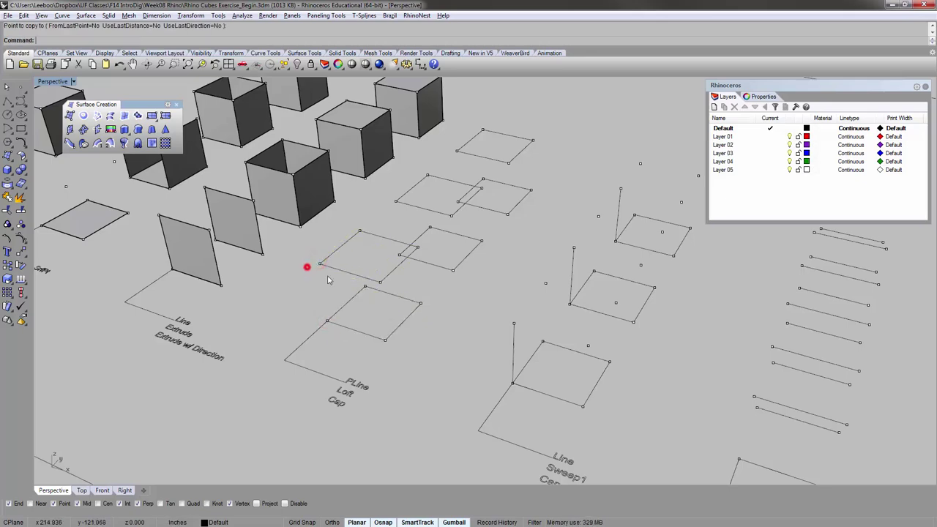
# - Start a Loft from the base and top squares of the second PLine Loft Cap position, accepting the aligned seam points
pyautogui.moveTo(355, 269); pyautogui.dragTo(400, 260, button='right')
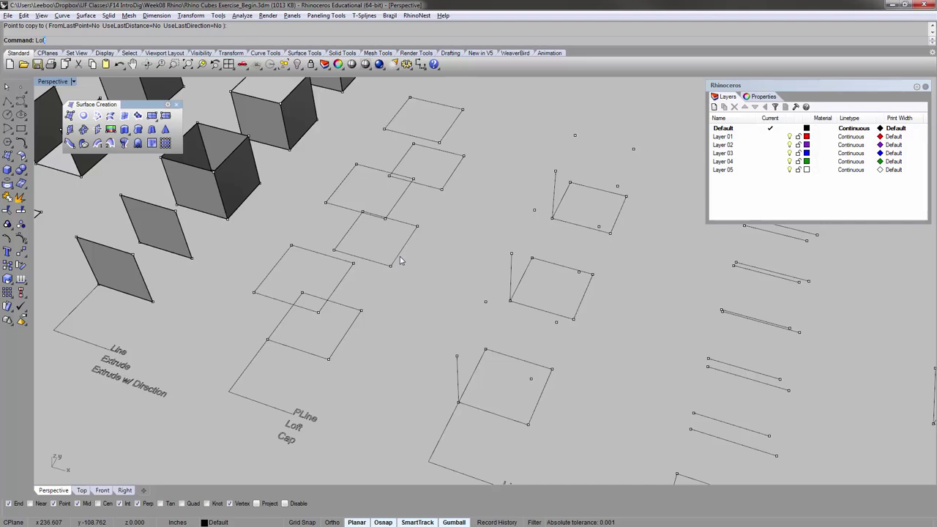
pyautogui.press('Return')
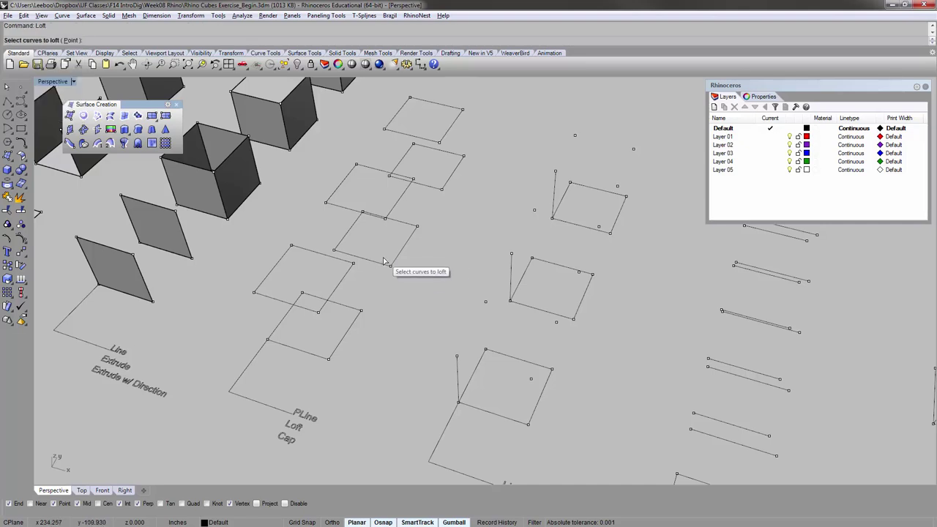
pyautogui.click(398, 253)
pyautogui.click(404, 191)
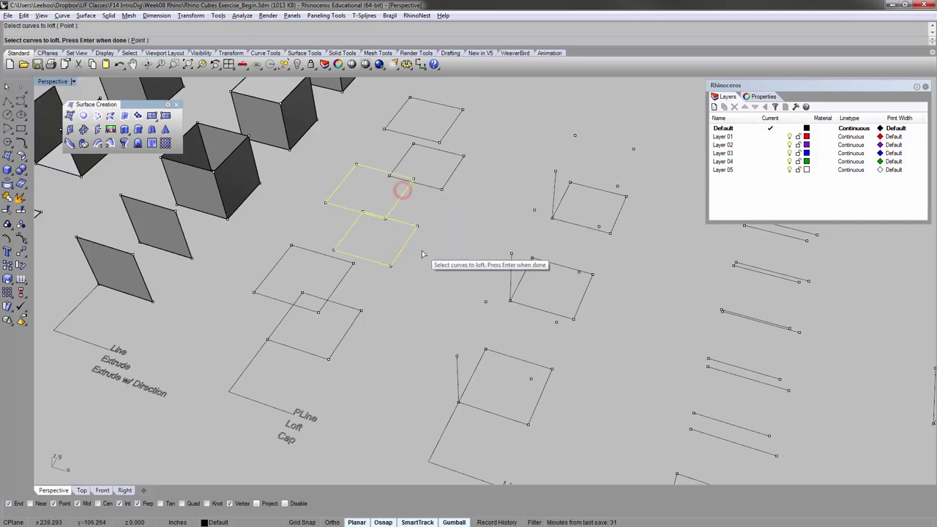
pyautogui.press('Return')
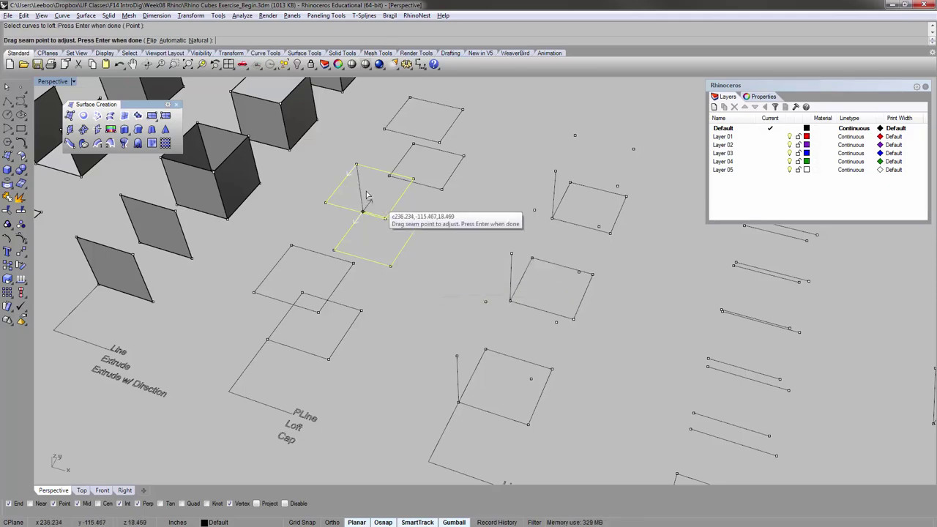
pyautogui.scroll(3, 381, 209)
pyautogui.moveTo(397, 264)
pyautogui.mouseDown(button='right')
pyautogui.moveTo(400, 275)
pyautogui.moveTo(408, 265)
pyautogui.mouseUp(button='right')
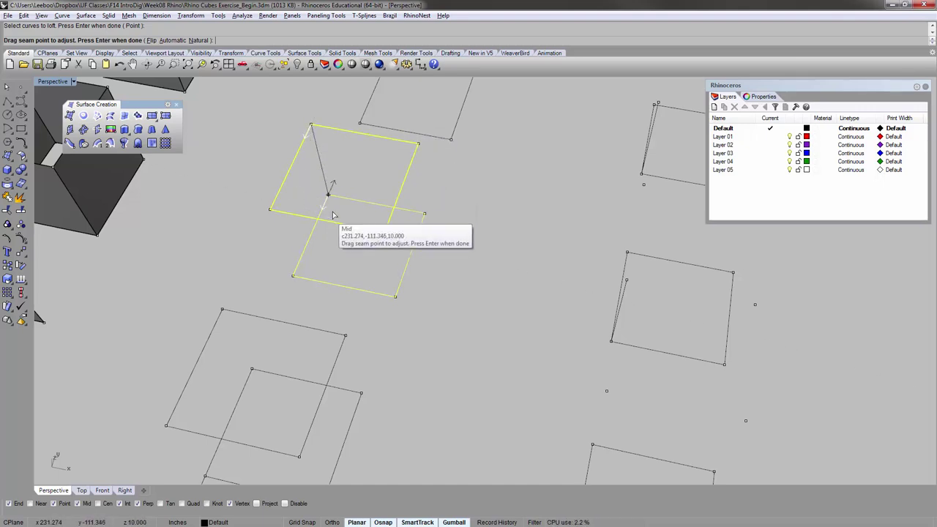
pyautogui.moveTo(350, 196); pyautogui.dragTo(481, 249, button='right')
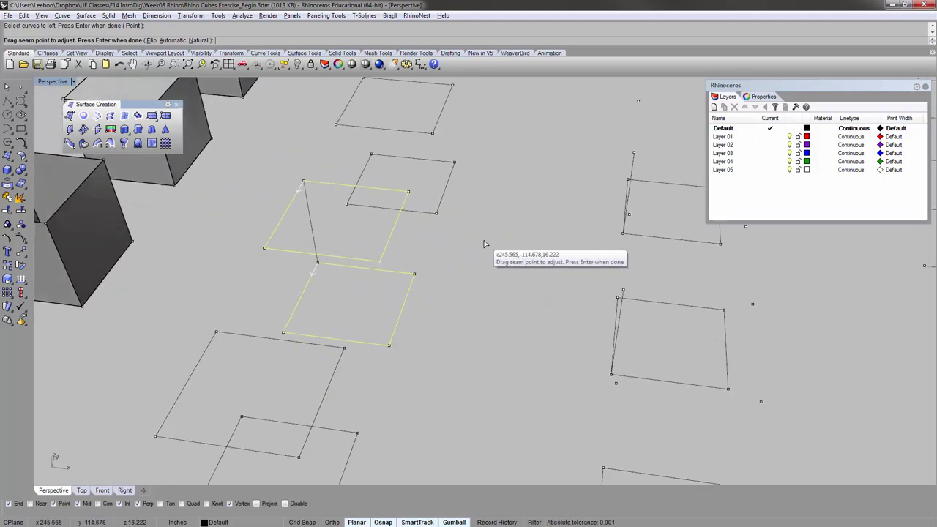
pyautogui.press('Return')
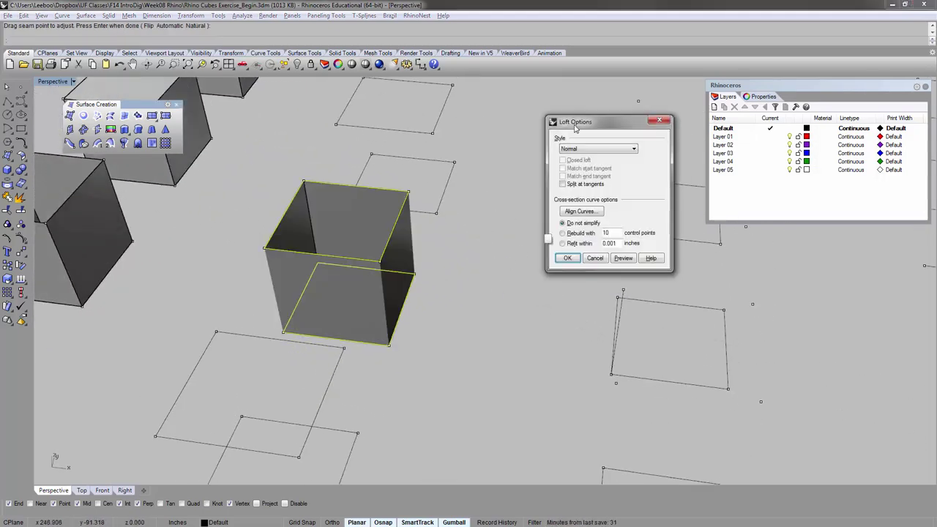
# - Create the loft between the two squares with the Normal style and the Do not simplify option
pyautogui.moveTo(583, 133); pyautogui.dragTo(598, 110)
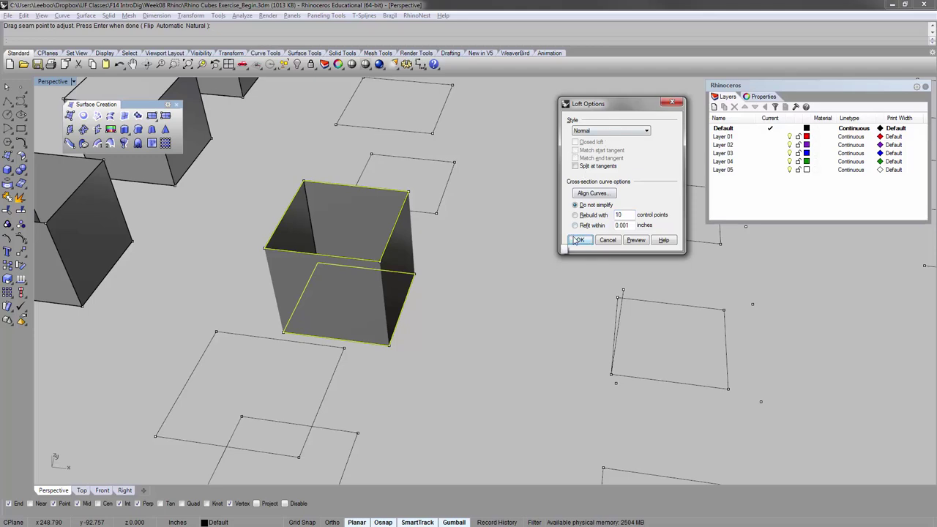
pyautogui.click(602, 129)
pyautogui.click(602, 130)
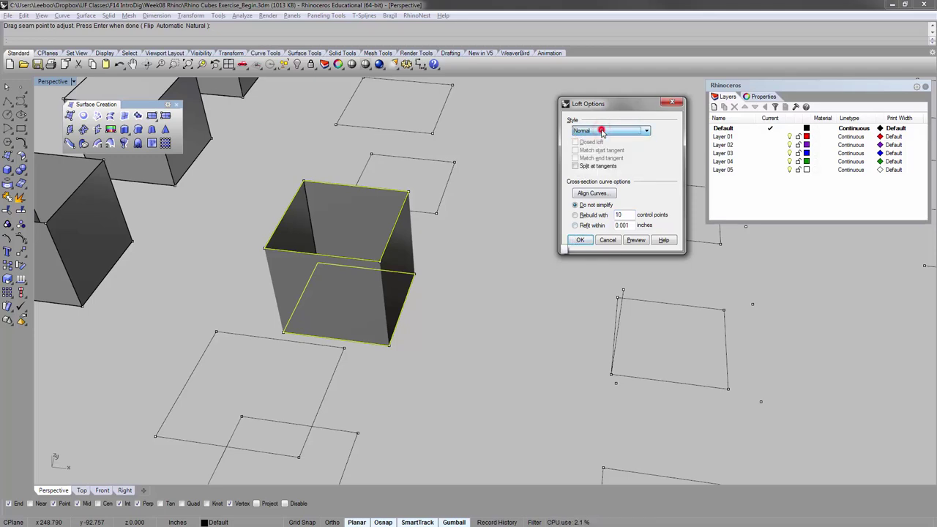
pyautogui.click(582, 241)
pyautogui.moveTo(498, 253); pyautogui.dragTo(512, 216, button='right')
pyautogui.click(465, 277)
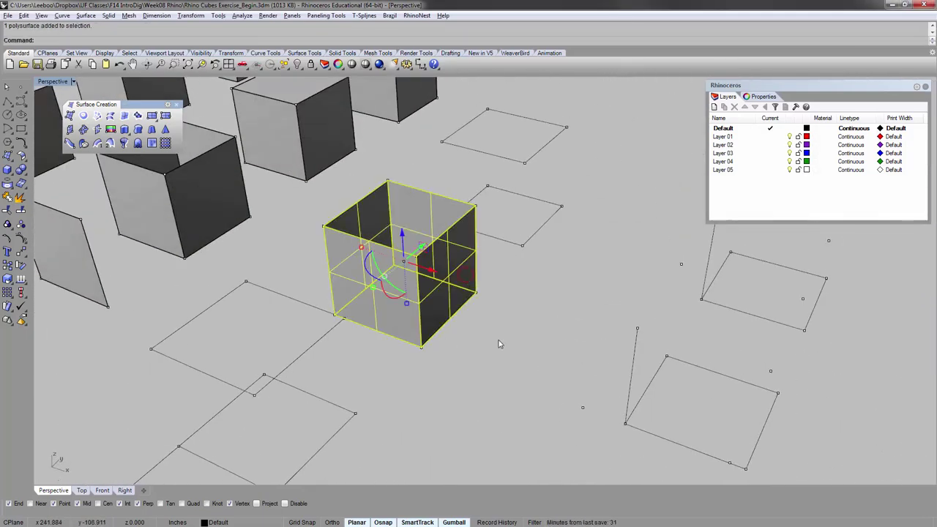
pyautogui.click(548, 264)
# - Copy the lofted open box from its base corner to the matching corner of the third PLine Loft Cap position
pyautogui.scroll(-5, 548, 264)
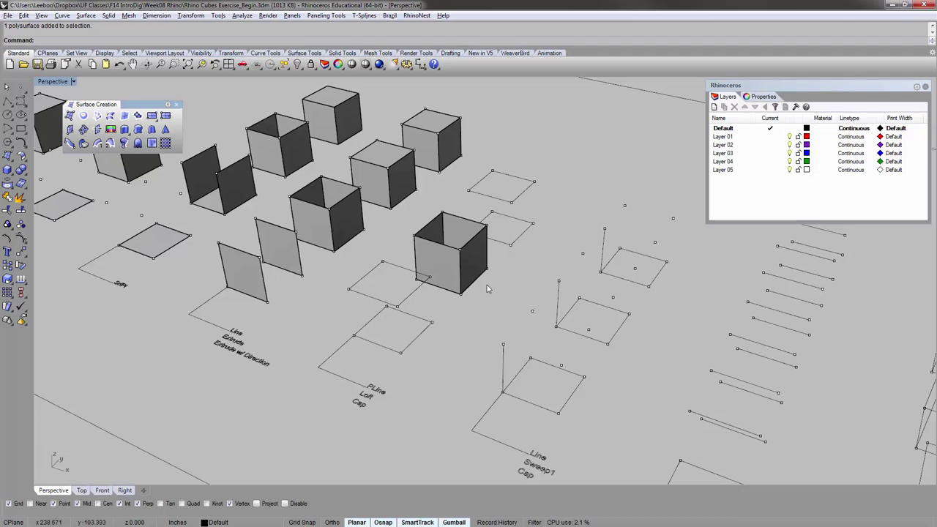
pyautogui.moveTo(488, 286); pyautogui.dragTo(432, 217, button='right')
pyautogui.scroll(7, 432, 211)
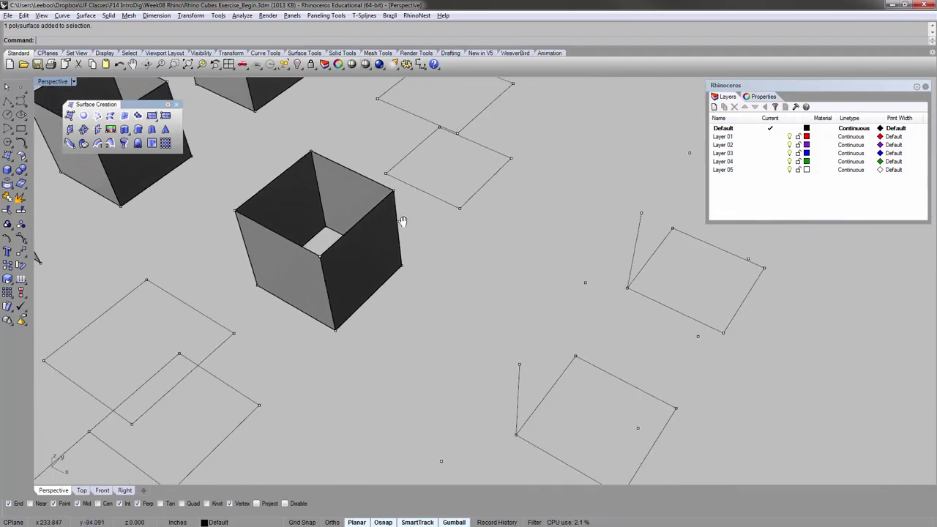
pyautogui.scroll(-5, 276, 279)
pyautogui.click(345, 260)
pyautogui.write('opy')
pyautogui.press('Return')
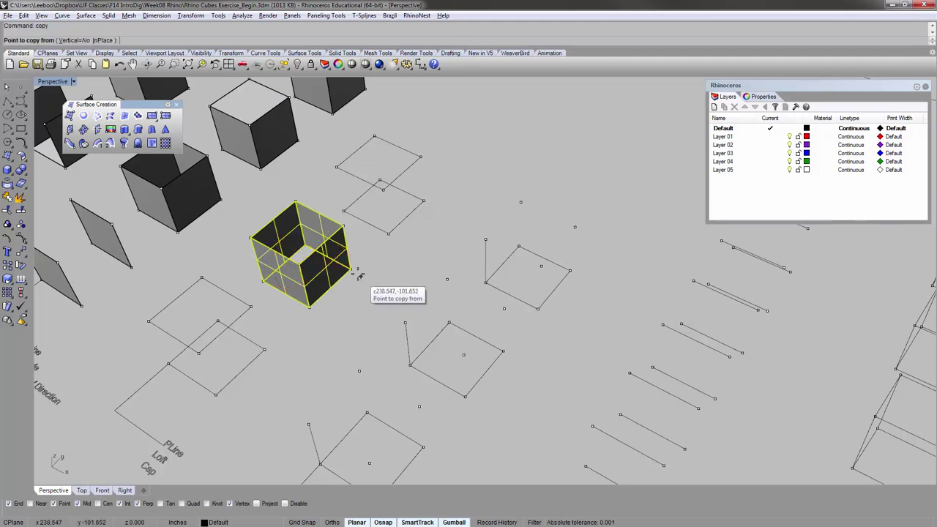
pyautogui.click(351, 268)
pyautogui.press('Return')
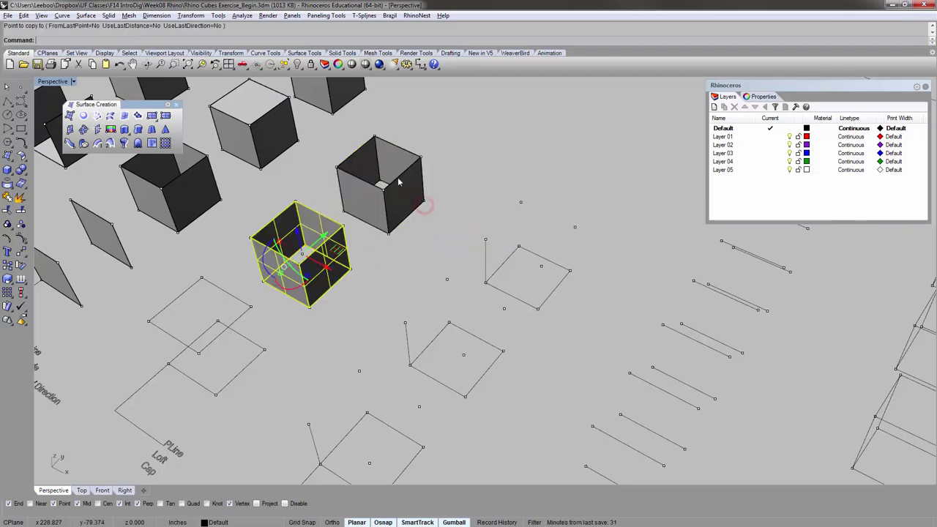
# - Zoom to the copied open box in the third PLine Loft Cap position and close its open ends with Cap
pyautogui.scroll(4, 399, 181)
pyautogui.click(400, 208)
pyautogui.write('zs')
pyautogui.press('Return')
pyautogui.moveTo(340, 219); pyautogui.dragTo(330, 177, button='right')
pyautogui.scroll(-7, 329, 202)
pyautogui.click(466, 196)
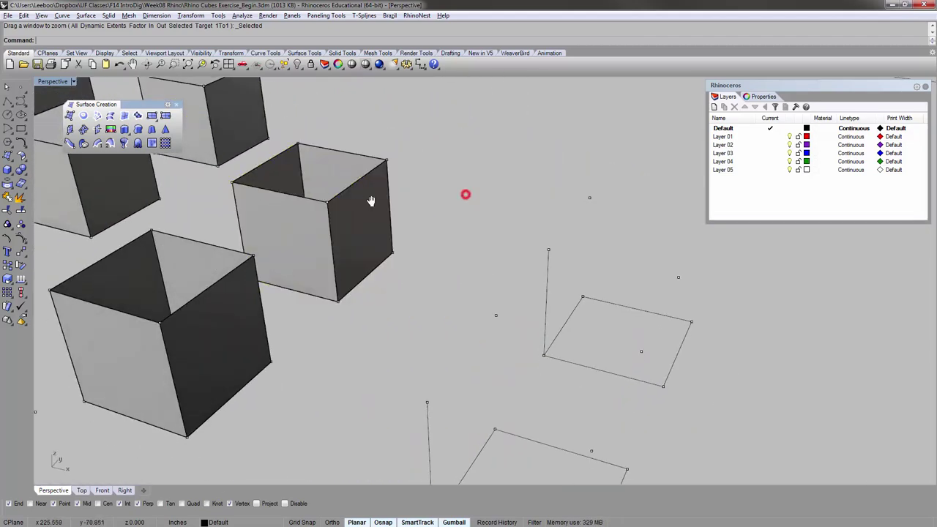
pyautogui.keyDown('shift'); pyautogui.moveTo(371, 201); pyautogui.dragTo(396, 208, button='right'); pyautogui.keyUp('shift')
pyautogui.click(383, 232)
pyautogui.write('Cap')
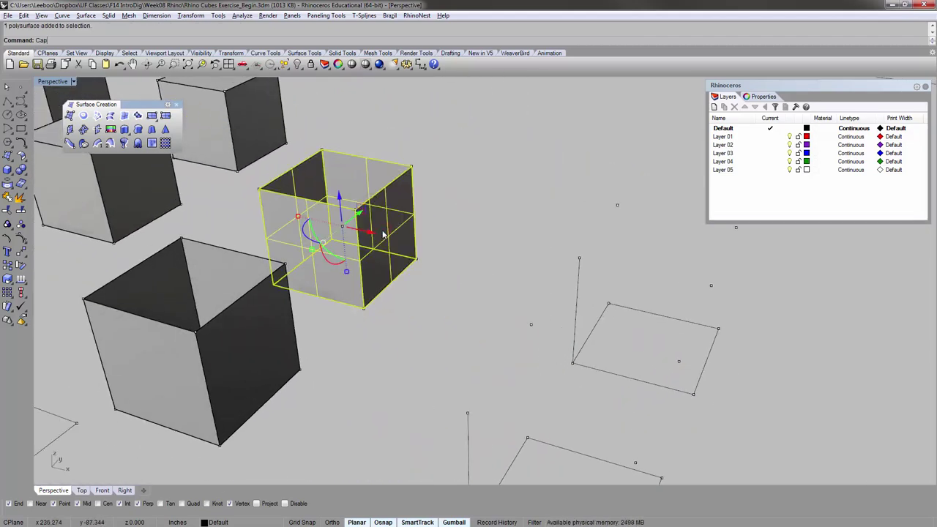
pyautogui.press('Return')
pyautogui.click(353, 196)
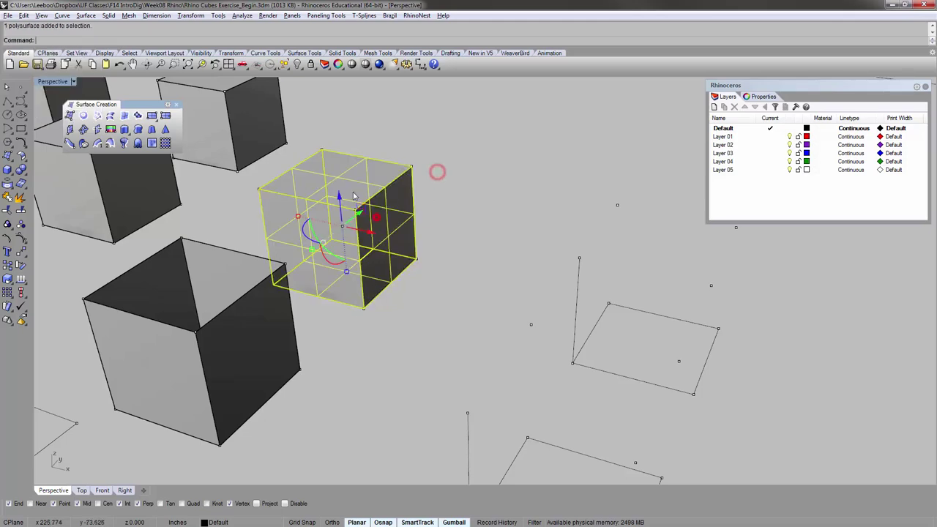
pyautogui.click(471, 139)
pyautogui.moveTo(437, 168); pyautogui.dragTo(385, 245, button='right')
pyautogui.click(342, 194)
pyautogui.click(448, 148)
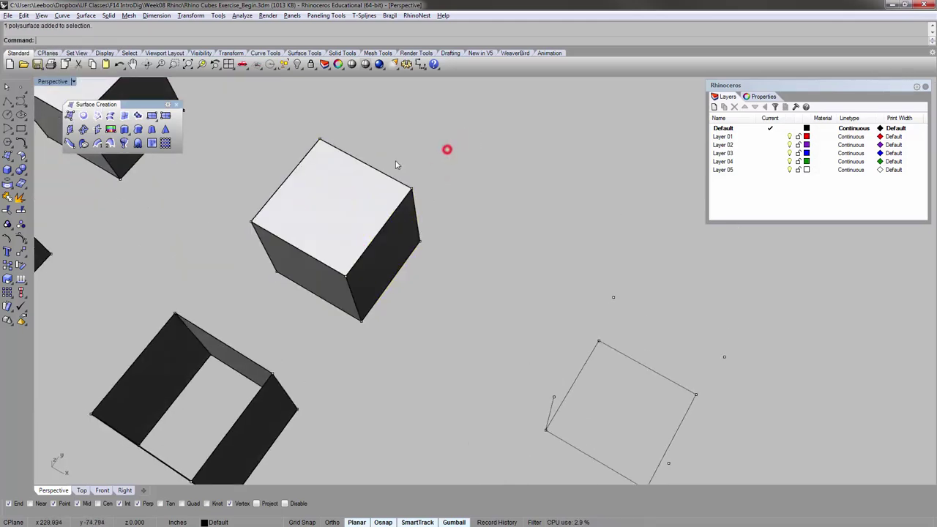
# - Delete the existing vertical line and base square at the first Line Sweep1 Cap position
pyautogui.scroll(-9, 398, 164)
pyautogui.moveTo(379, 279); pyautogui.dragTo(391, 247, button='right')
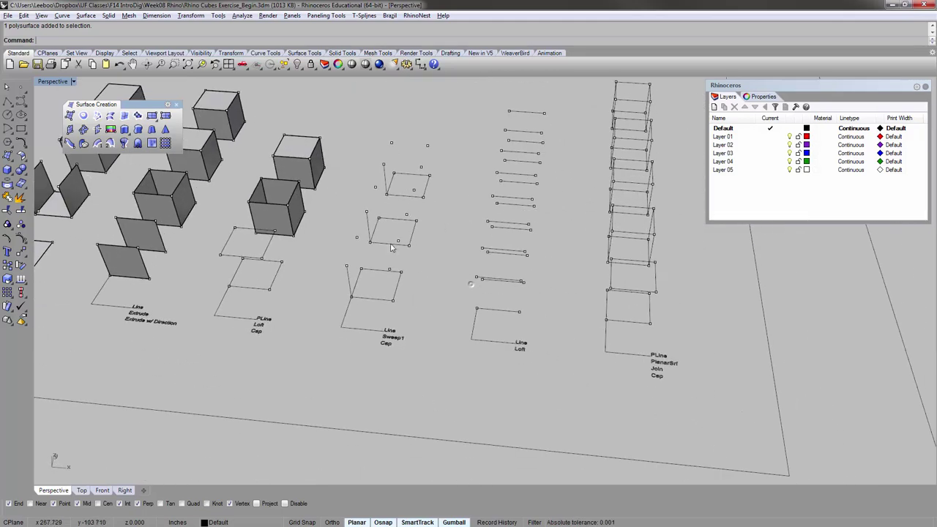
pyautogui.scroll(8, 392, 275)
pyautogui.scroll(-3, 393, 284)
pyautogui.scroll(4, 412, 226)
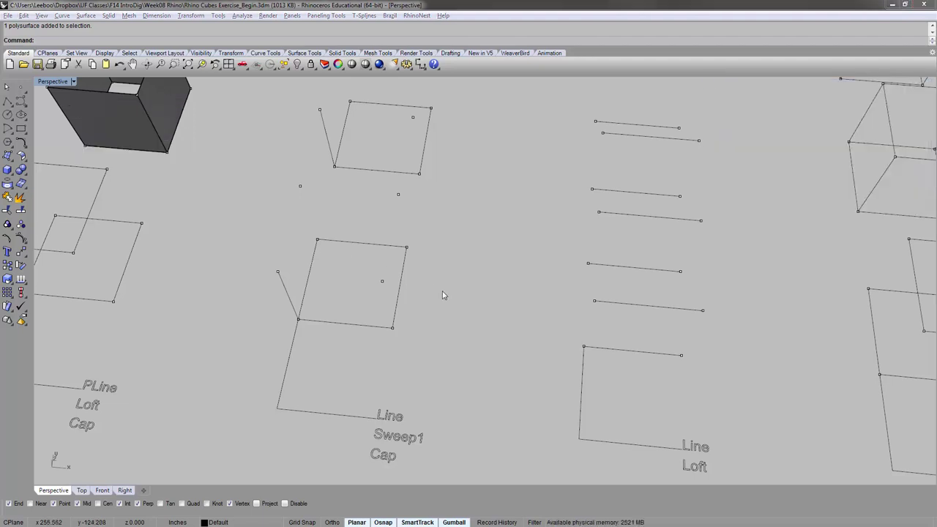
pyautogui.moveTo(481, 293); pyautogui.dragTo(458, 259, button='right')
pyautogui.keyDown('shift'); pyautogui.moveTo(345, 227); pyautogui.dragTo(326, 278, button='right'); pyautogui.keyUp('shift')
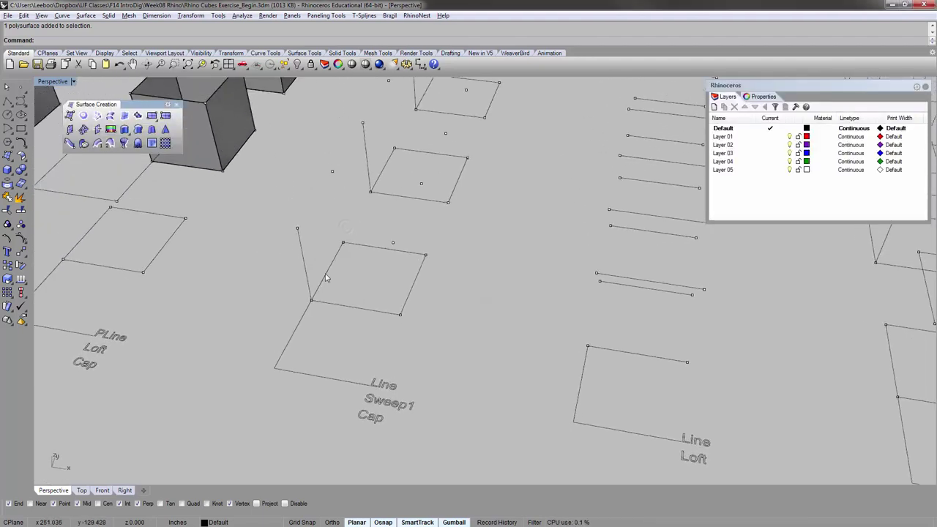
pyautogui.click(307, 264)
pyautogui.press('Delete')
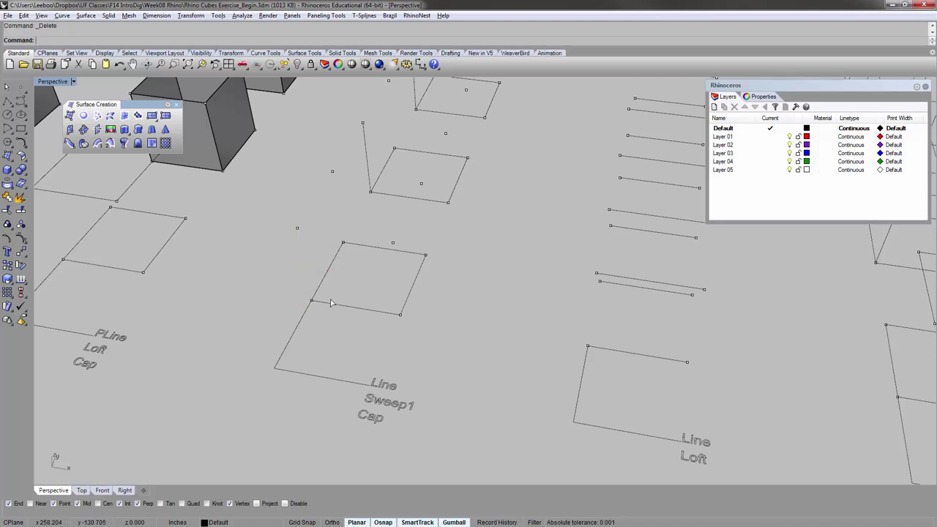
pyautogui.click(331, 303)
pyautogui.press('Delete')
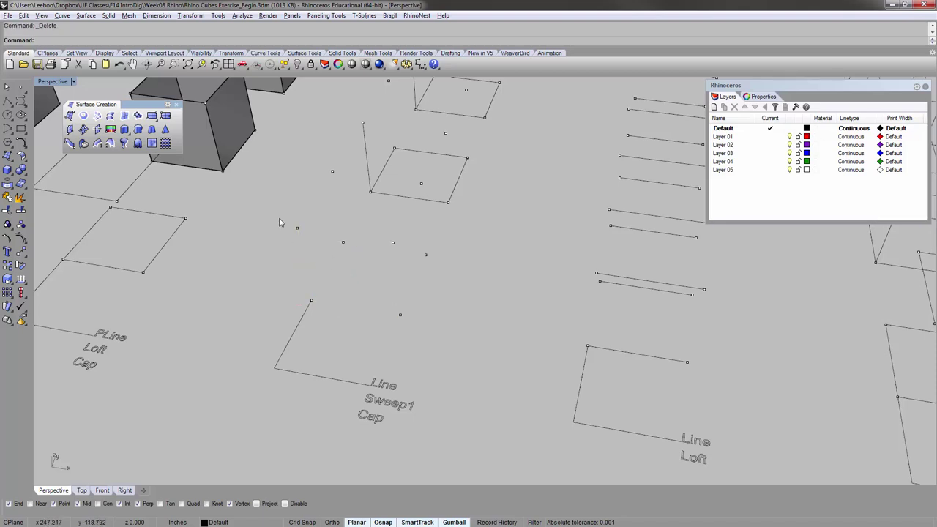
# - Draw a square polyline through the four base points of the first Line Sweep1 Cap position, closing it with the Close option
pyautogui.write('polyline')
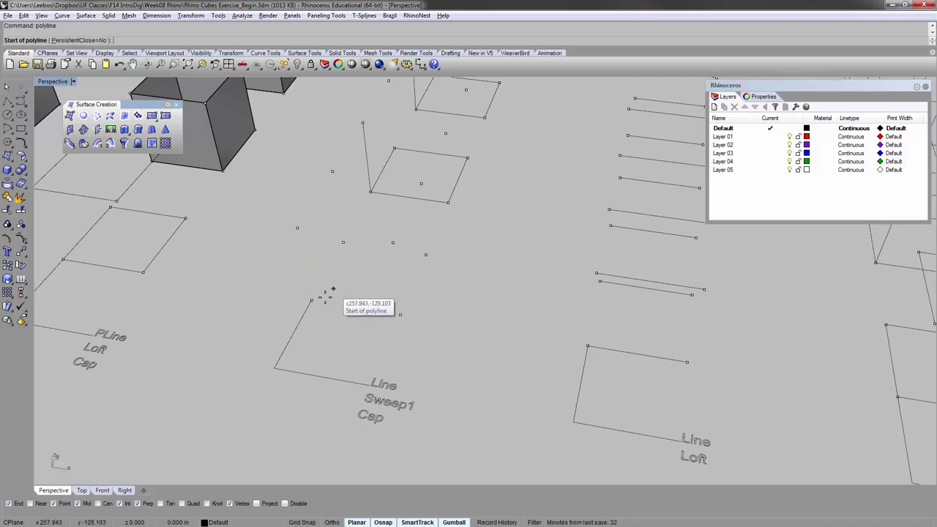
pyautogui.press('Return')
pyautogui.click(311, 301)
pyautogui.click(398, 313)
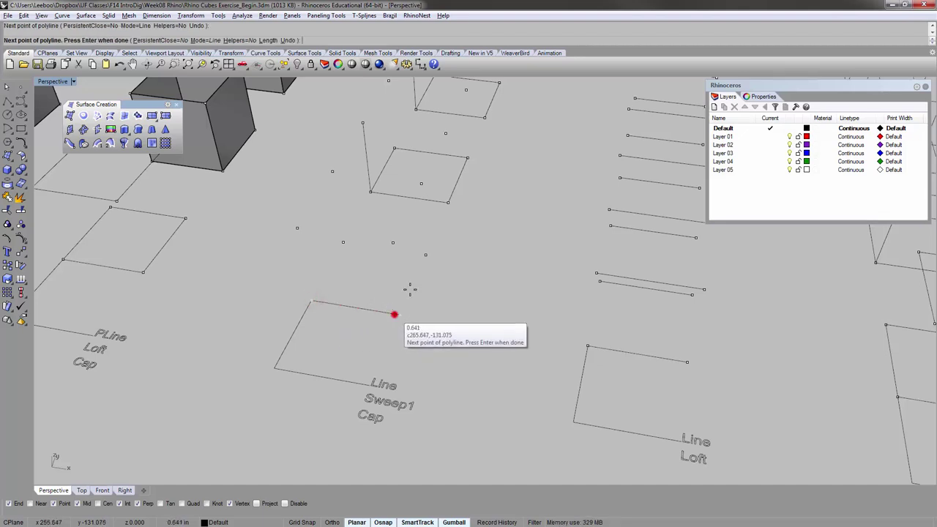
pyautogui.click(343, 242)
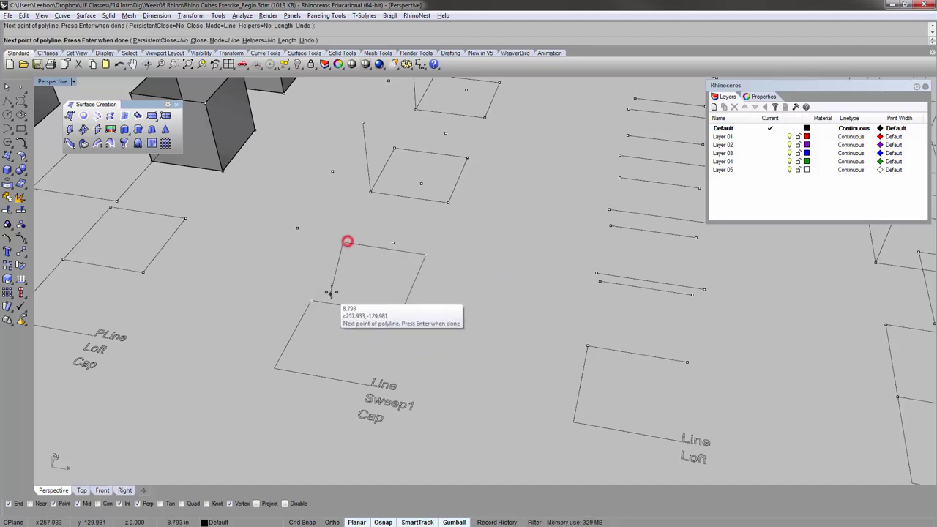
pyautogui.write('c')
pyautogui.press('Return')
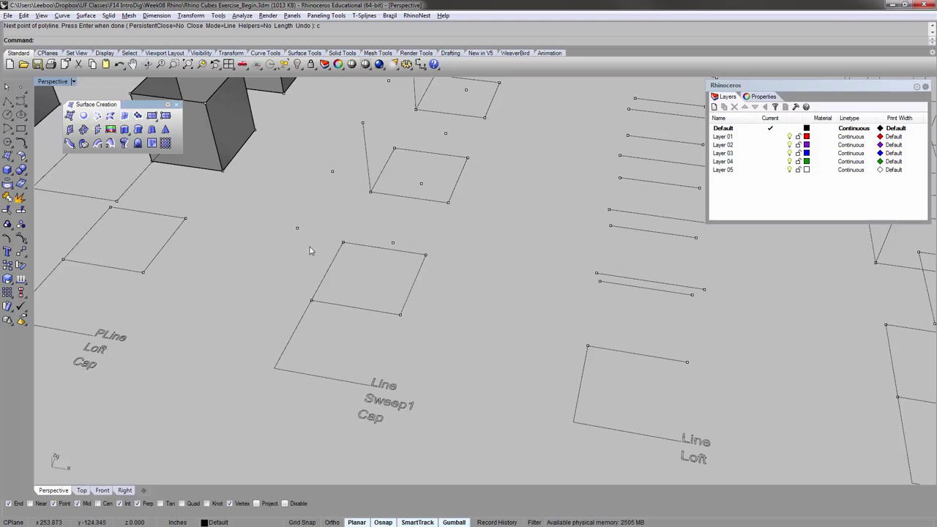
# - Draw a vertical polyline from the raised point down to the front corner of the new Line Sweep1 Cap square
pyautogui.press('Return')
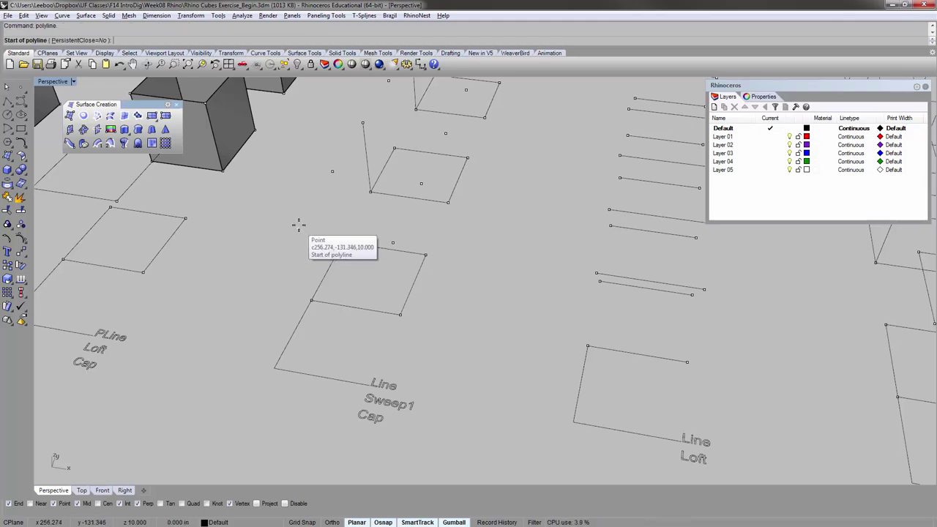
pyautogui.moveTo(296, 229)
pyautogui.mouseDown(button='right')
pyautogui.moveTo(282, 203)
pyautogui.moveTo(288, 218)
pyautogui.mouseUp(button='right')
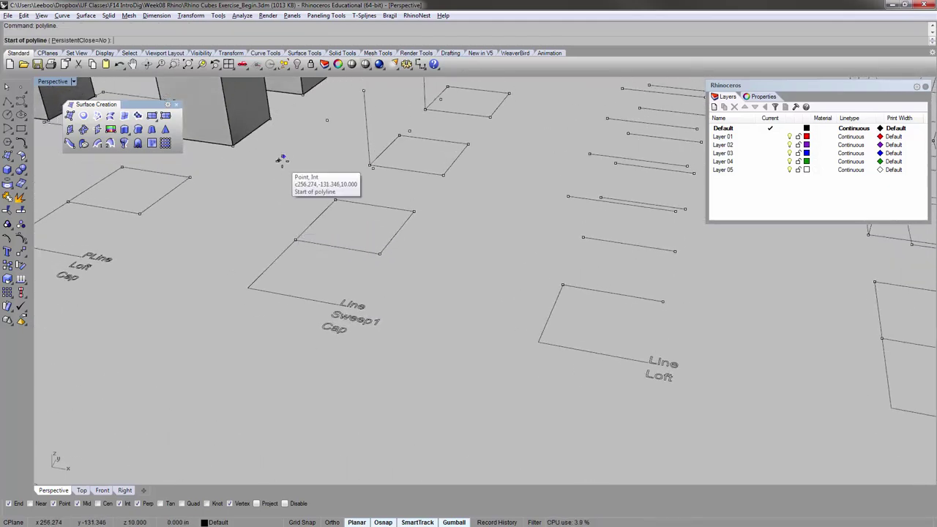
pyautogui.click(285, 156)
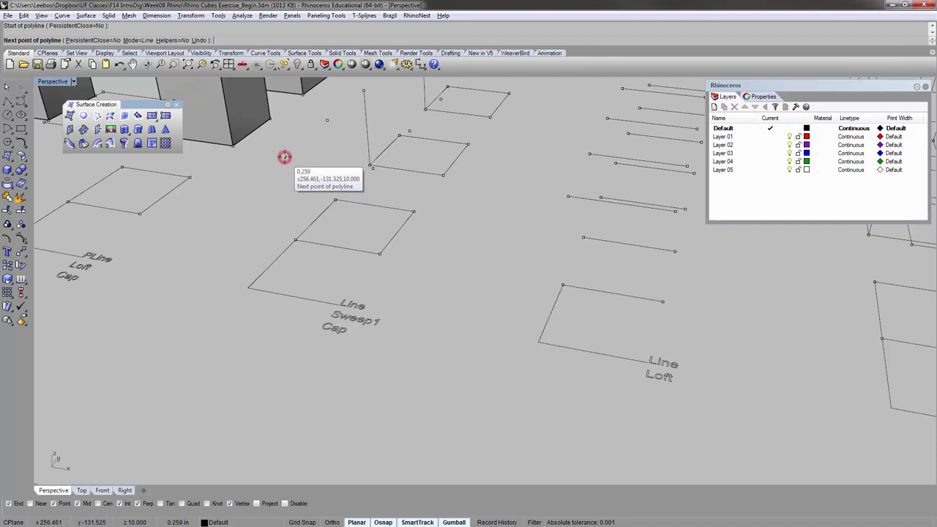
pyautogui.click(295, 239)
pyautogui.press('Return')
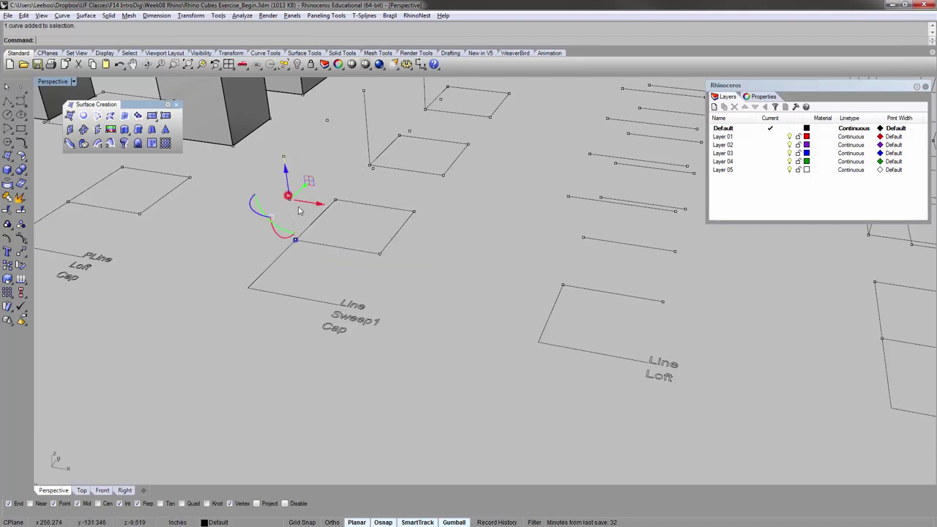
pyautogui.click(332, 272)
# - Start Sweep1 at the first Line Sweep1 Cap position with the base square as rail and the vertical line as cross section
pyautogui.moveTo(331, 270); pyautogui.dragTo(374, 250, button='right')
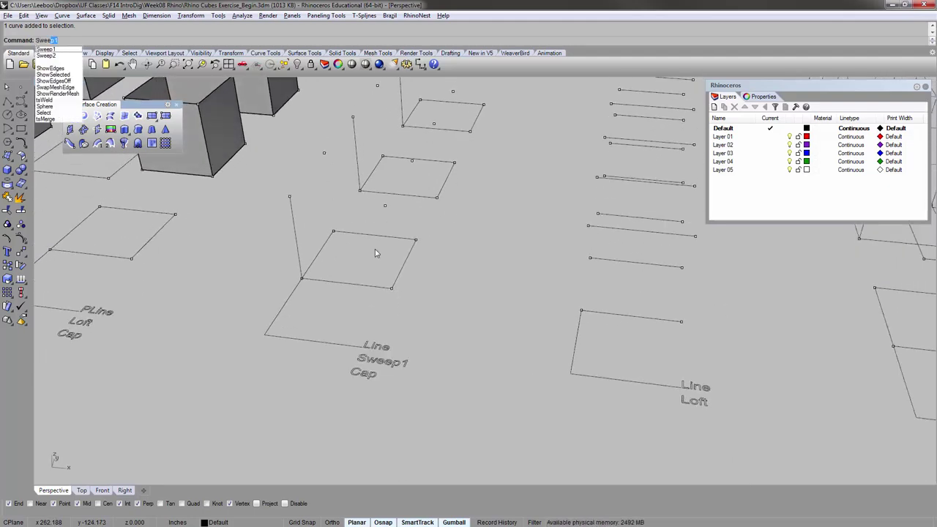
pyautogui.press('Down')
pyautogui.press('Down')
pyautogui.press('Down')
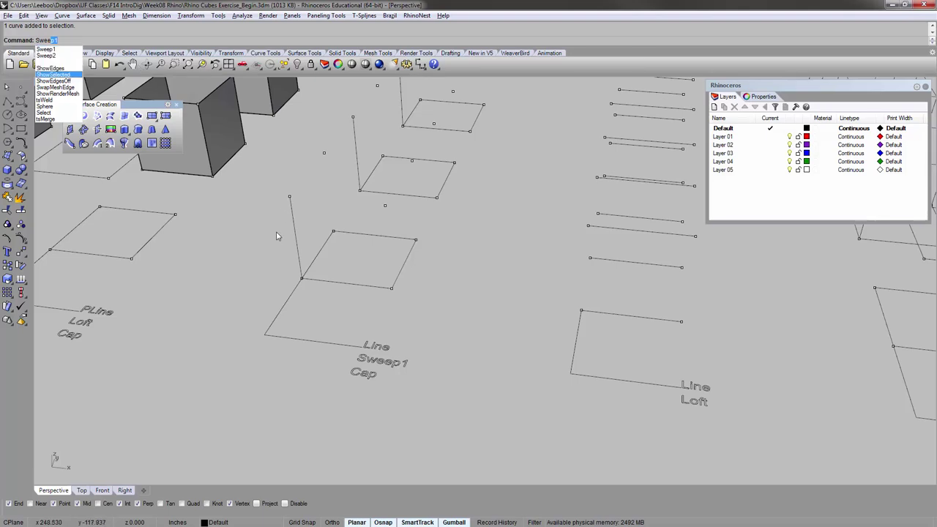
pyautogui.press('Up')
pyautogui.press('Up')
pyautogui.press('Up')
pyautogui.press('Return')
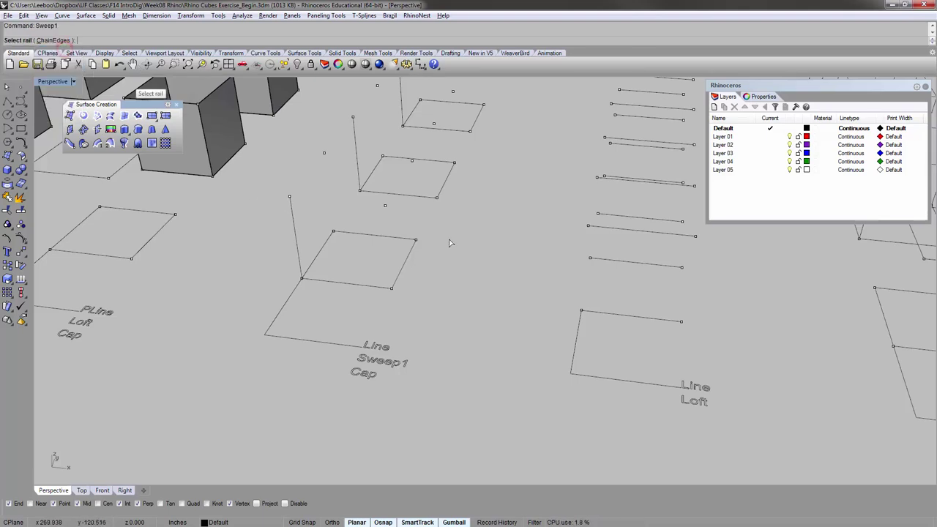
pyautogui.keyDown('shift'); pyautogui.moveTo(457, 242); pyautogui.dragTo(425, 267, button='right'); pyautogui.keyUp('shift')
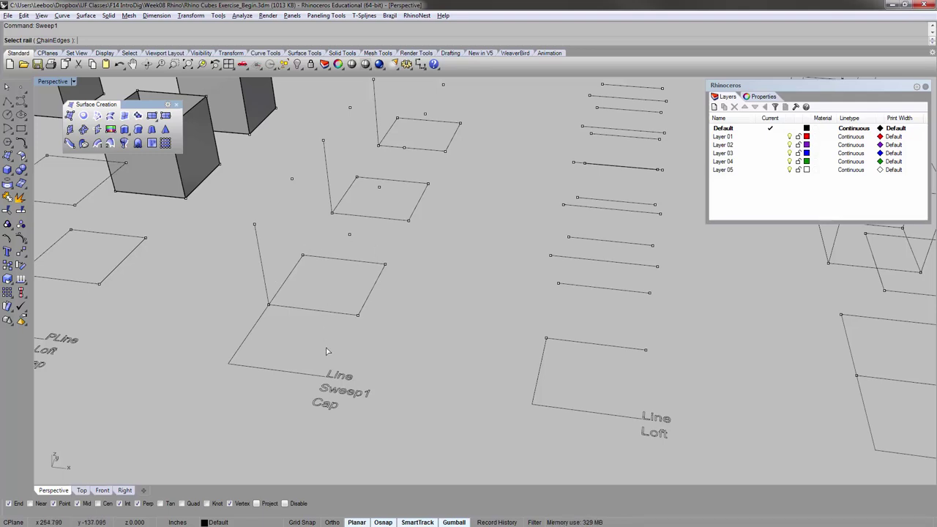
pyautogui.click(331, 312)
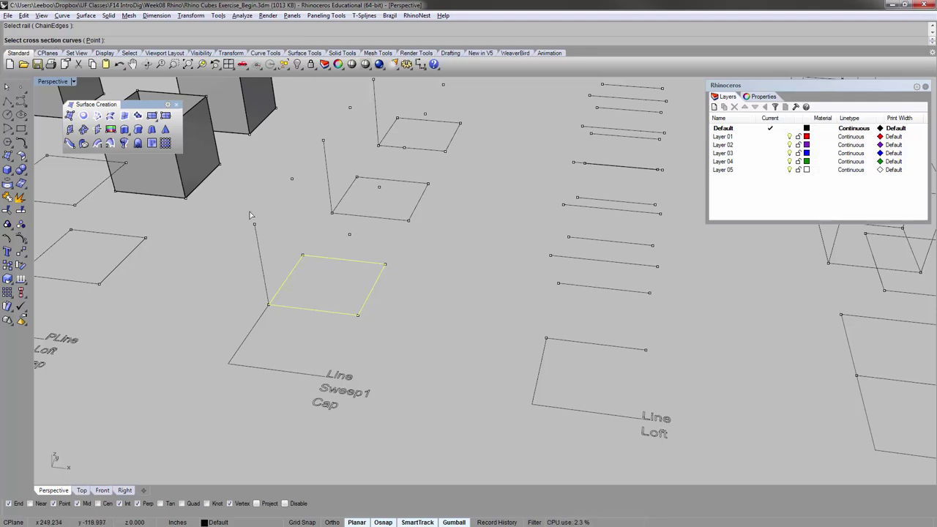
pyautogui.click(260, 252)
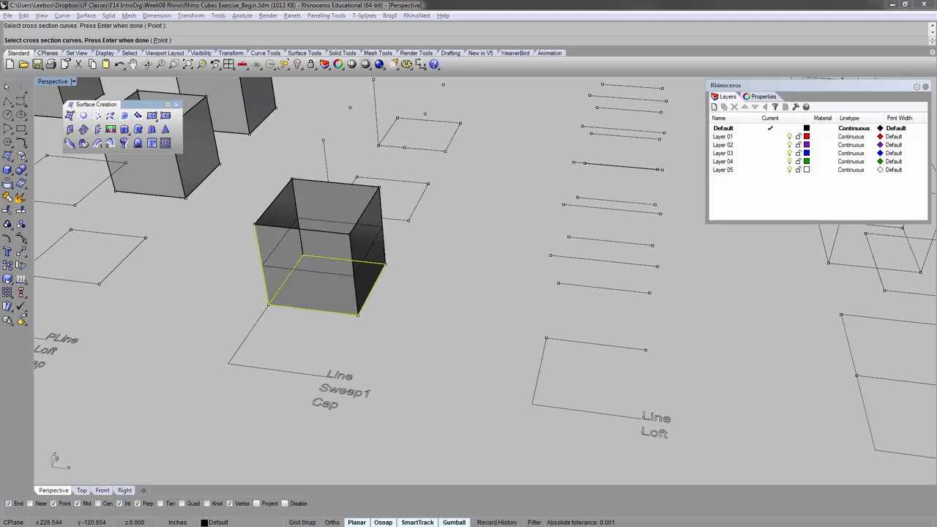
# - Create the single-rail sweep with the Freeform style and the Do not simplify option
pyautogui.press('Return')
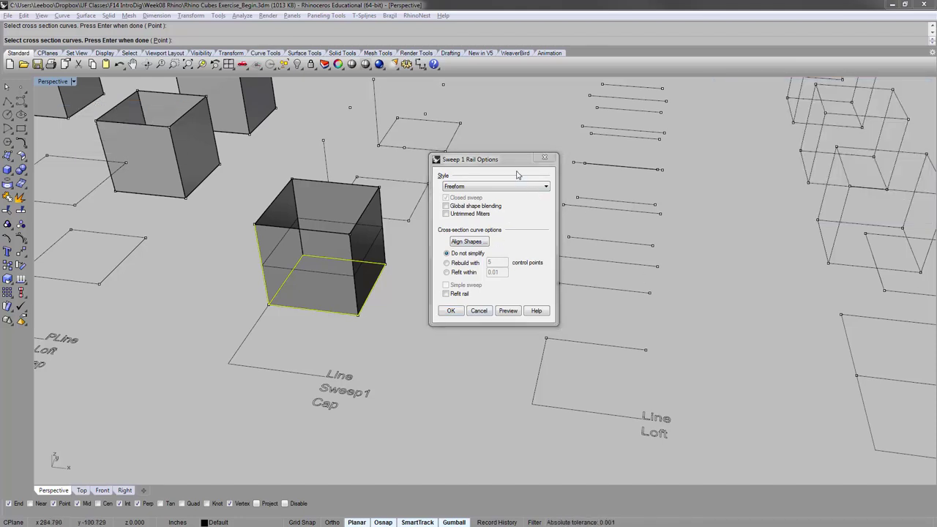
pyautogui.moveTo(516, 165); pyautogui.dragTo(527, 146)
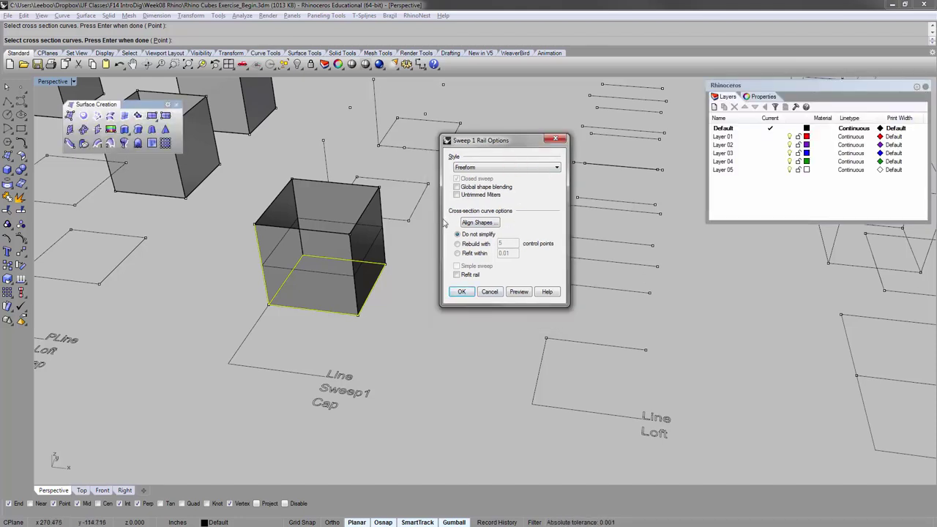
pyautogui.click(511, 168)
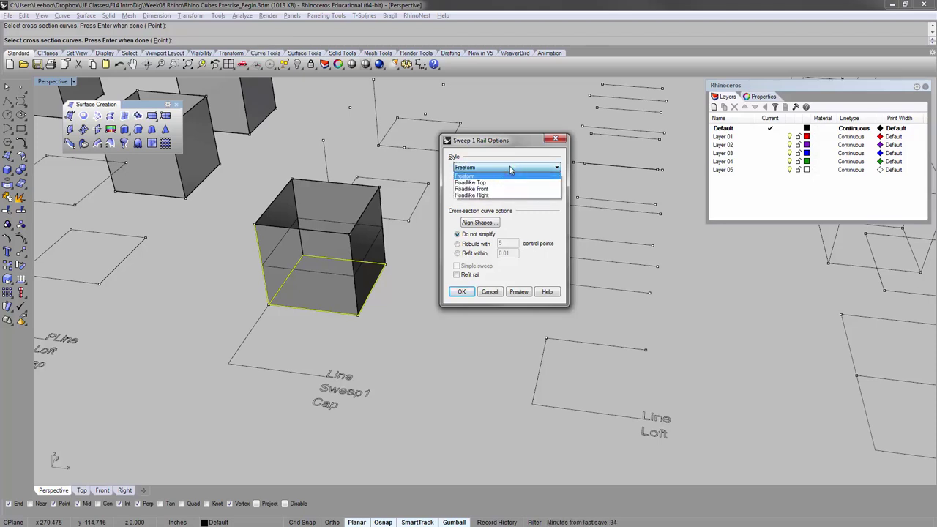
pyautogui.click(510, 168)
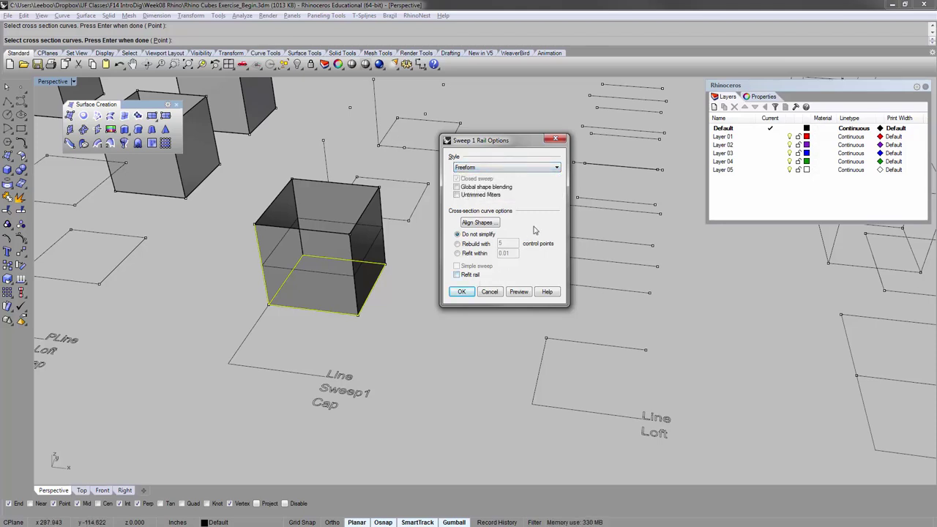
pyautogui.click(462, 292)
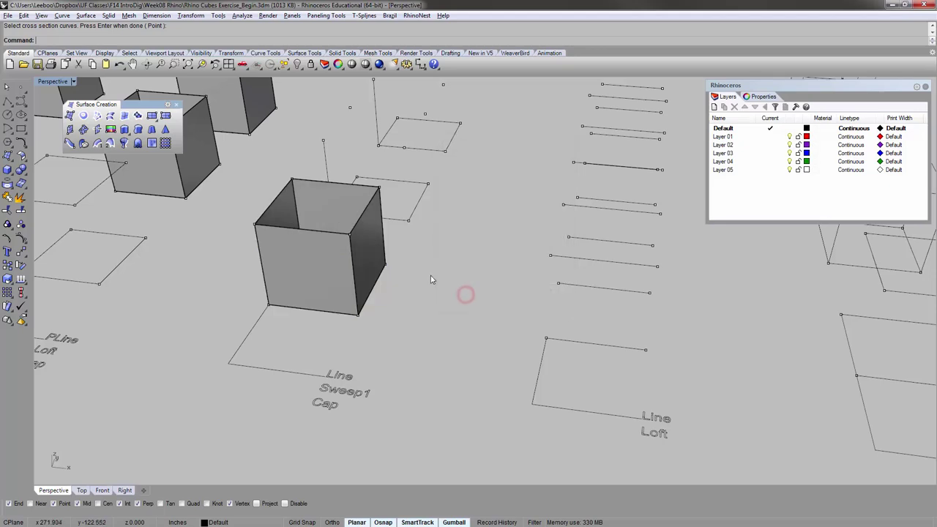
# - Move the swept open box 20 in from its front base corner to the second Line Sweep1 Cap position
pyautogui.moveTo(430, 275); pyautogui.dragTo(409, 269, button='right')
pyautogui.click(332, 271)
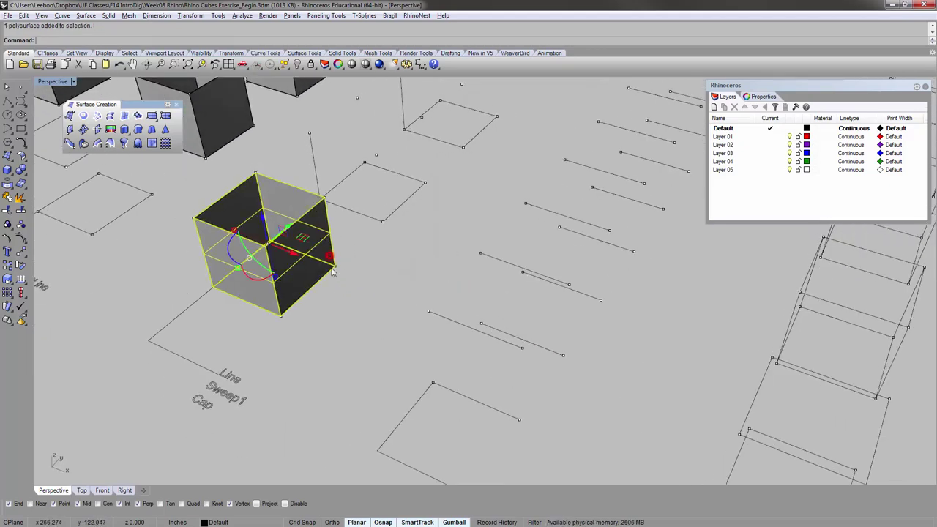
pyautogui.write('move')
pyautogui.press('Return')
pyautogui.click(280, 316)
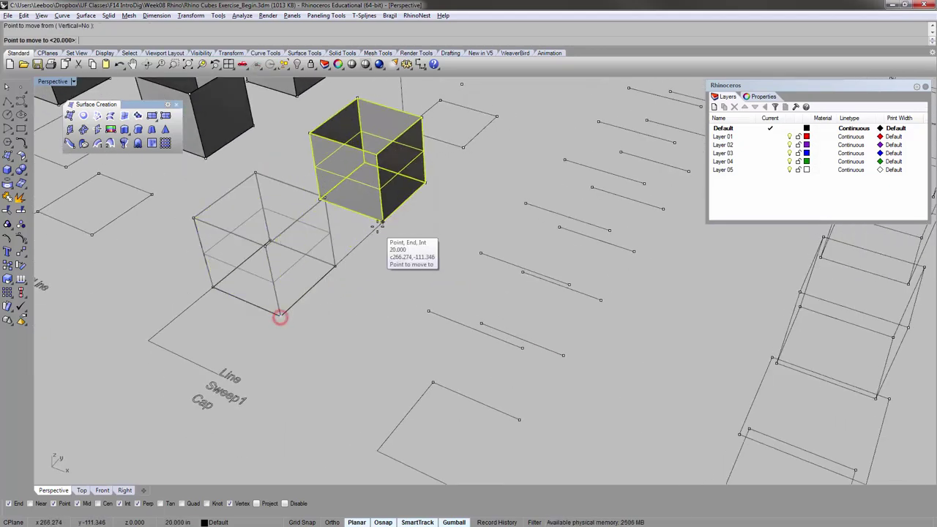
pyautogui.click(378, 228)
# - Copy the open box by its front base corner onto the square at the third Line Sweep1 Cap position
pyautogui.moveTo(450, 176); pyautogui.dragTo(381, 280, button='right')
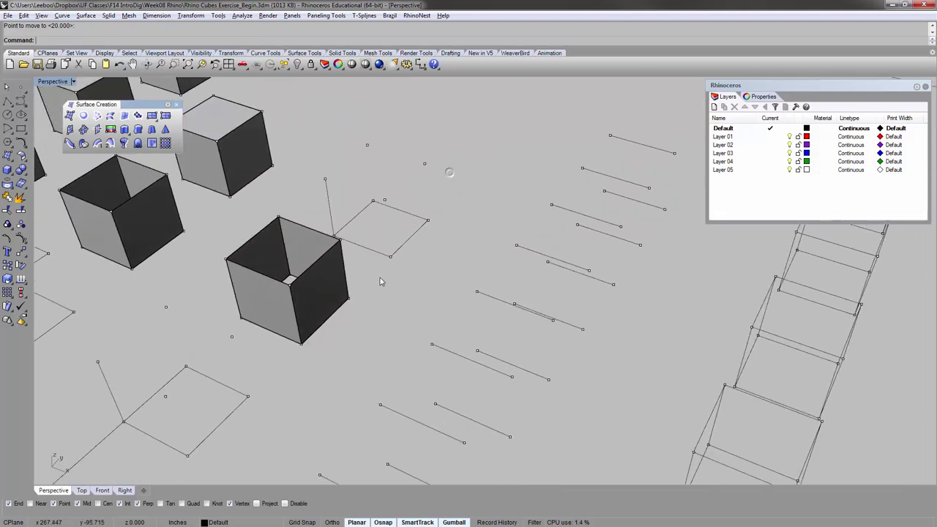
pyautogui.click(340, 267)
pyautogui.write('copy')
pyautogui.press('Return')
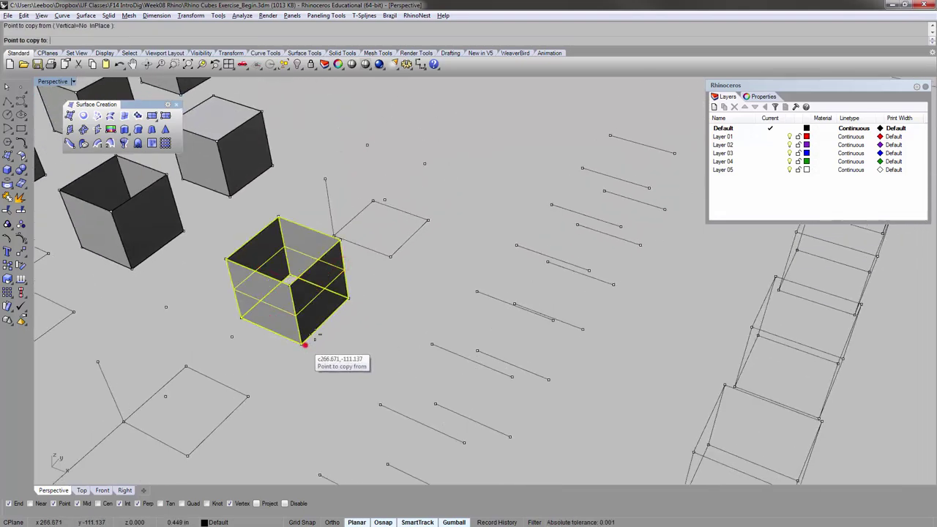
pyautogui.click(301, 342)
pyautogui.click(386, 258)
pyautogui.rightClick(408, 286)
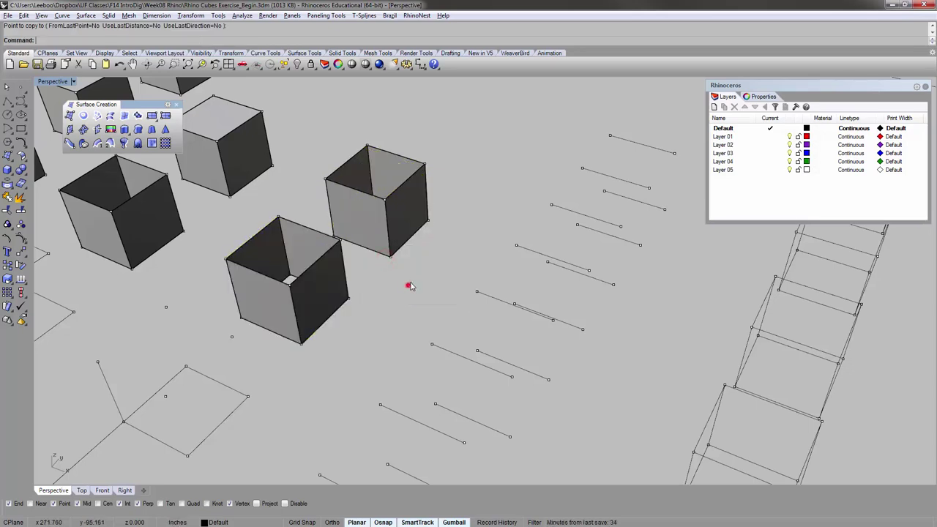
# - Close the open ends of the copied box at the third Line Sweep1 Cap position with Cap
pyautogui.click(413, 221)
pyautogui.write('Cap')
pyautogui.press('Return')
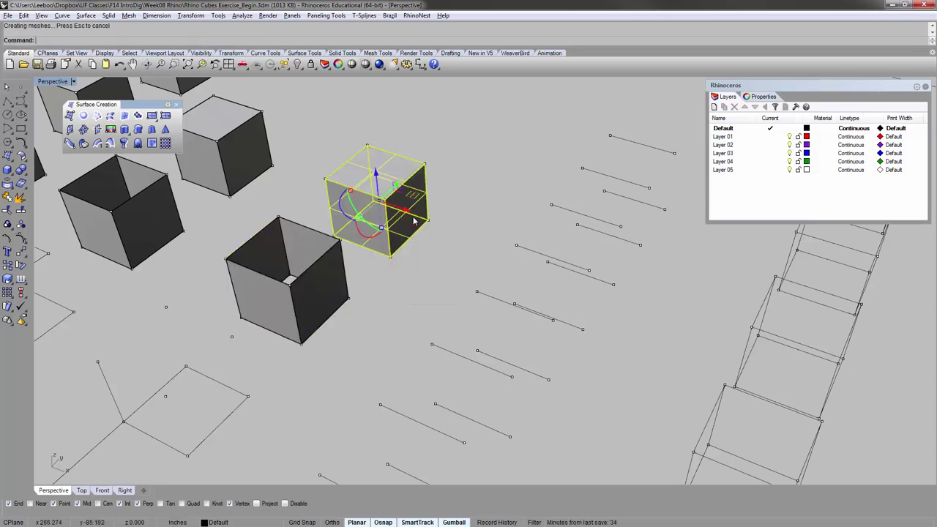
pyautogui.click(447, 111)
# - Draw a closed, wavy degree 3 control point curve on the ground in front of the Line Sweep1 Cap label
pyautogui.moveTo(377, 216); pyautogui.dragTo(405, 223, button='right')
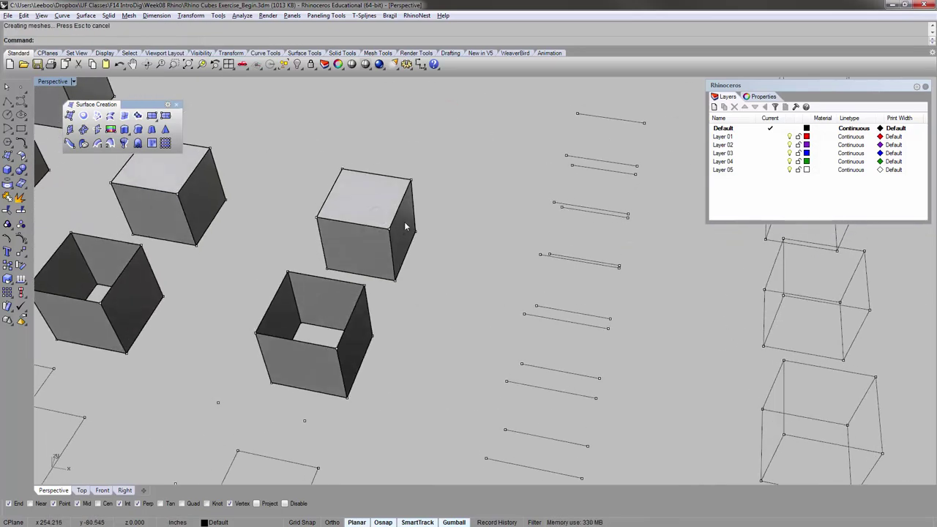
pyautogui.scroll(-4, 406, 261)
pyautogui.keyDown('shift'); pyautogui.moveTo(405, 260); pyautogui.dragTo(417, 196, button='right'); pyautogui.keyUp('shift')
pyautogui.moveTo(364, 312); pyautogui.dragTo(369, 331, button='right')
pyautogui.scroll(5, 369, 328)
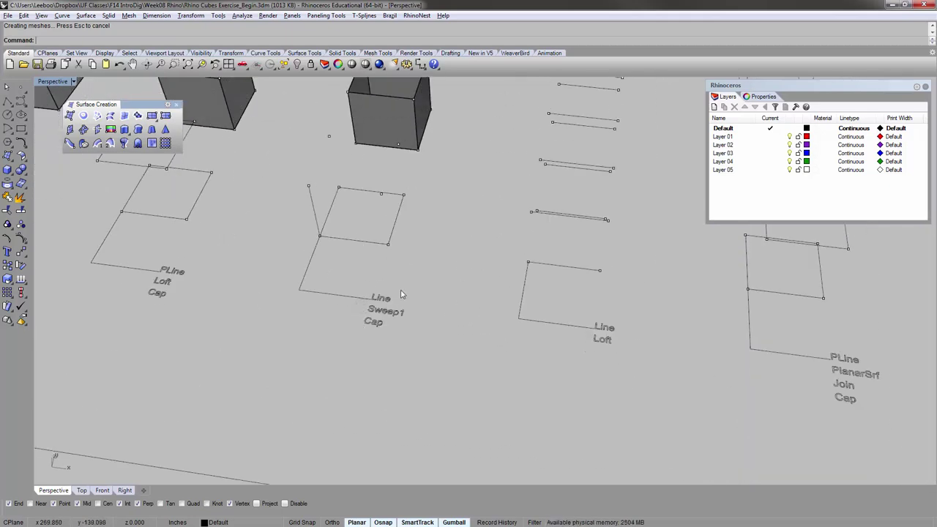
pyautogui.scroll(-5, 413, 286)
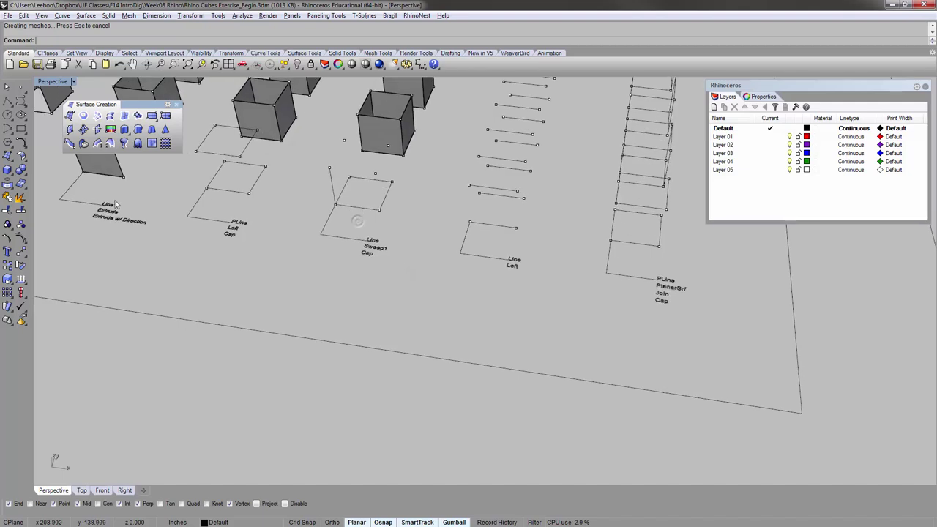
pyautogui.click(21, 102)
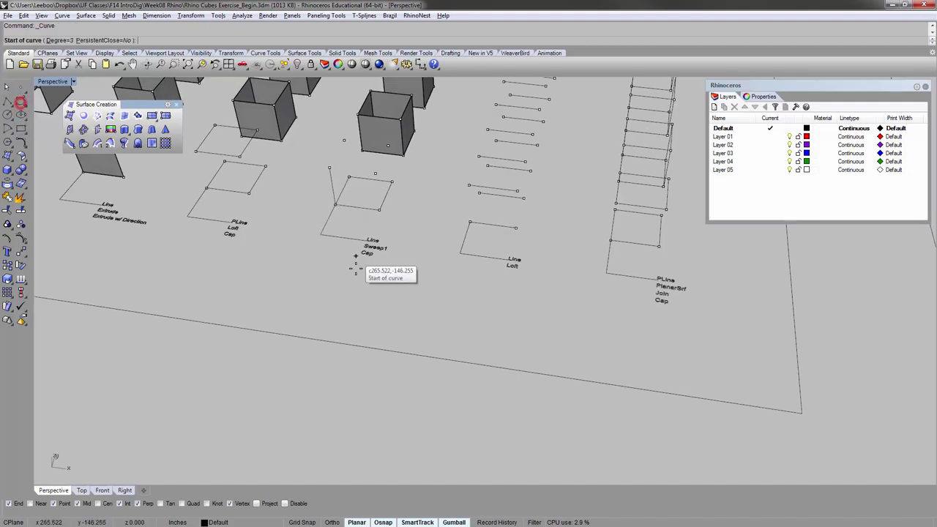
pyautogui.click(335, 277)
pyautogui.click(362, 318)
pyautogui.click(399, 329)
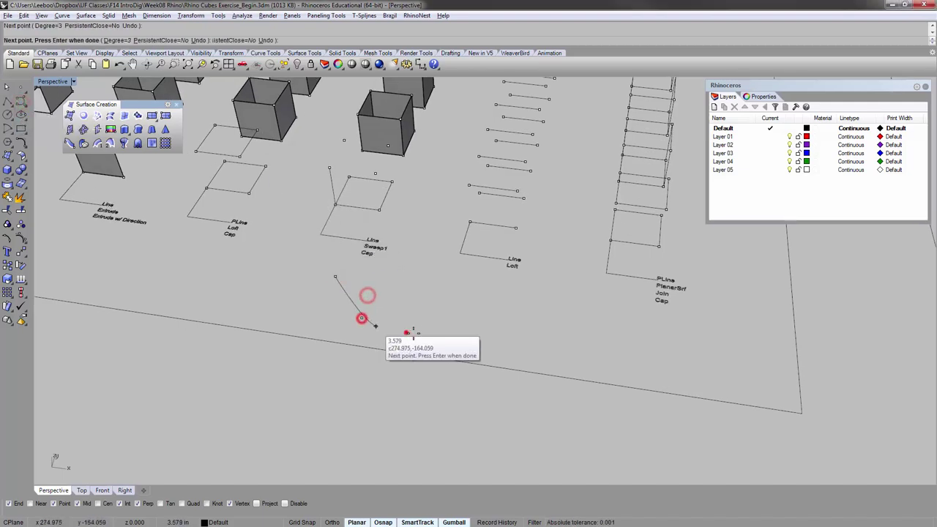
pyautogui.click(428, 288)
pyautogui.click(400, 285)
pyautogui.click(390, 297)
pyautogui.click(373, 297)
pyautogui.click(385, 278)
pyautogui.click(410, 268)
pyautogui.click(410, 251)
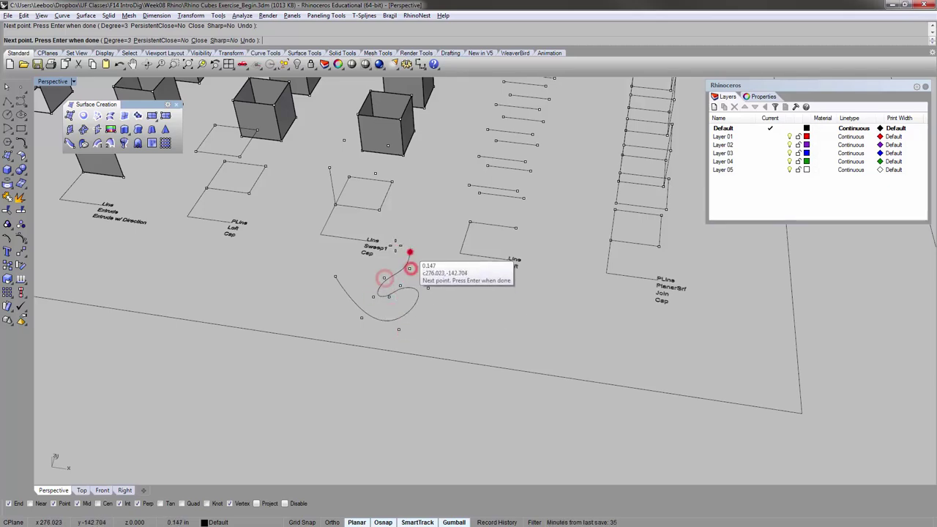
pyautogui.click(349, 257)
pyautogui.click(330, 254)
pyautogui.click(334, 277)
# - Copy the vertical line from its base point at the Line Sweep1 Cap square to the edge of the closed freeform curve
pyautogui.moveTo(344, 268); pyautogui.dragTo(339, 261, button='right')
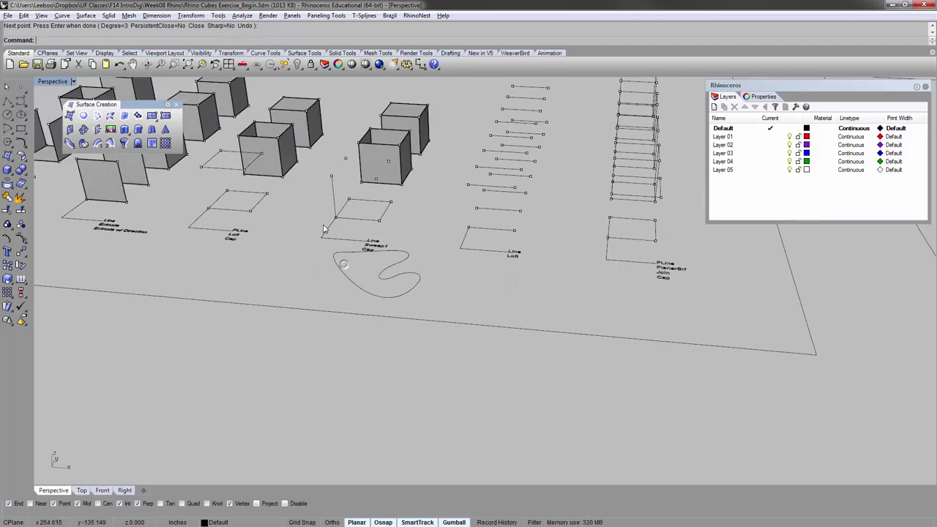
pyautogui.scroll(4, 340, 260)
pyautogui.click(336, 196)
pyautogui.write('copy')
pyautogui.press('Return')
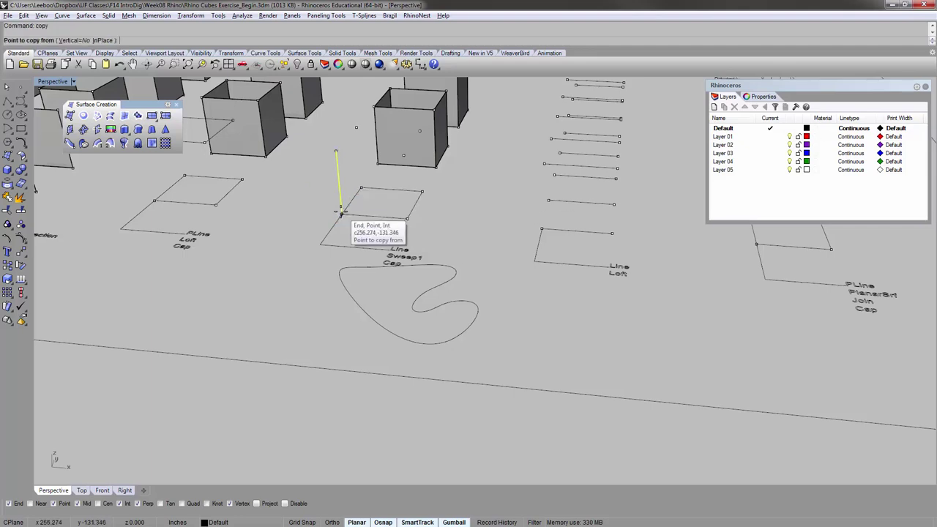
pyautogui.click(342, 213)
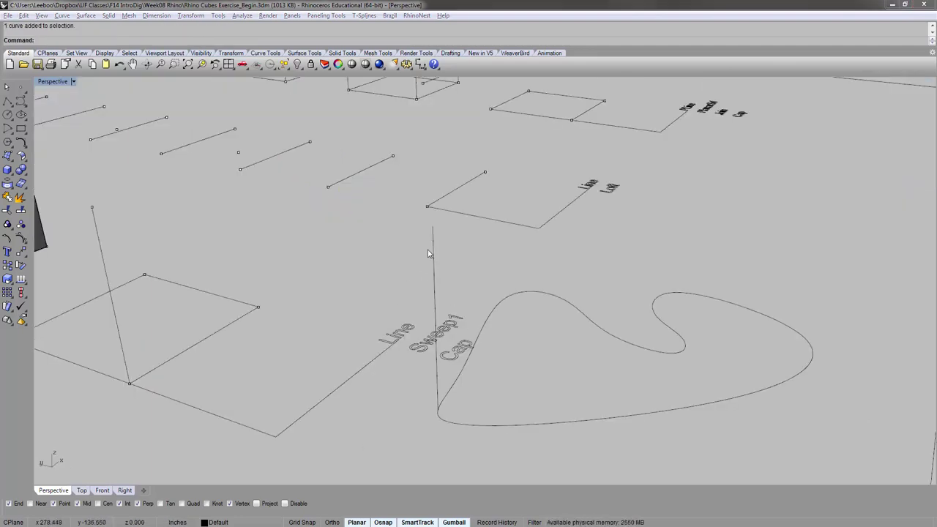
# - Turn on the copied line's control points and pull the middle one sideways to bend the line into an arched profile
pyautogui.click(432, 252)
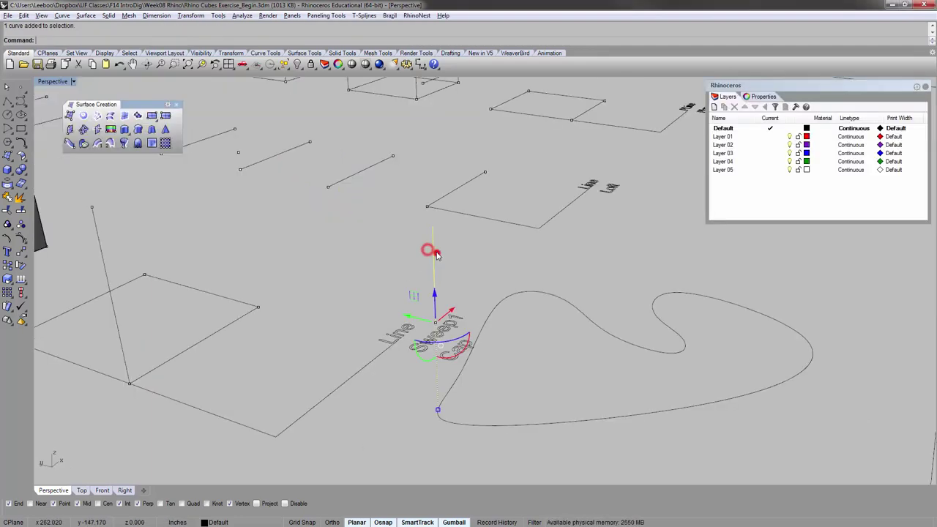
pyautogui.press('F10')
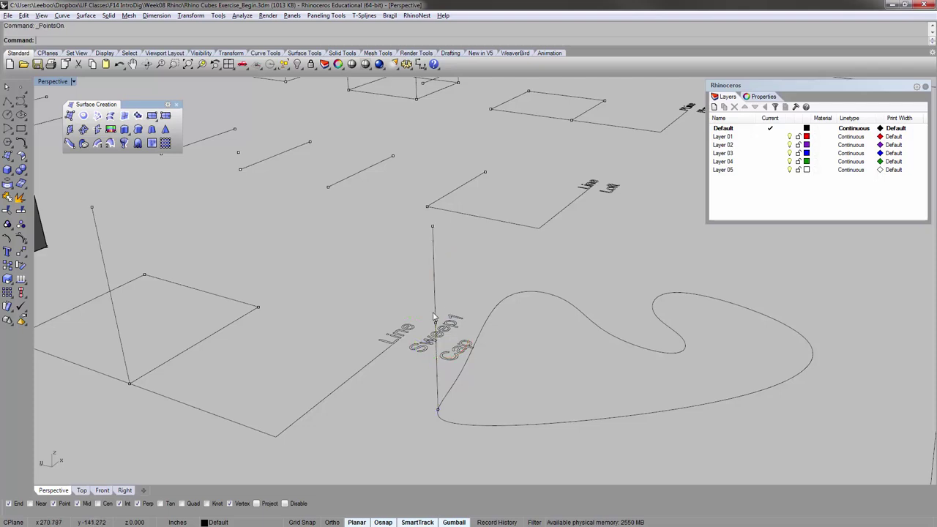
pyautogui.click(434, 323)
pyautogui.moveTo(420, 323); pyautogui.dragTo(517, 386)
pyautogui.click(515, 382)
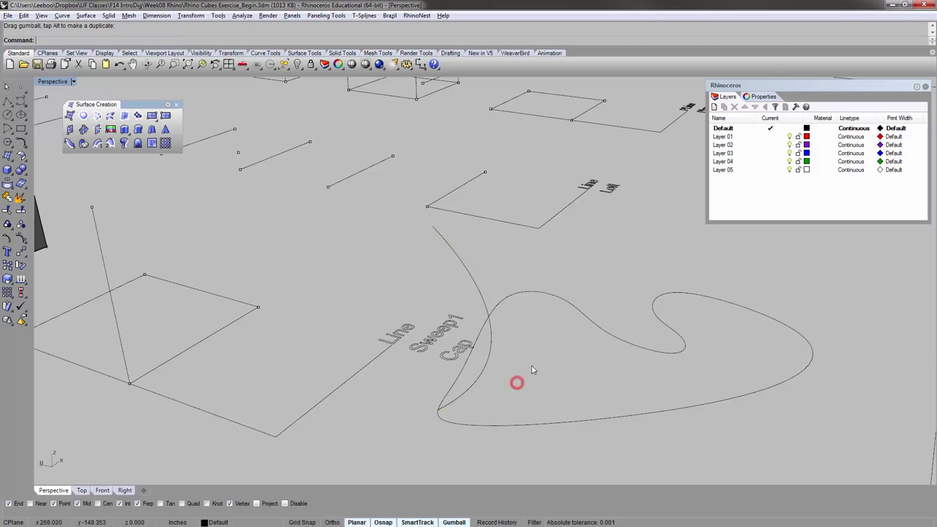
# - Select the arched profile and the closed freeform curve and shift them together away from the Line Sweep1 Cap label
pyautogui.moveTo(514, 382); pyautogui.dragTo(412, 324, button='right')
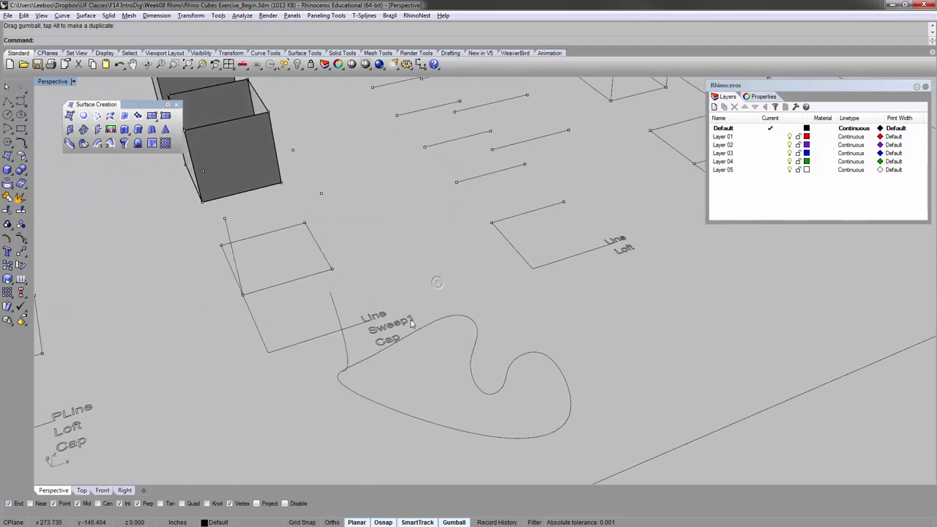
pyautogui.moveTo(352, 278); pyautogui.dragTo(383, 236, button='right')
pyautogui.click(407, 244)
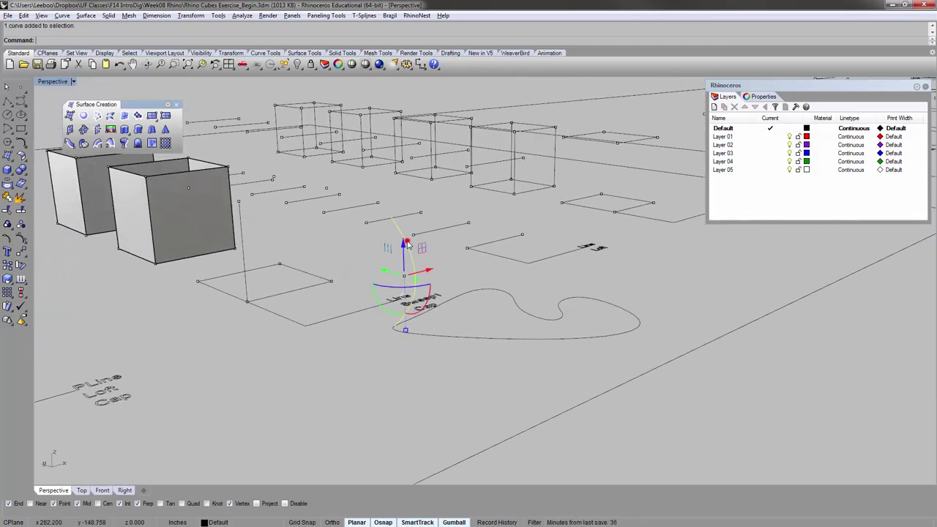
pyautogui.moveTo(449, 295); pyautogui.dragTo(499, 339, button='right')
pyautogui.moveTo(477, 292); pyautogui.dragTo(469, 348, button='right')
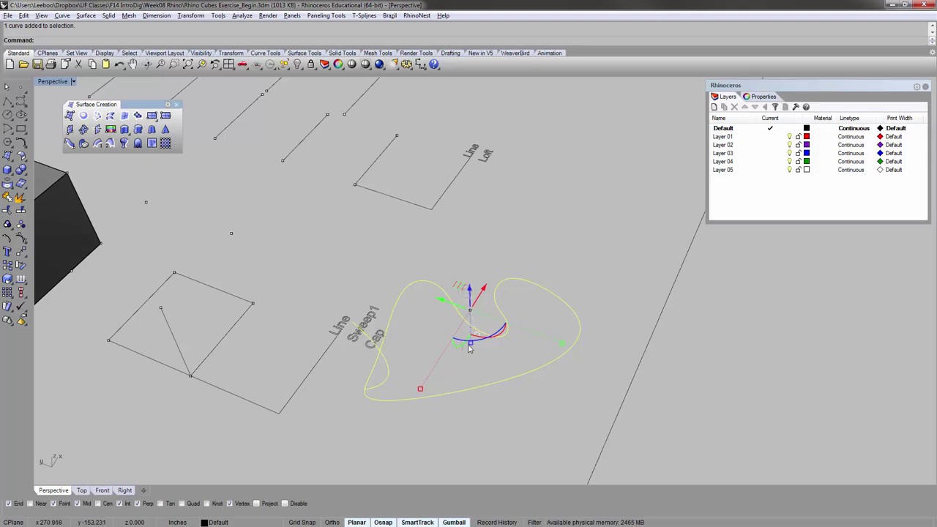
pyautogui.moveTo(460, 287); pyautogui.dragTo(501, 284)
pyautogui.click(477, 353)
# - Move the arched profile by its base end about 6.7 in along to another spot on the closed freeform curve's edge
pyautogui.click(433, 376)
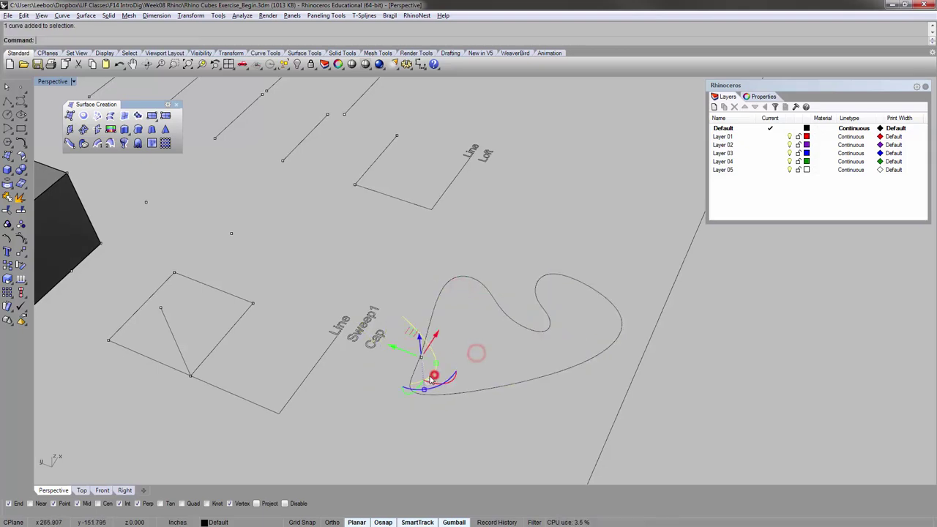
pyautogui.write('m')
pyautogui.press('Return')
pyautogui.click(409, 383)
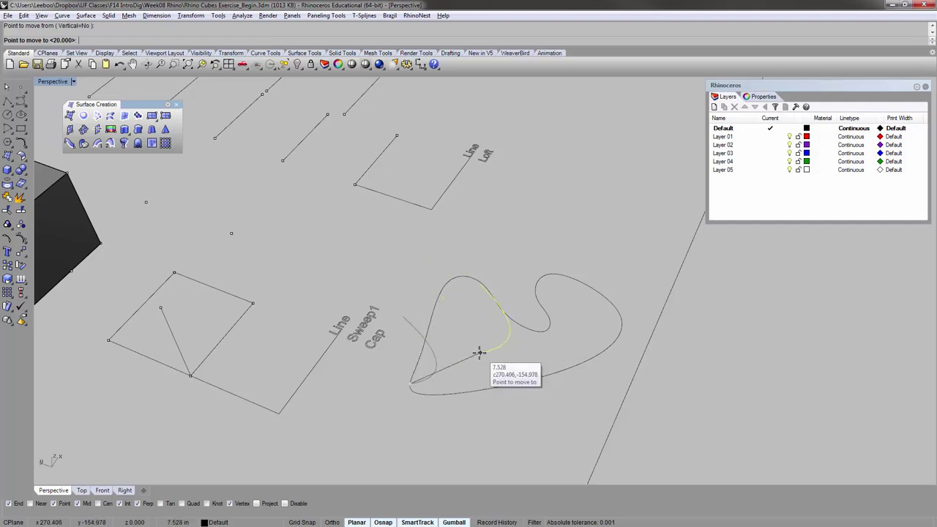
pyautogui.moveTo(481, 356); pyautogui.dragTo(389, 427, button='right')
pyautogui.click(433, 380)
# - Move the arched profile by its base end once more to another point on the closed freeform curve's edge
pyautogui.moveTo(298, 391); pyautogui.dragTo(251, 377)
pyautogui.moveTo(251, 377); pyautogui.dragTo(305, 272, button='right')
pyautogui.press('space')
pyautogui.click(325, 248)
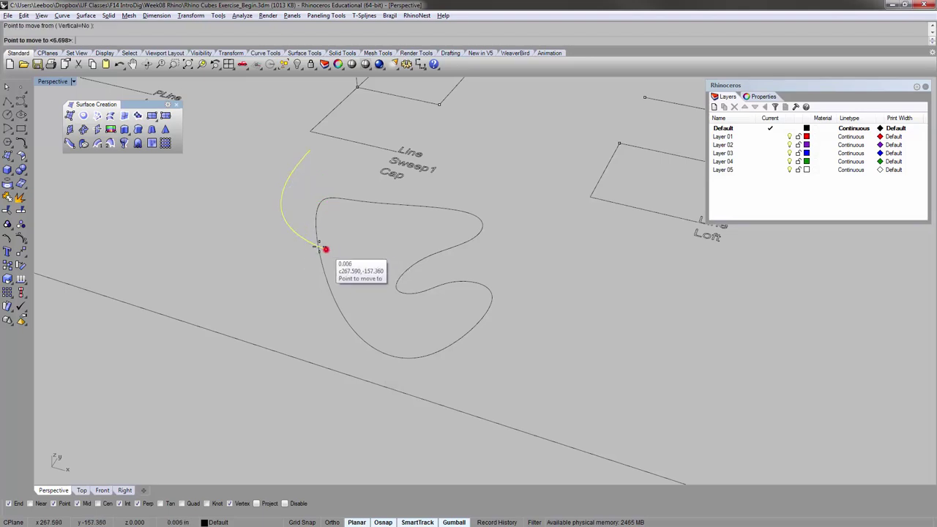
pyautogui.click(316, 240)
pyautogui.click(351, 249)
# - Sweep1 the arched profile along the closed freeform curve with Freeform style and Do not simplify, and inspect the surface from several angles
pyautogui.moveTo(352, 251); pyautogui.dragTo(377, 250, button='right')
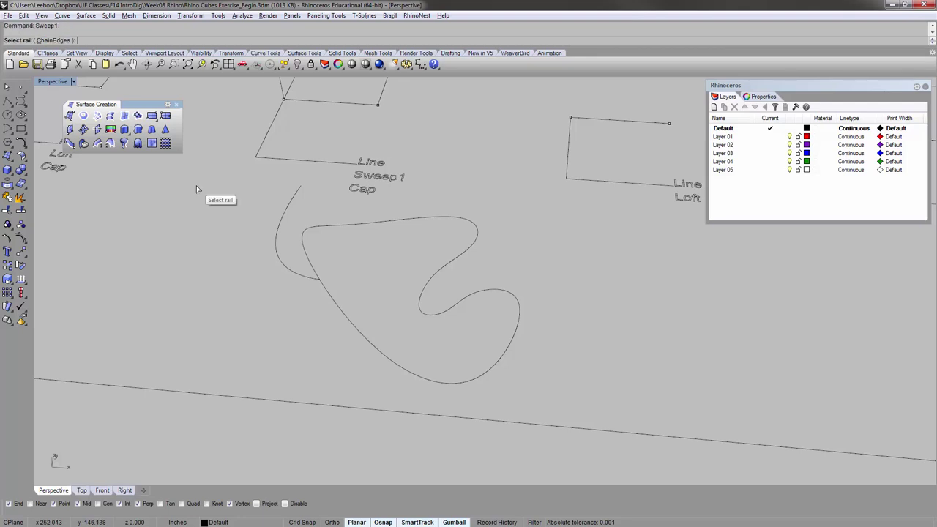
pyautogui.click(364, 225)
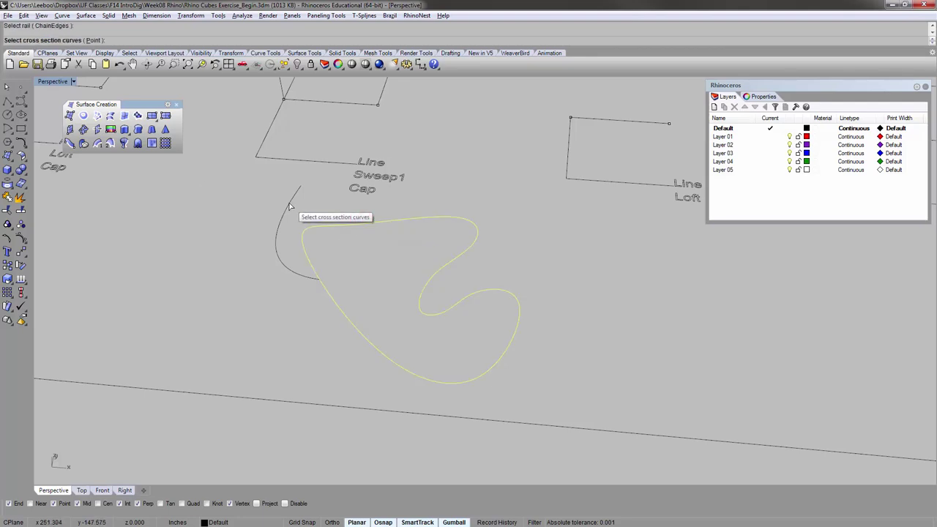
pyautogui.click(289, 203)
pyautogui.press('Return')
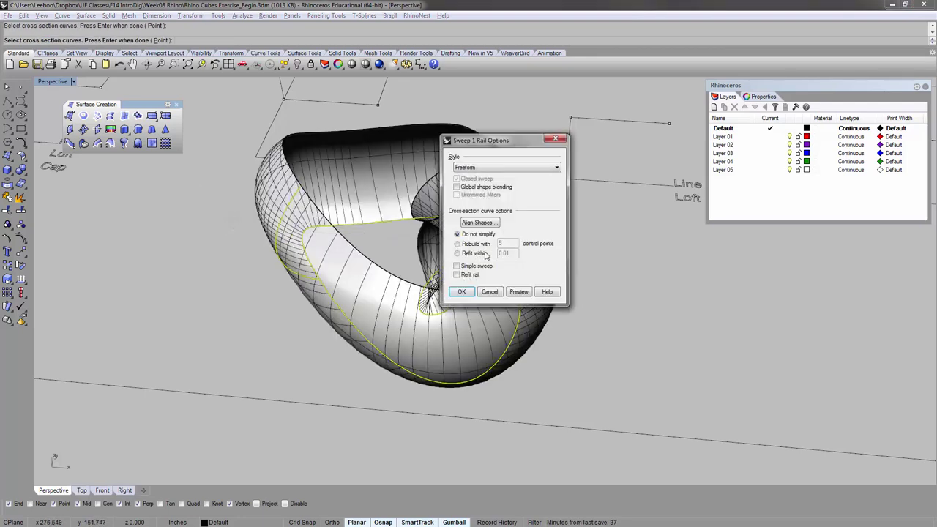
pyautogui.click(461, 291)
pyautogui.moveTo(533, 239); pyautogui.dragTo(288, 150, button='right')
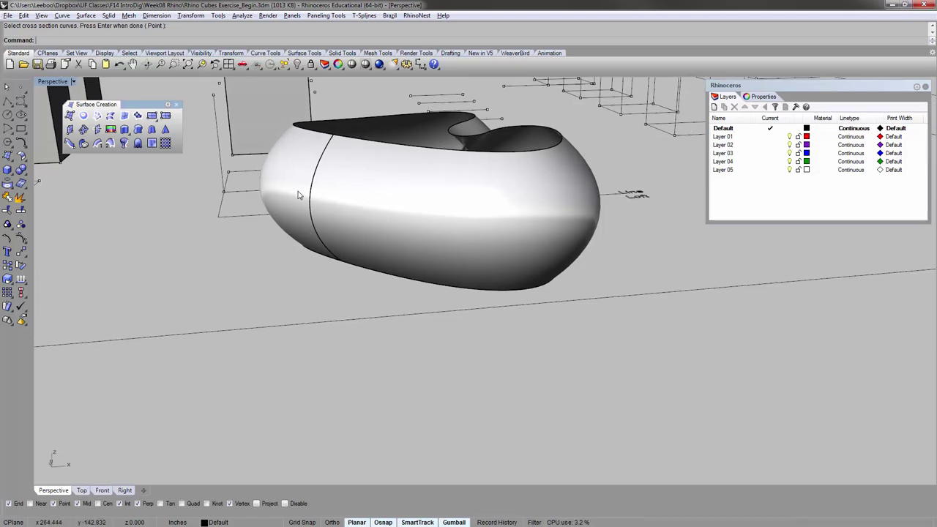
pyautogui.moveTo(369, 214); pyautogui.dragTo(391, 232, button='right')
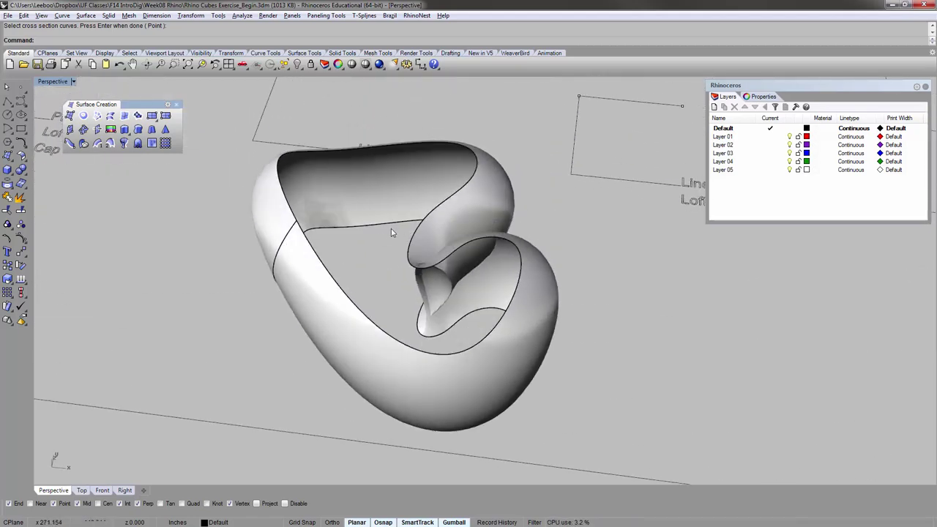
pyautogui.moveTo(421, 265); pyautogui.dragTo(335, 168, button='right')
# - Delete the swept demo surface together with the arched profile and the closed freeform curve
pyautogui.click(440, 181)
pyautogui.press('Delete')
pyautogui.moveTo(396, 195); pyautogui.dragTo(417, 238, button='right')
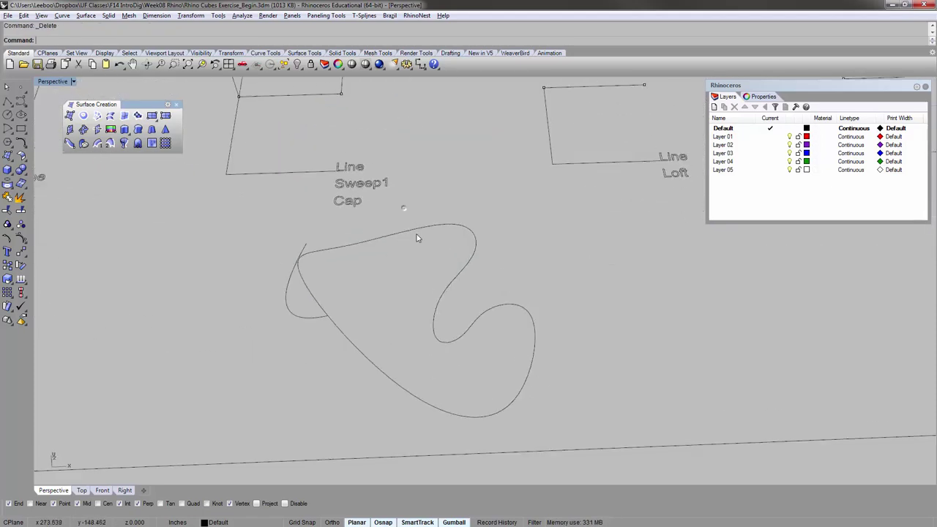
pyautogui.moveTo(277, 246); pyautogui.dragTo(274, 243)
pyautogui.press('Delete')
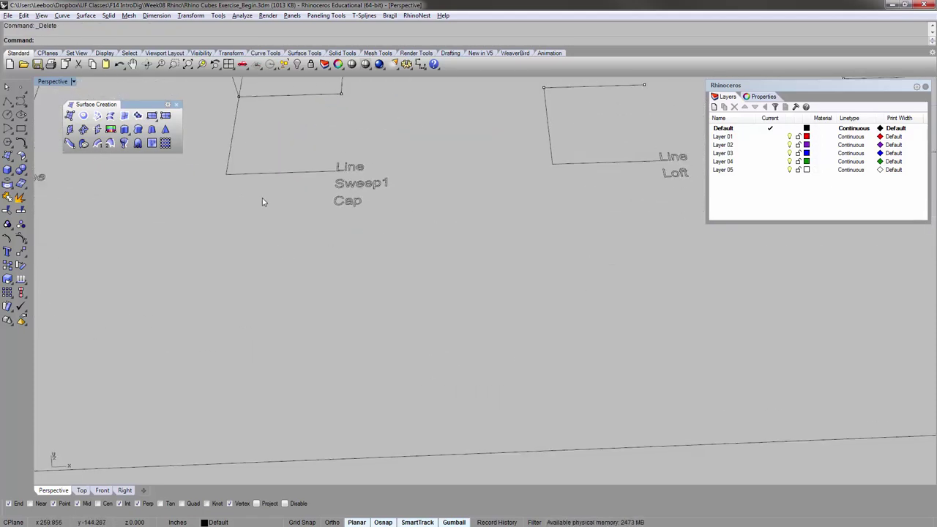
# - Examine the paired squares of the PLine Loft Cap exercise and compare them with the separate lines of the Line Loft exercise
pyautogui.scroll(-3, 263, 202)
pyautogui.keyDown('shift'); pyautogui.moveTo(318, 198); pyautogui.dragTo(339, 355, button='right'); pyautogui.keyUp('shift')
pyautogui.moveTo(373, 238); pyautogui.dragTo(424, 205, button='right')
pyautogui.keyDown('shift'); pyautogui.moveTo(484, 256); pyautogui.dragTo(413, 246, button='right'); pyautogui.keyUp('shift')
pyautogui.keyDown('shift'); pyautogui.moveTo(502, 371); pyautogui.dragTo(491, 280, button='right'); pyautogui.keyUp('shift')
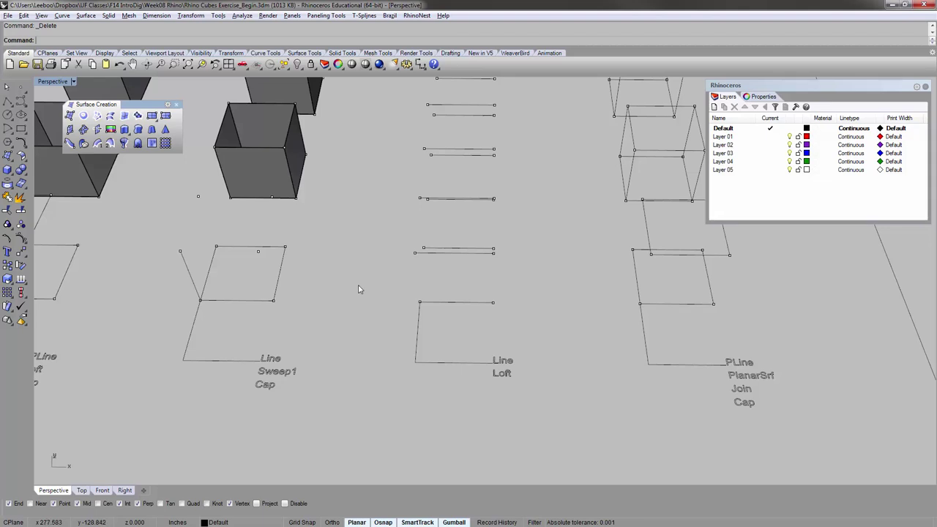
pyautogui.scroll(-2, 359, 289)
pyautogui.click(171, 297)
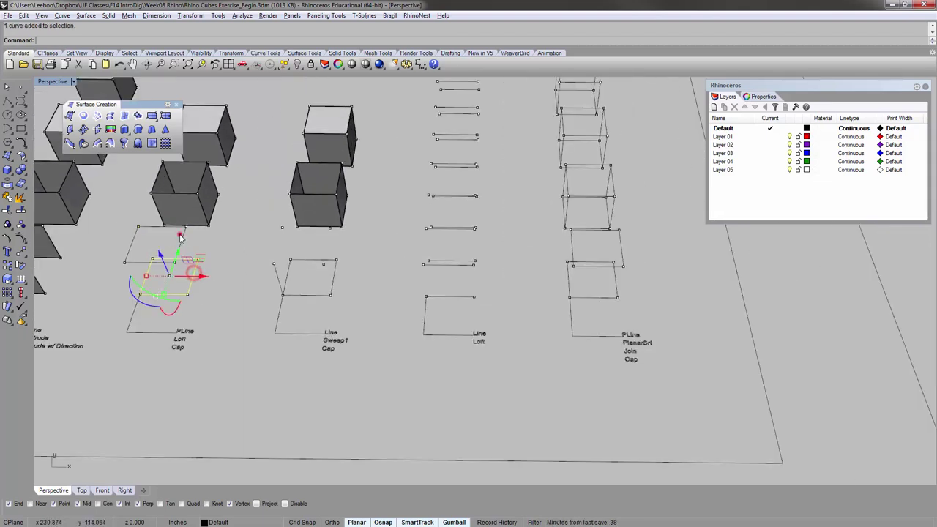
pyautogui.click(180, 235)
pyautogui.click(207, 241)
pyautogui.keyDown('shift'); pyautogui.moveTo(535, 315); pyautogui.dragTo(364, 244, button='right'); pyautogui.keyUp('shift')
pyautogui.scroll(6, 353, 273)
pyautogui.keyDown('shift'); pyautogui.moveTo(364, 245); pyautogui.dragTo(382, 362, button='right'); pyautogui.keyUp('shift')
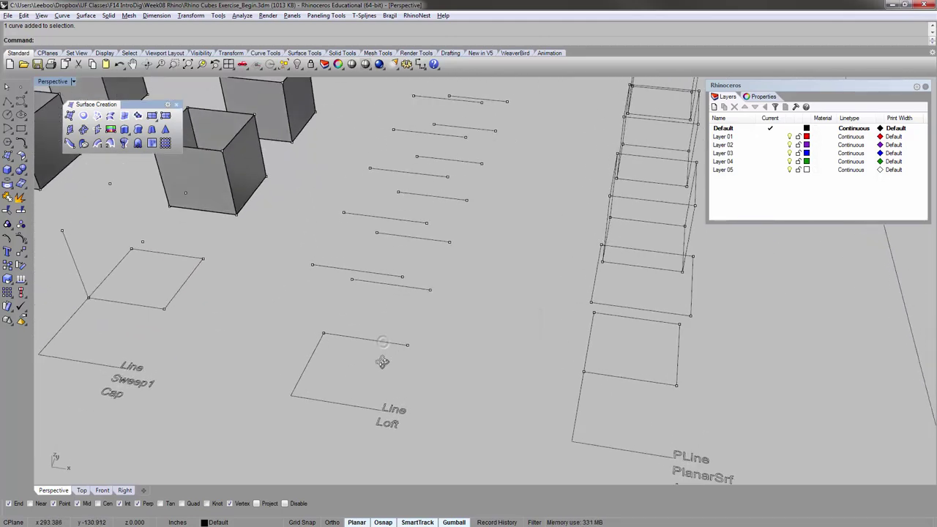
pyautogui.scroll(-4, 381, 351)
pyautogui.scroll(3, 381, 337)
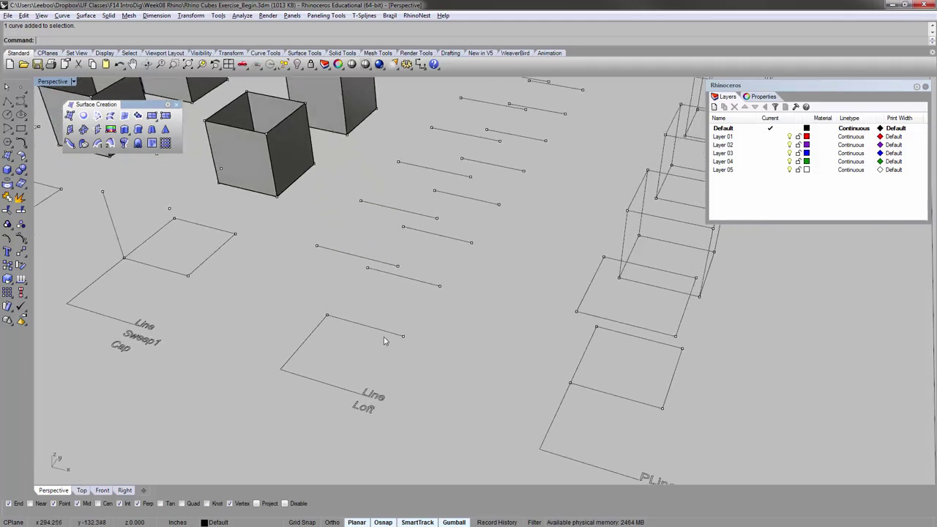
pyautogui.keyDown('shift'); pyautogui.moveTo(384, 333); pyautogui.dragTo(387, 352, button='right'); pyautogui.keyUp('shift')
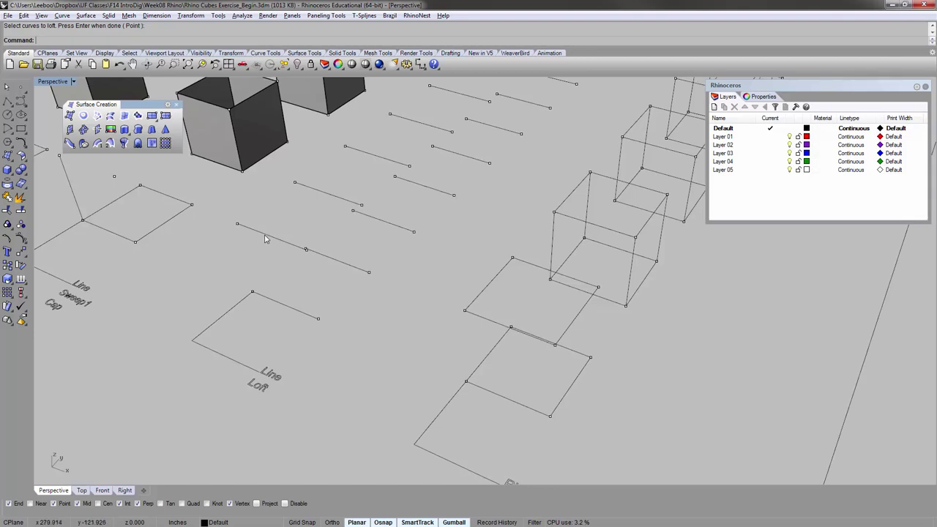
pyautogui.moveTo(266, 238); pyautogui.dragTo(270, 251, button='right')
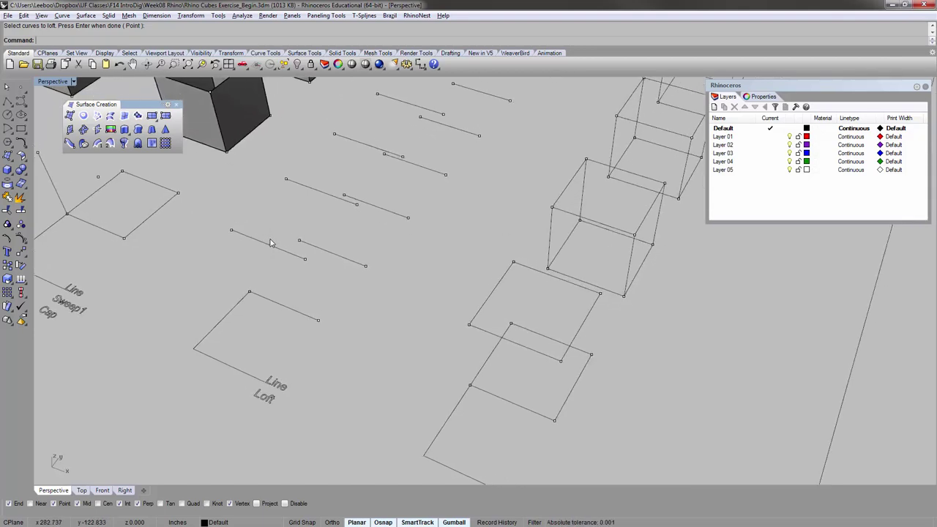
pyautogui.rightClick(270, 242)
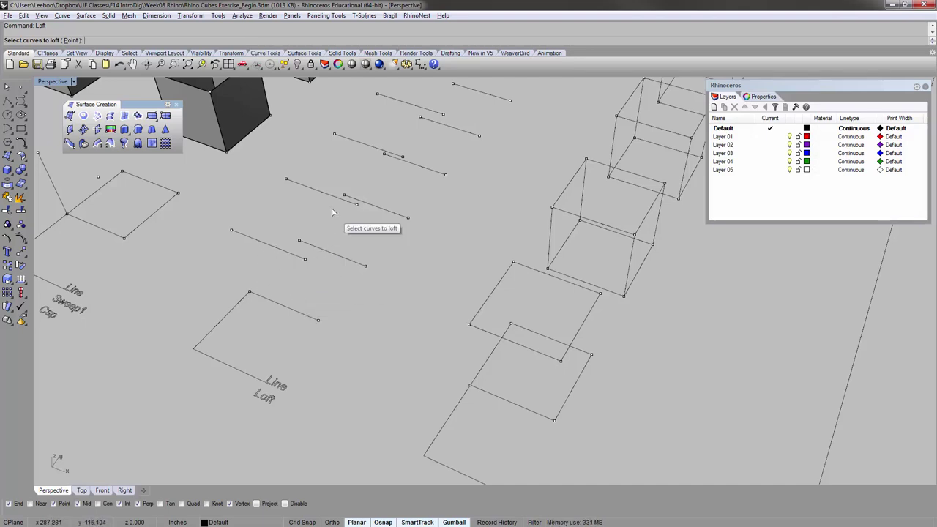
pyautogui.press('Escape')
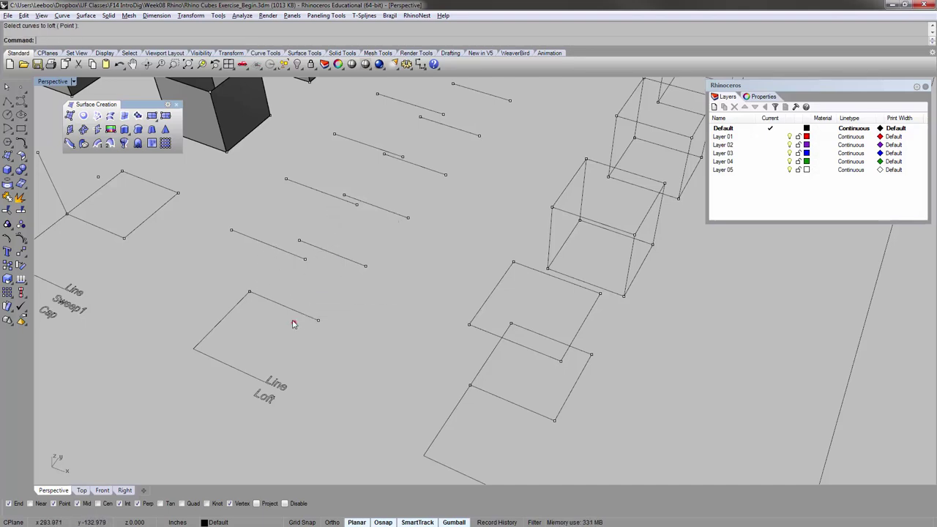
# - Loft between the lower and upper lines of the first pair above the Line Loft label, with Normal style and Do not simplify
pyautogui.moveTo(293, 323); pyautogui.dragTo(275, 243)
pyautogui.moveTo(341, 288); pyautogui.dragTo(356, 319, button='right')
pyautogui.click(356, 319)
pyautogui.click(292, 316)
pyautogui.click(258, 244)
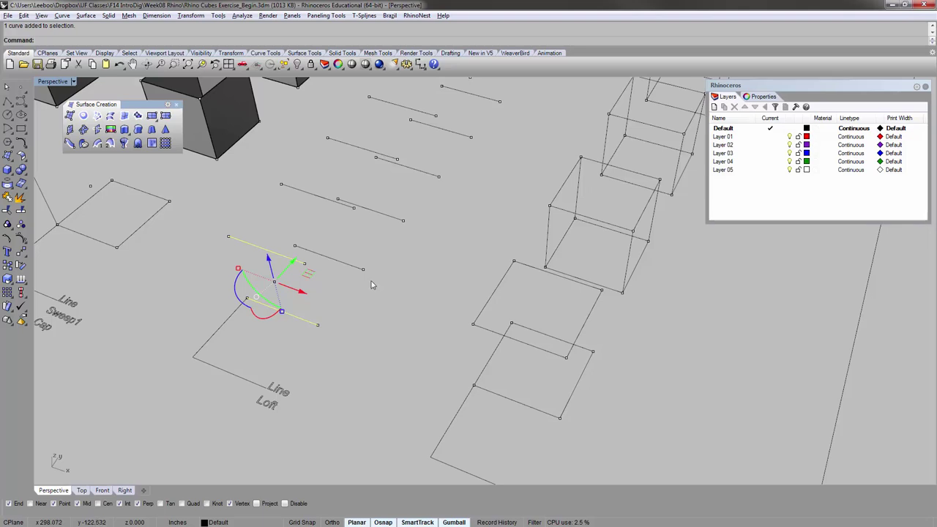
pyautogui.write('Loft')
pyautogui.press('Return')
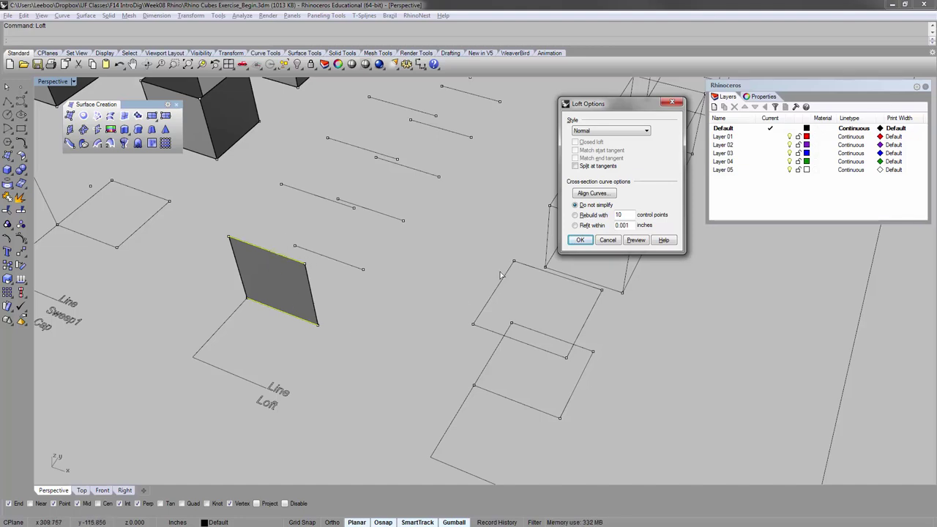
pyautogui.click(586, 239)
pyautogui.click(366, 324)
# - Loft the opposite pair of lower and upper lines into a second vertical face parallel to the first
pyautogui.click(333, 258)
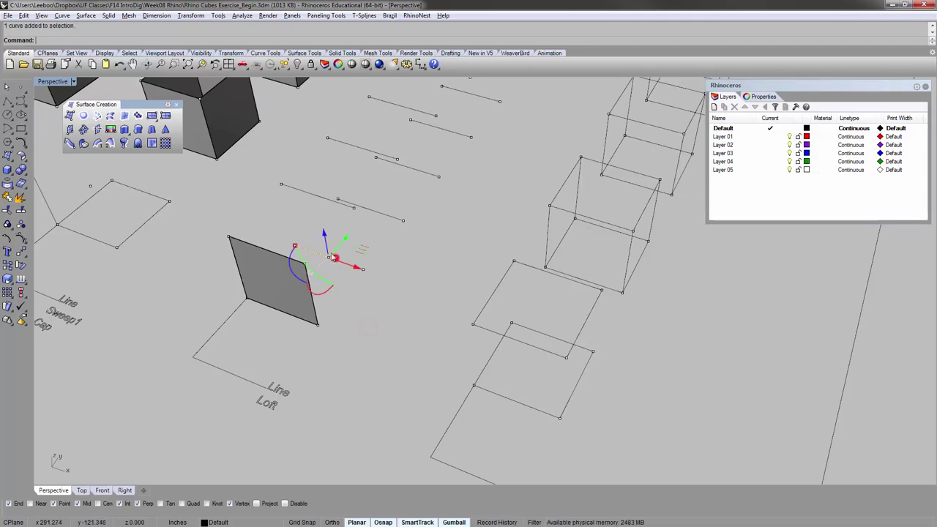
pyautogui.keyDown('shift'); pyautogui.click(296, 190); pyautogui.keyUp('shift')
pyautogui.press('Return')
pyautogui.press('Return')
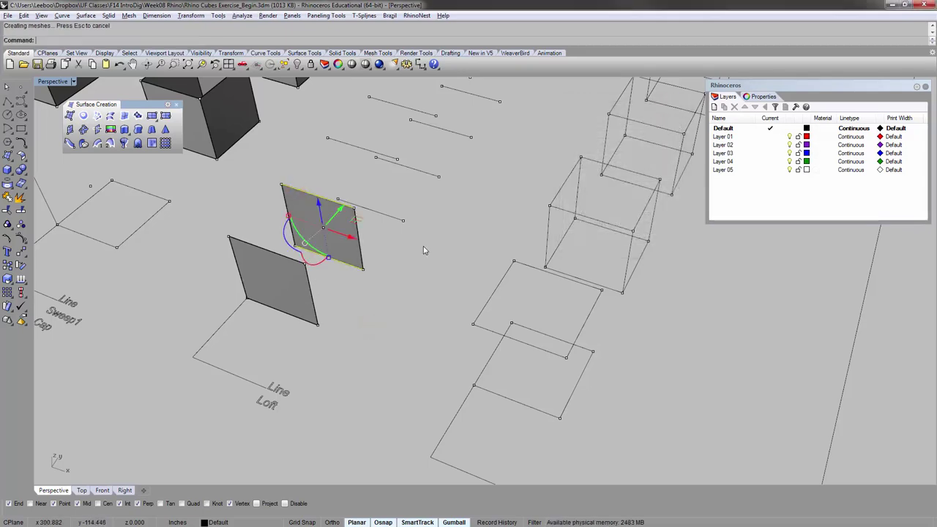
pyautogui.click(423, 246)
pyautogui.moveTo(423, 246); pyautogui.dragTo(431, 312, button='right')
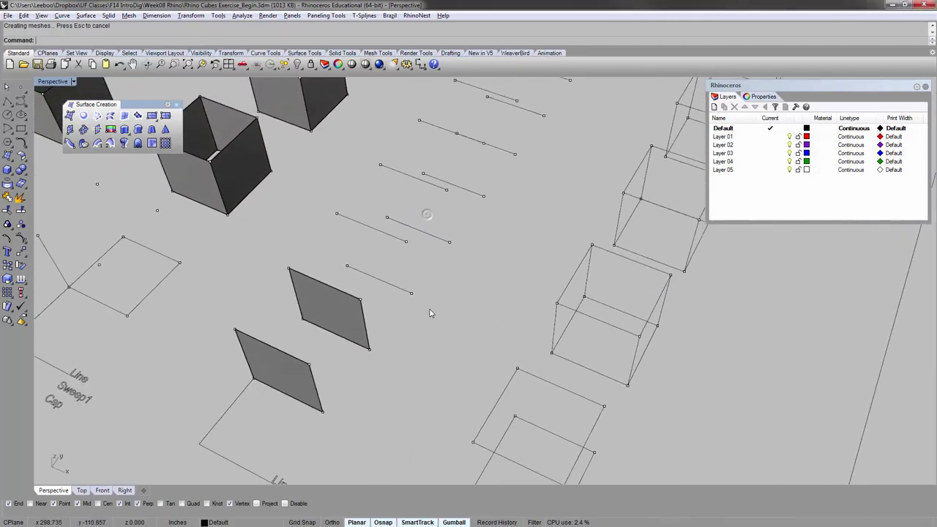
# - Copy both lofted faces from the front face's lower corner to the matching line endpoint of the next cube position
pyautogui.click(350, 319)
pyautogui.click(285, 358)
pyautogui.click(447, 363)
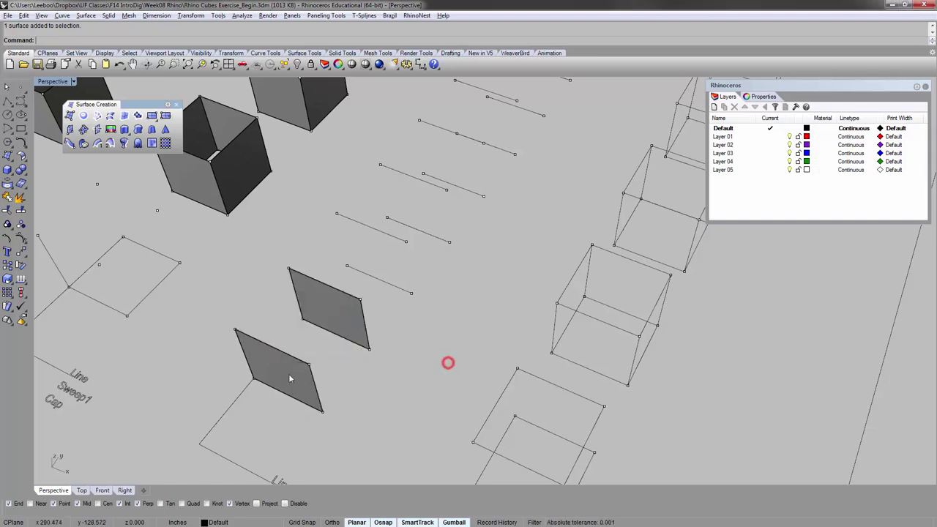
pyautogui.click(280, 374)
pyautogui.keyDown('shift'); pyautogui.click(359, 322); pyautogui.keyUp('shift')
pyautogui.write('c')
pyautogui.press('Return')
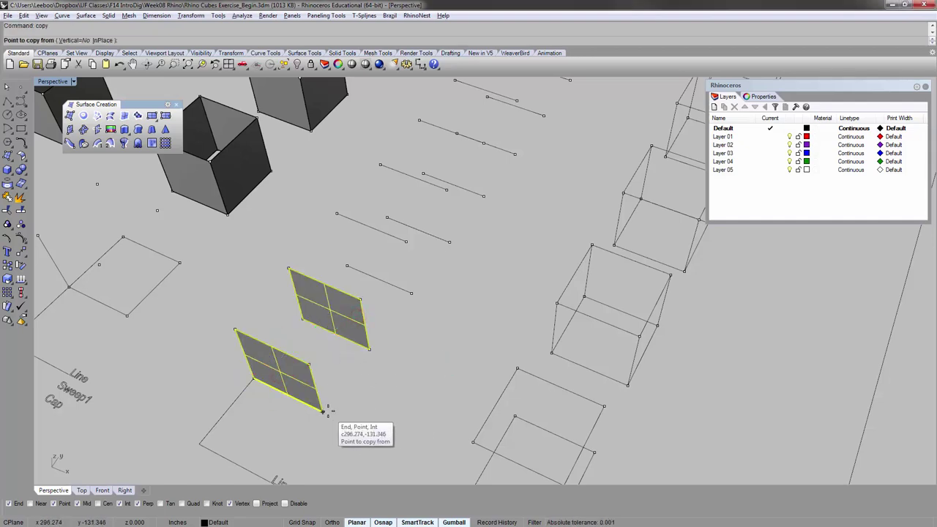
pyautogui.click(323, 412)
pyautogui.click(410, 293)
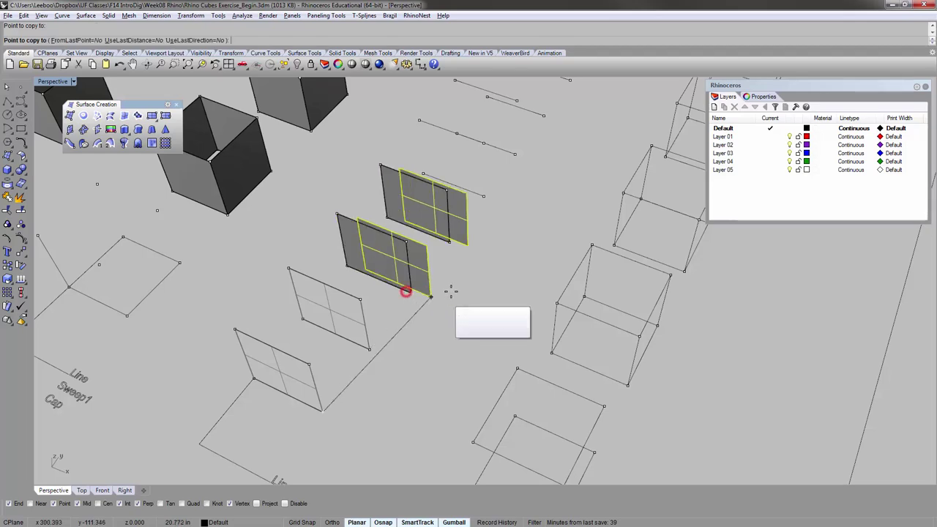
pyautogui.rightClick(457, 283)
pyautogui.moveTo(456, 282)
pyautogui.mouseDown(button='right')
pyautogui.moveTo(473, 278)
pyautogui.moveTo(486, 241)
pyautogui.moveTo(456, 292)
pyautogui.mouseUp(button='right')
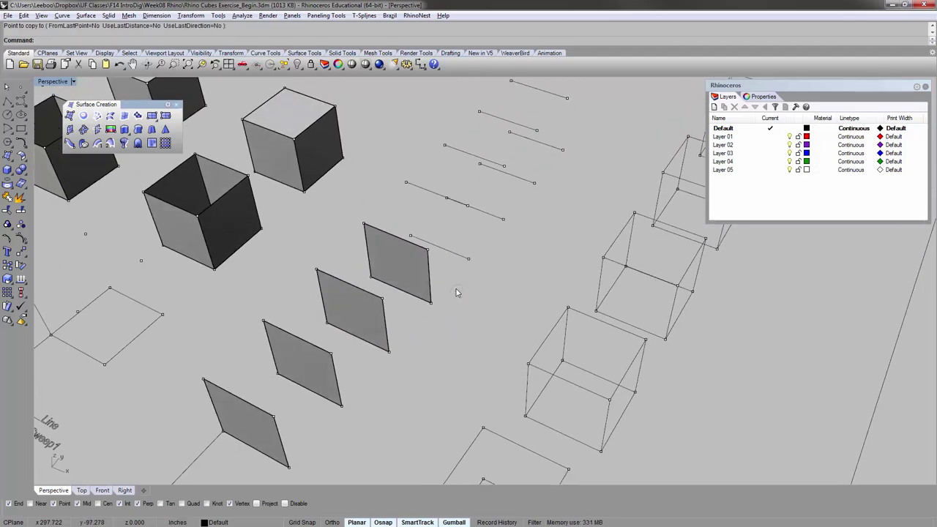
# - Loft between the left vertical edges of the two copied faces to make a third cube side
pyautogui.write('Loft')
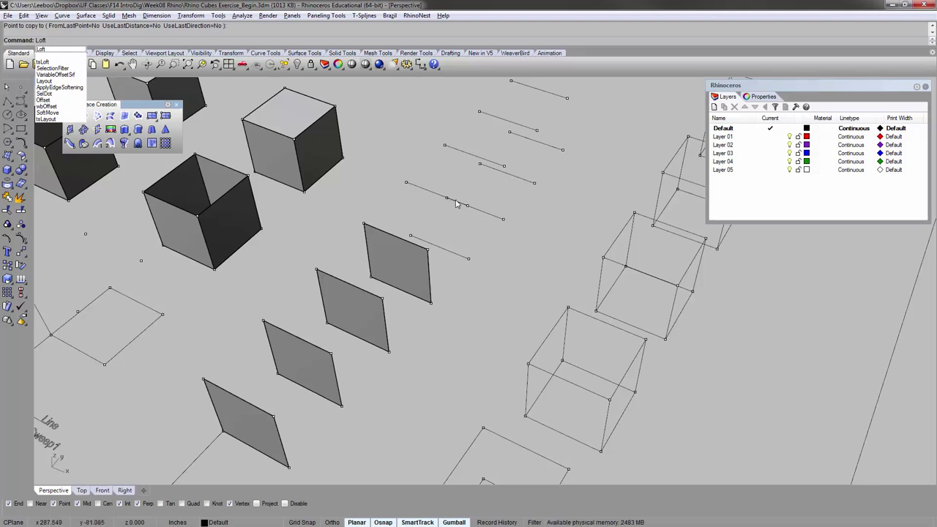
pyautogui.press('Return')
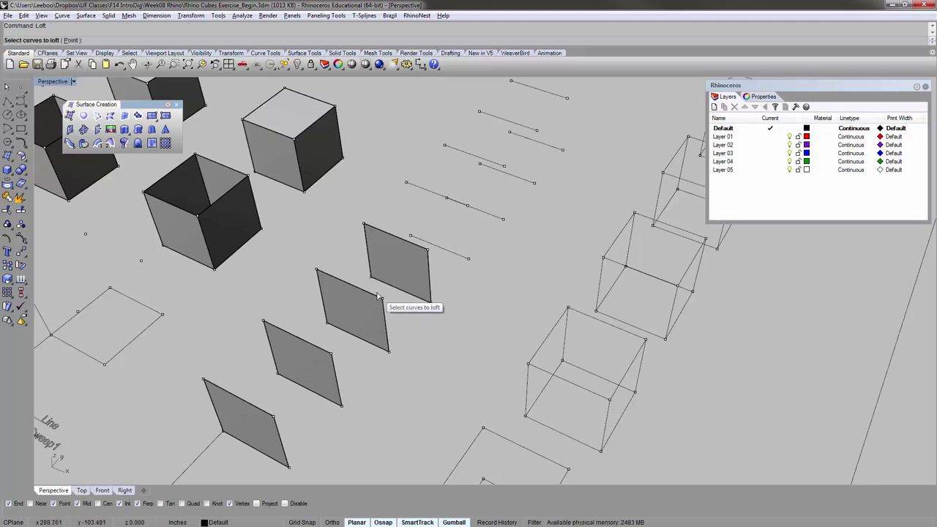
pyautogui.click(321, 292)
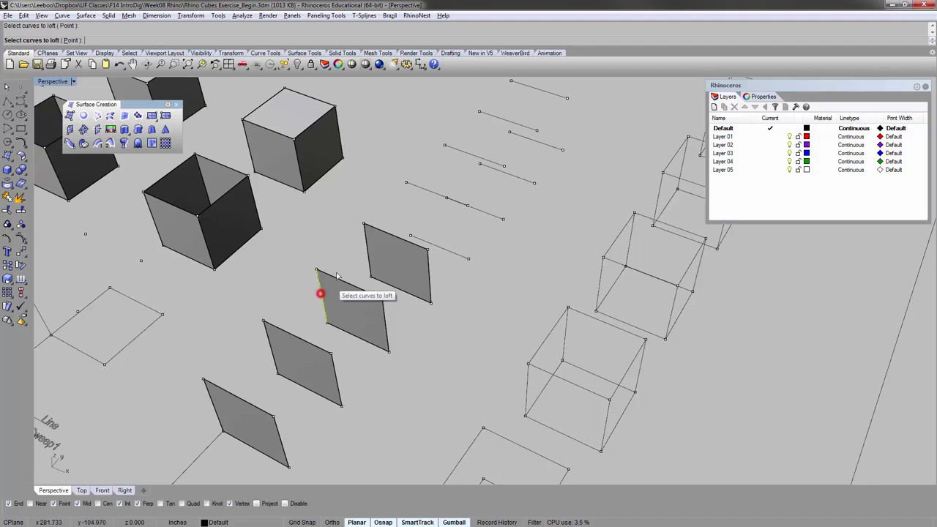
pyautogui.click(367, 250)
pyautogui.press('Return')
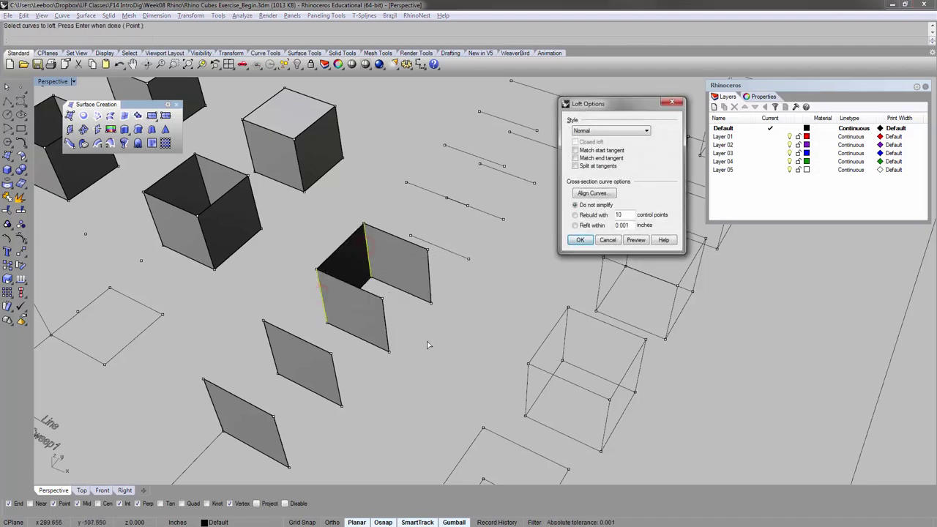
pyautogui.press('Return')
# - Loft between the right vertical edges of the two copied faces to make the fourth cube side, keeping Normal style
pyautogui.press('Return')
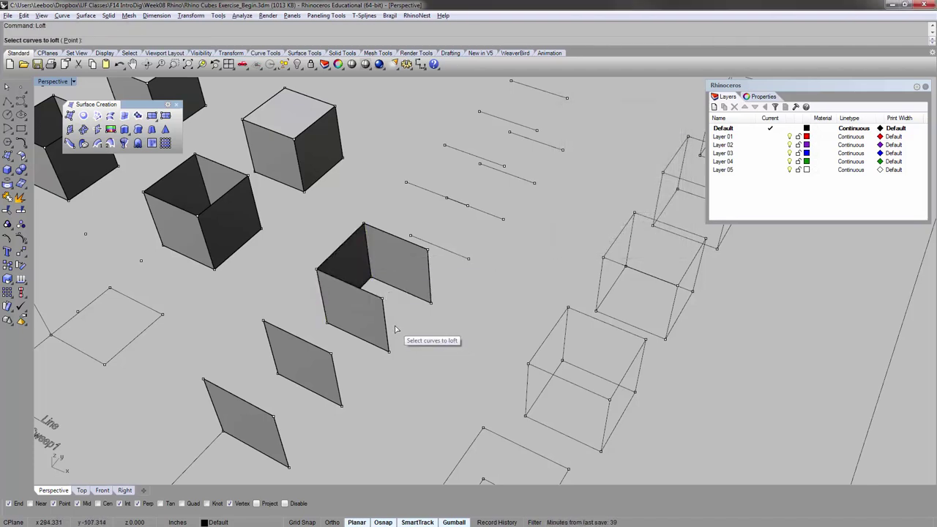
pyautogui.click(384, 324)
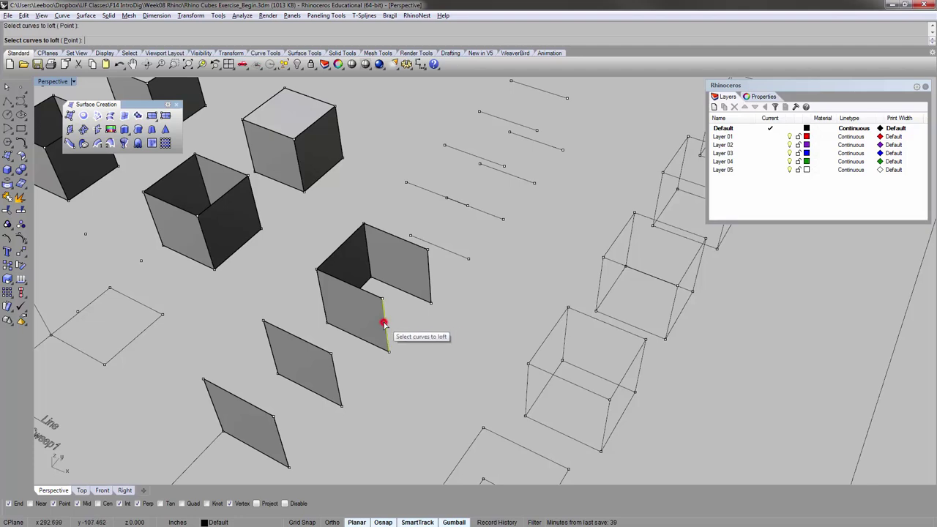
pyautogui.click(430, 282)
pyautogui.press('Return')
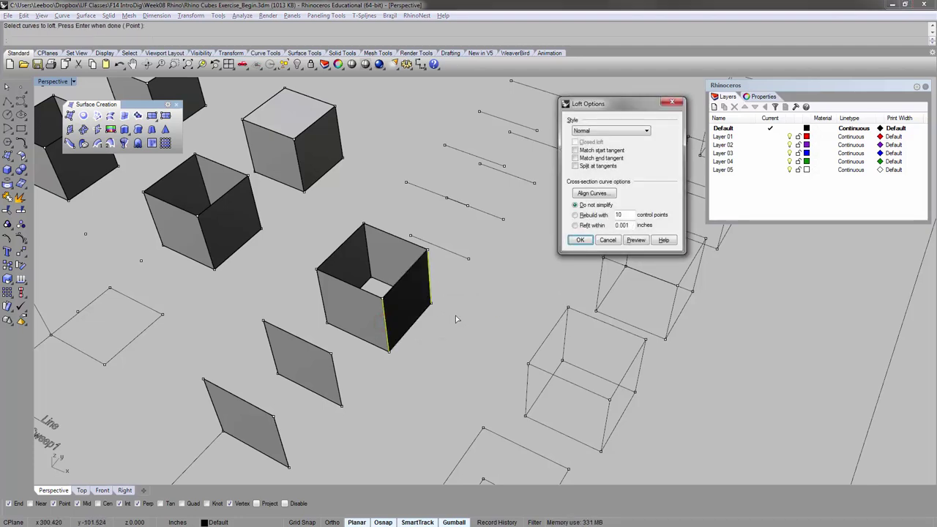
pyautogui.click(575, 242)
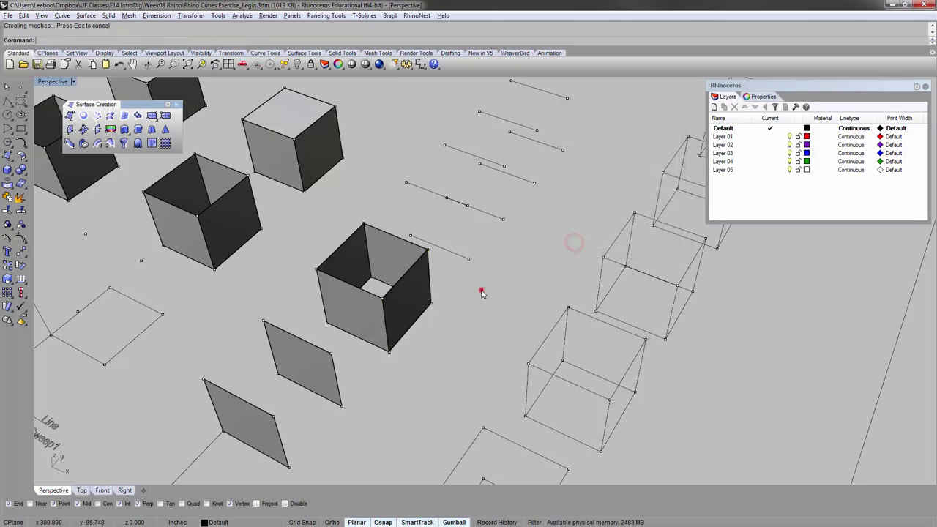
# - Copy the four side faces of the open cube from its front lower corner to the matching line endpoint of the next cube position
pyautogui.scroll(-3, 443, 278)
pyautogui.scroll(4, 419, 279)
pyautogui.click(418, 278)
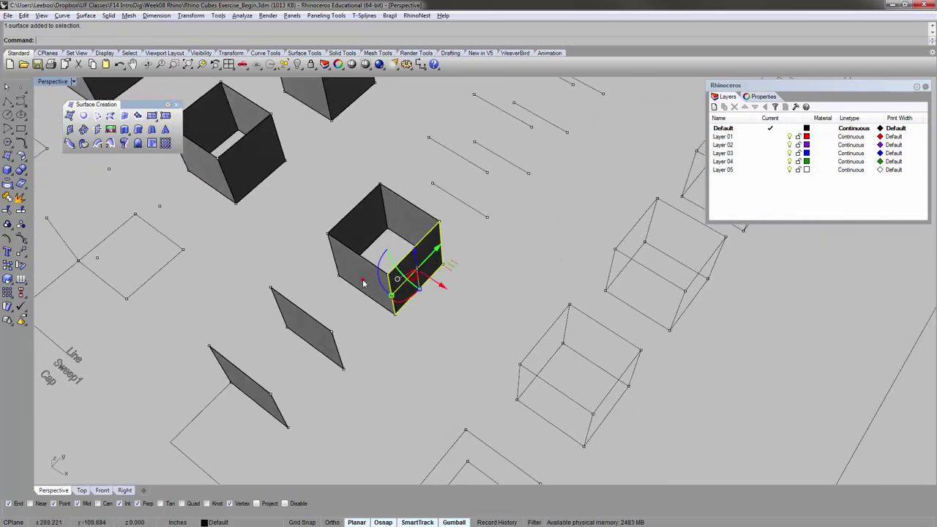
pyautogui.keyDown('shift'); pyautogui.click(397, 213); pyautogui.keyUp('shift')
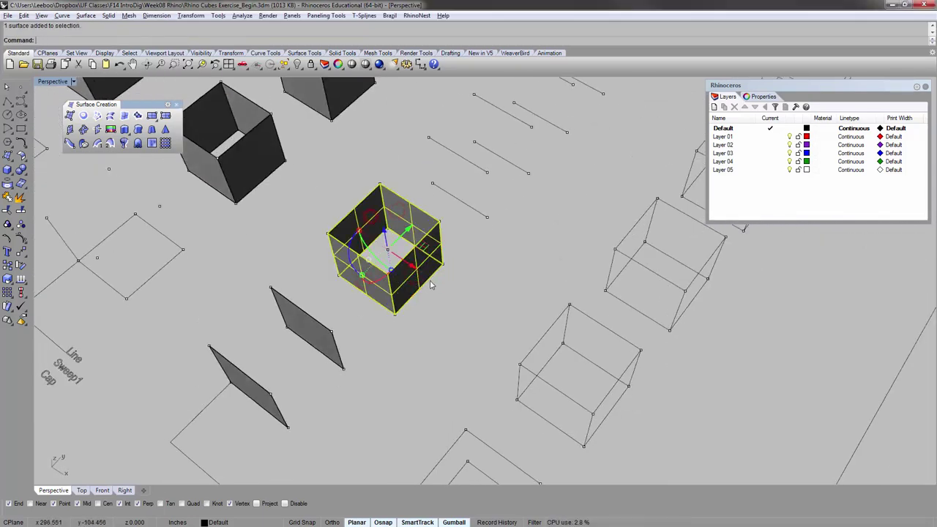
pyautogui.write('opy')
pyautogui.press('Return')
pyautogui.click(394, 314)
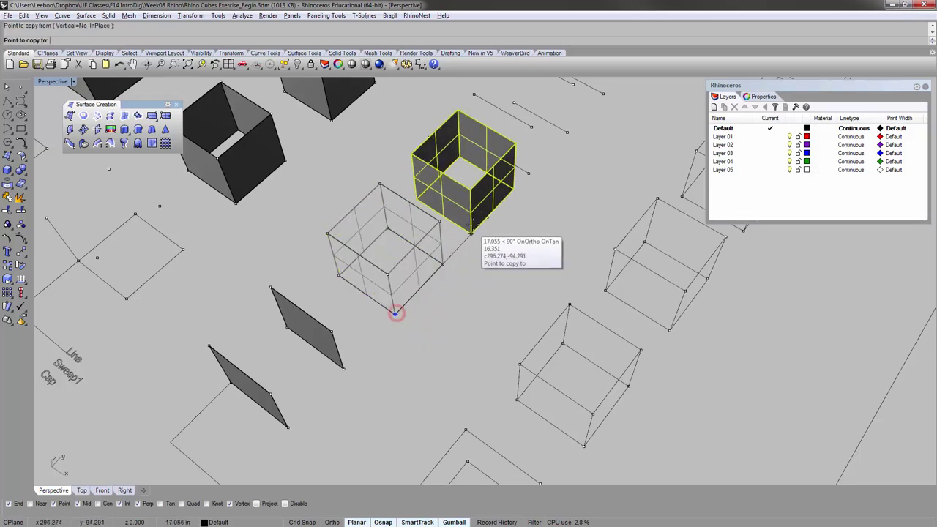
pyautogui.click(482, 220)
pyautogui.press('Return')
pyautogui.click(537, 195)
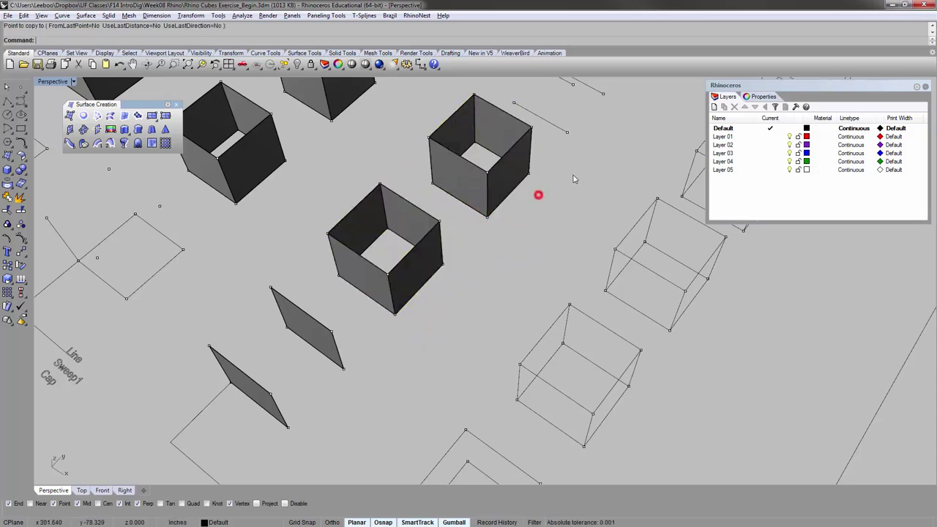
pyautogui.keyDown('shift'); pyautogui.moveTo(573, 174); pyautogui.dragTo(459, 336, button='right'); pyautogui.keyUp('shift')
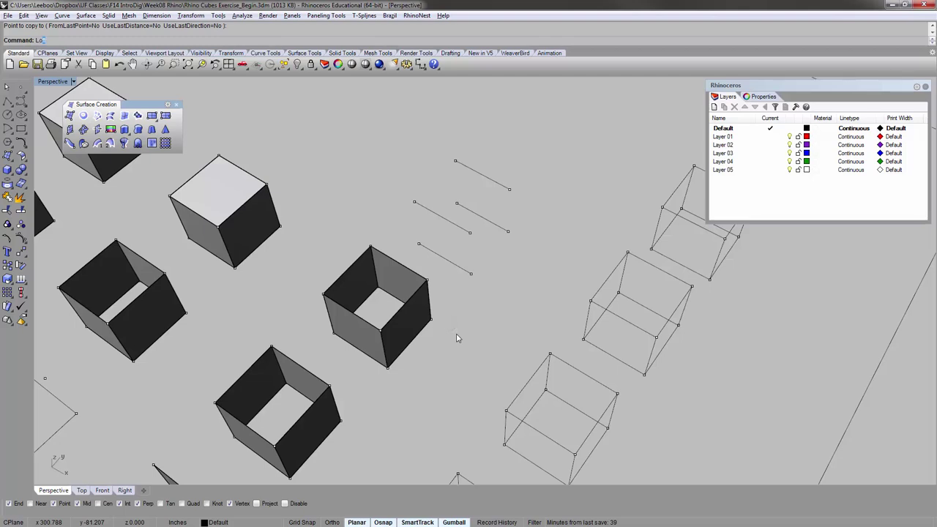
pyautogui.write('ft')
pyautogui.press('Return')
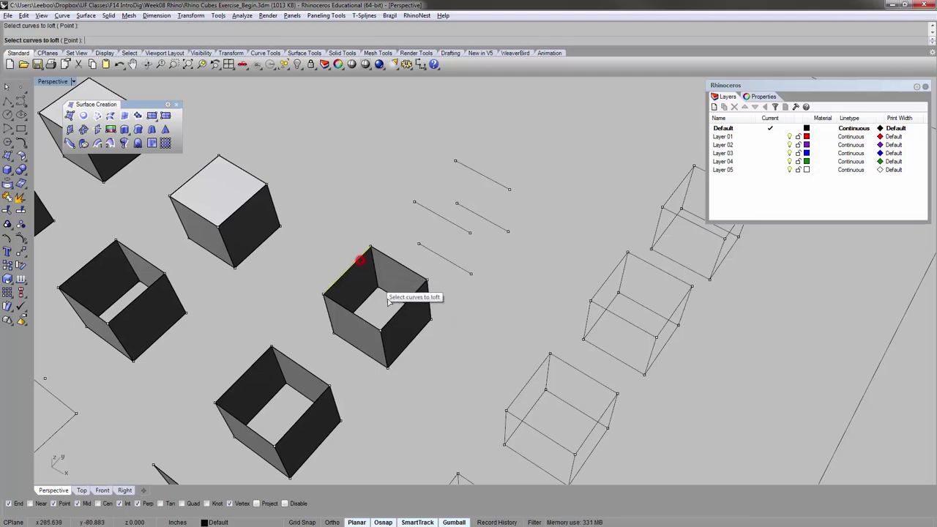
pyautogui.click(394, 314)
pyautogui.press('Return')
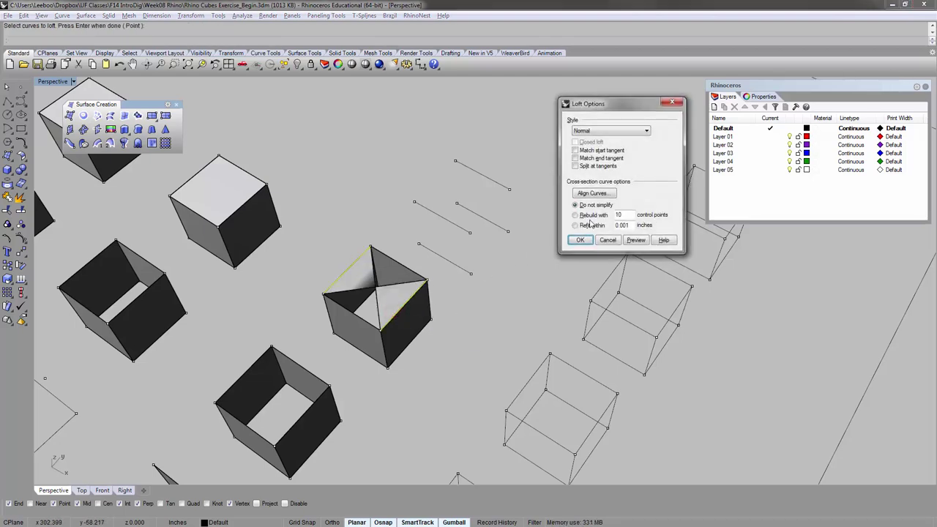
pyautogui.click(607, 240)
# - Set up a Normal-style loft between the two opposite top edges of the newly copied open cube and inspect its preview
pyautogui.scroll(5, 405, 301)
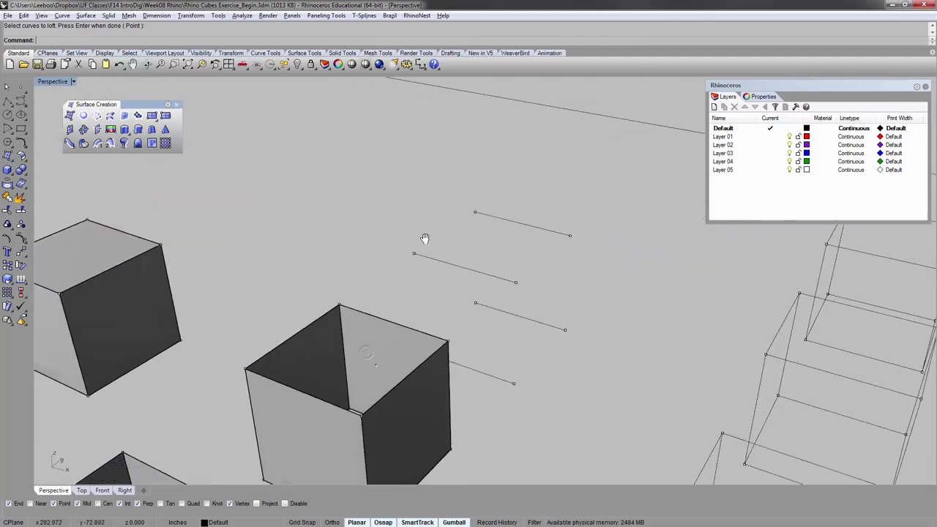
pyautogui.moveTo(431, 232); pyautogui.dragTo(372, 211, button='right')
pyautogui.press('Return')
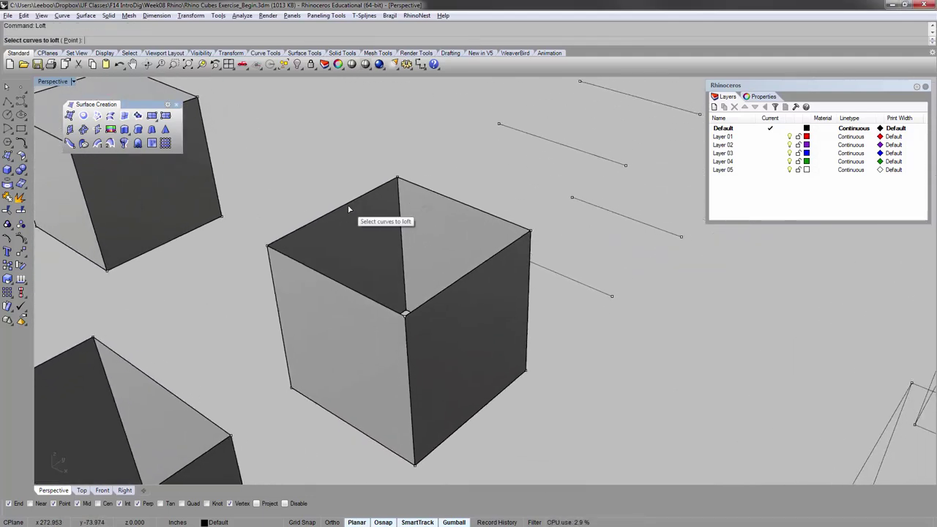
pyautogui.click(348, 205)
pyautogui.click(468, 276)
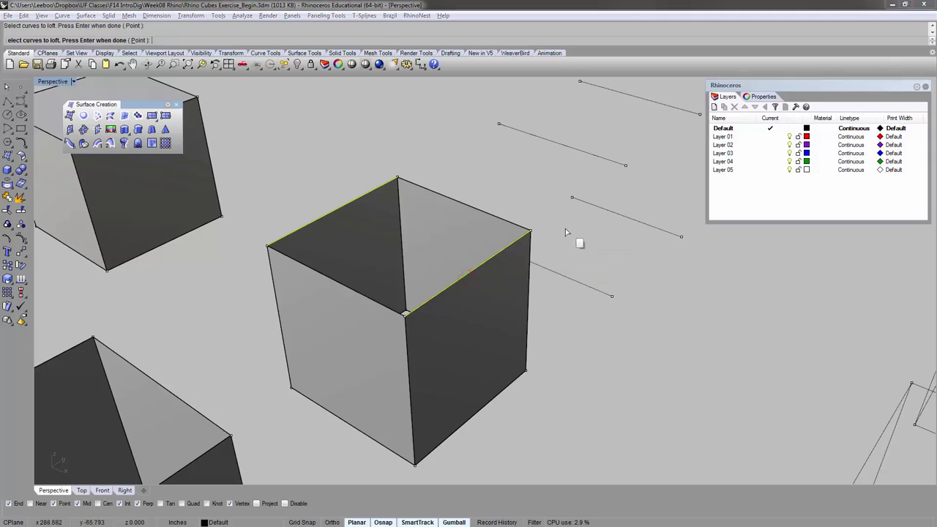
pyautogui.press('Return')
pyautogui.moveTo(577, 241); pyautogui.dragTo(455, 262, button='right')
pyautogui.scroll(-7, 455, 262)
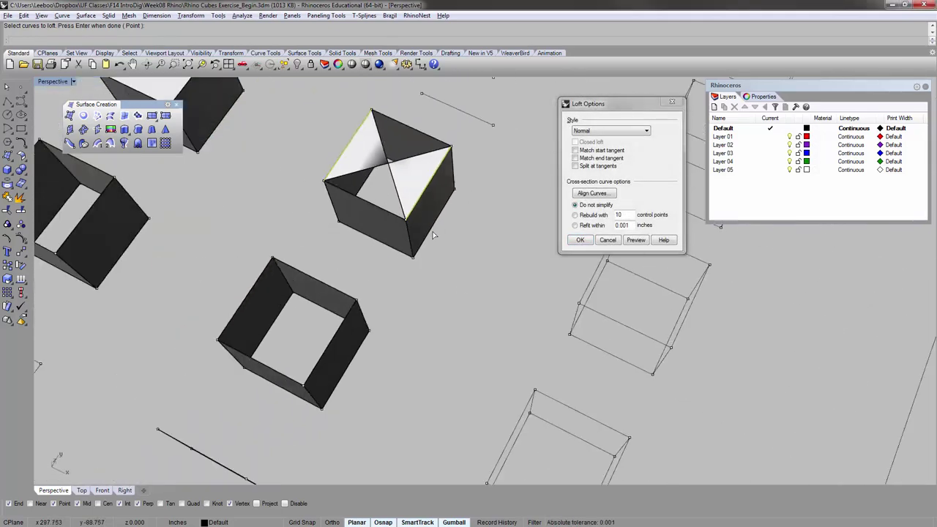
pyautogui.scroll(7, 418, 231)
pyautogui.scroll(4, 418, 231)
pyautogui.scroll(-3, 418, 232)
pyautogui.moveTo(418, 232); pyautogui.dragTo(390, 192, button='right')
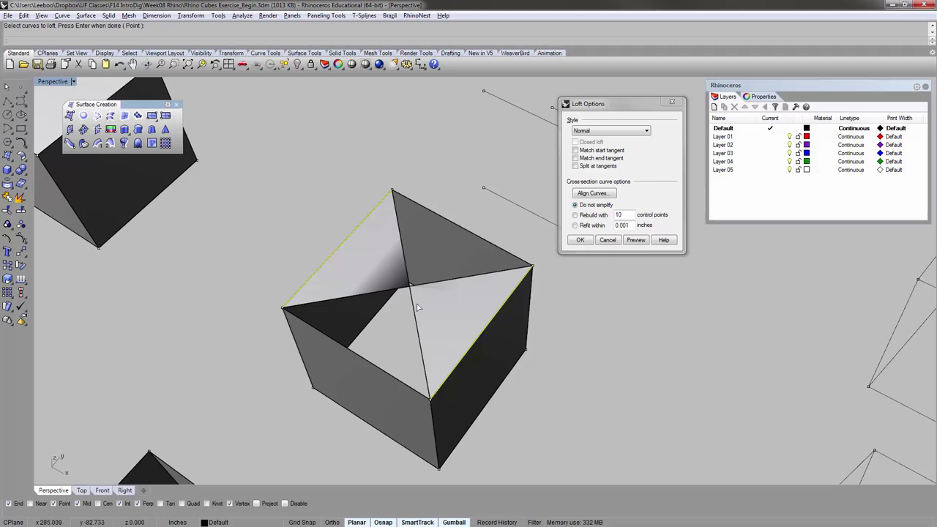
pyautogui.moveTo(435, 358); pyautogui.dragTo(410, 276, button='right')
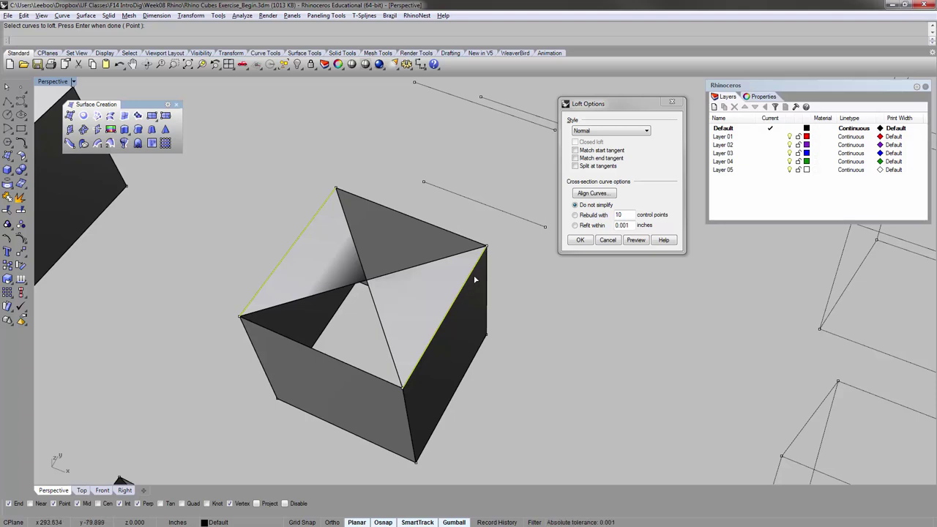
# - Align the loft curves by reversing one top edge at its back corner, and accept the loft as the cube's top face
pyautogui.click(582, 193)
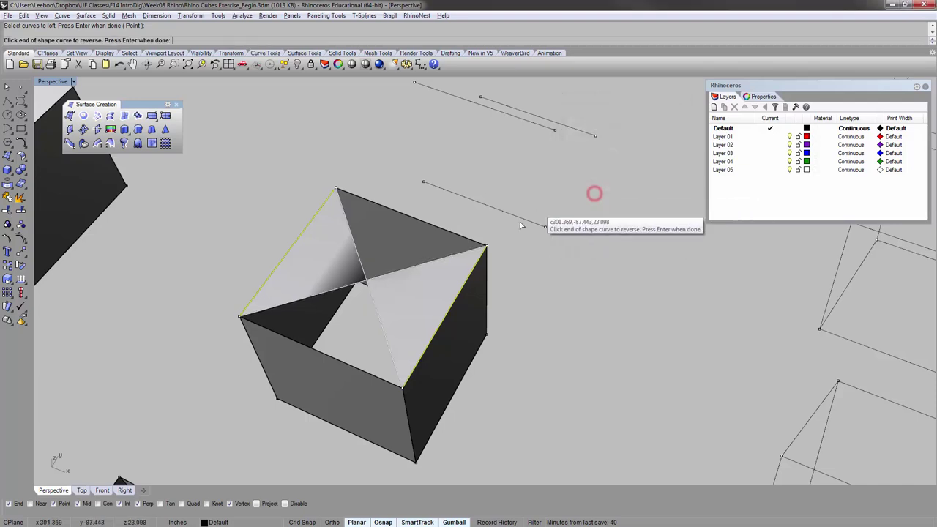
pyautogui.click(487, 248)
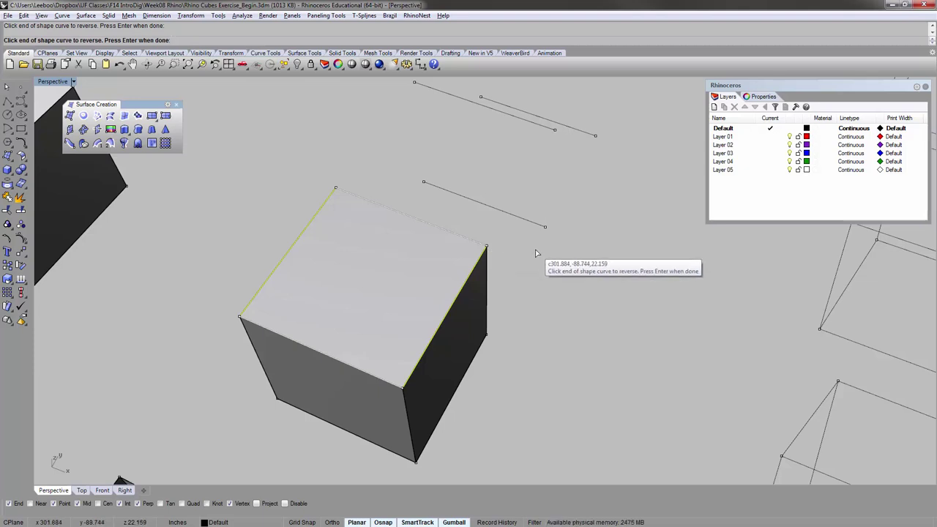
pyautogui.press('Return')
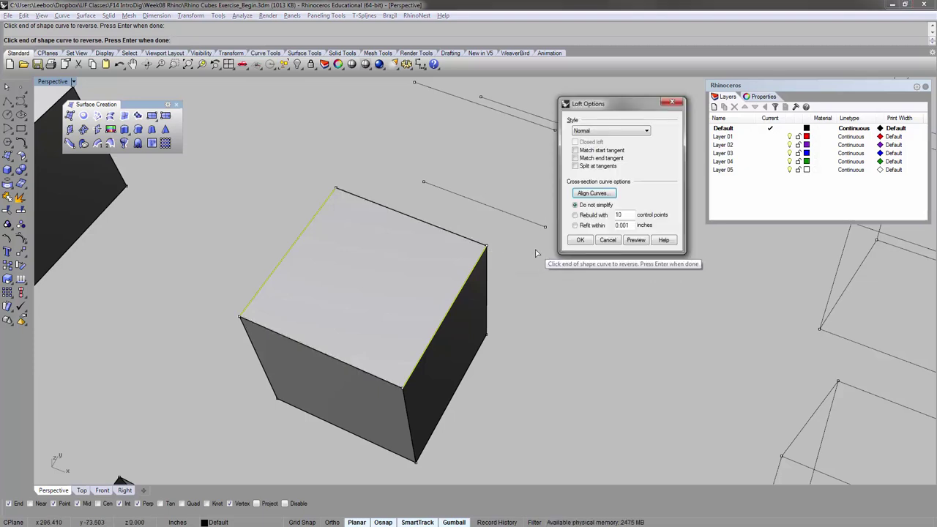
pyautogui.moveTo(419, 310); pyautogui.dragTo(428, 275, button='right')
pyautogui.click(583, 239)
pyautogui.moveTo(457, 411); pyautogui.dragTo(412, 232, button='right')
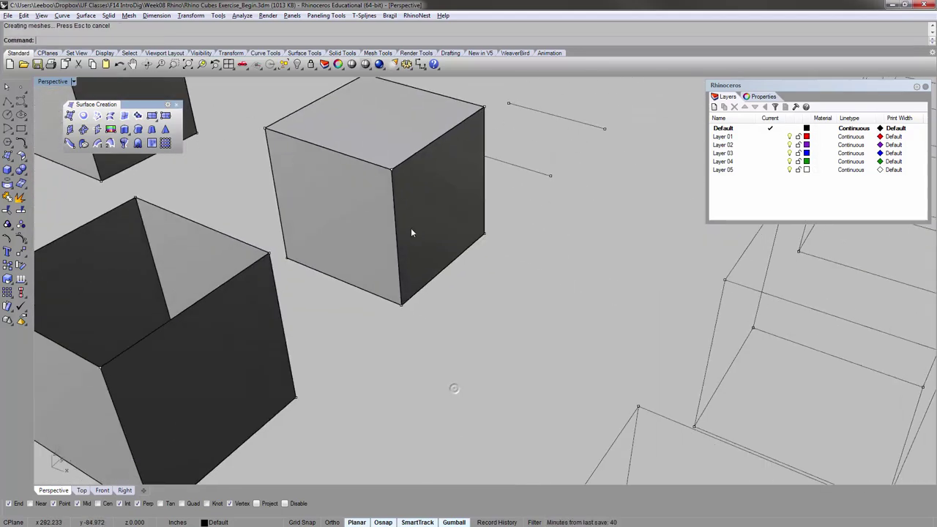
pyautogui.moveTo(435, 319); pyautogui.dragTo(421, 232, button='right')
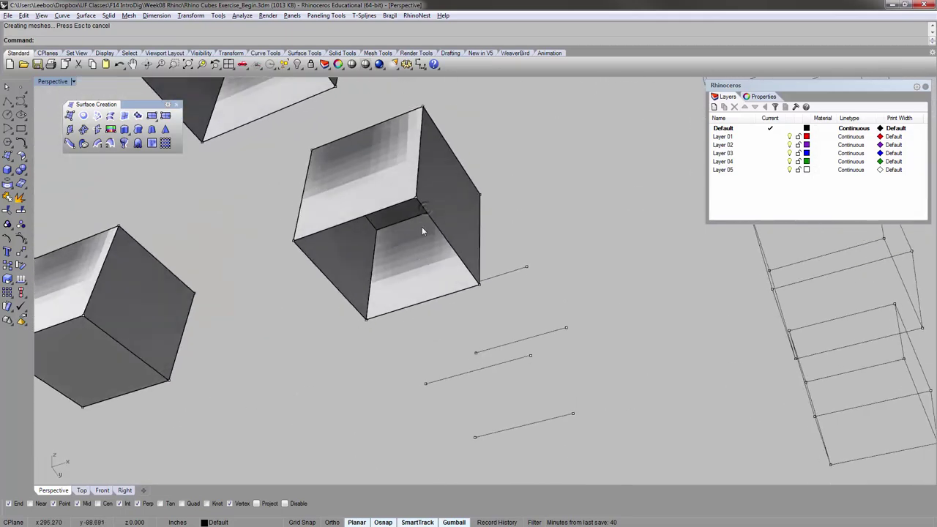
pyautogui.write('Lof')
pyautogui.write('ft')
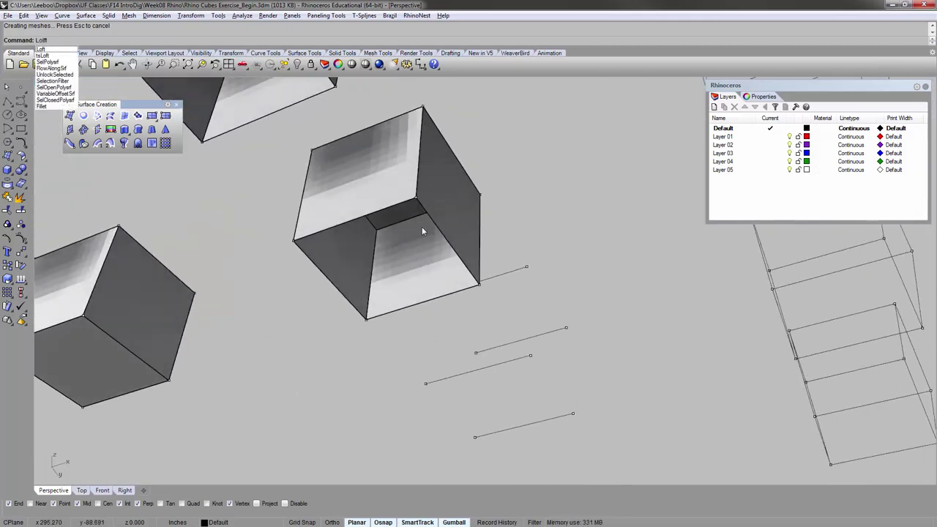
pyautogui.press('Return')
pyautogui.click(393, 313)
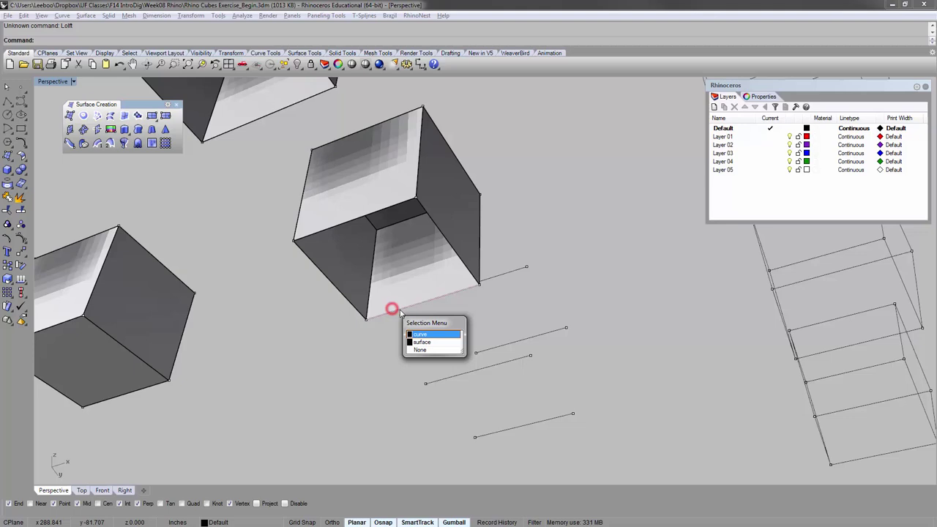
pyautogui.click(435, 335)
pyautogui.click(351, 216)
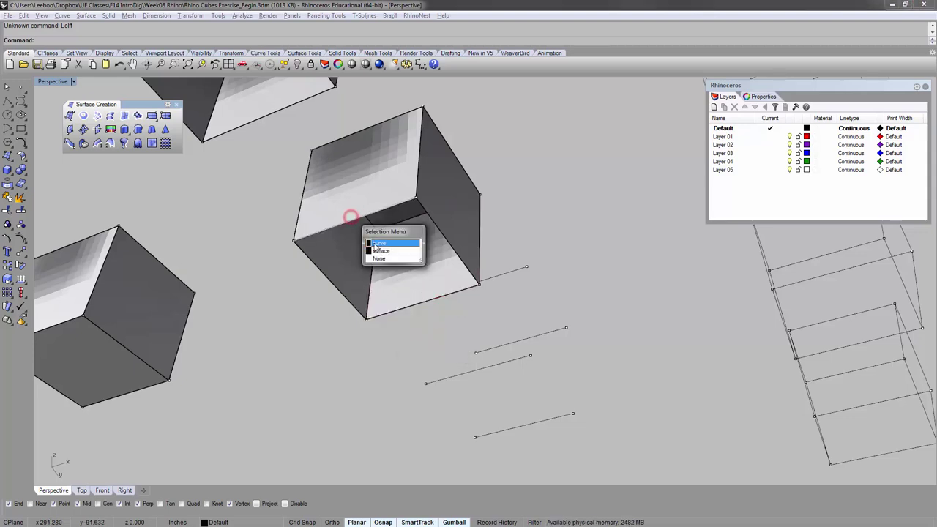
pyautogui.click(386, 243)
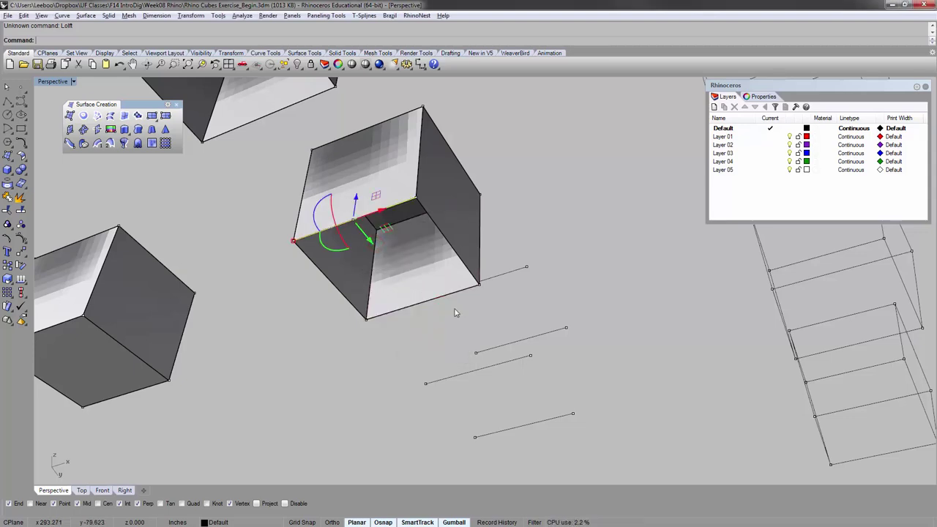
# - Loft between the two opposite bottom edges to close the cube's underside, keeping Normal style
pyautogui.rightClick(454, 312)
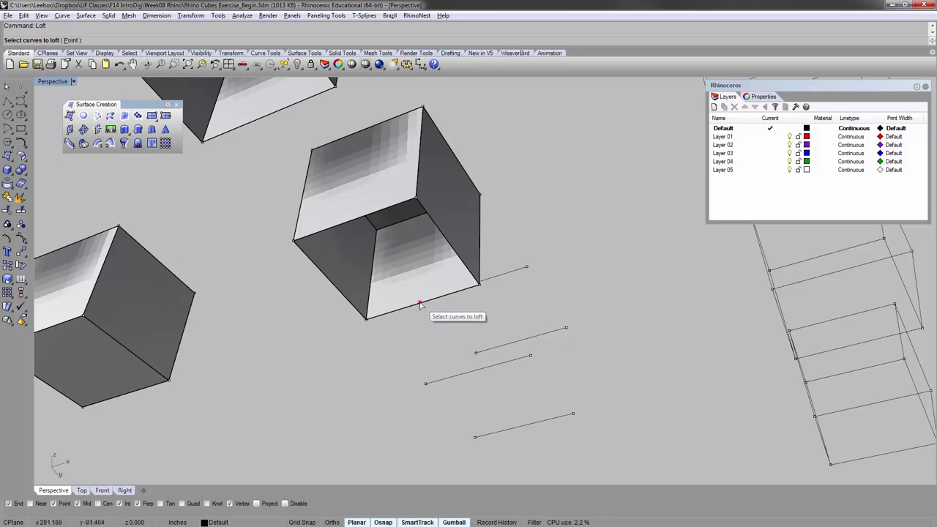
pyautogui.click(428, 300)
pyautogui.click(442, 328)
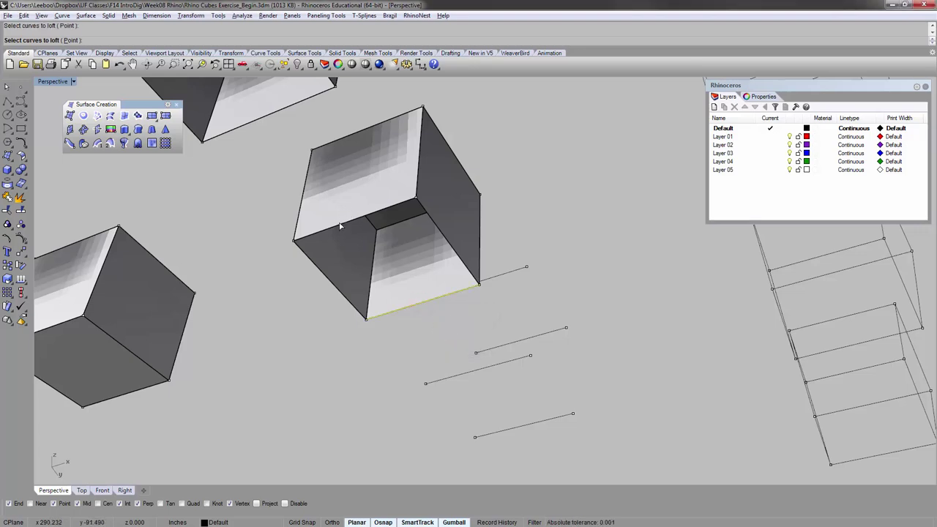
pyautogui.click(340, 227)
pyautogui.click(362, 245)
pyautogui.rightClick(461, 330)
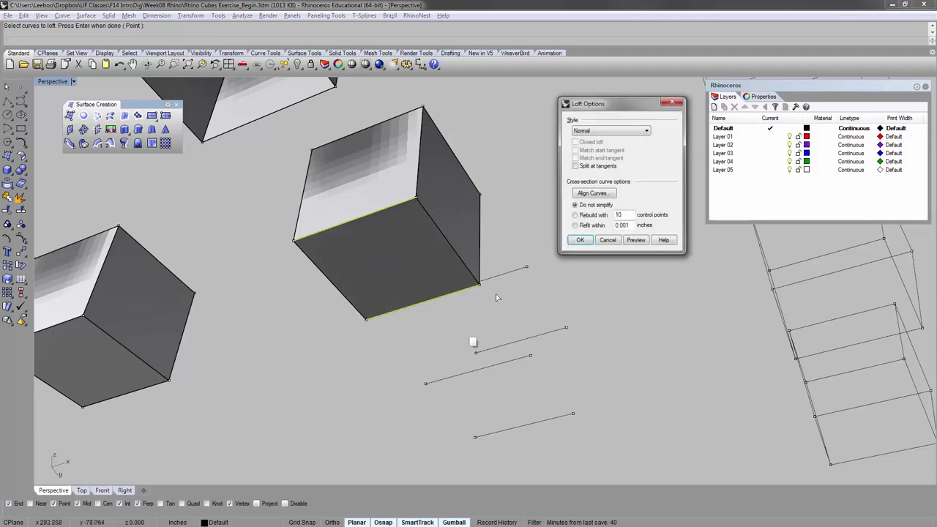
pyautogui.click(579, 241)
# - Copy all six faces of the closed cube from its front lower corner to the matching line endpoint of the next cube position
pyautogui.moveTo(565, 220); pyautogui.dragTo(446, 219, button='right')
pyautogui.click(439, 296)
pyautogui.moveTo(473, 248); pyautogui.dragTo(468, 300, button='right')
pyautogui.keyDown('shift'); pyautogui.click(446, 174); pyautogui.keyUp('shift')
pyautogui.keyDown('shift'); pyautogui.click(345, 160); pyautogui.keyUp('shift')
pyautogui.moveTo(345, 160); pyautogui.dragTo(418, 171, button='right')
pyautogui.moveTo(304, 163); pyautogui.dragTo(349, 224, button='right')
pyautogui.keyDown('ctrl'); pyautogui.keyDown('shift'); pyautogui.click(361, 122); pyautogui.keyUp('shift'); pyautogui.keyUp('ctrl')
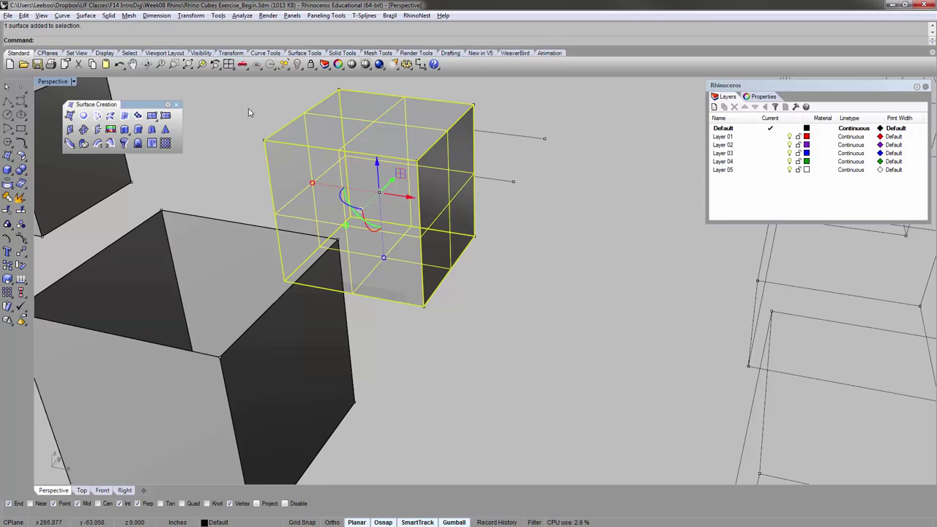
pyautogui.moveTo(448, 137); pyautogui.dragTo(382, 307, button='right')
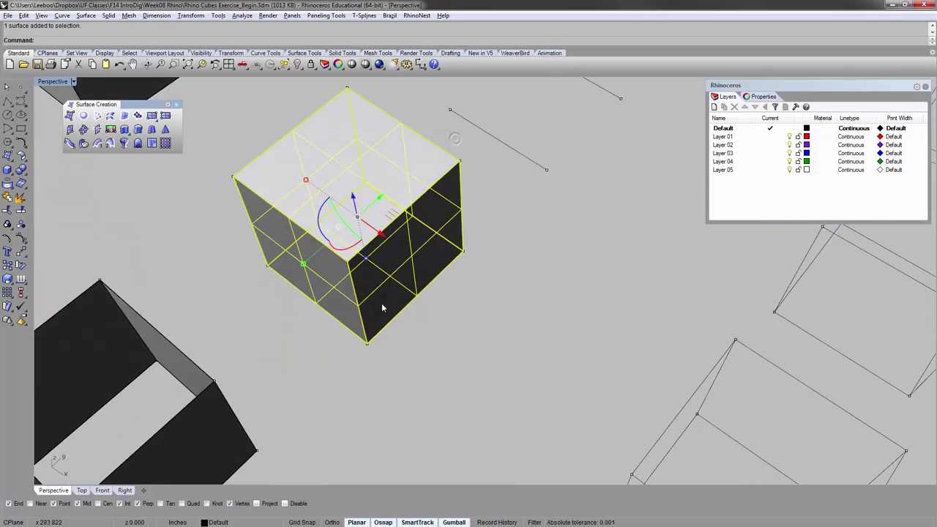
pyautogui.press('Return')
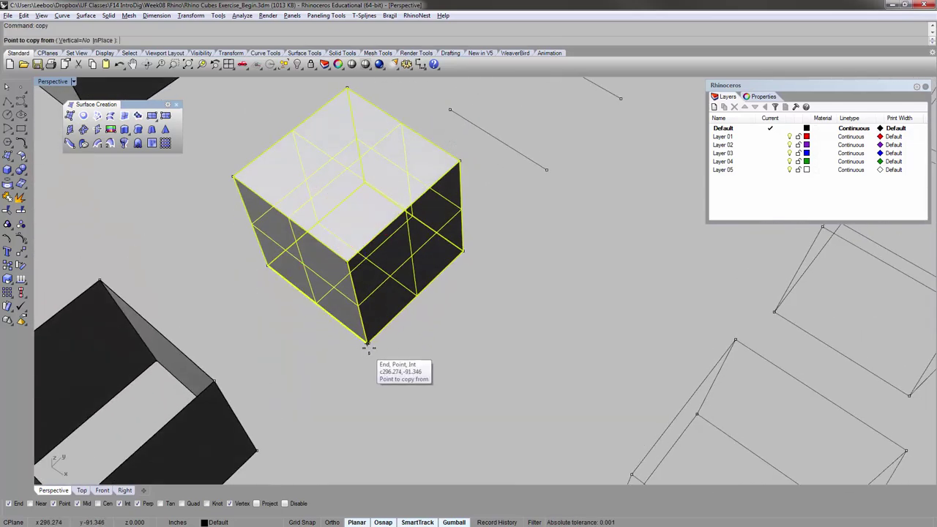
pyautogui.click(366, 342)
pyautogui.scroll(-3, 359, 326)
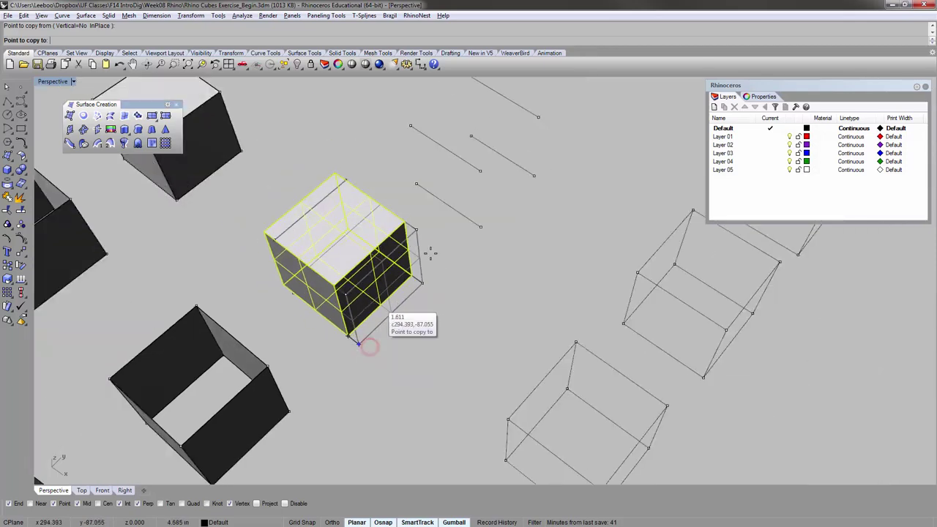
pyautogui.click(480, 225)
pyautogui.press('Return')
pyautogui.click(485, 265)
# - Examine the closed cube's edges for overlapping surfaces and curves by picking along its vertical, top and bottom edges
pyautogui.scroll(4, 429, 291)
pyautogui.moveTo(423, 284); pyautogui.dragTo(422, 263, button='right')
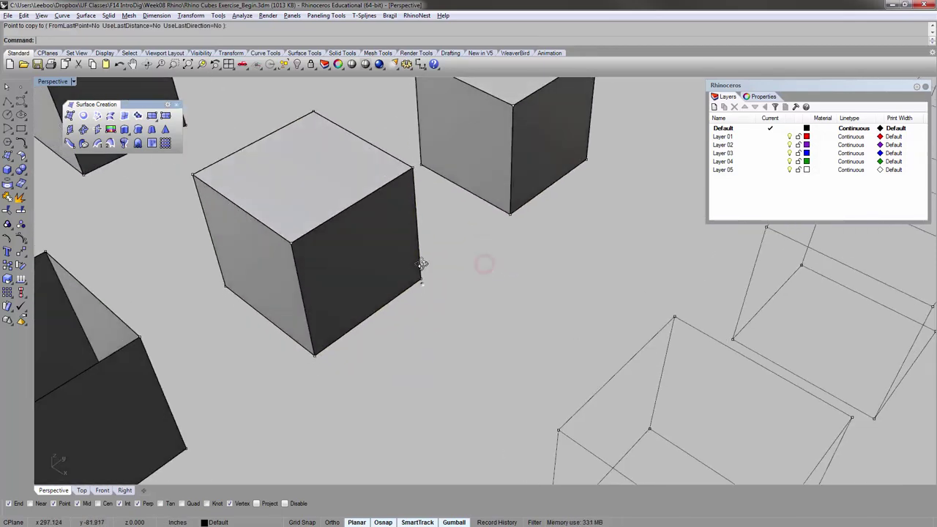
pyautogui.click(301, 286)
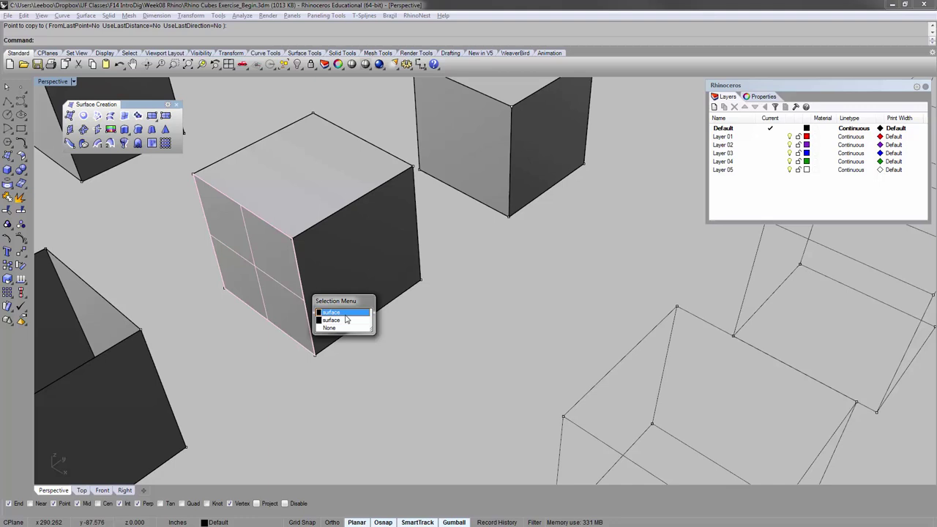
pyautogui.click(357, 355)
pyautogui.click(416, 210)
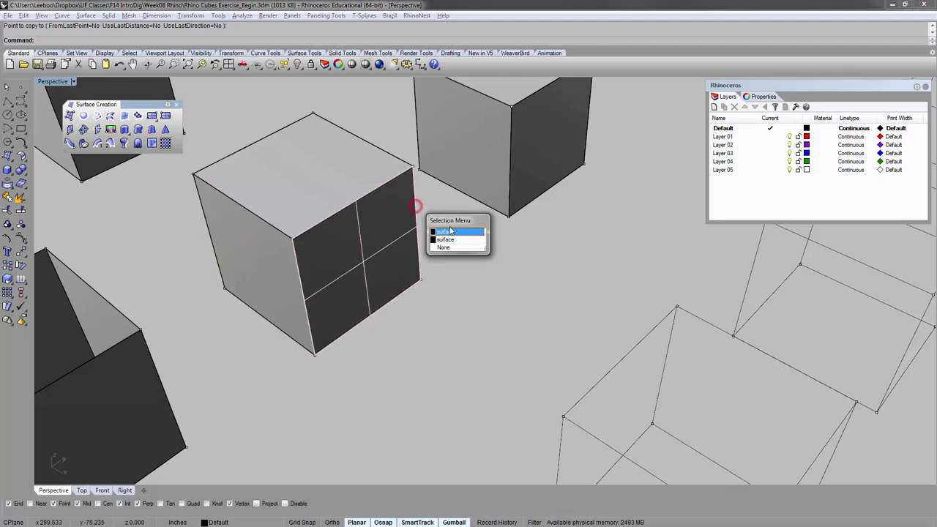
pyautogui.click(500, 317)
pyautogui.click(347, 205)
pyautogui.click(388, 357)
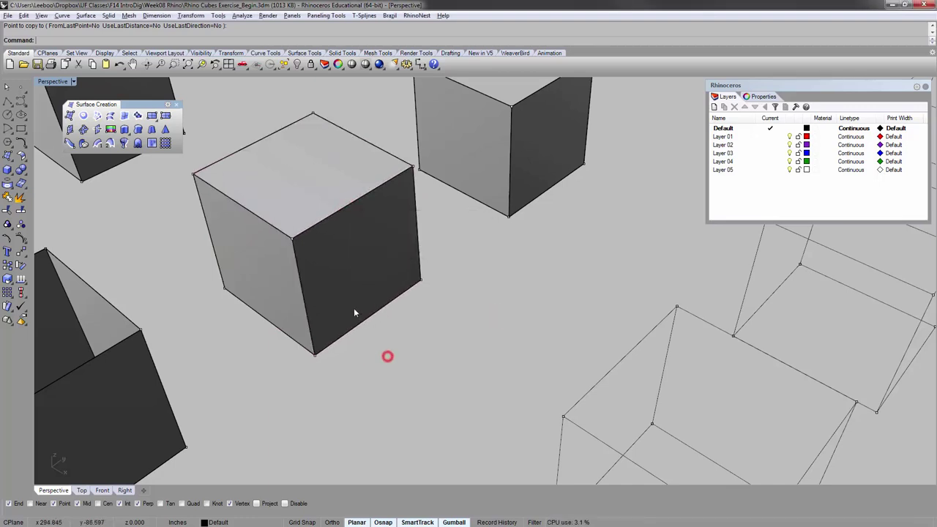
pyautogui.click(364, 325)
pyautogui.click(348, 354)
pyautogui.click(291, 337)
pyautogui.click(325, 365)
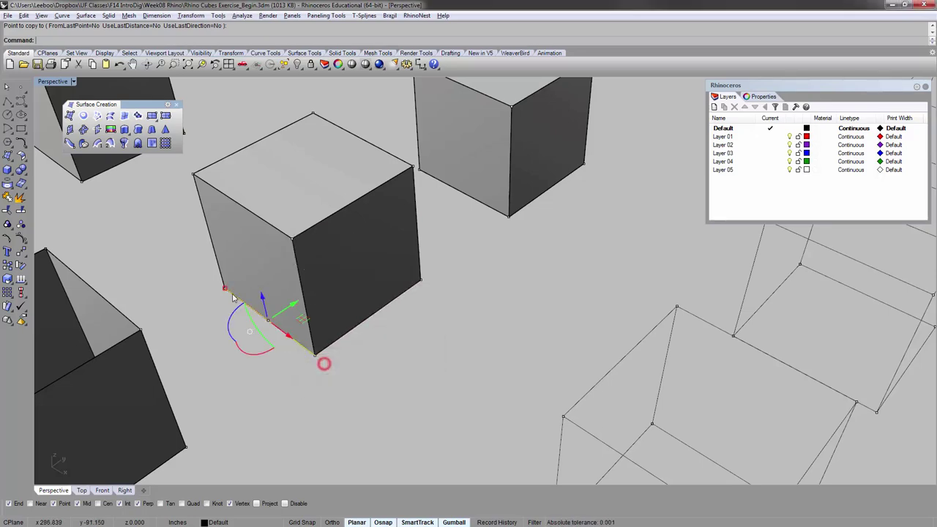
pyautogui.click(339, 378)
pyautogui.moveTo(370, 341); pyautogui.dragTo(326, 306, button='right')
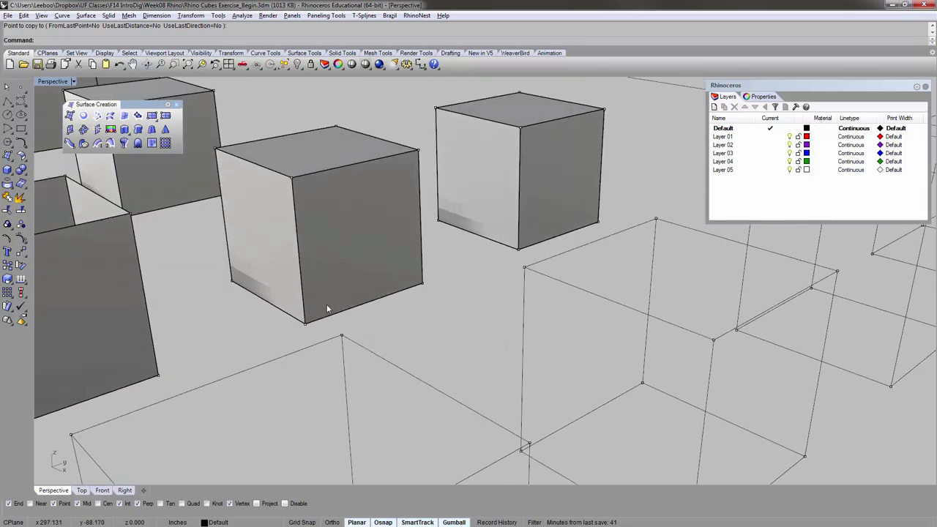
# - Examine the row of closed Line Loft cubes, isolating the view on the top face of one cube
pyautogui.scroll(3, 303, 255)
pyautogui.scroll(-5, 303, 258)
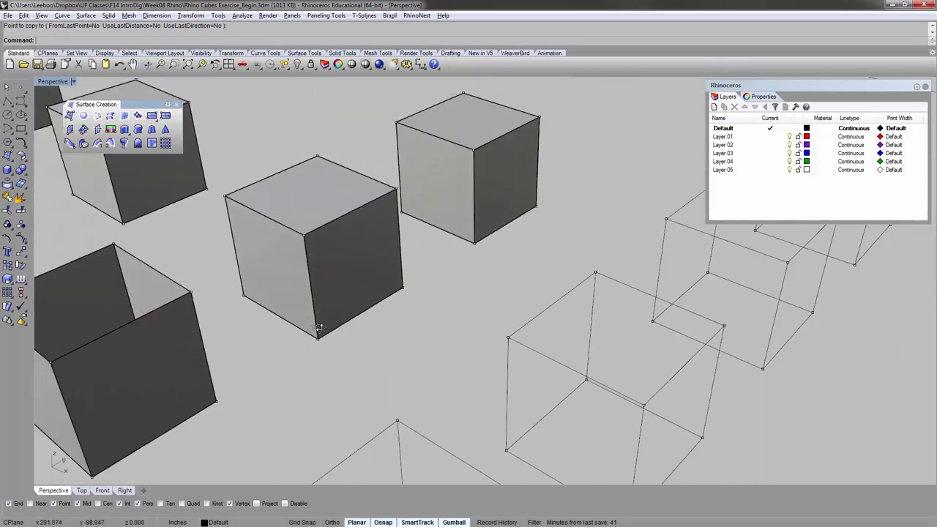
pyautogui.scroll(-5, 319, 328)
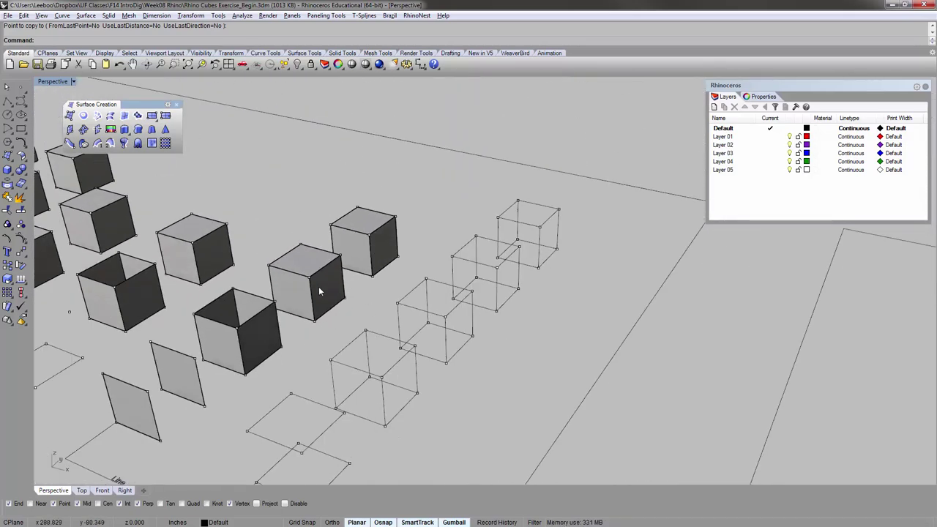
pyautogui.keyDown('shift'); pyautogui.moveTo(325, 294); pyautogui.dragTo(351, 254, button='right'); pyautogui.keyUp('shift')
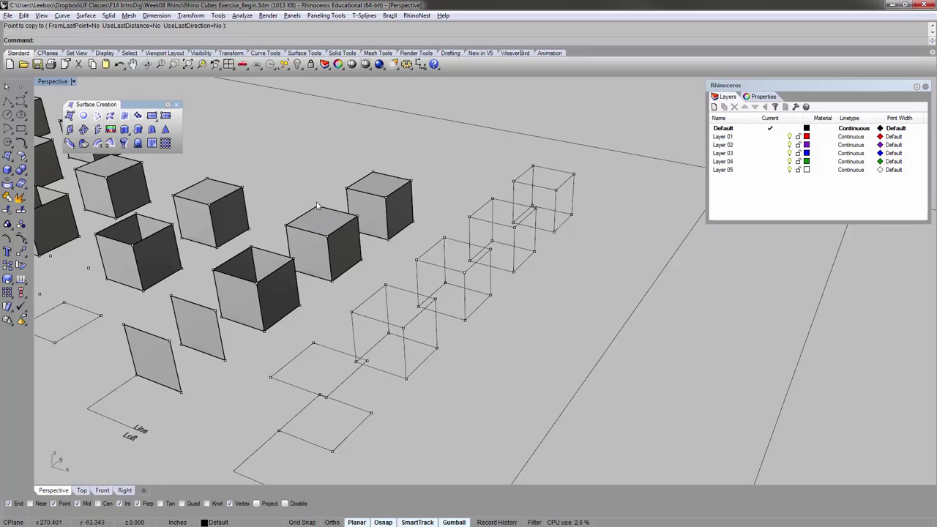
pyautogui.moveTo(363, 200); pyautogui.dragTo(372, 210, button='right')
pyautogui.click(370, 178)
pyautogui.write('zs')
pyautogui.press('Return')
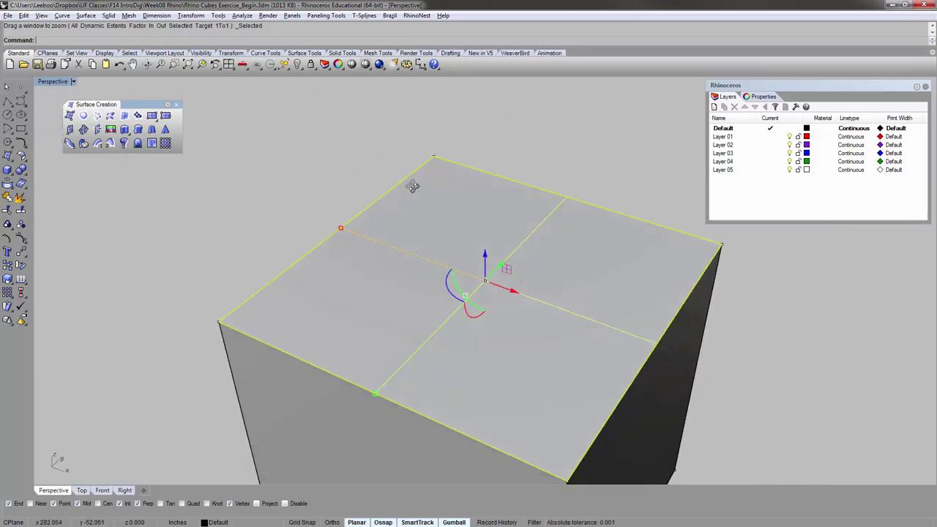
pyautogui.moveTo(444, 211); pyautogui.dragTo(348, 187, button='right')
pyautogui.scroll(-2, 348, 188)
pyautogui.scroll(-4, 348, 188)
# - Select the faces of a closed lofted cube and inspect it from below and above
pyautogui.click(345, 183)
pyautogui.scroll(-6, 350, 242)
pyautogui.moveTo(351, 252); pyautogui.dragTo(388, 249, button='right')
pyautogui.scroll(6, 388, 297)
pyautogui.click(357, 288)
pyautogui.click(357, 291)
pyautogui.moveTo(548, 274); pyautogui.dragTo(461, 220, button='right')
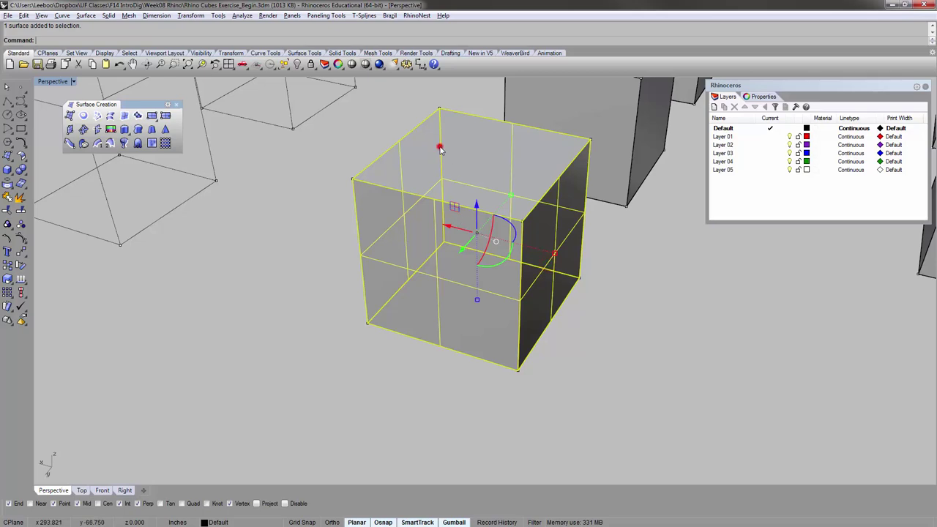
pyautogui.moveTo(440, 148); pyautogui.dragTo(341, 310, button='right')
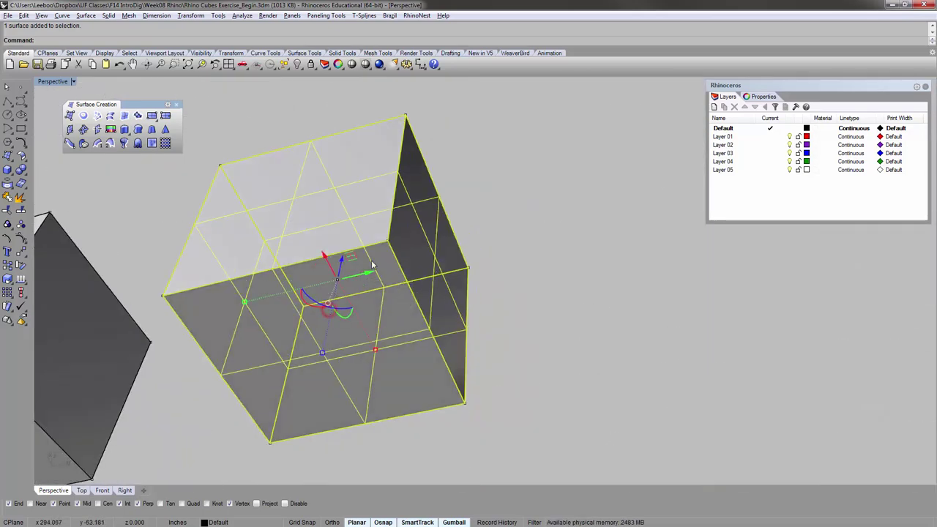
pyautogui.click(356, 135)
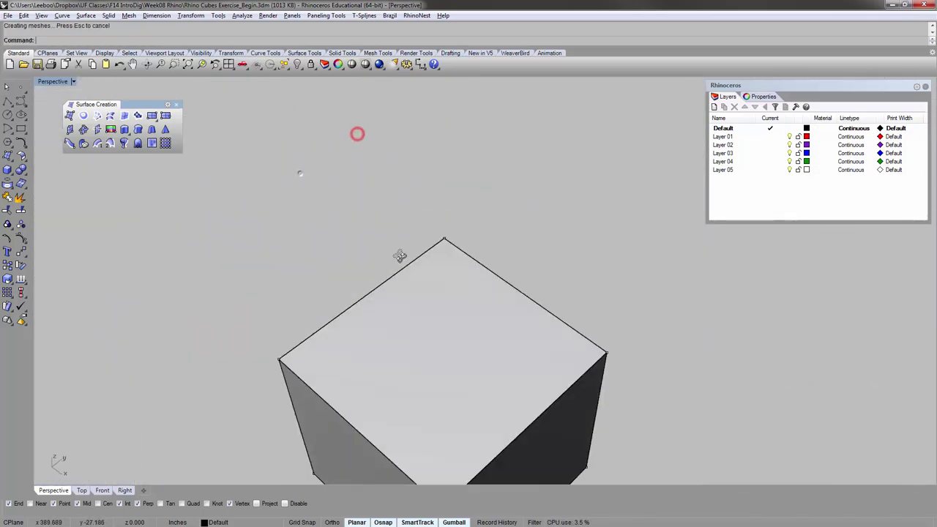
pyautogui.moveTo(400, 256); pyautogui.dragTo(410, 261, button='right')
pyautogui.moveTo(415, 314); pyautogui.dragTo(352, 270)
pyautogui.write('zs')
pyautogui.press('Return')
pyautogui.moveTo(563, 366); pyautogui.dragTo(484, 344, button='right')
pyautogui.scroll(-7, 472, 291)
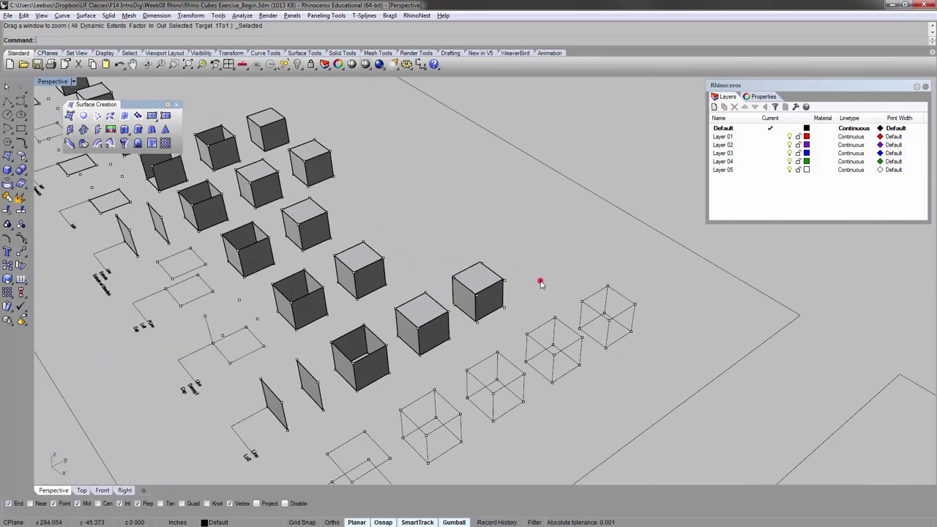
# - Find the next cube row and read its method label, PLine PlanarSrf Join Cap
pyautogui.moveTo(542, 278); pyautogui.dragTo(511, 274, button='right')
pyautogui.moveTo(456, 326); pyautogui.dragTo(515, 341, button='right')
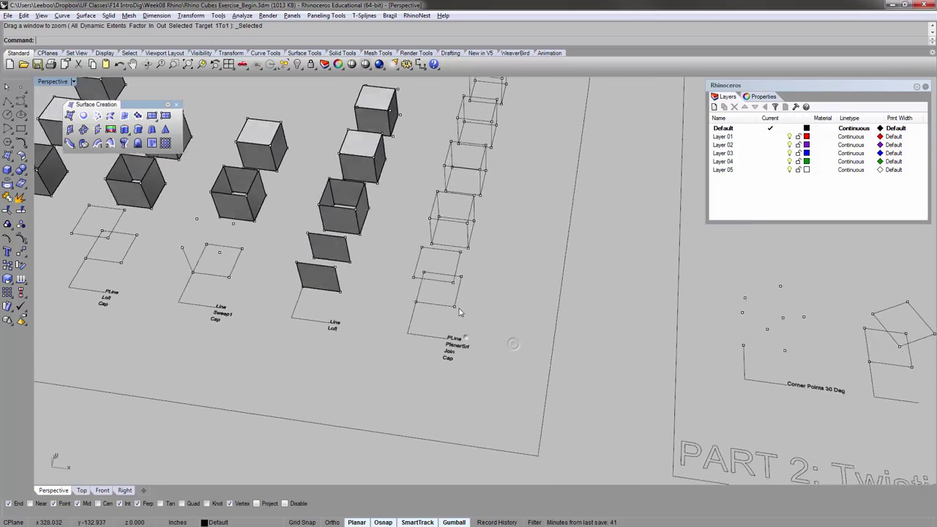
pyautogui.scroll(12, 466, 341)
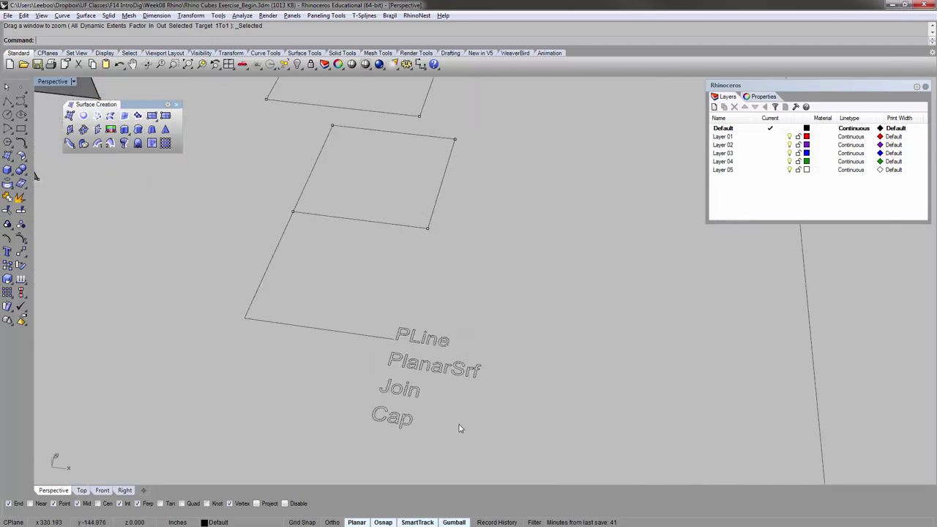
pyautogui.moveTo(471, 429); pyautogui.dragTo(327, 280)
pyautogui.write('zs')
pyautogui.press('Return')
pyautogui.click(395, 360)
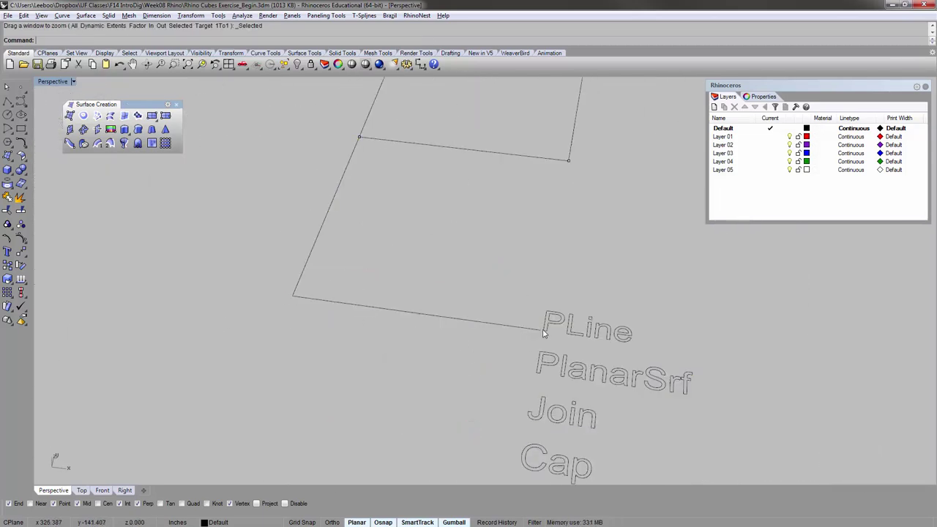
pyautogui.moveTo(543, 333); pyautogui.dragTo(504, 301, button='right')
pyautogui.scroll(-3, 511, 276)
pyautogui.keyDown('shift'); pyautogui.moveTo(468, 255); pyautogui.dragTo(402, 327, button='right'); pyautogui.keyUp('shift')
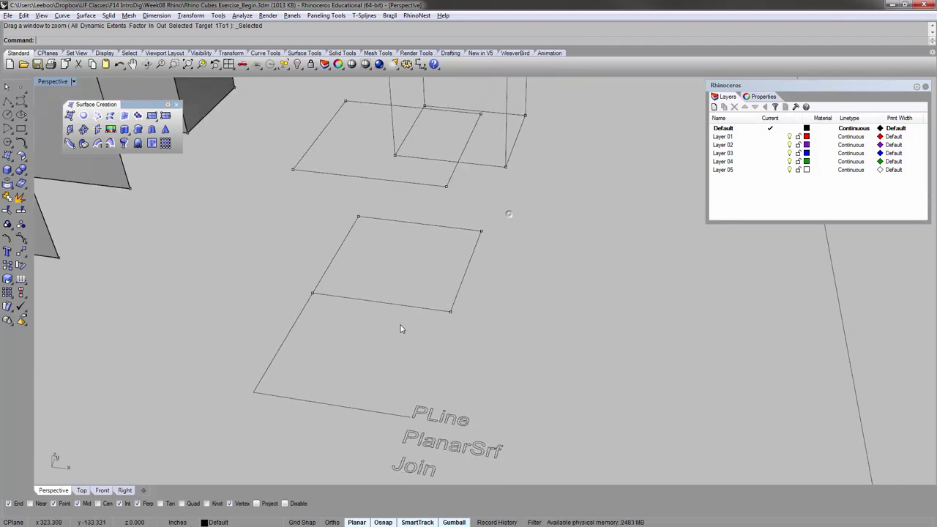
# - Examine the first square outline of the PLine PlanarSrf row by picking it as a curve
pyautogui.click(405, 310)
pyautogui.scroll(-2, 417, 308)
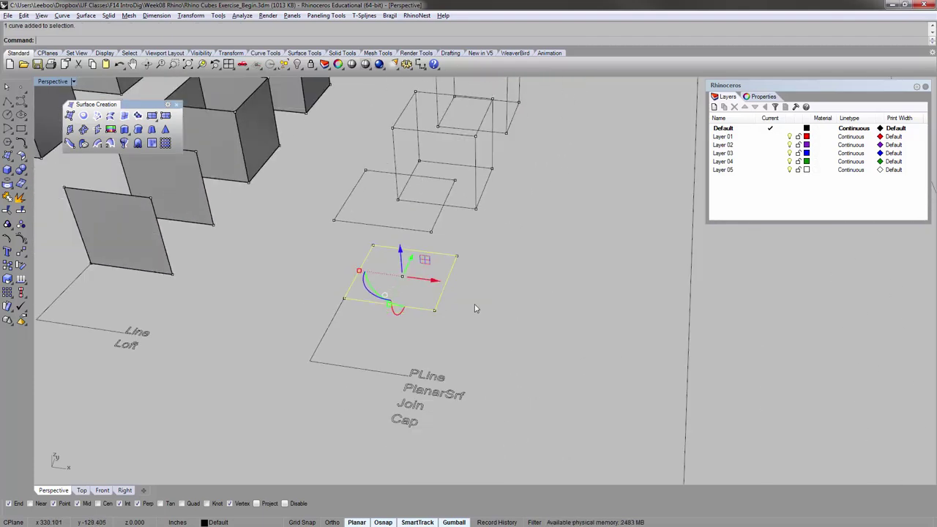
pyautogui.click(474, 306)
pyautogui.click(396, 308)
pyautogui.click(463, 338)
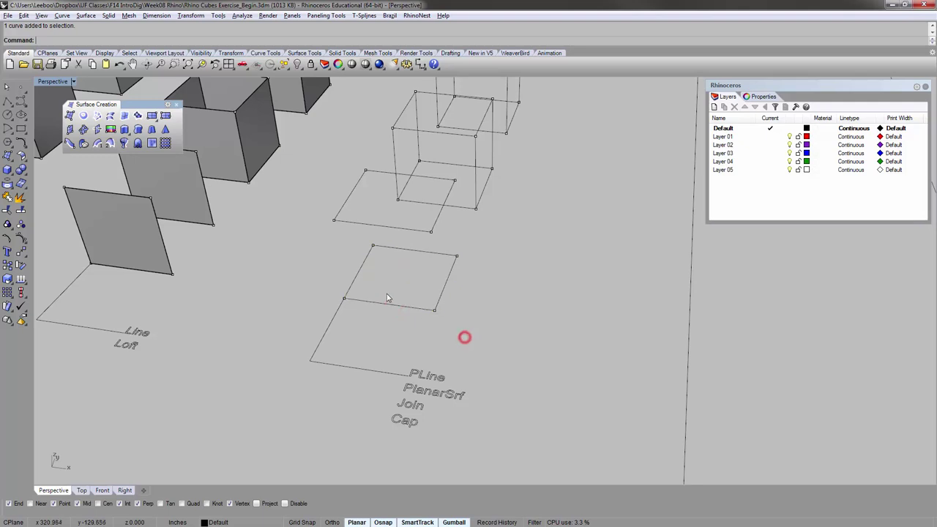
pyautogui.moveTo(387, 294); pyautogui.dragTo(363, 255, button='right')
pyautogui.click(405, 308)
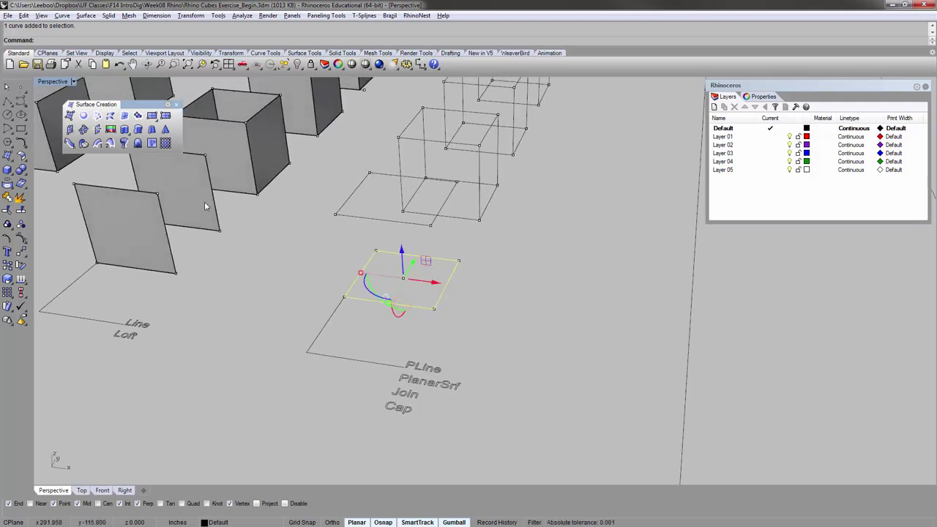
pyautogui.click(285, 273)
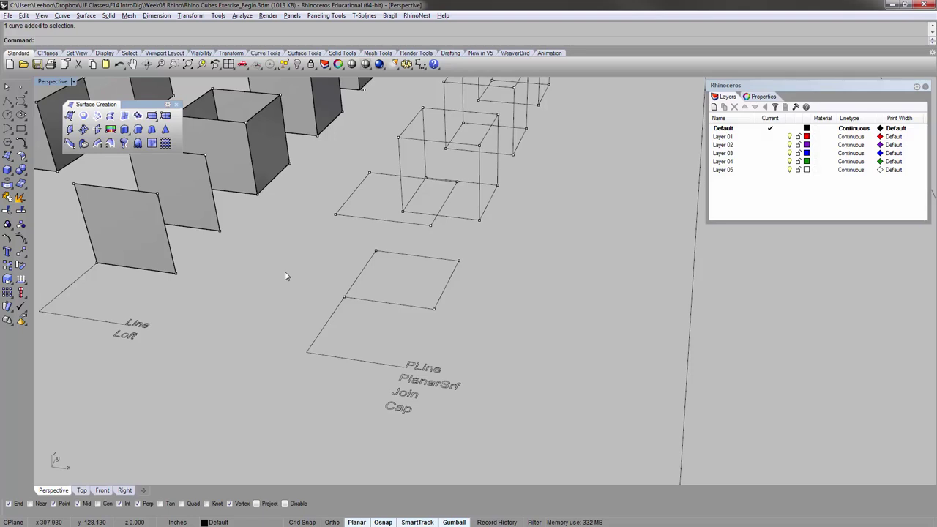
pyautogui.press('Return')
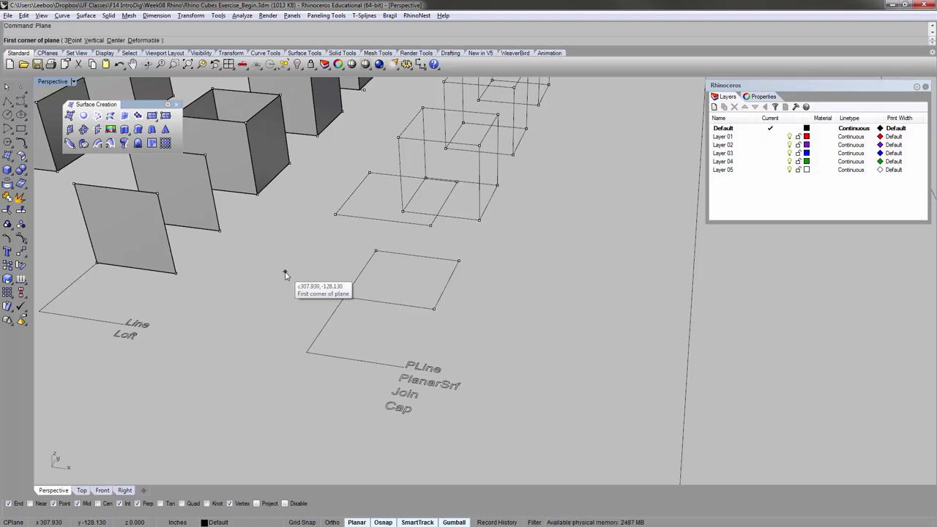
pyautogui.press('Escape')
pyautogui.press('Escape')
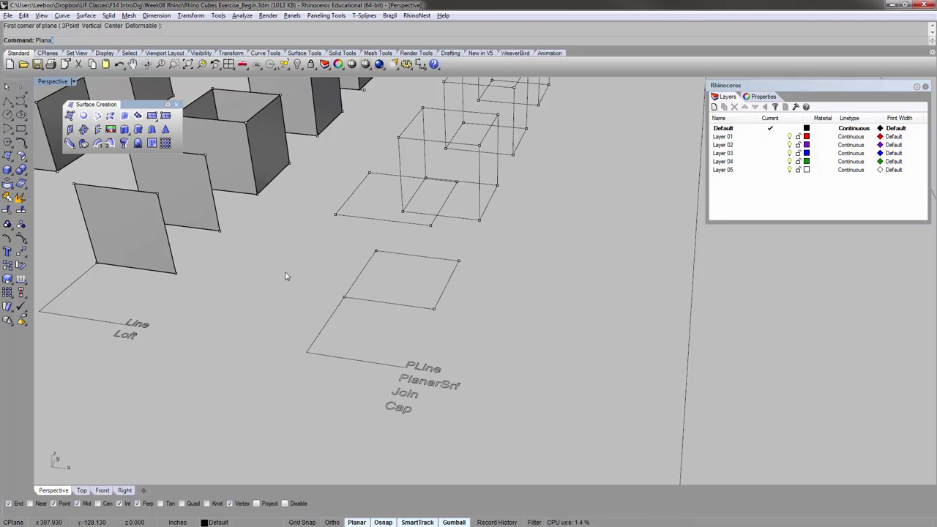
# - Build a planar surface with PlanarSrf from the first square outline of the PLine PlanarSrf row
pyautogui.write('Plana')
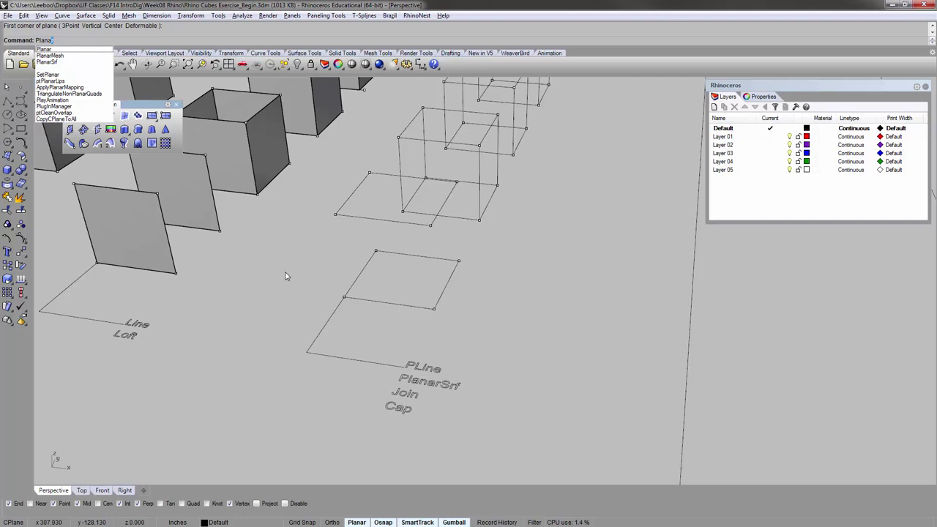
pyautogui.click(73, 62)
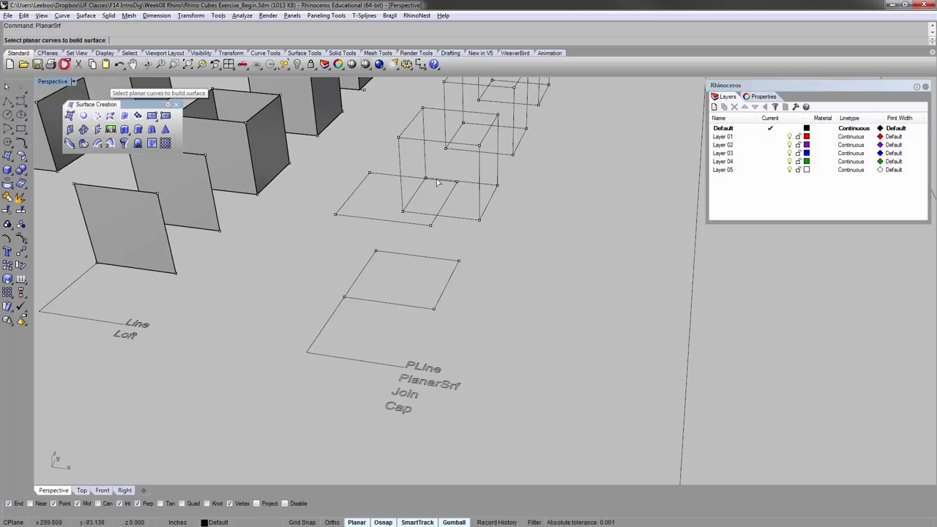
pyautogui.click(398, 309)
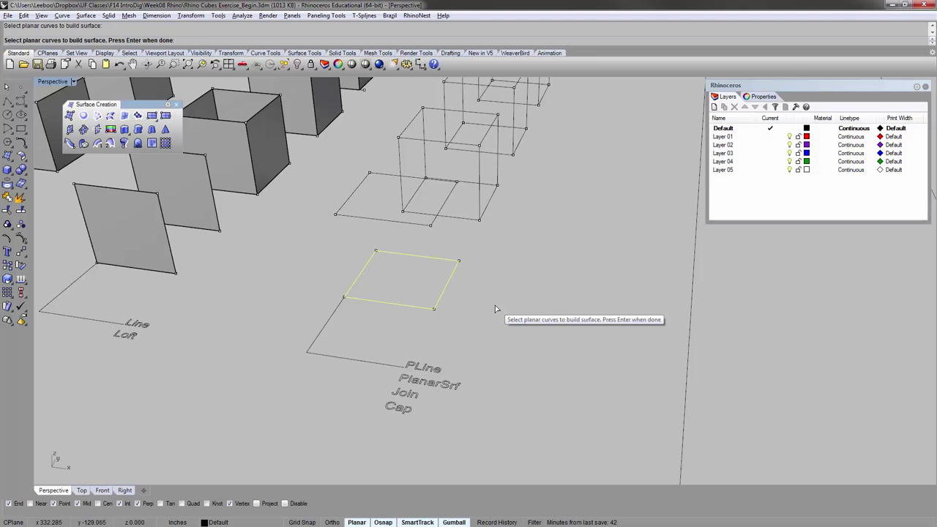
pyautogui.press('Return')
pyautogui.click(432, 273)
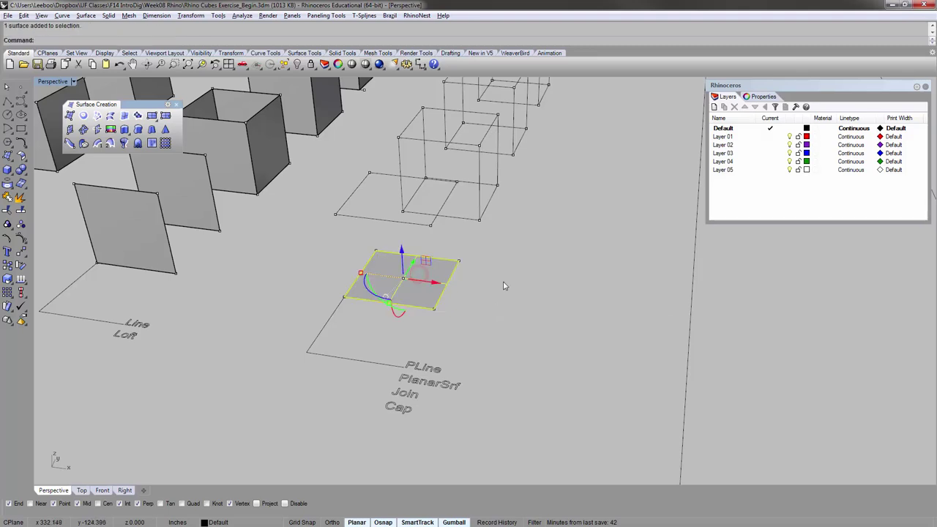
pyautogui.click(504, 285)
# - Fill the second square outline with a planar surface, and delete that surface again
pyautogui.moveTo(408, 229); pyautogui.dragTo(336, 237, button='right')
pyautogui.click(335, 234)
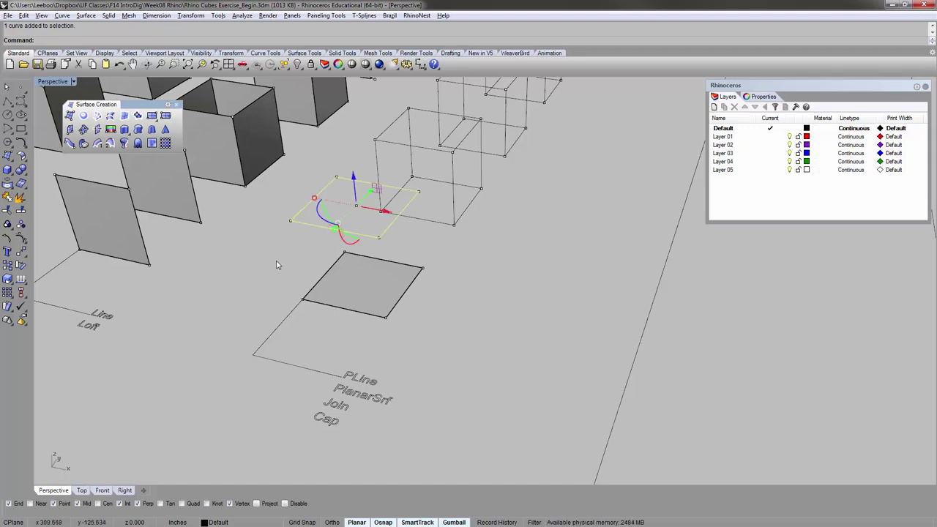
pyautogui.rightClick(275, 267)
pyautogui.click(419, 242)
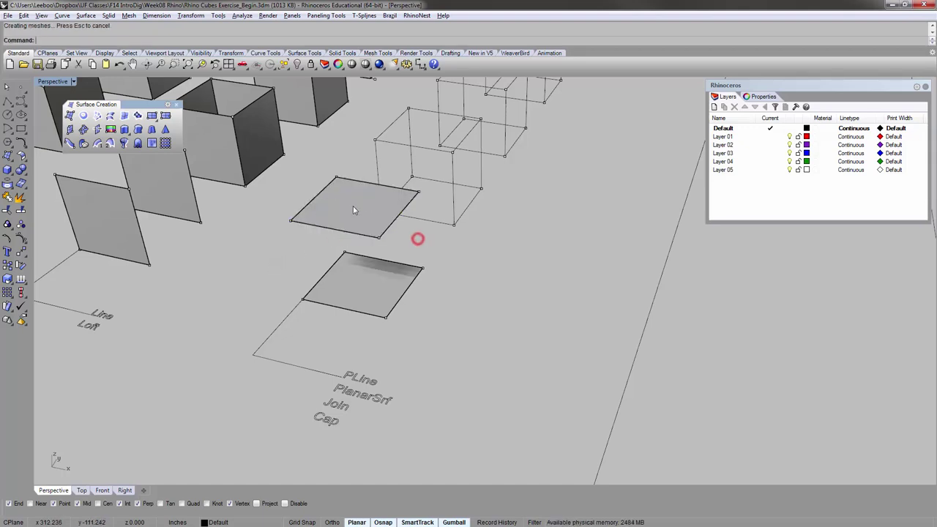
pyautogui.click(354, 208)
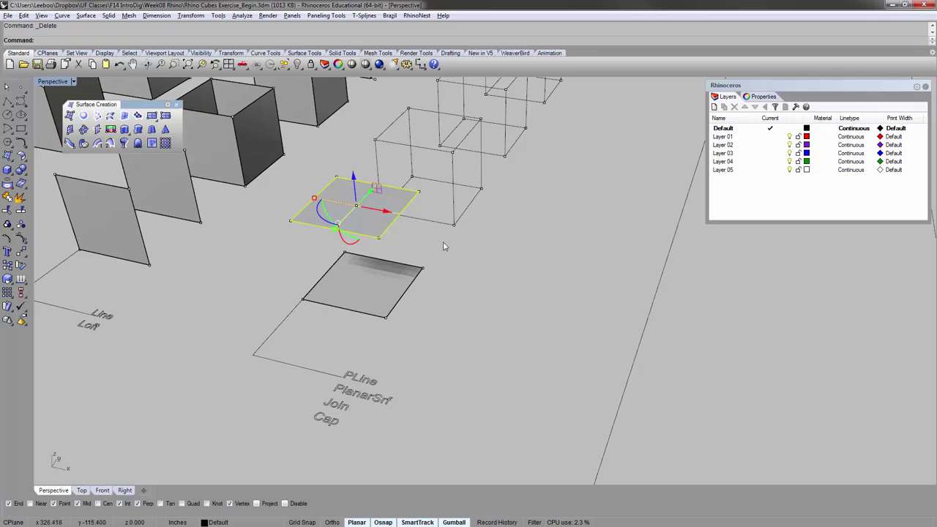
pyautogui.press('Delete')
# - Create a planar surface with PlanarSrf from the bottom square of the row's first wireframe cube
pyautogui.moveTo(441, 245); pyautogui.dragTo(506, 234, button='right')
pyautogui.click(418, 263)
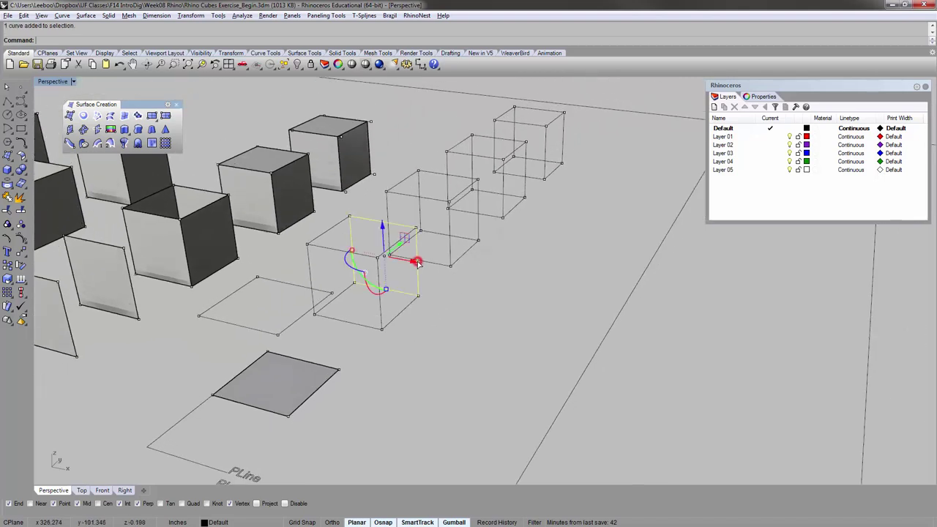
pyautogui.click(427, 320)
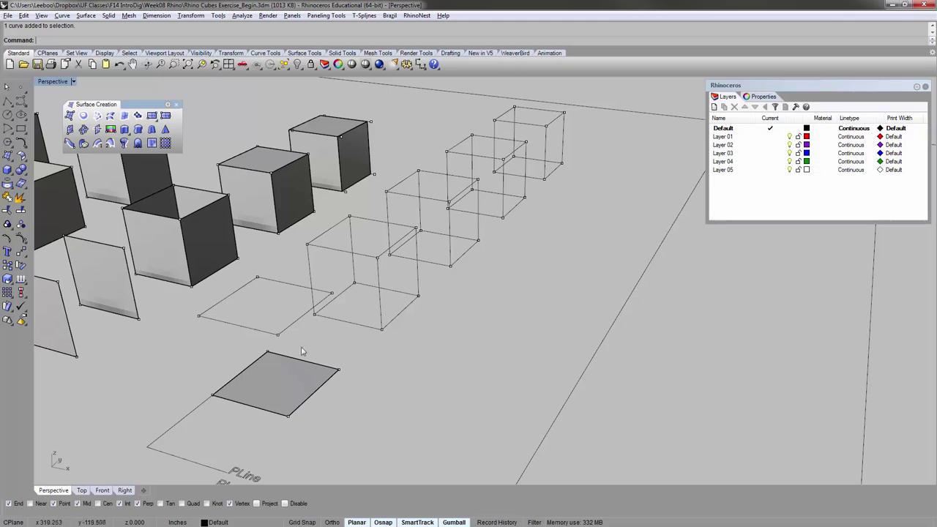
pyautogui.keyDown('shift'); pyautogui.moveTo(351, 333); pyautogui.dragTo(355, 280, button='right'); pyautogui.keyUp('shift')
pyautogui.click(359, 269)
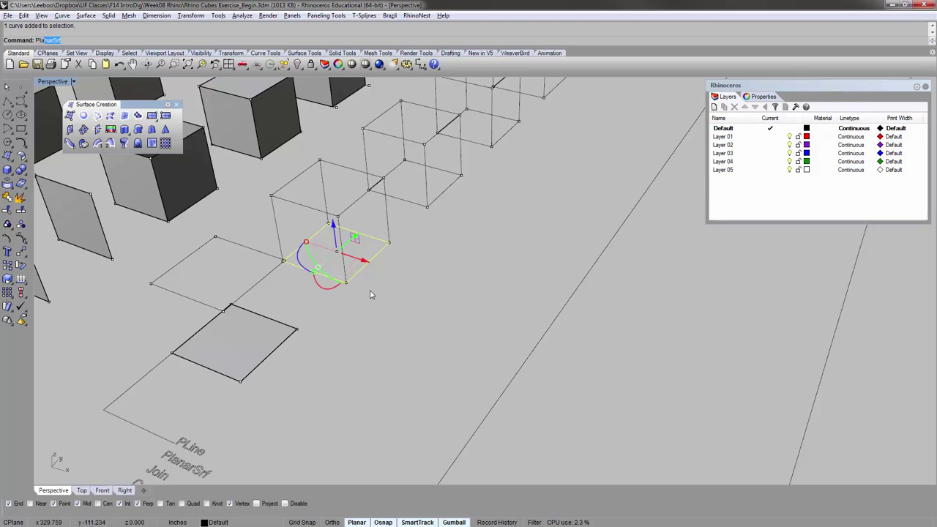
pyautogui.press('Return')
pyautogui.click(383, 290)
pyautogui.keyDown('shift'); pyautogui.moveTo(441, 218); pyautogui.dragTo(408, 290, button='right'); pyautogui.keyUp('shift')
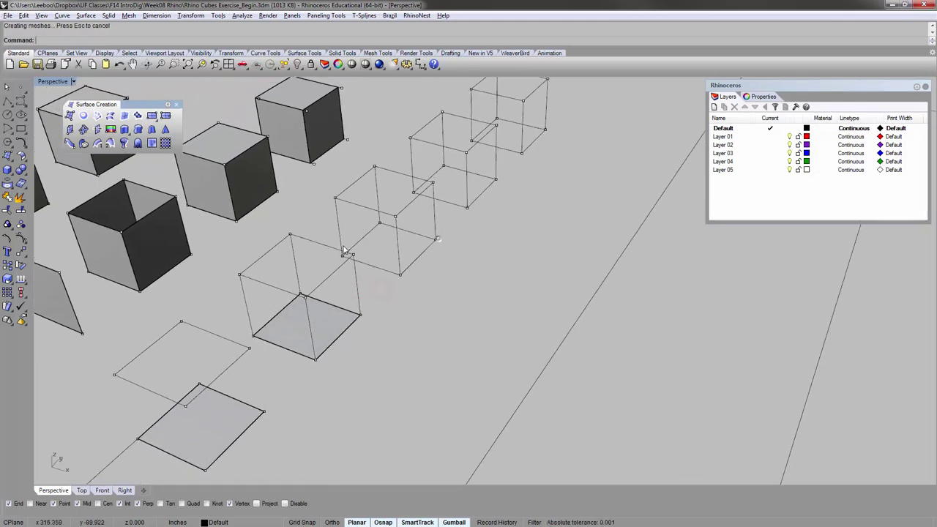
pyautogui.scroll(6, 338, 241)
pyautogui.keyDown('shift'); pyautogui.moveTo(352, 300); pyautogui.dragTo(319, 254, button='right'); pyautogui.keyUp('shift')
pyautogui.keyDown('shift'); pyautogui.moveTo(335, 299); pyautogui.dragTo(382, 255, button='right'); pyautogui.keyUp('shift')
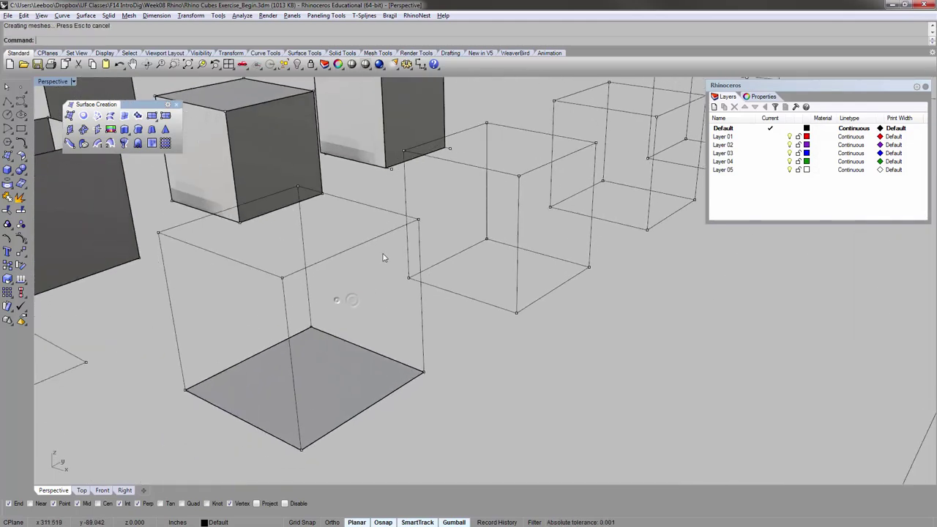
pyautogui.click(7, 101)
pyautogui.scroll(-5, 198, 344)
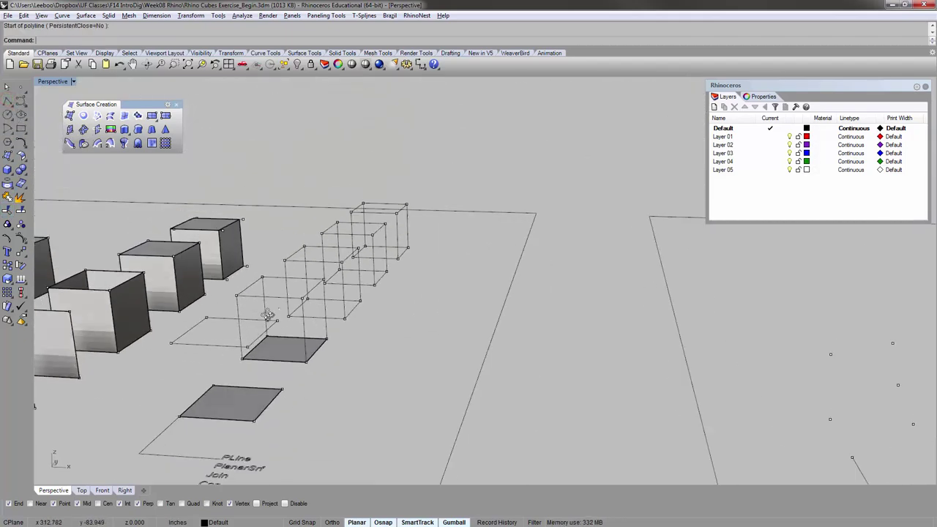
pyautogui.moveTo(268, 315); pyautogui.dragTo(370, 275, button='right')
pyautogui.scroll(4, 378, 293)
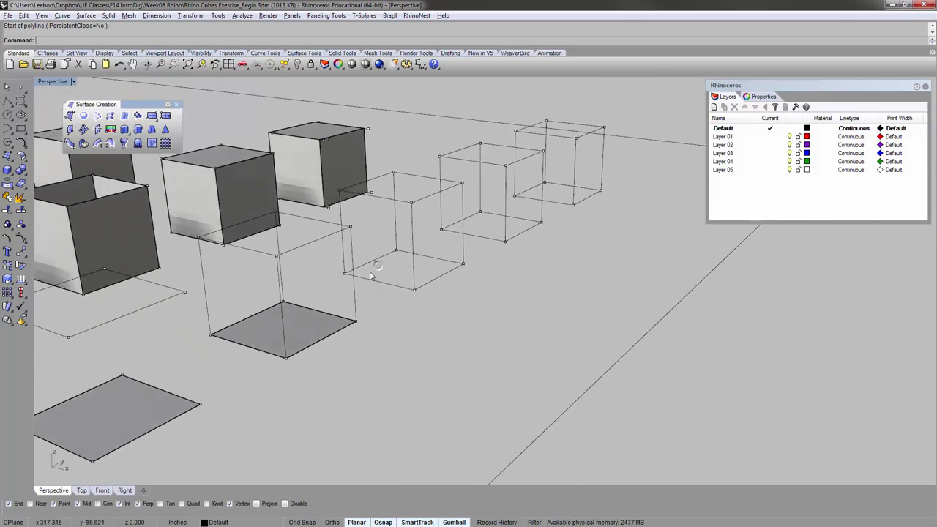
pyautogui.press('Escape')
# - Delete the back, front and top outlines of the first wireframe cube, keeping its bottom planar surface
pyautogui.click(354, 282)
pyautogui.press('Delete')
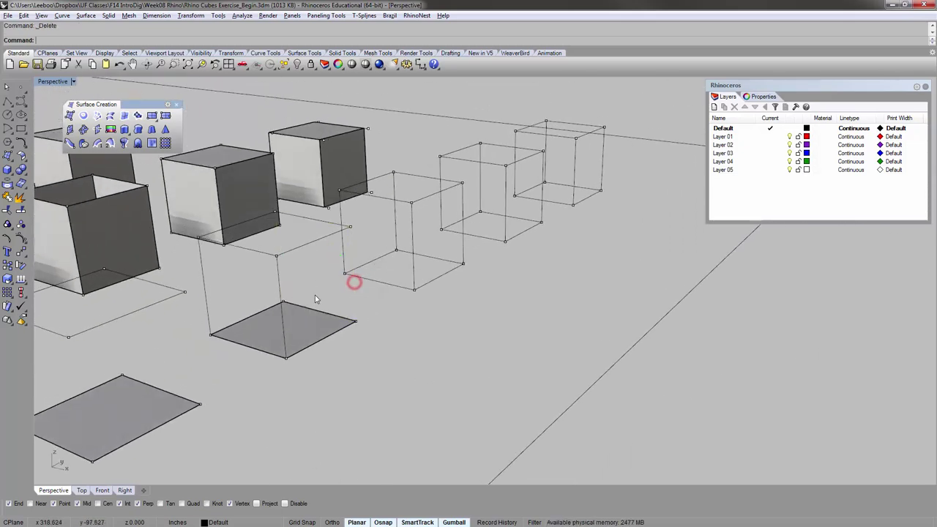
pyautogui.click(211, 279)
pyautogui.press('Delete')
pyautogui.click(302, 249)
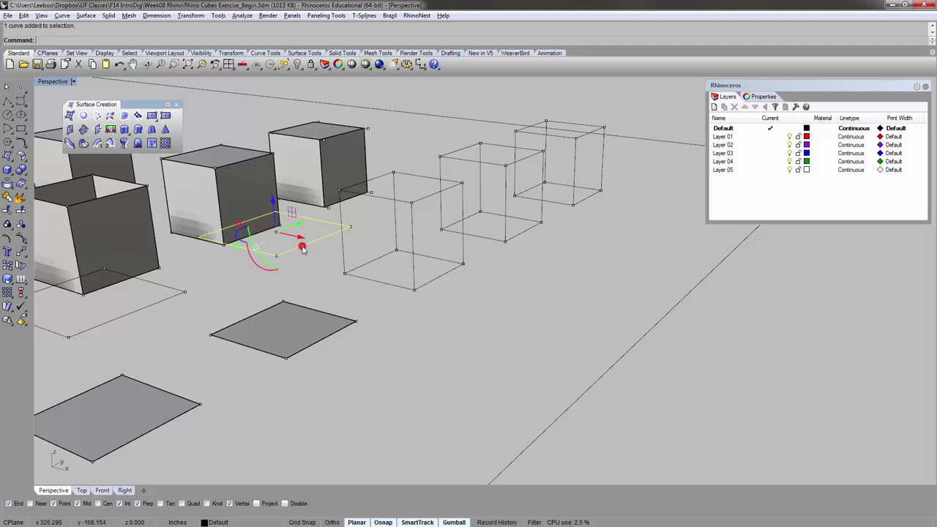
pyautogui.press('Delete')
pyautogui.scroll(-3, 303, 249)
pyautogui.keyDown('shift'); pyautogui.moveTo(303, 249); pyautogui.dragTo(351, 230, button='right'); pyautogui.keyUp('shift')
pyautogui.moveTo(350, 230); pyautogui.dragTo(350, 262, button='right')
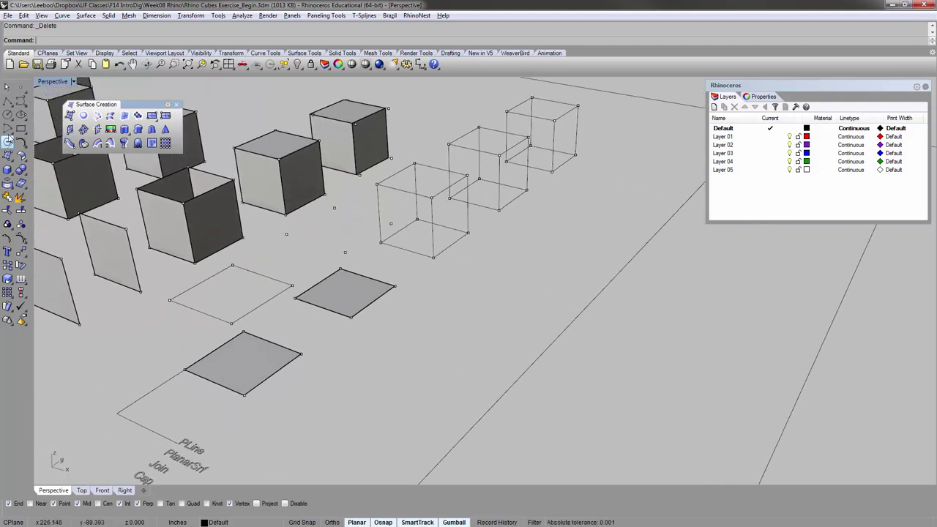
# - Draw a closed vertical square polyline standing on the base surface's edge with Polyline, and fill it with a planar surface
pyautogui.click(21, 129)
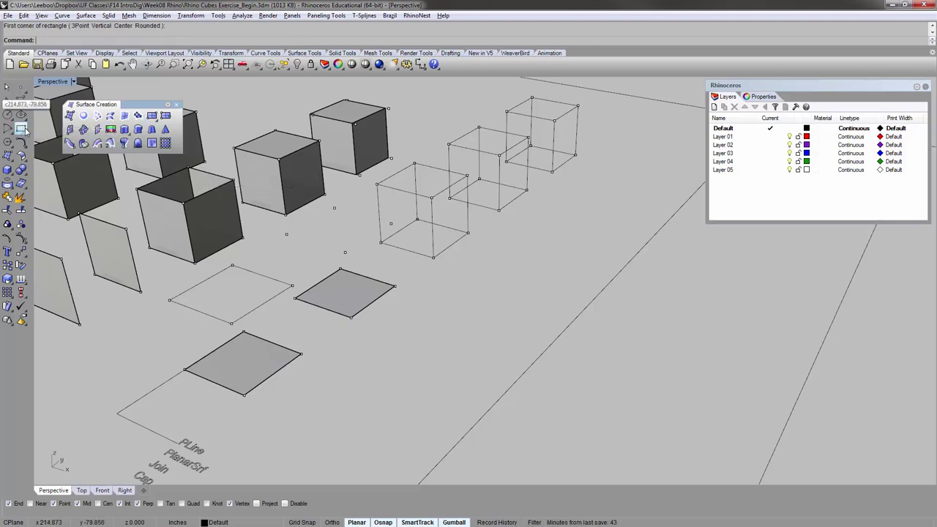
pyautogui.write('polyline')
pyautogui.press('Return')
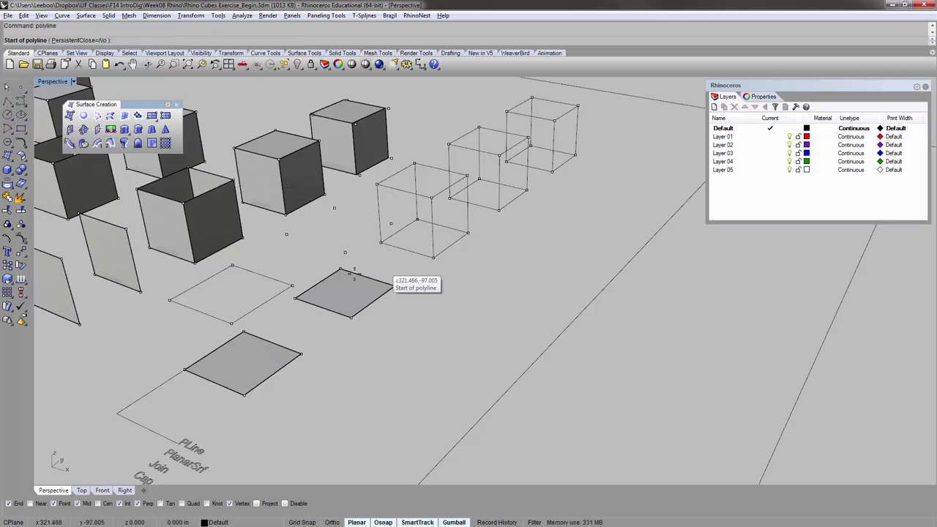
pyautogui.scroll(3, 322, 286)
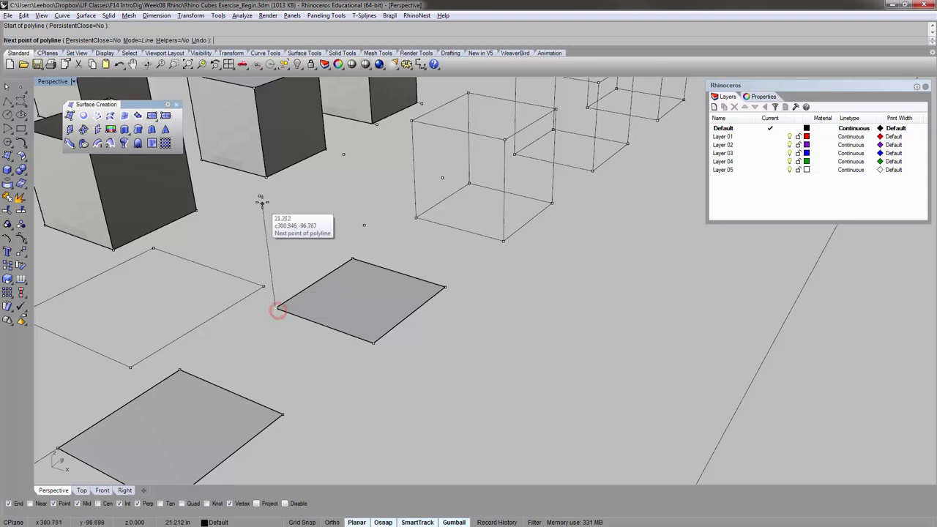
pyautogui.click(260, 197)
pyautogui.click(342, 156)
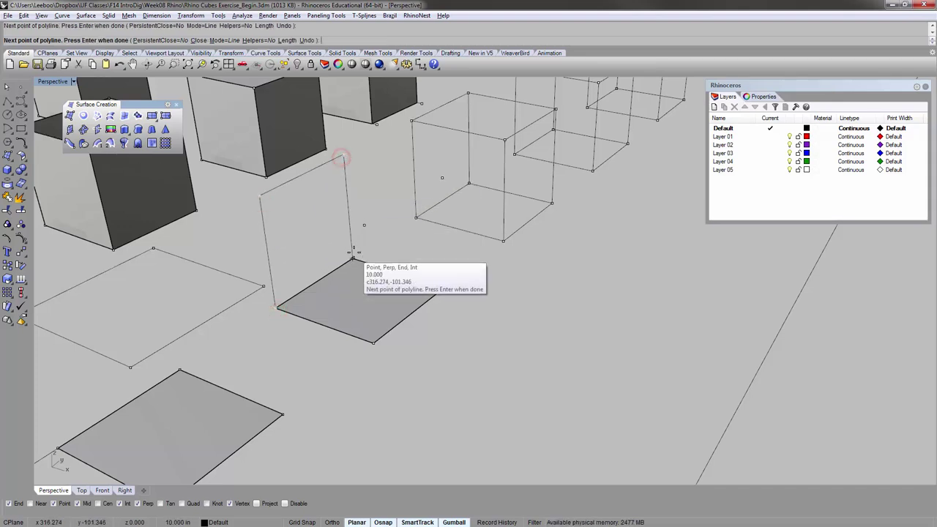
pyautogui.click(353, 252)
pyautogui.write('j')
pyautogui.press('Return')
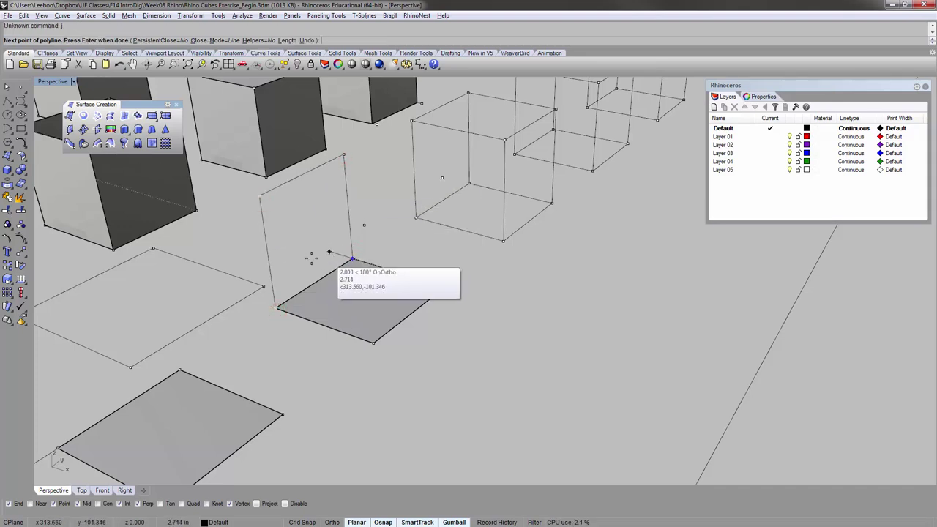
pyautogui.press('Return')
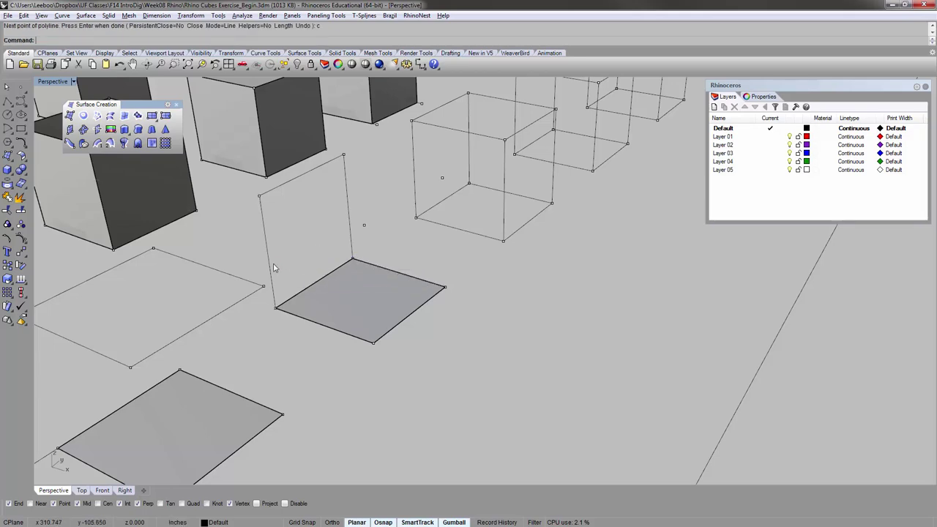
pyautogui.click(350, 260)
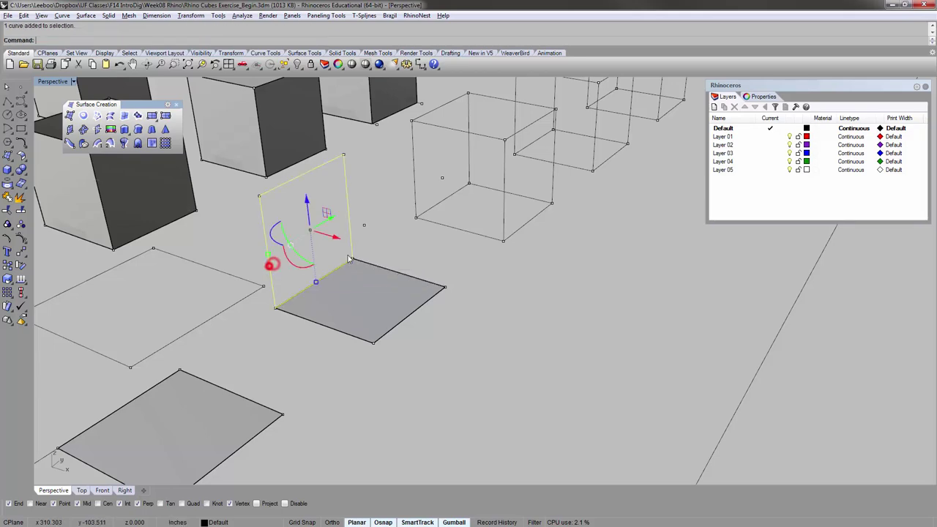
pyautogui.click(85, 117)
# - Copy the bottom planar surface up to the upper corner of the vertical wall to form the cube's top
pyautogui.moveTo(425, 298); pyautogui.dragTo(392, 272, button='right')
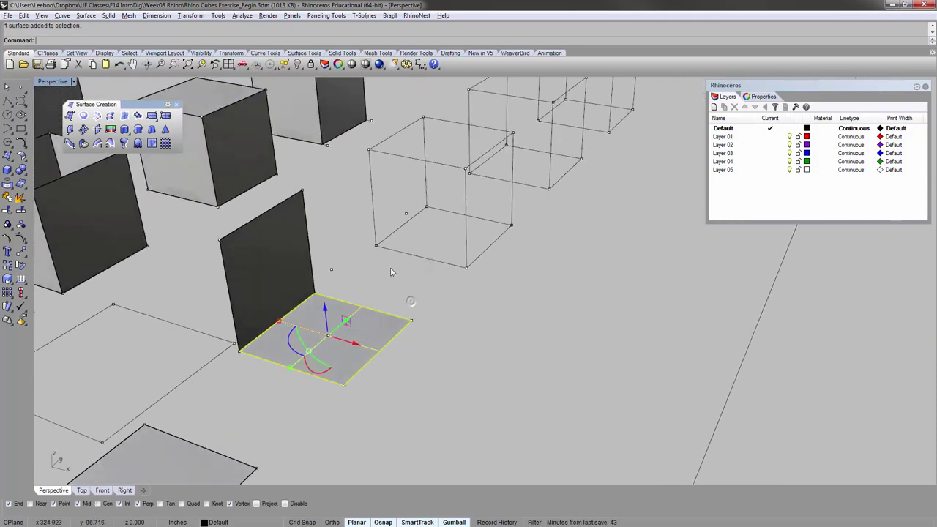
pyautogui.write('opy')
pyautogui.press('Return')
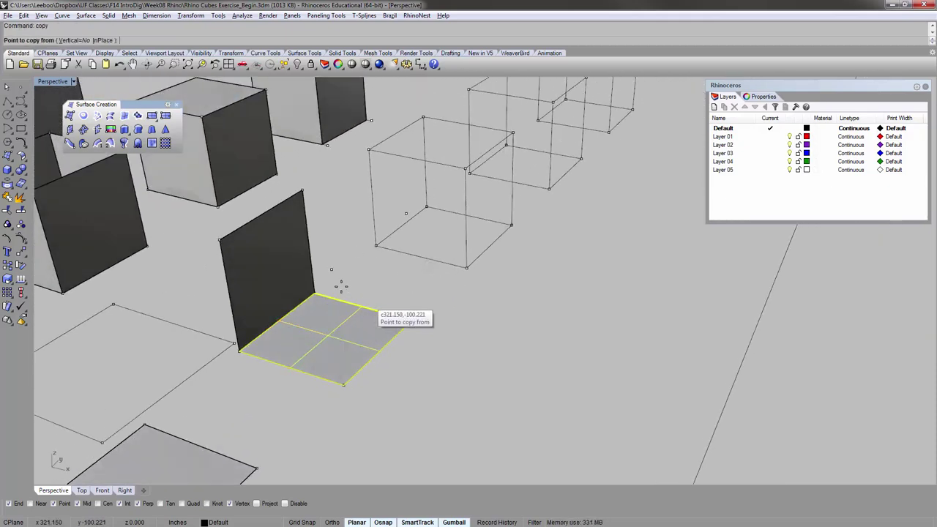
pyautogui.click(317, 292)
pyautogui.click(303, 192)
pyautogui.press('Return')
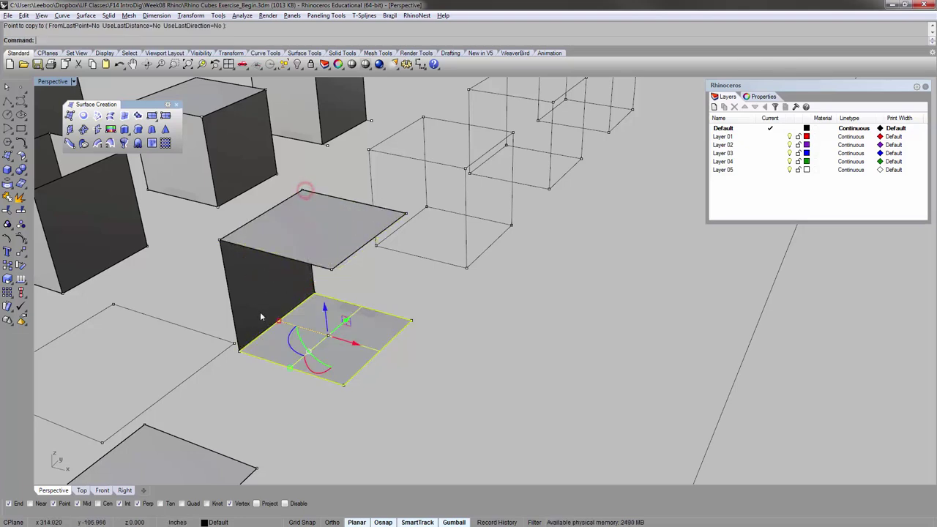
# - Copy the vertical wall to the opposite edge of the base surface, corner to corner
pyautogui.click(249, 291)
pyautogui.press('Return')
pyautogui.click(239, 353)
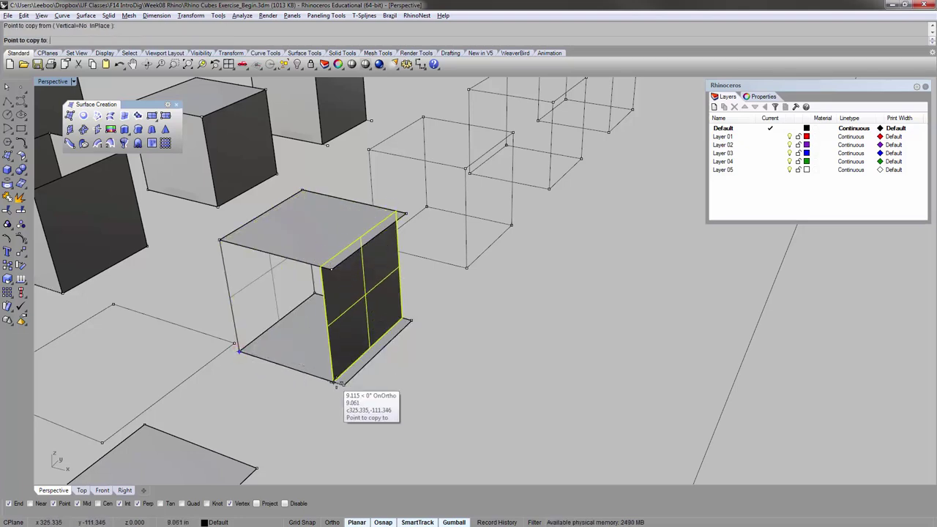
pyautogui.click(343, 385)
pyautogui.moveTo(492, 259); pyautogui.dragTo(482, 251, button='right')
pyautogui.click(501, 351)
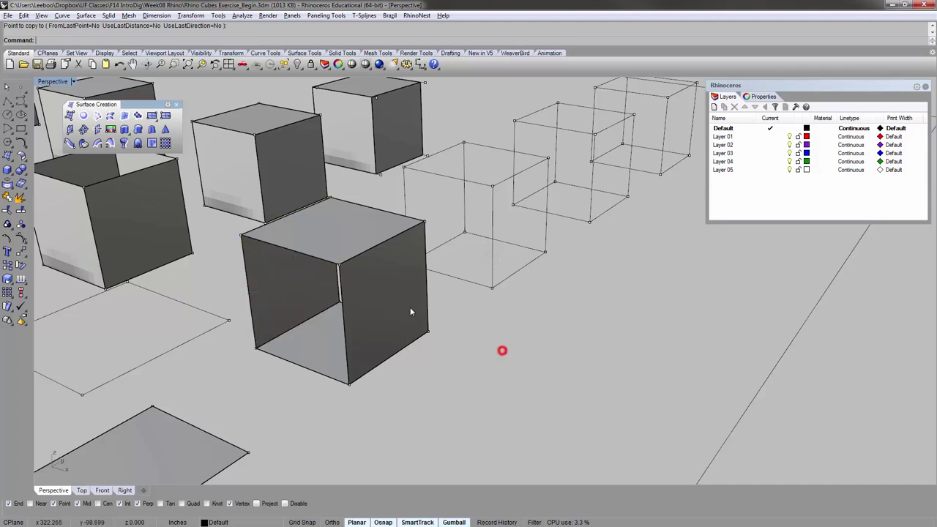
# - Copy the four surfaces of the open cube onto the next wireframe cube in the row
pyautogui.scroll(-4, 410, 308)
pyautogui.click(350, 247)
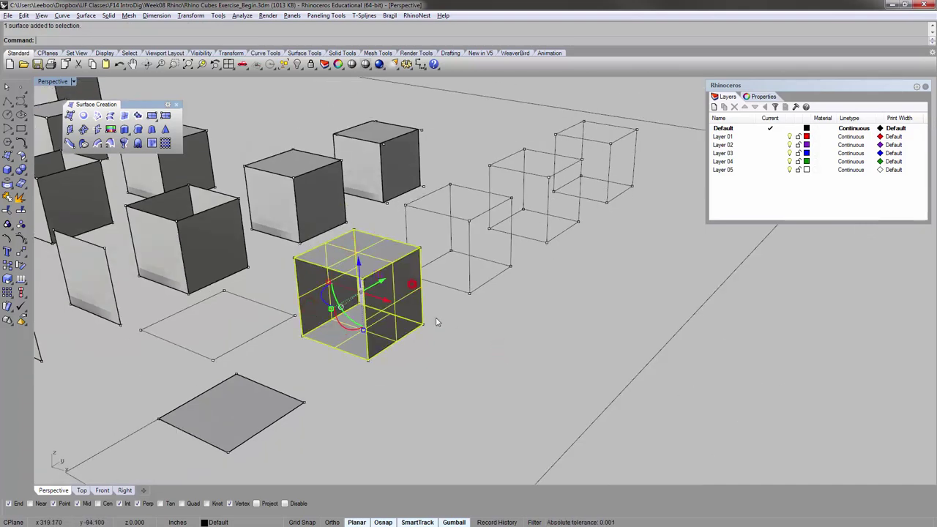
pyautogui.write('opy')
pyautogui.press('Return')
pyautogui.click(368, 359)
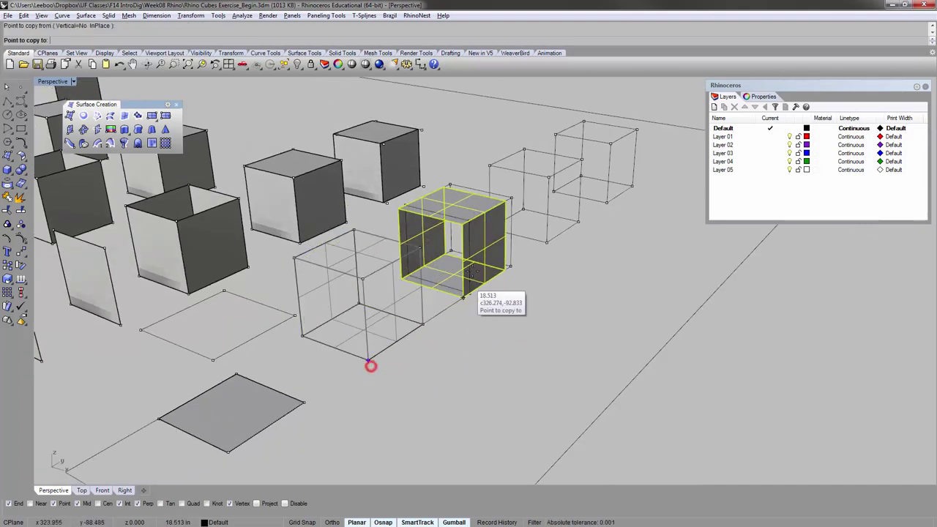
pyautogui.click(466, 293)
pyautogui.press('Escape')
# - Duplicate the second cube's side wall into the free space beside it, and rotate the duplicate perpendicular to the original wall
pyautogui.click(486, 251)
pyautogui.write('zs')
pyautogui.press('Return')
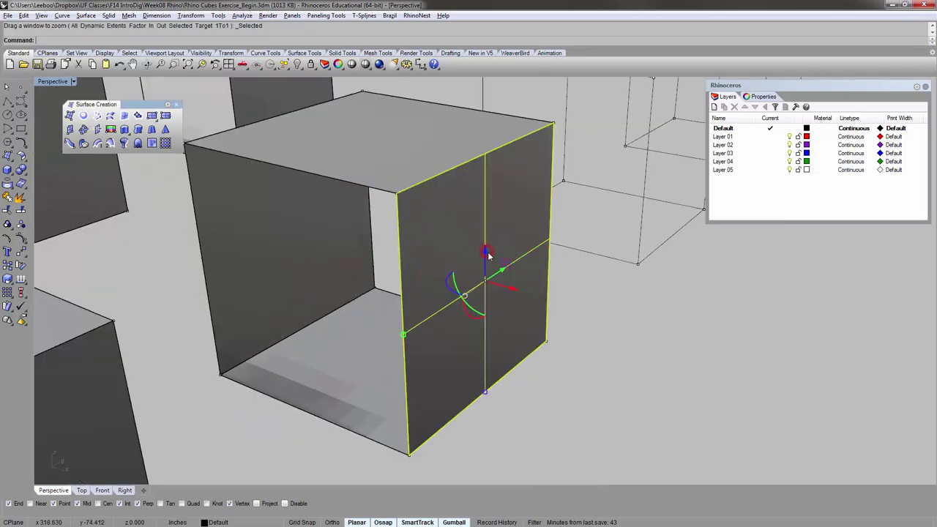
pyautogui.press('Escape')
pyautogui.moveTo(486, 254)
pyautogui.mouseDown(button='right')
pyautogui.moveTo(475, 227)
pyautogui.moveTo(484, 256)
pyautogui.mouseUp(button='right')
pyautogui.scroll(-5, 485, 259)
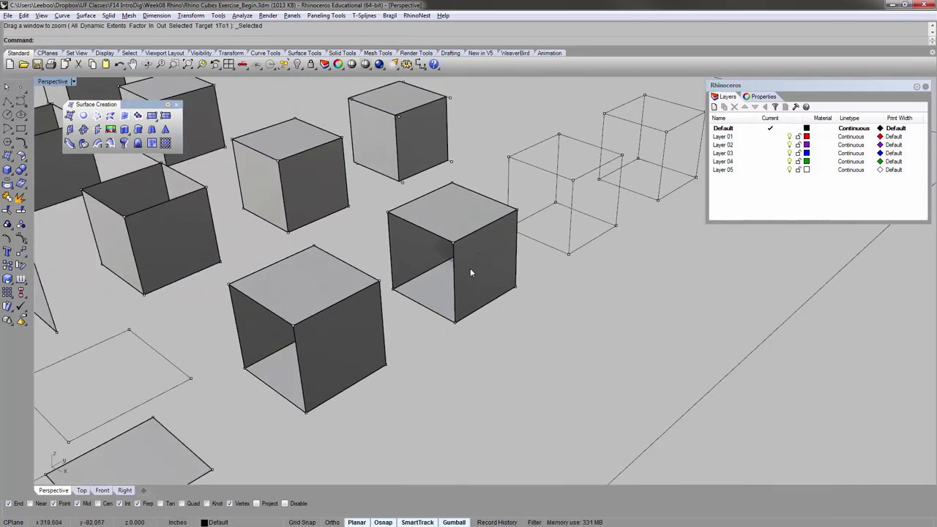
pyautogui.moveTo(495, 337); pyautogui.dragTo(498, 340, button='right')
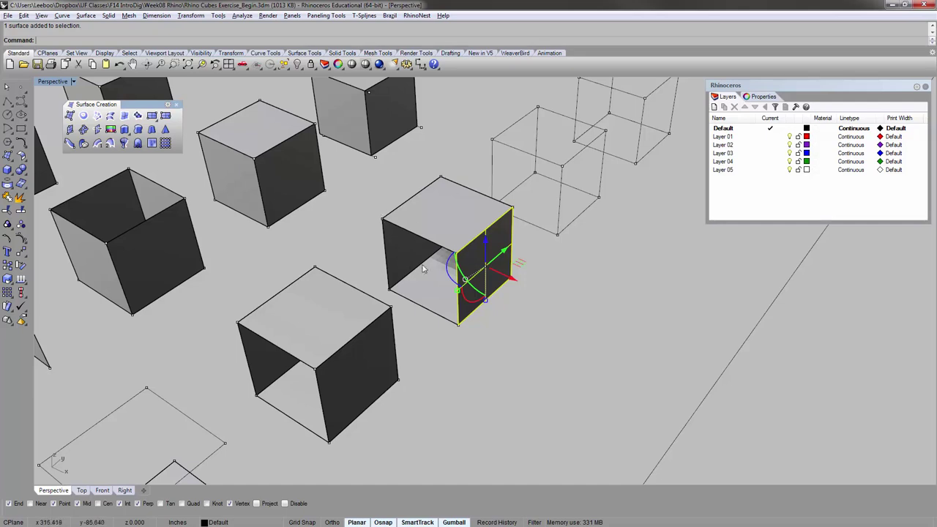
pyautogui.moveTo(475, 333); pyautogui.dragTo(547, 366)
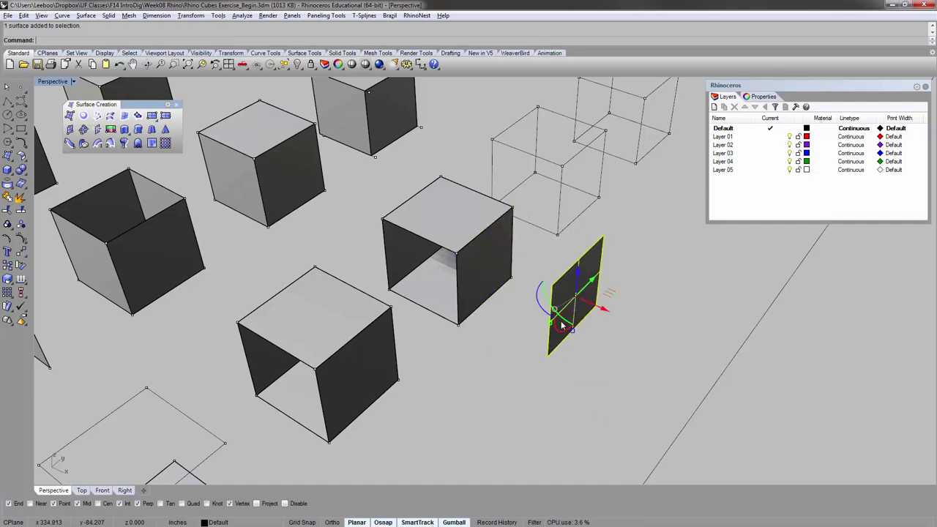
pyautogui.moveTo(541, 309); pyautogui.dragTo(586, 376)
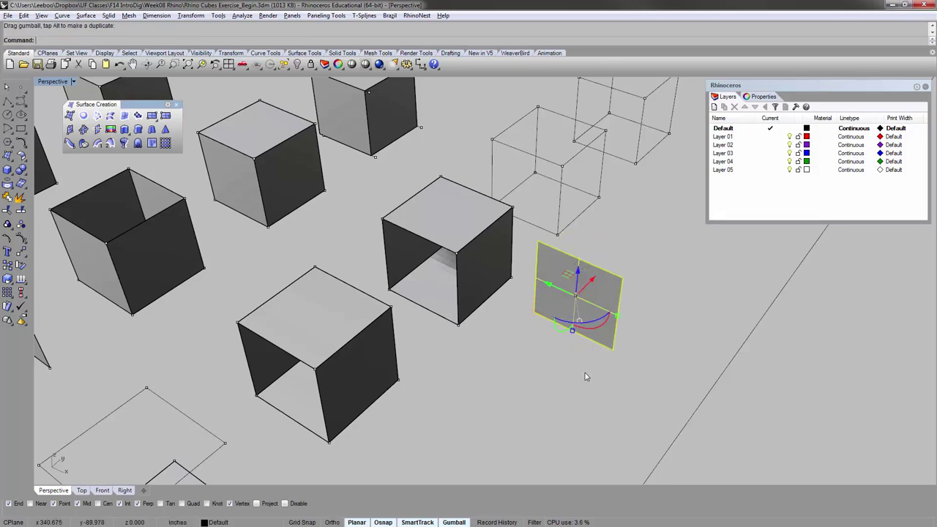
# - Move the rotated wall by its lower corner onto the second cube's front opening
pyautogui.moveTo(606, 334); pyautogui.dragTo(587, 328, button='right')
pyautogui.click(586, 327)
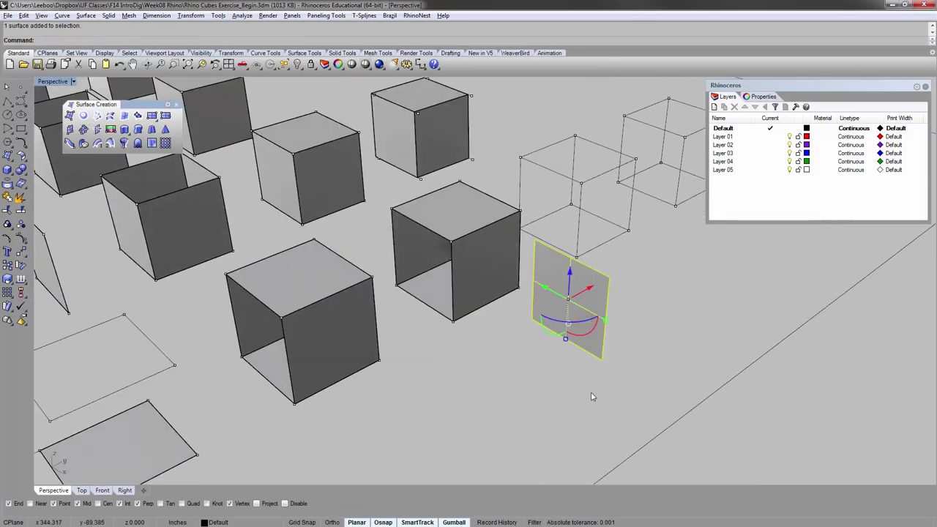
pyautogui.write('M')
pyautogui.press('Return')
pyautogui.click(601, 357)
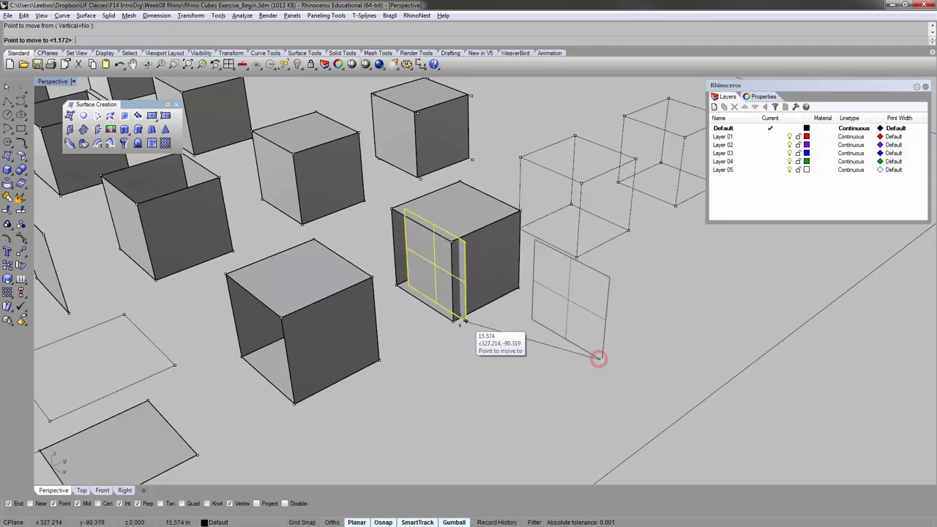
pyautogui.moveTo(557, 274); pyautogui.dragTo(528, 279, button='right')
# - Copy the second cube's front wall to its back opening, corner to corner
pyautogui.keyDown('shift'); pyautogui.moveTo(387, 215); pyautogui.dragTo(324, 255, button='right'); pyautogui.keyUp('shift')
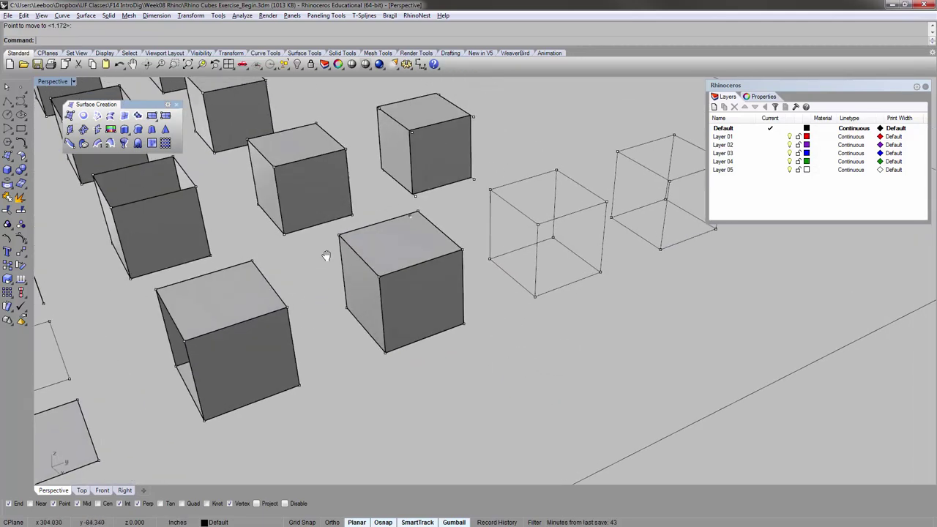
pyautogui.scroll(3, 354, 285)
pyautogui.moveTo(354, 285); pyautogui.dragTo(319, 308, button='right')
pyautogui.click(320, 309)
pyautogui.scroll(-4, 319, 309)
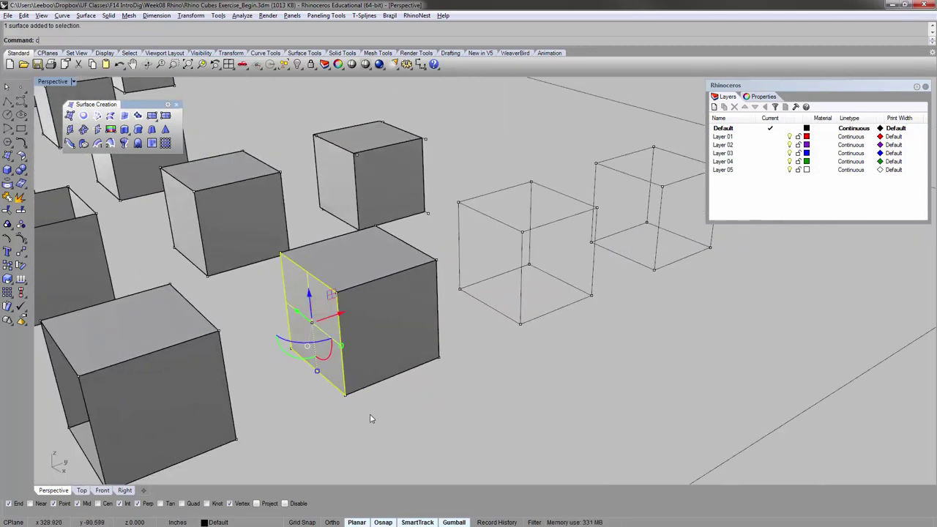
pyautogui.write('C')
pyautogui.press('Return')
pyautogui.click(345, 394)
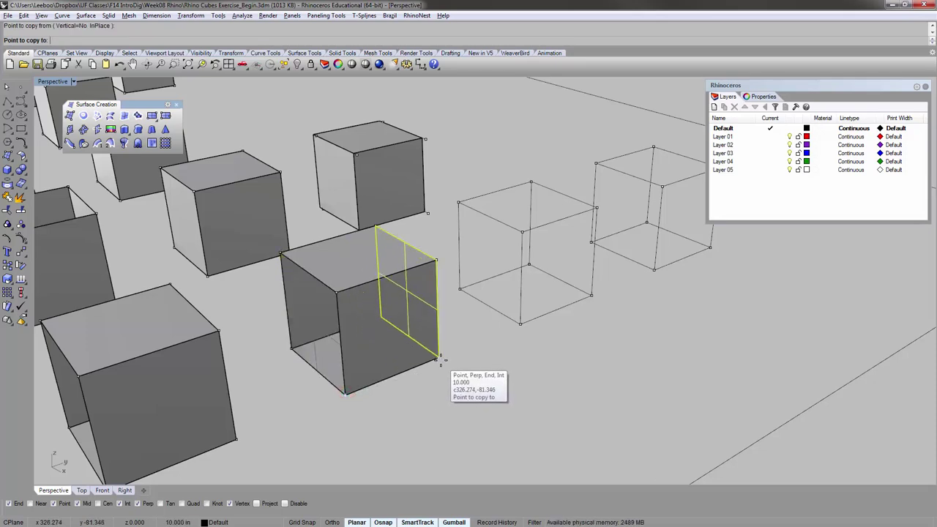
pyautogui.click(438, 360)
pyautogui.press('Return')
pyautogui.moveTo(489, 366); pyautogui.dragTo(459, 352, button='right')
# - Select all faces of the second cube and copy them to the empty area beside the wireframe cubes
pyautogui.click(346, 261)
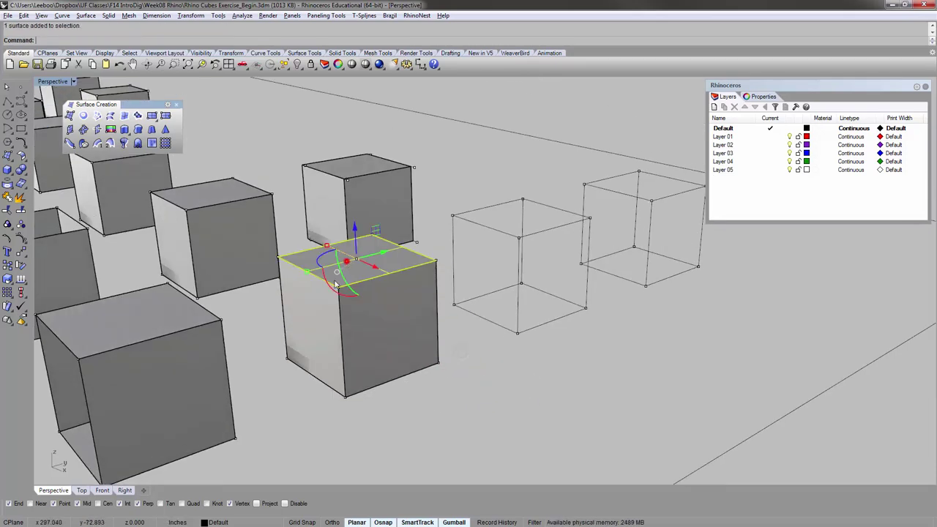
pyautogui.keyDown('shift'); pyautogui.click(290, 324); pyautogui.keyUp('shift')
pyautogui.moveTo(492, 322); pyautogui.dragTo(595, 344, button='right')
pyautogui.moveTo(651, 349); pyautogui.dragTo(618, 332, button='right')
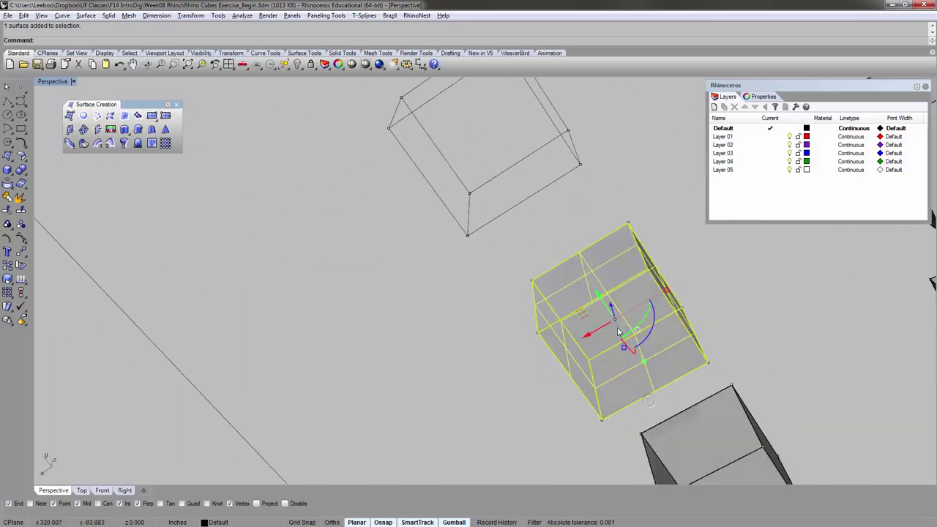
pyautogui.moveTo(376, 232); pyautogui.dragTo(524, 346, button='right')
pyautogui.scroll(-6, 525, 346)
pyautogui.click(469, 379)
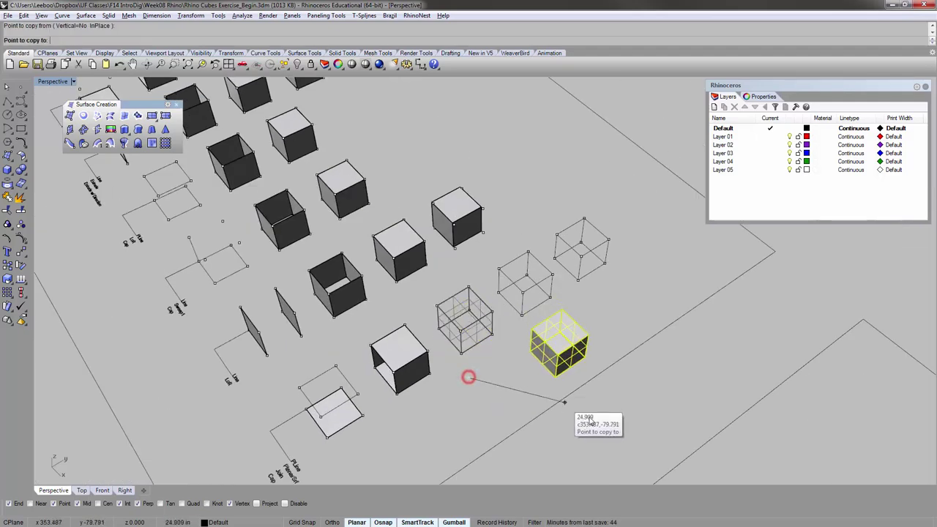
pyautogui.click(608, 391)
# - Move the copied six-faced cube by its lower corner onto the third cube wireframe in the row
pyautogui.scroll(8, 613, 351)
pyautogui.moveTo(592, 345); pyautogui.dragTo(583, 247, button='right')
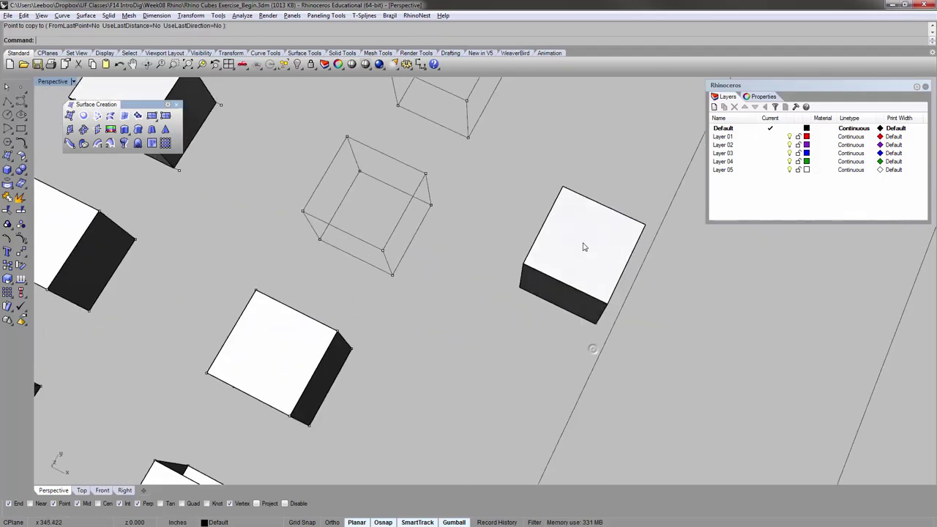
pyautogui.moveTo(533, 274); pyautogui.dragTo(472, 234, button='right')
pyautogui.press('Escape')
pyautogui.moveTo(421, 163); pyautogui.dragTo(636, 394)
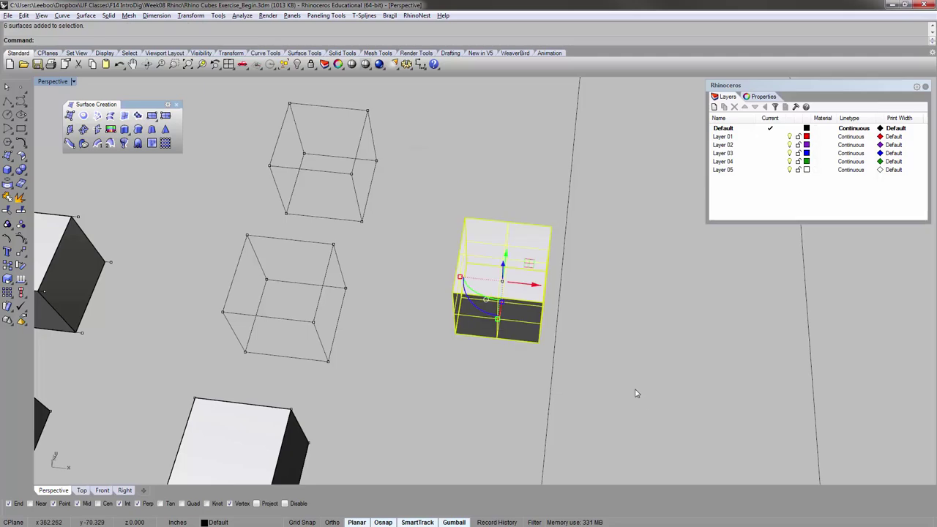
pyautogui.moveTo(535, 371); pyautogui.dragTo(495, 368, button='right')
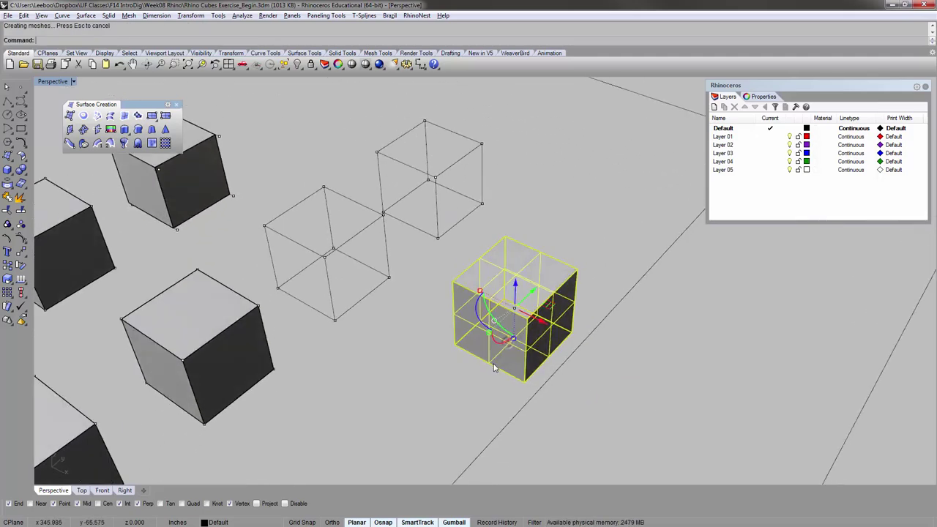
pyautogui.write('m')
pyautogui.press('Return')
pyautogui.click(514, 382)
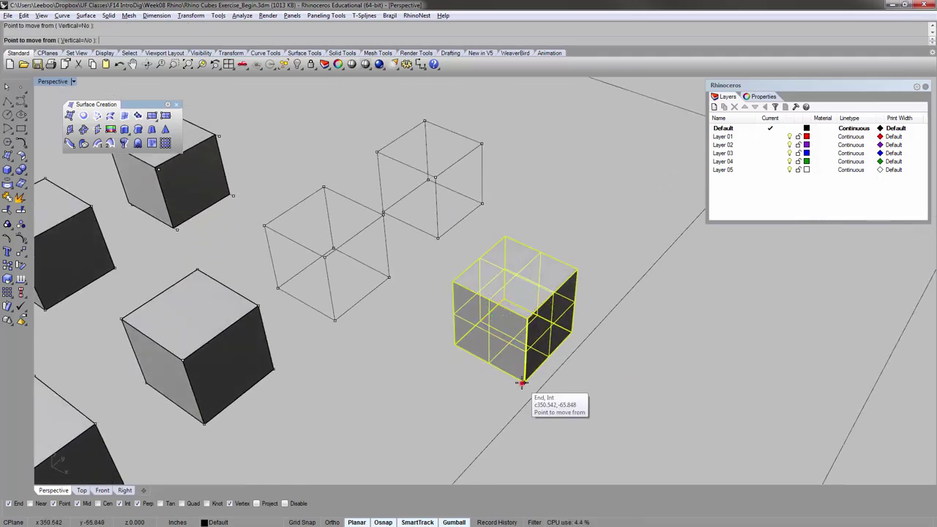
pyautogui.click(334, 320)
pyautogui.press('Escape')
# - Review the PLine PlanarSrf row and the whole Part 1: Constructing a Cube section
pyautogui.scroll(-3, 410, 296)
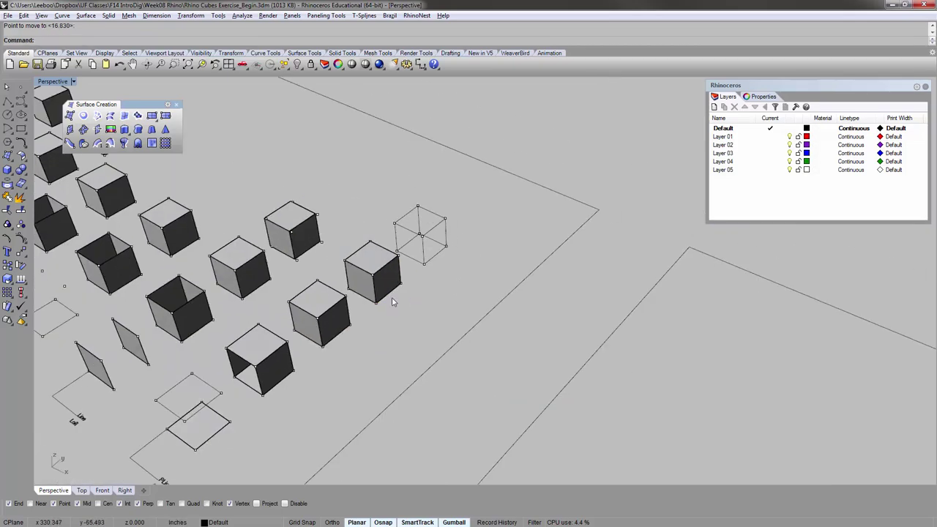
pyautogui.moveTo(358, 295); pyautogui.dragTo(283, 219, button='right')
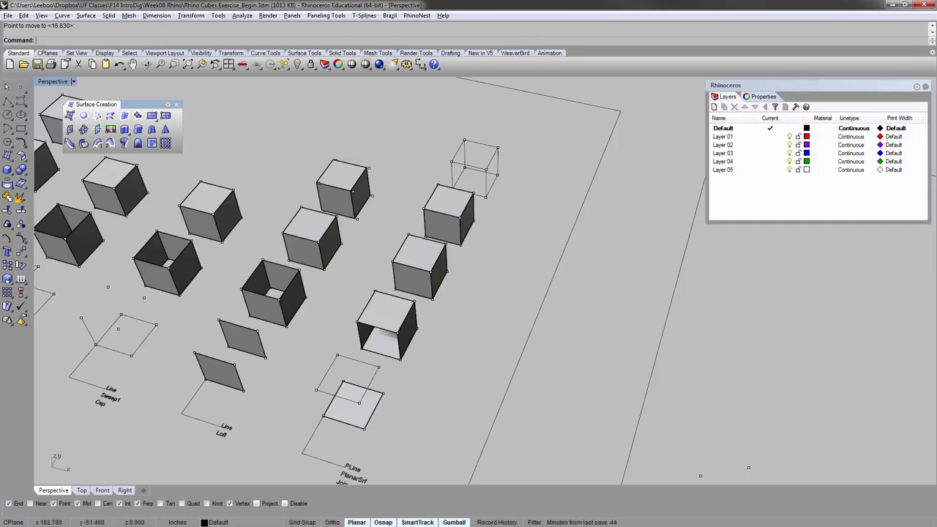
pyautogui.scroll(-8, 259, 188)
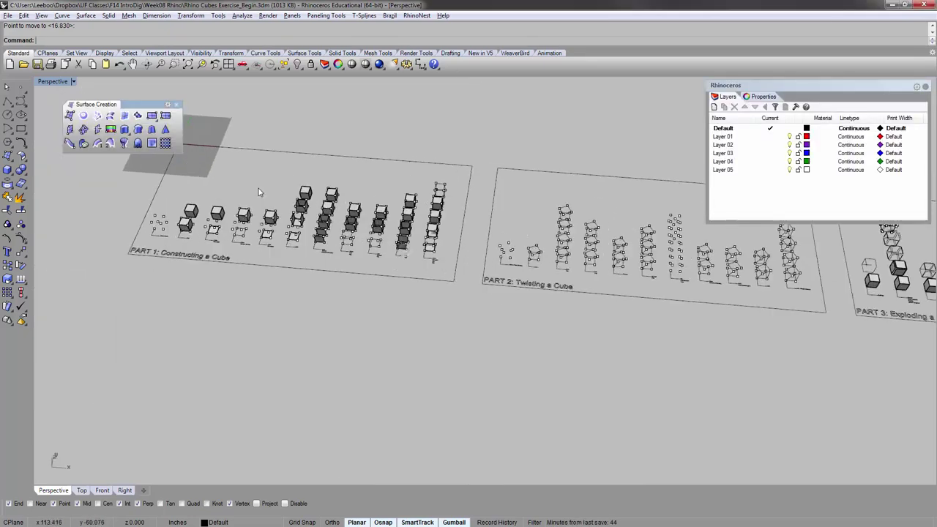
pyautogui.scroll(4, 258, 188)
pyautogui.moveTo(423, 353); pyautogui.dragTo(373, 314)
pyautogui.write('zs')
pyautogui.press('Return')
pyautogui.click(313, 233)
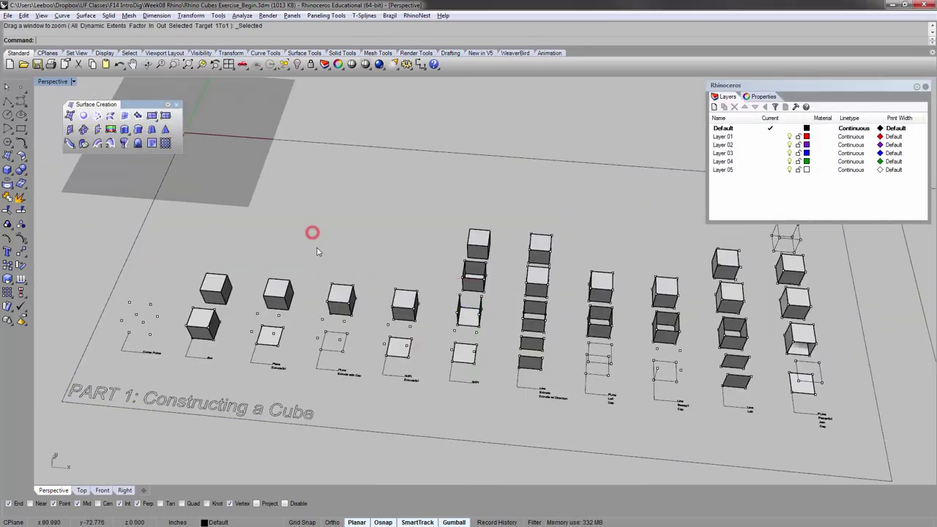